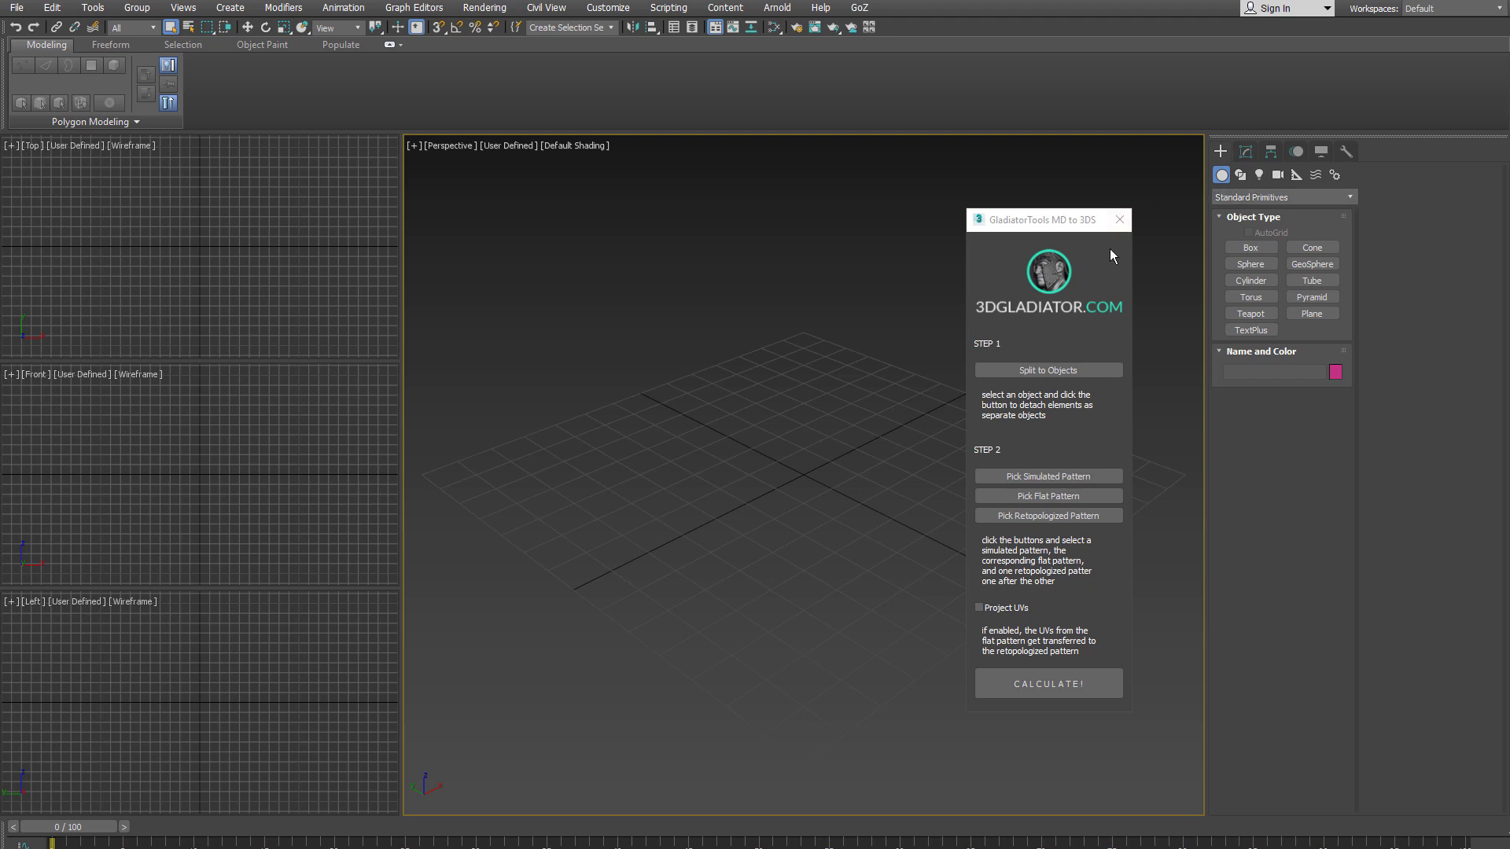
# Step: Import jacket_simulated.obj from the Chapter_04 folder with the default OBJ import options
pyautogui.moveTo(1071, 219); pyautogui.dragTo(1044, 220)
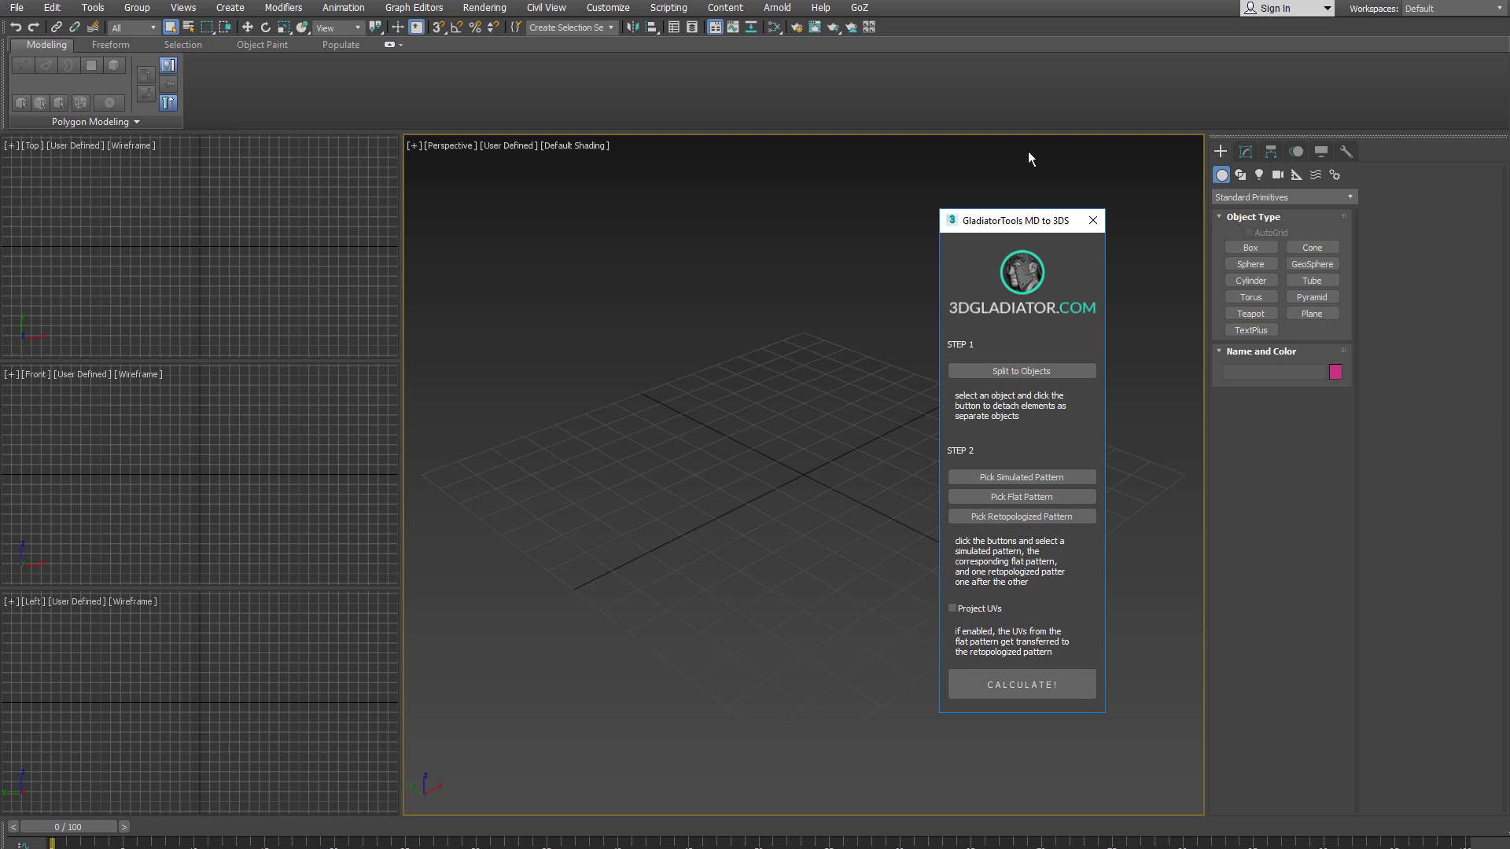
pyautogui.click(17, 8)
pyautogui.moveTo(132, 224)
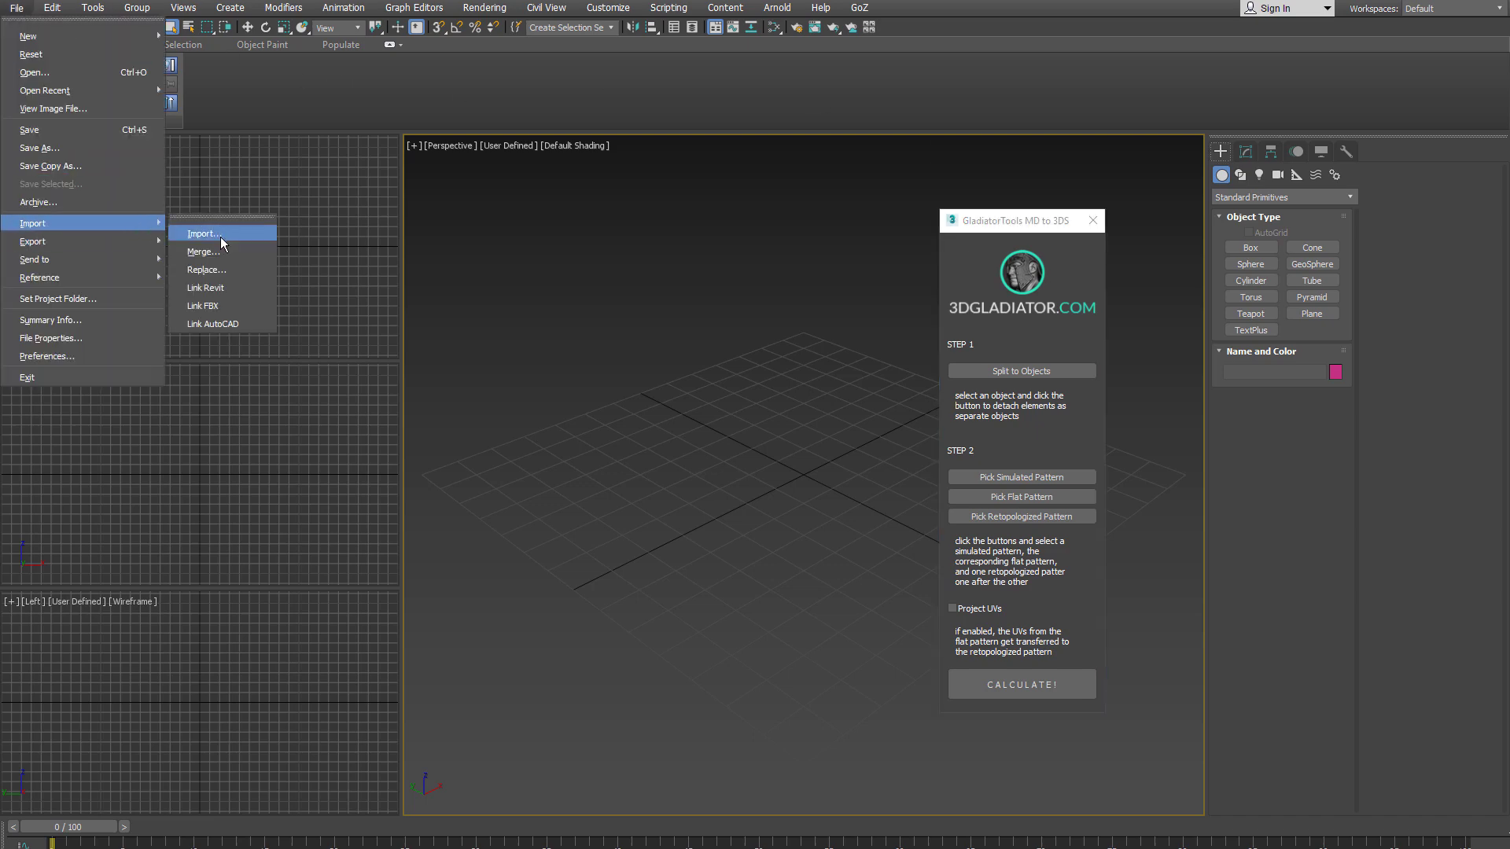
pyautogui.click(220, 228)
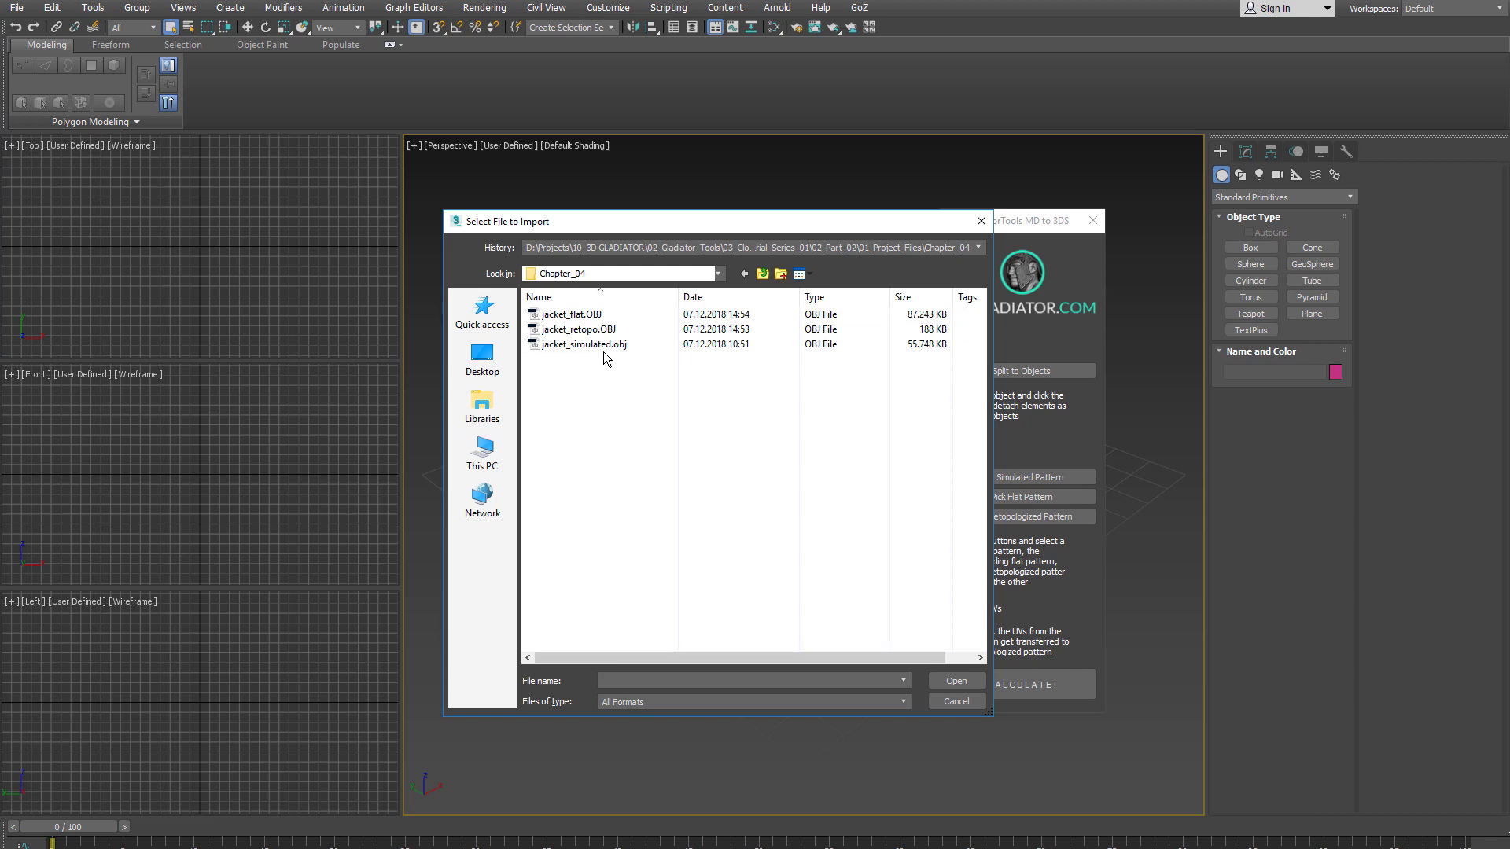
pyautogui.doubleClick(602, 347)
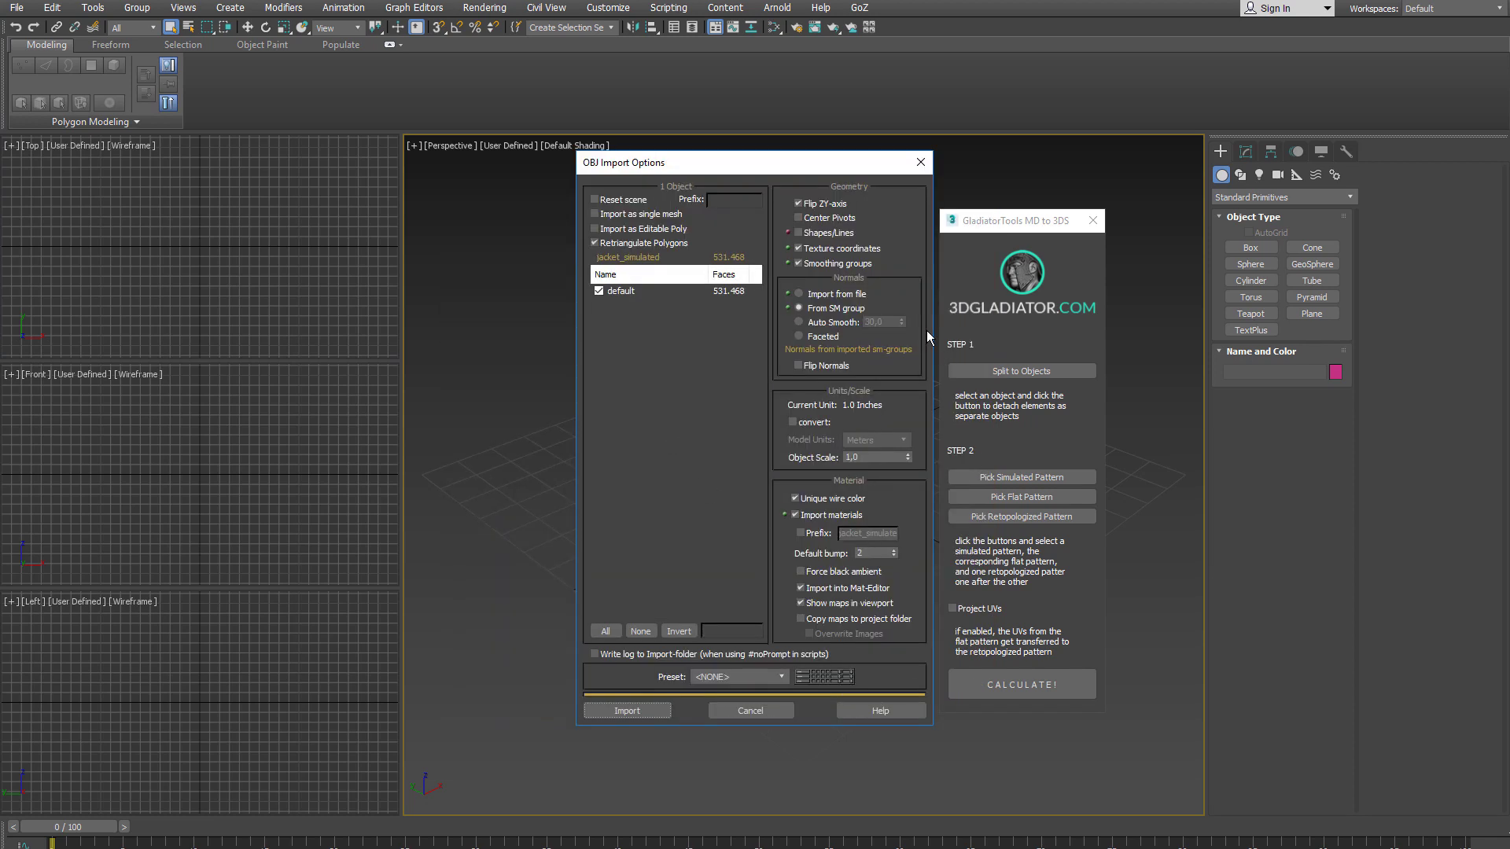
pyautogui.moveTo(602, 171); pyautogui.dragTo(606, 191)
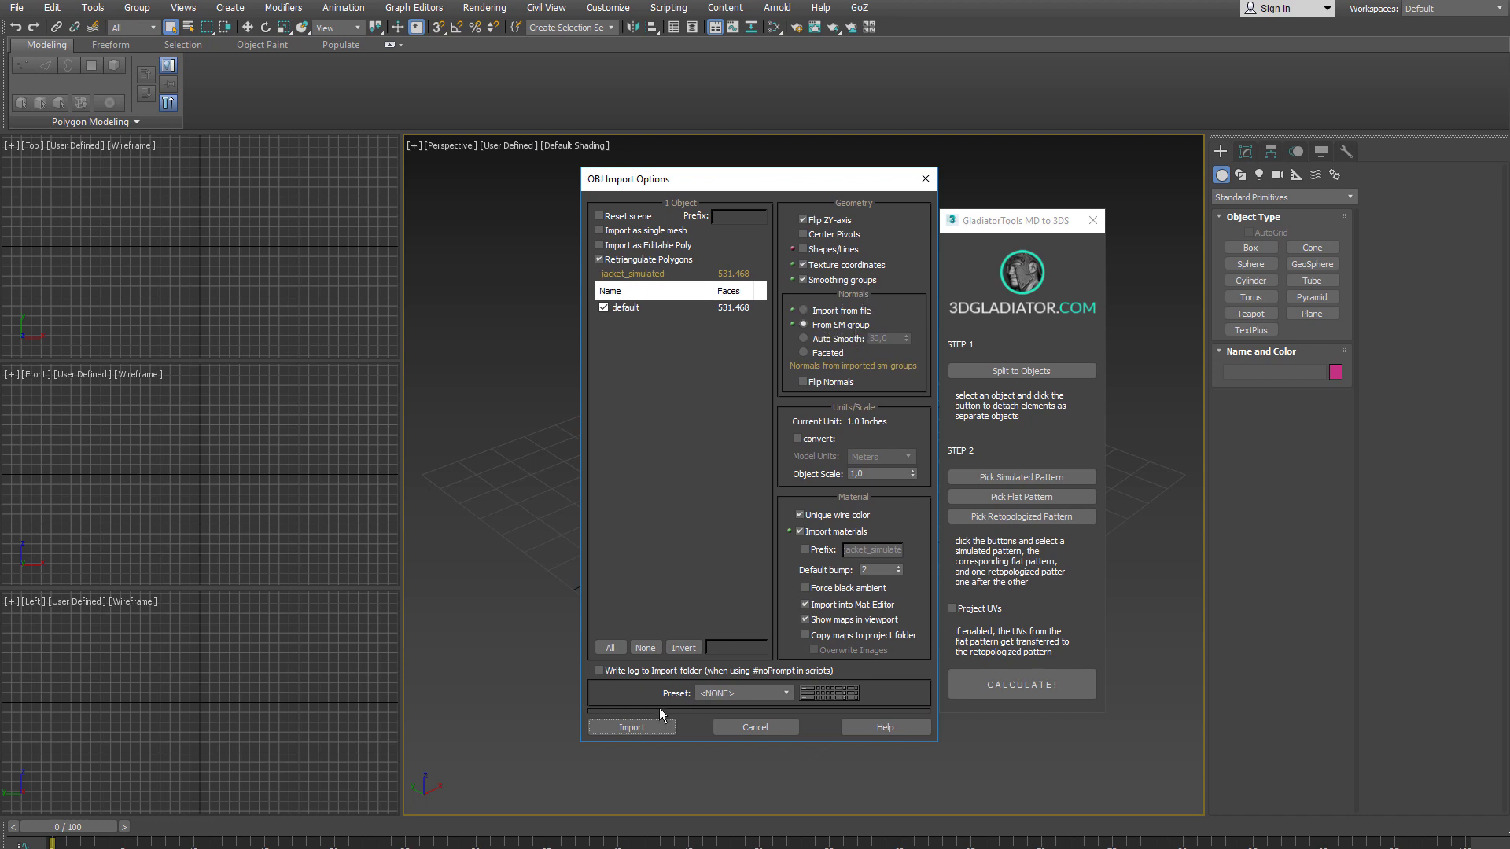
pyautogui.click(643, 727)
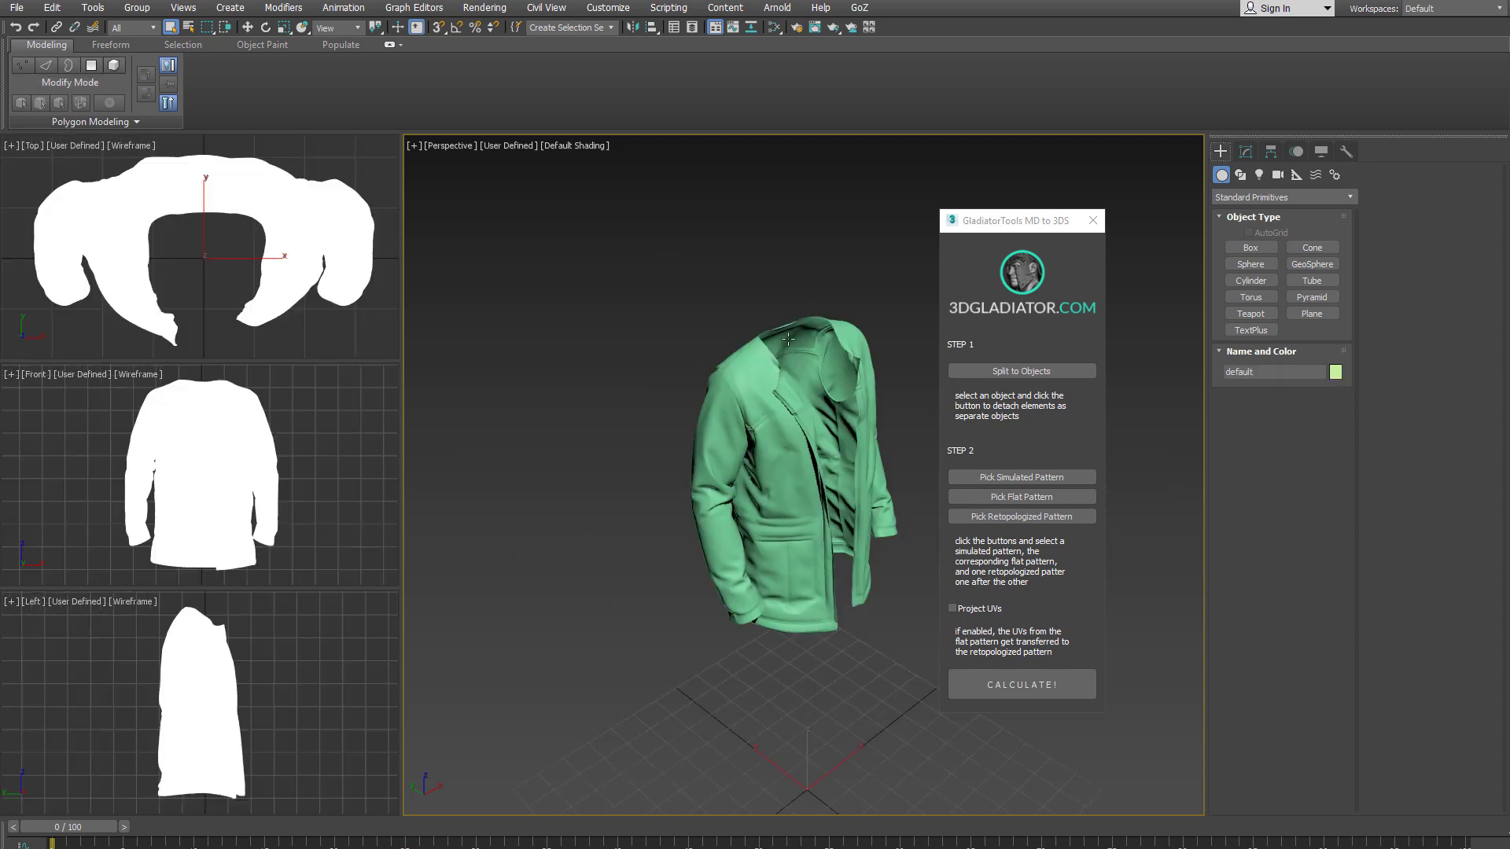
# Step: Import jacket_flat.OBJ from the Chapter_04 folder with the default OBJ import options
pyautogui.hotkey('alt', 'f')
pyautogui.press('i')
pyautogui.press('i')
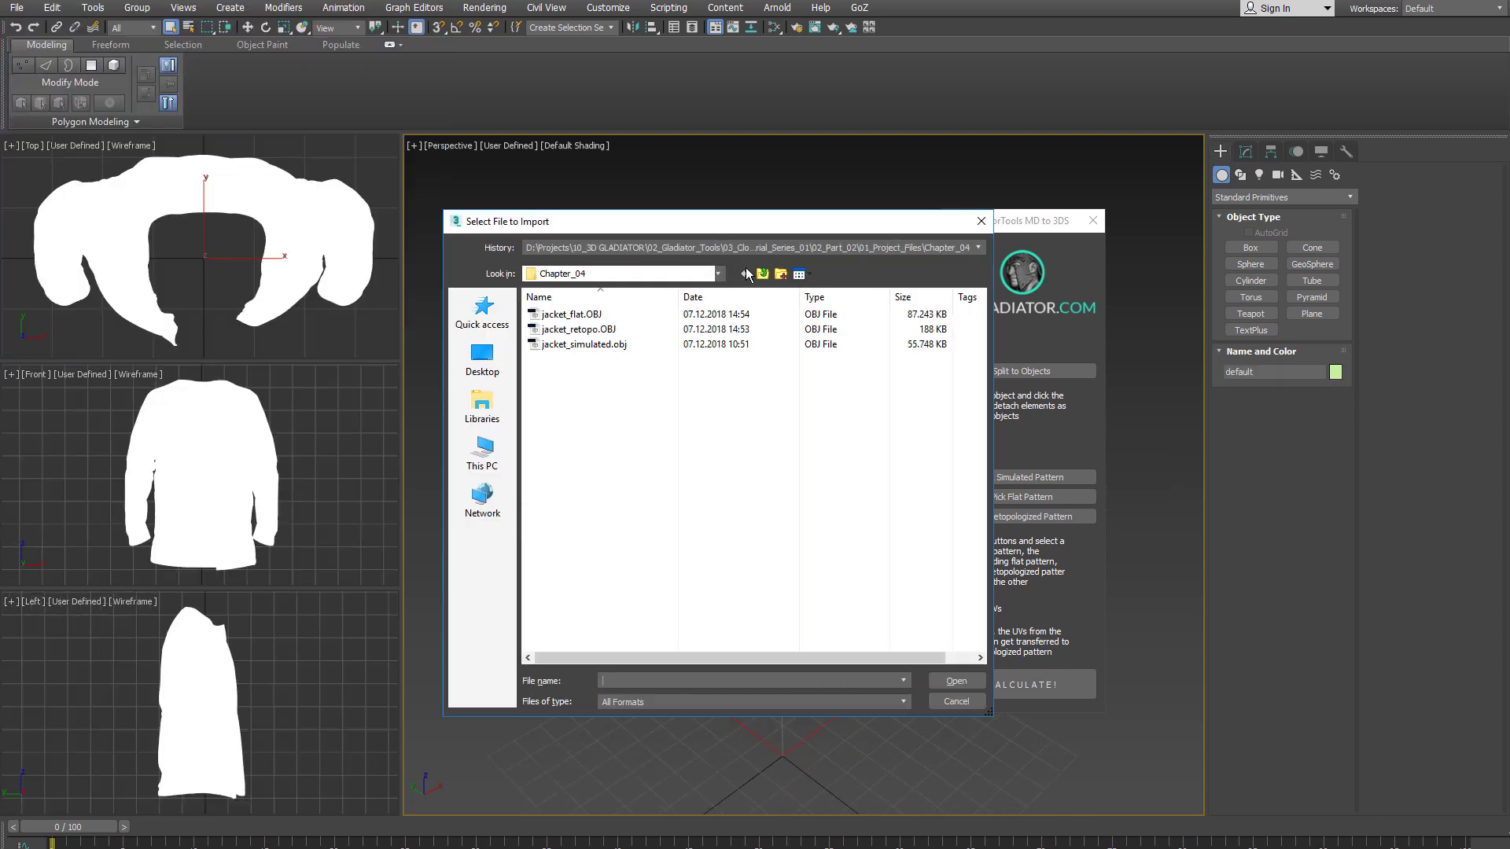
pyautogui.doubleClick(621, 314)
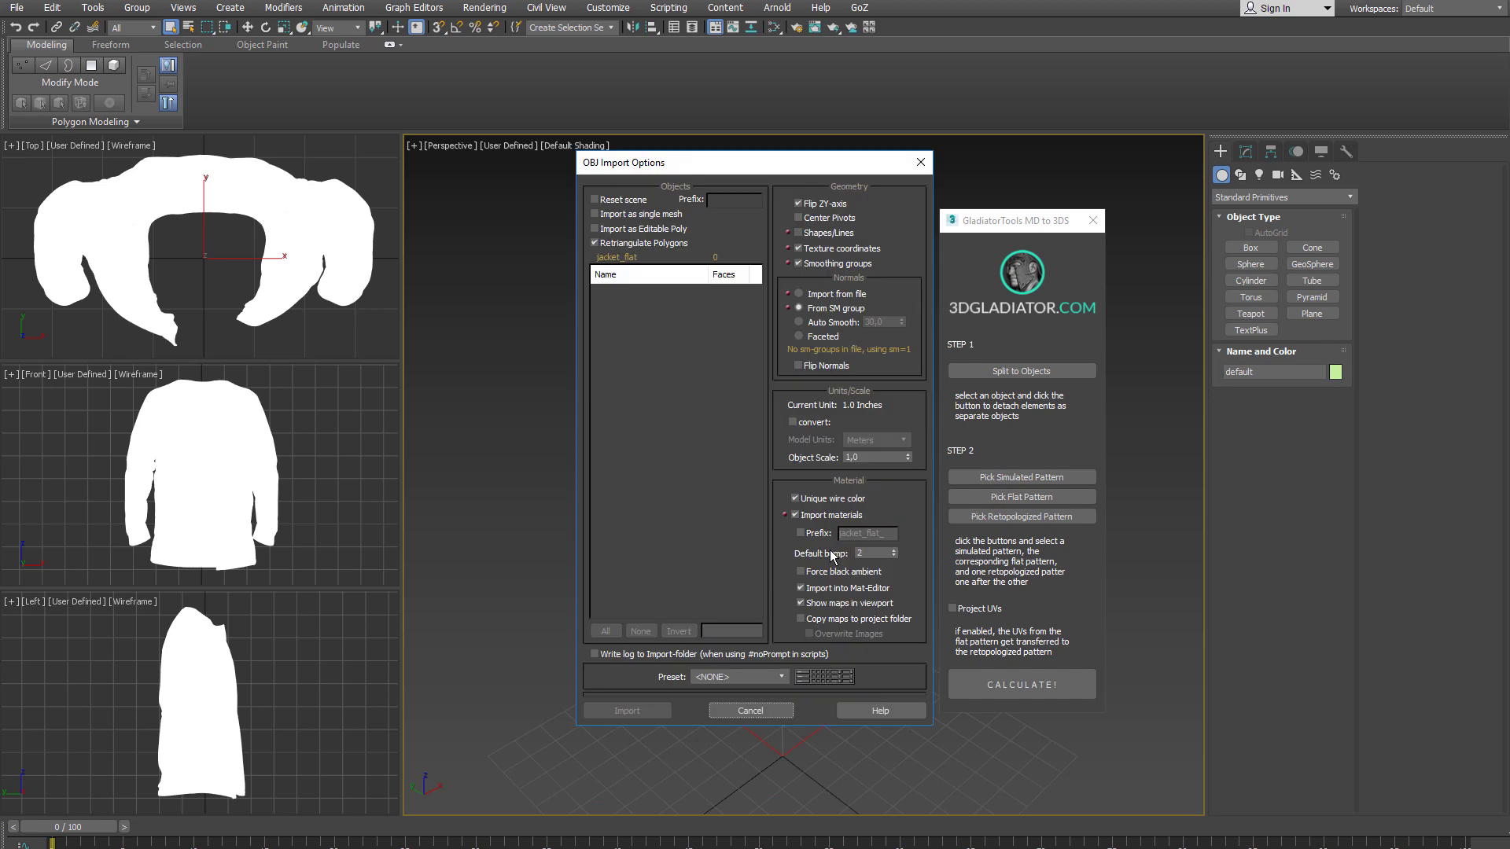
pyautogui.click(648, 715)
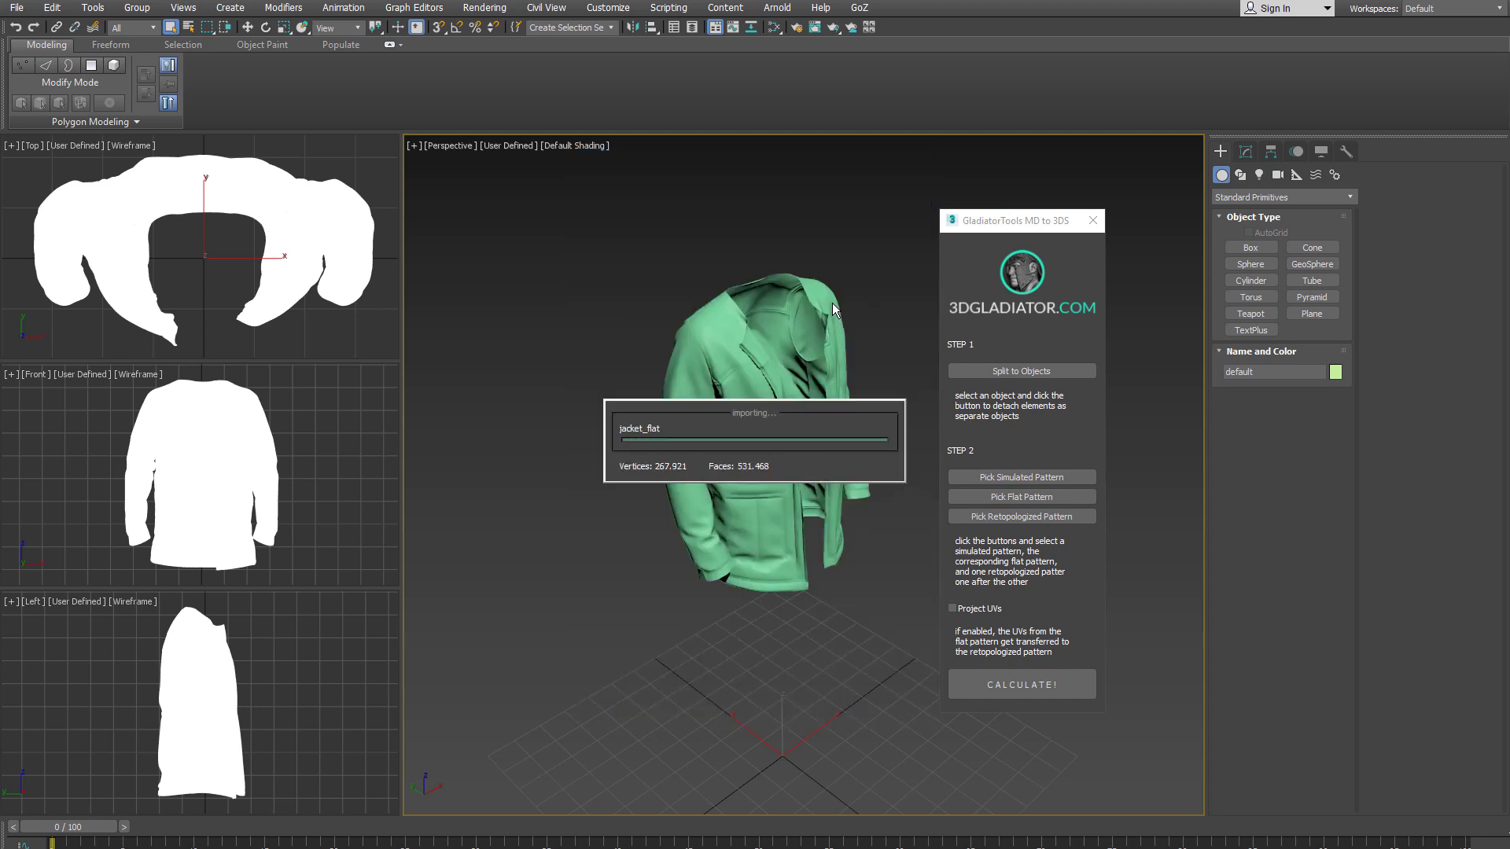
pyautogui.moveTo(724, 389); pyautogui.dragTo(775, 354, button='middle')
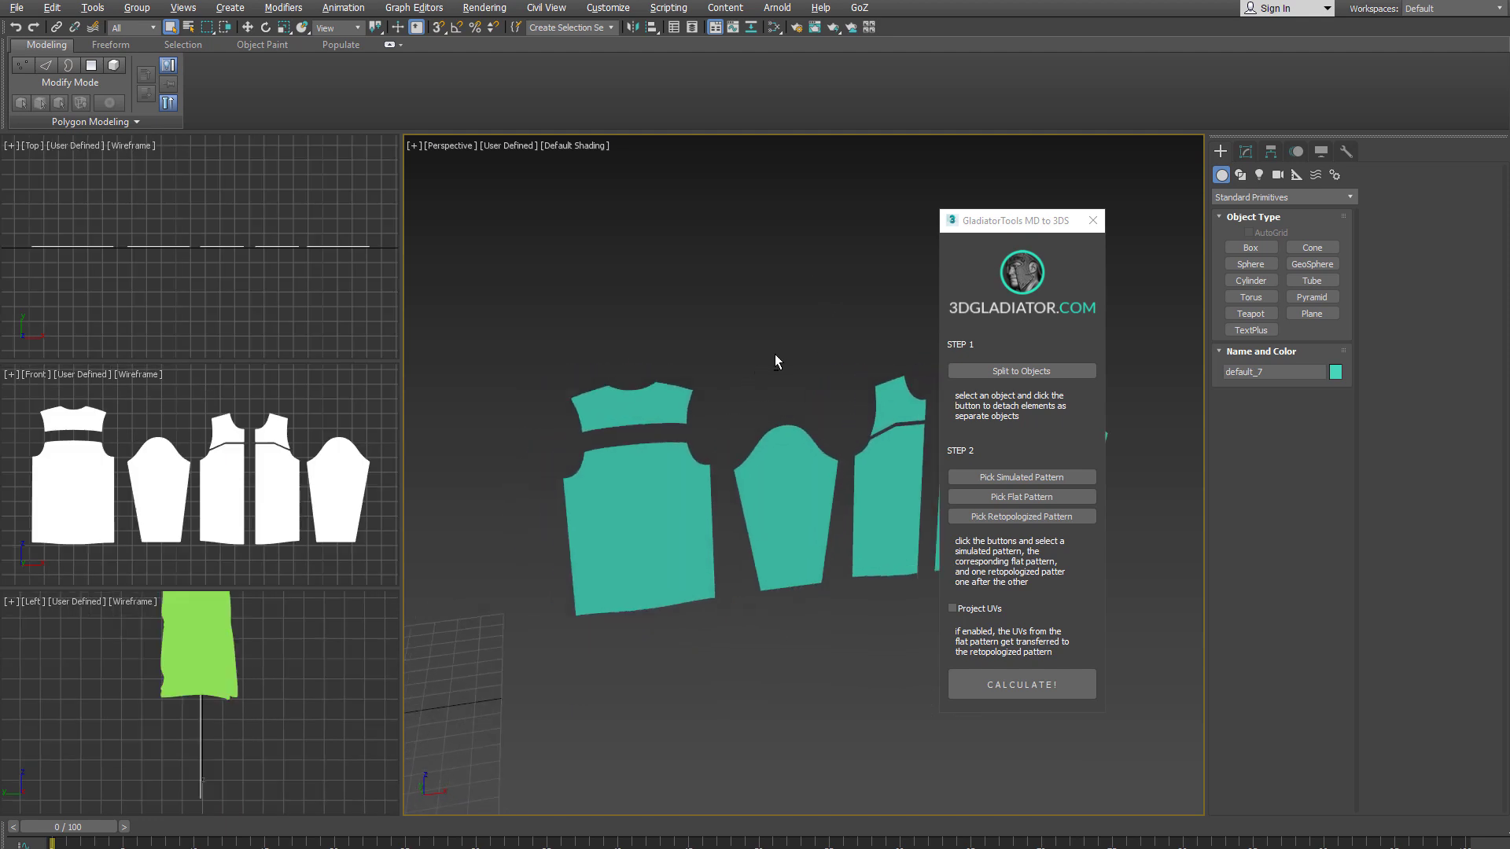
# Step: Maximize the Perspective viewport and frame the simulated jacket together with the flat patterns
pyautogui.hotkey('alt', 'w')
pyautogui.scroll(-5, 733, 340)
pyautogui.moveTo(711, 431); pyautogui.dragTo(715, 511, button='middle')
pyautogui.keyDown('alt'); pyautogui.moveTo(715, 511); pyautogui.dragTo(697, 348, button='middle'); pyautogui.keyUp('alt')
pyautogui.scroll(1, 717, 433)
pyautogui.scroll(1, 695, 393)
pyautogui.keyDown('alt'); pyautogui.moveTo(648, 436); pyautogui.dragTo(715, 411, button='middle'); pyautogui.keyUp('alt')
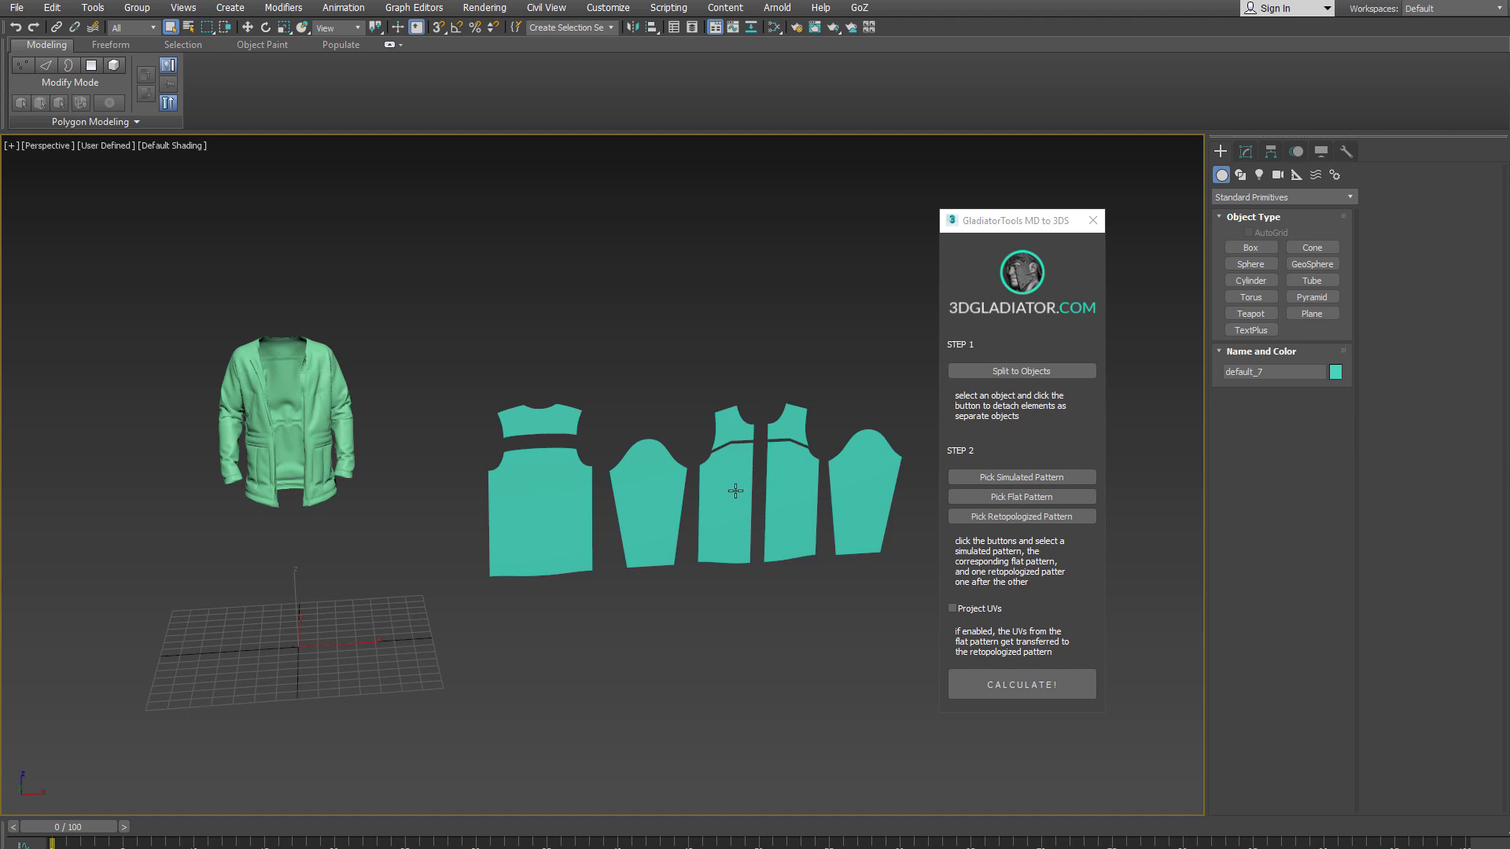
pyautogui.keyDown('alt'); pyautogui.moveTo(751, 474); pyautogui.dragTo(740, 482, button='middle'); pyautogui.keyUp('alt')
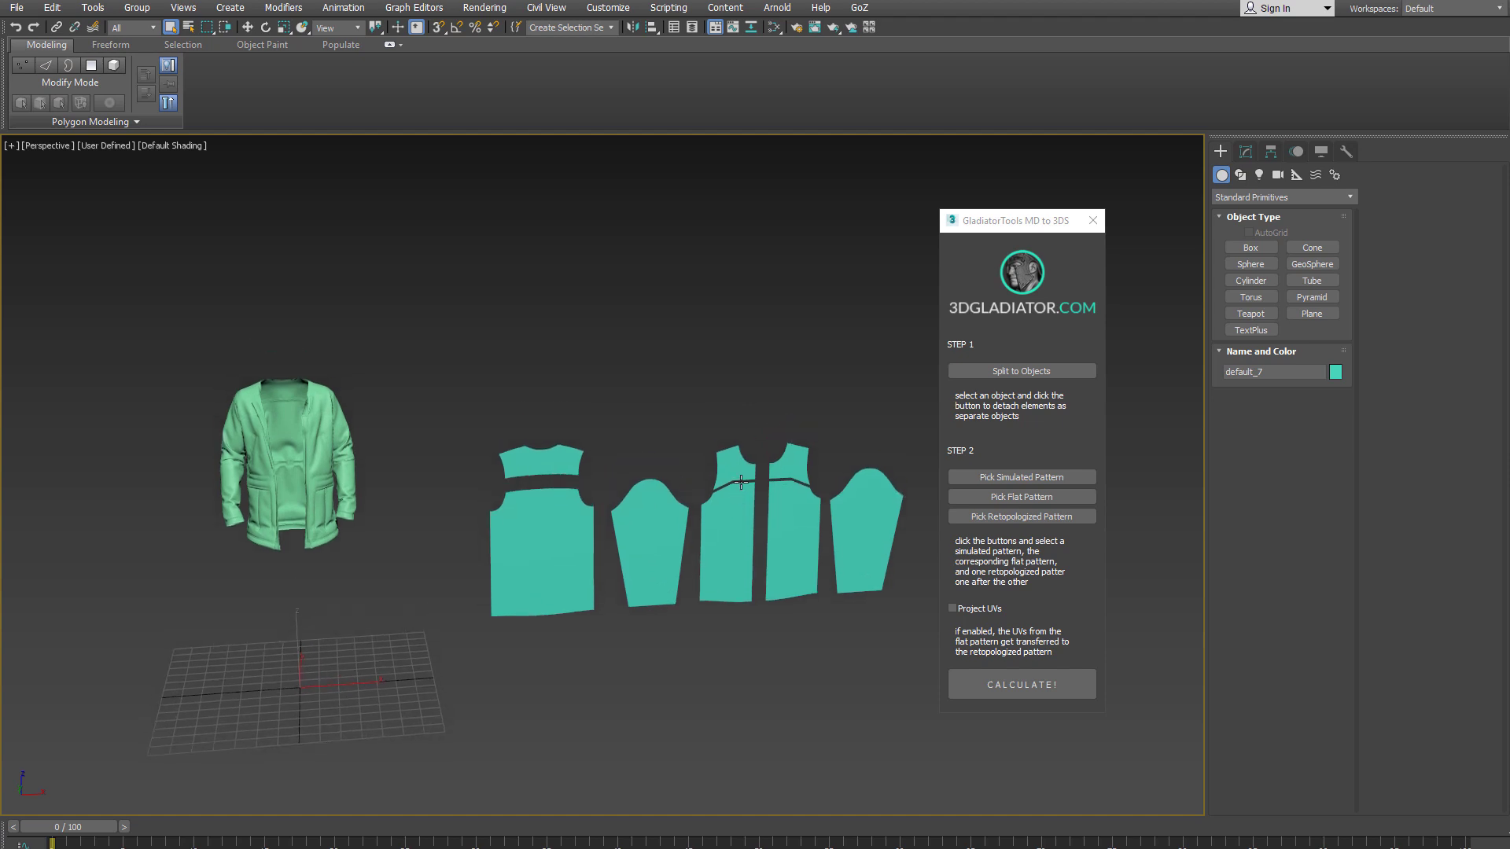
pyautogui.scroll(4, 739, 472)
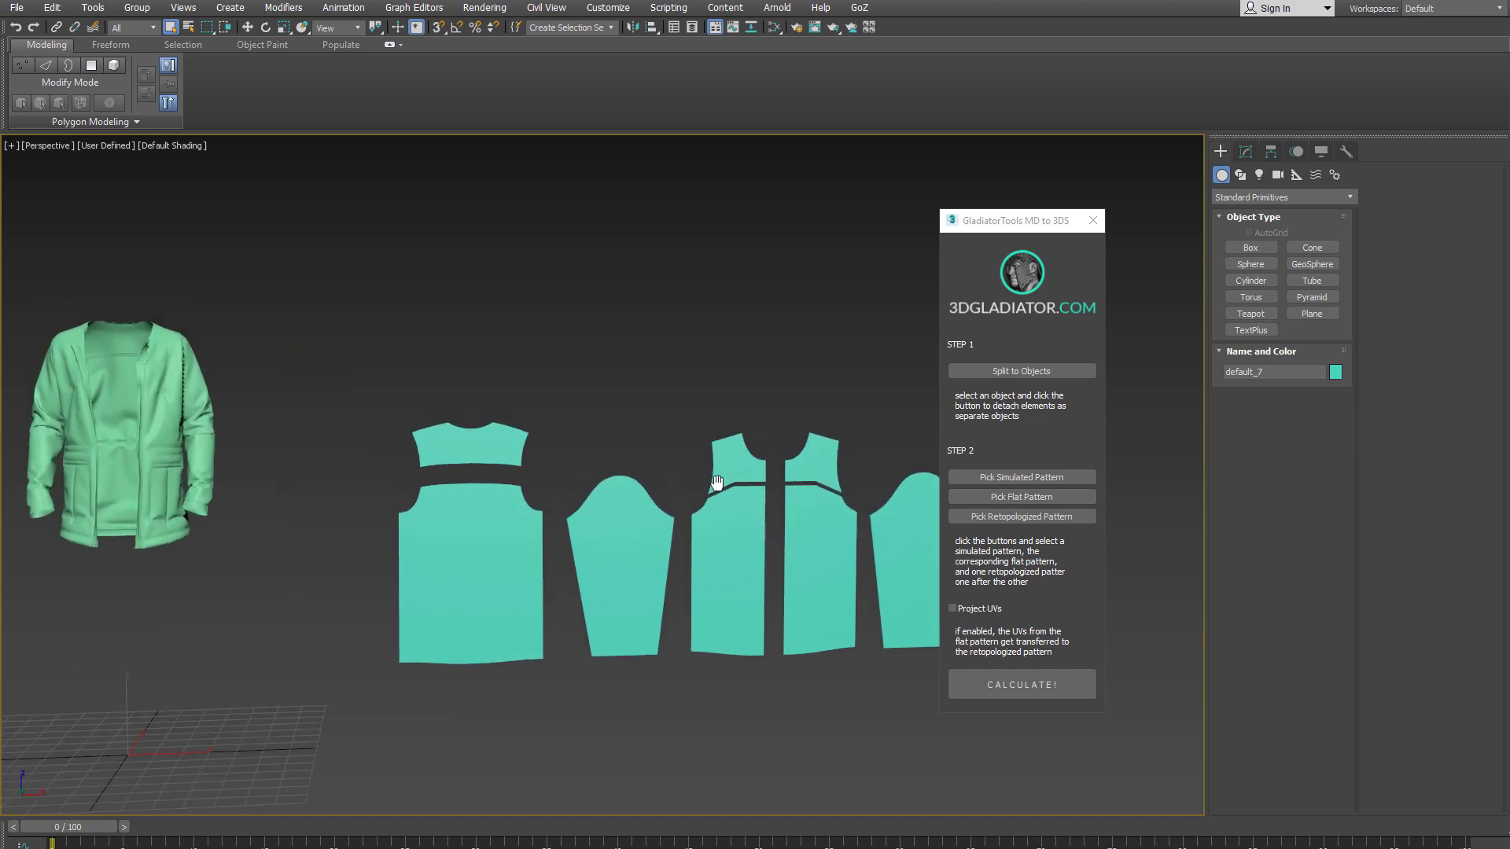
pyautogui.scroll(-3, 712, 464)
# Step: Import jacket_retopo.OBJ from the Chapter_04 folder with the default OBJ import options
pyautogui.hotkey('alt', 'f')
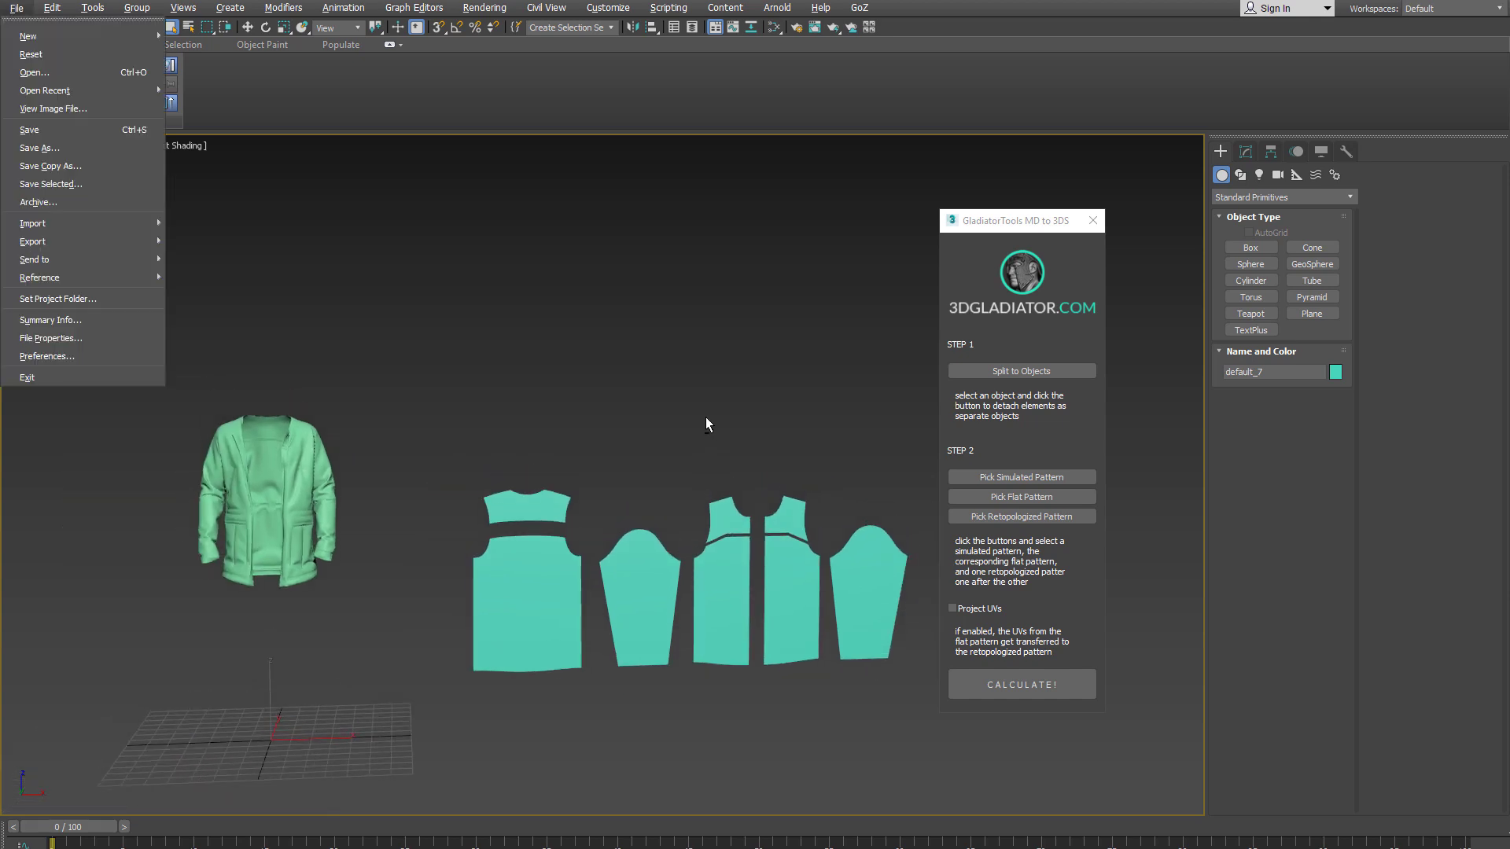
pyautogui.press('i')
pyautogui.press('Return')
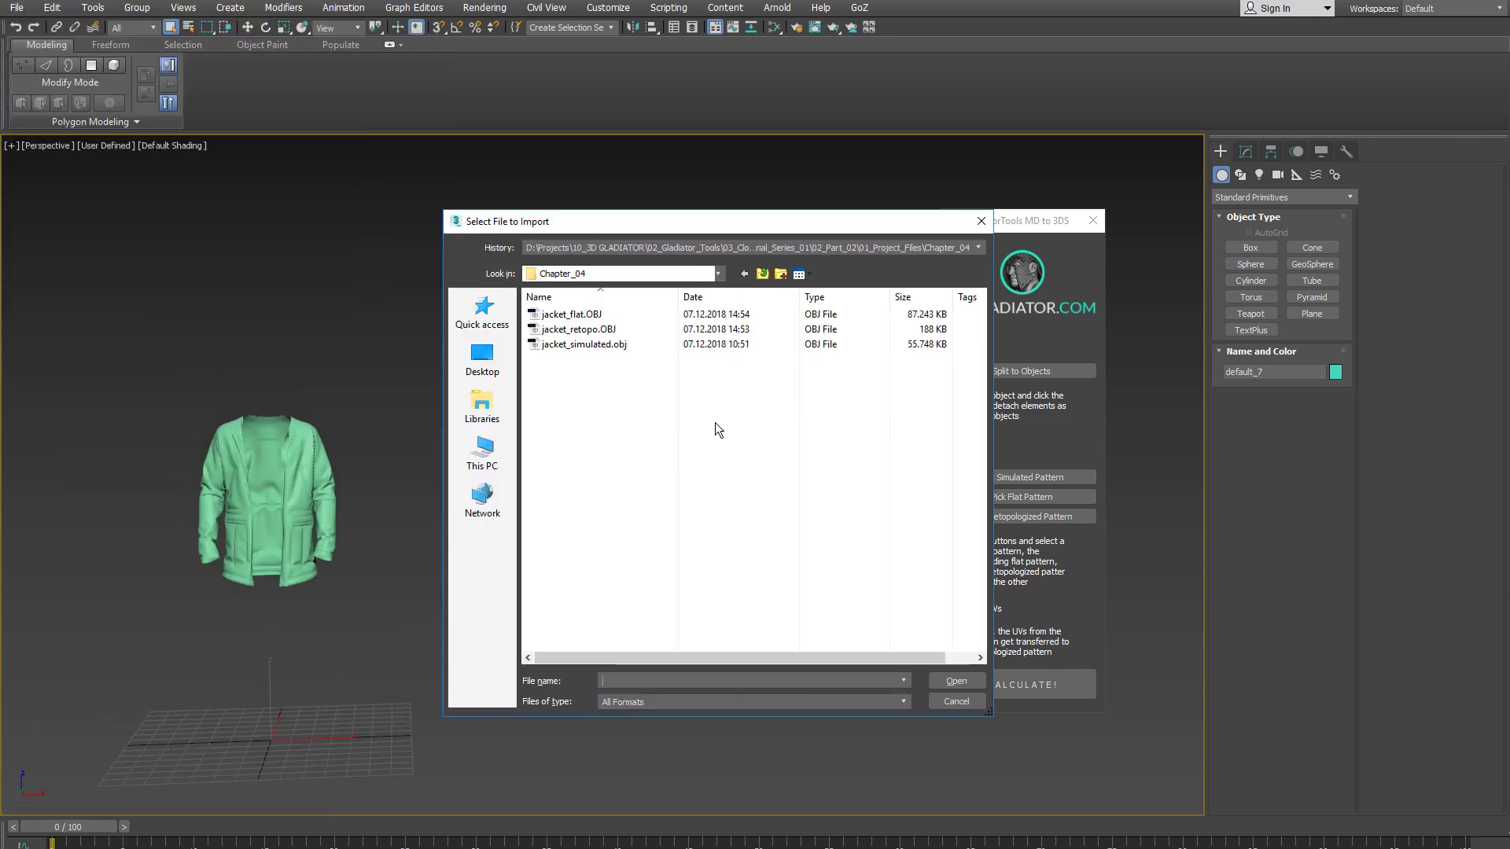
pyautogui.click(697, 331)
pyautogui.doubleClick(593, 331)
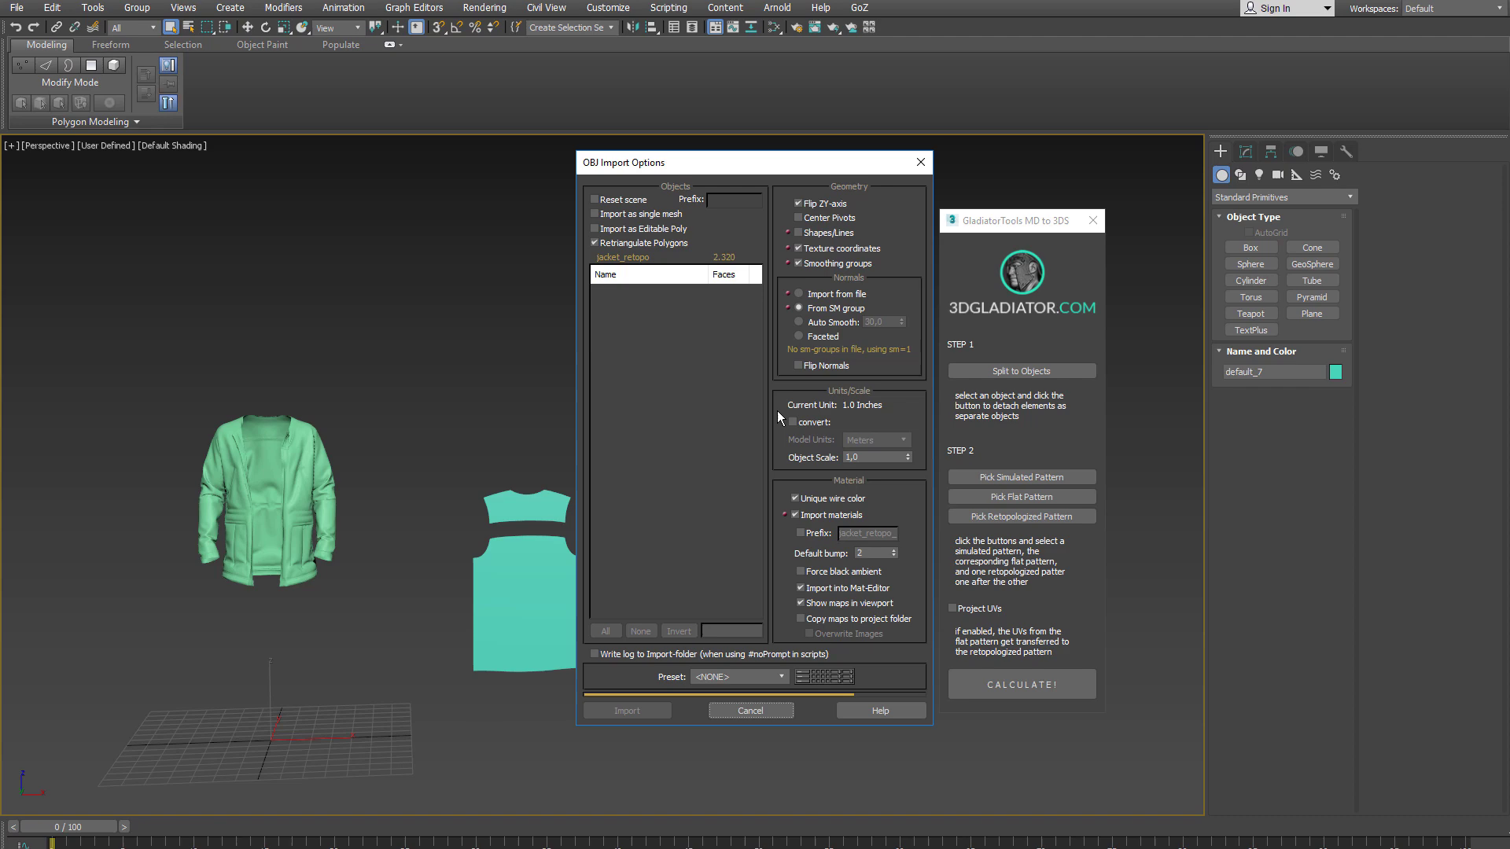
pyautogui.click(638, 711)
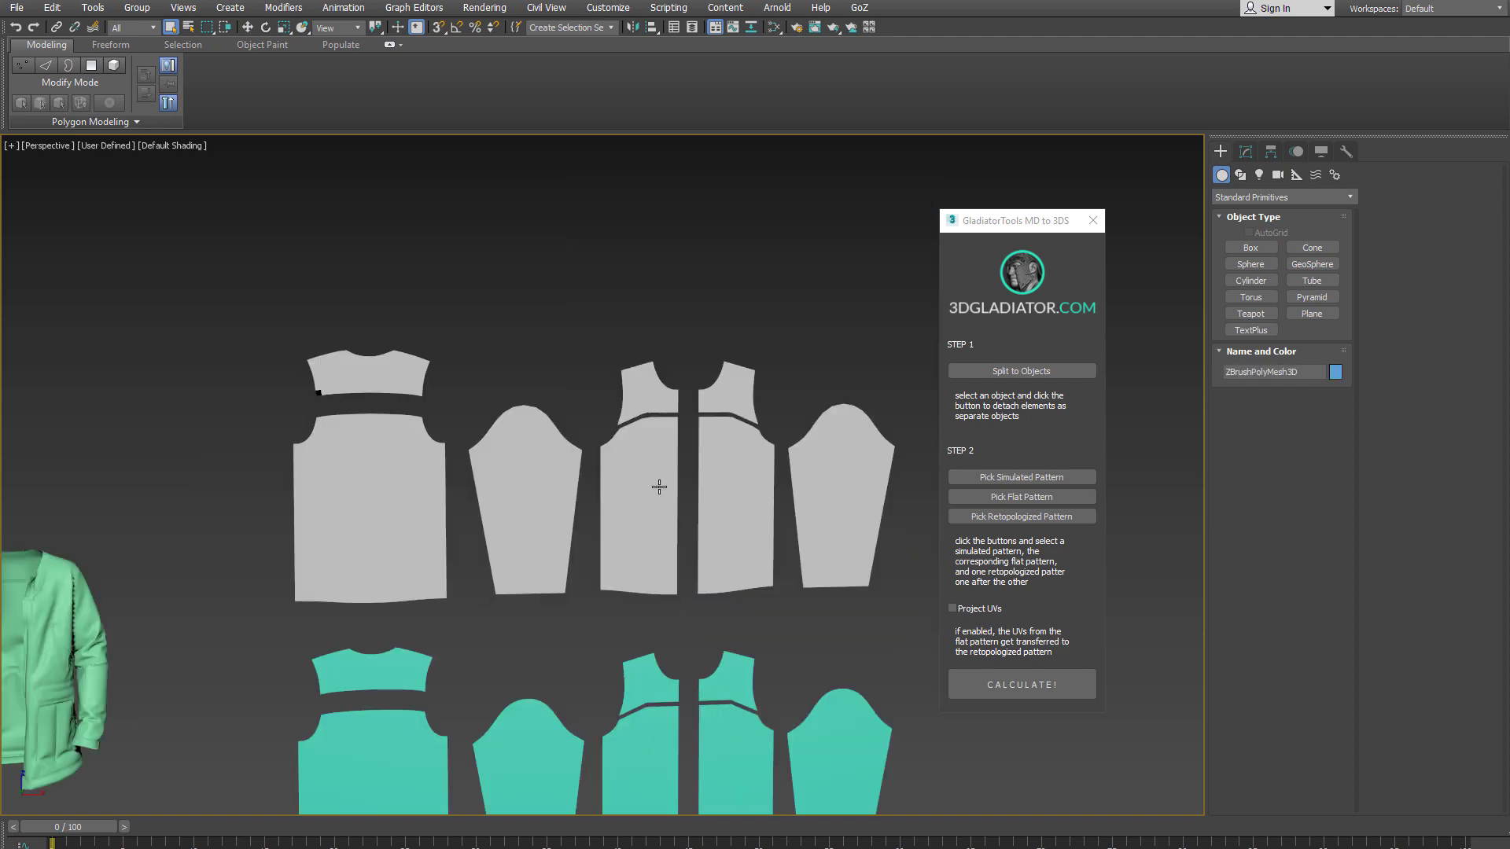
# Step: Display edged faces in the Perspective viewport to show the topology of the retopologized patterns
pyautogui.moveTo(658, 485)
pyautogui.mouseDown(button='middle')
pyautogui.moveTo(689, 374)
pyautogui.moveTo(660, 441)
pyautogui.moveTo(721, 411)
pyautogui.moveTo(698, 411)
pyautogui.mouseUp(button='middle')
pyautogui.press('F4')
pyautogui.scroll(1, 671, 417)
pyautogui.scroll(1, 661, 441)
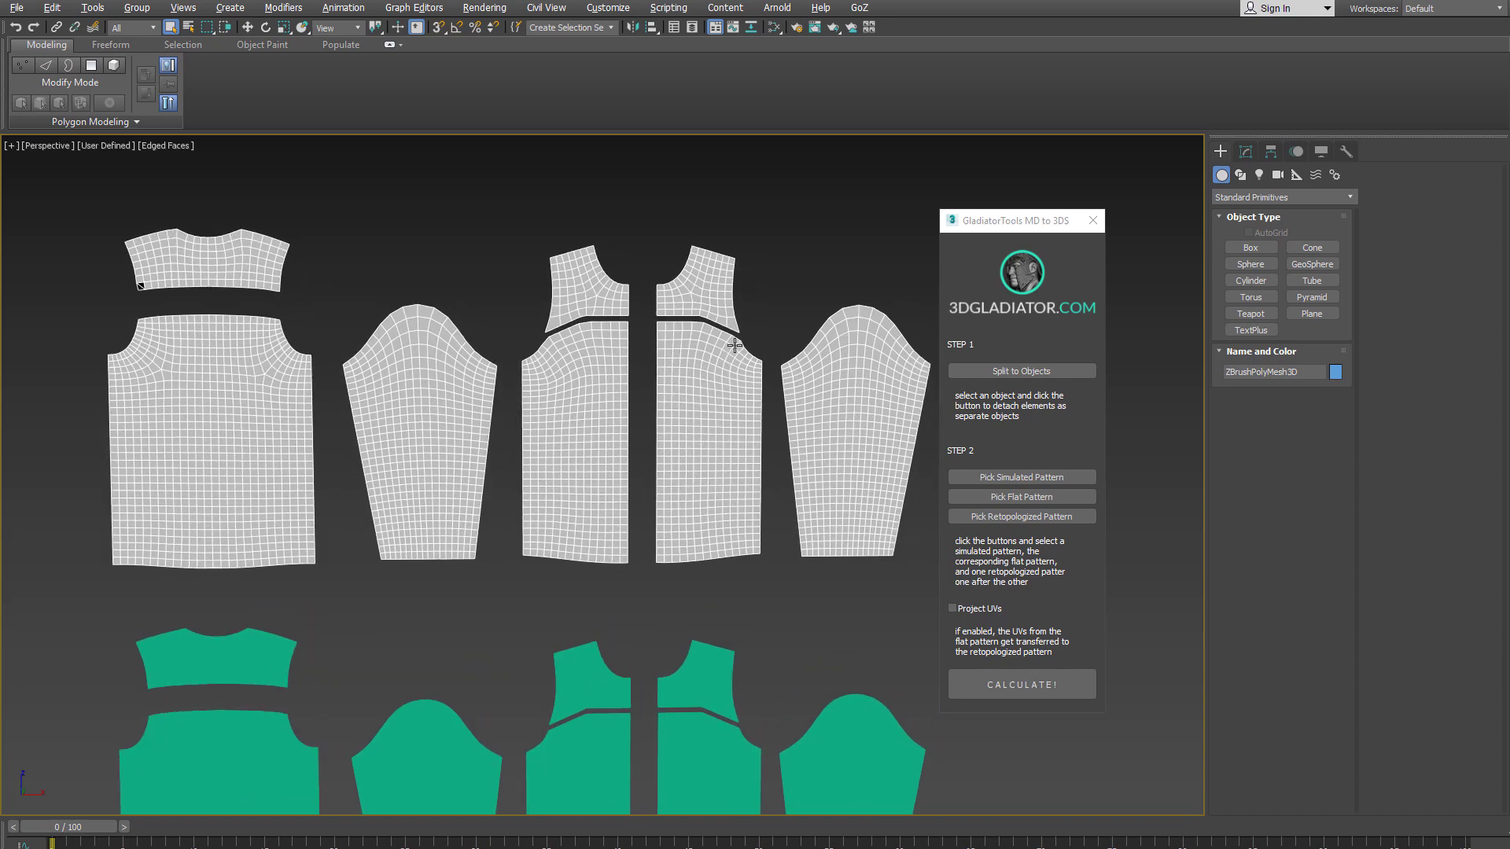
pyautogui.scroll(-2, 687, 347)
pyautogui.keyDown('alt'); pyautogui.moveTo(617, 416); pyautogui.dragTo(747, 408, button='middle'); pyautogui.keyUp('alt')
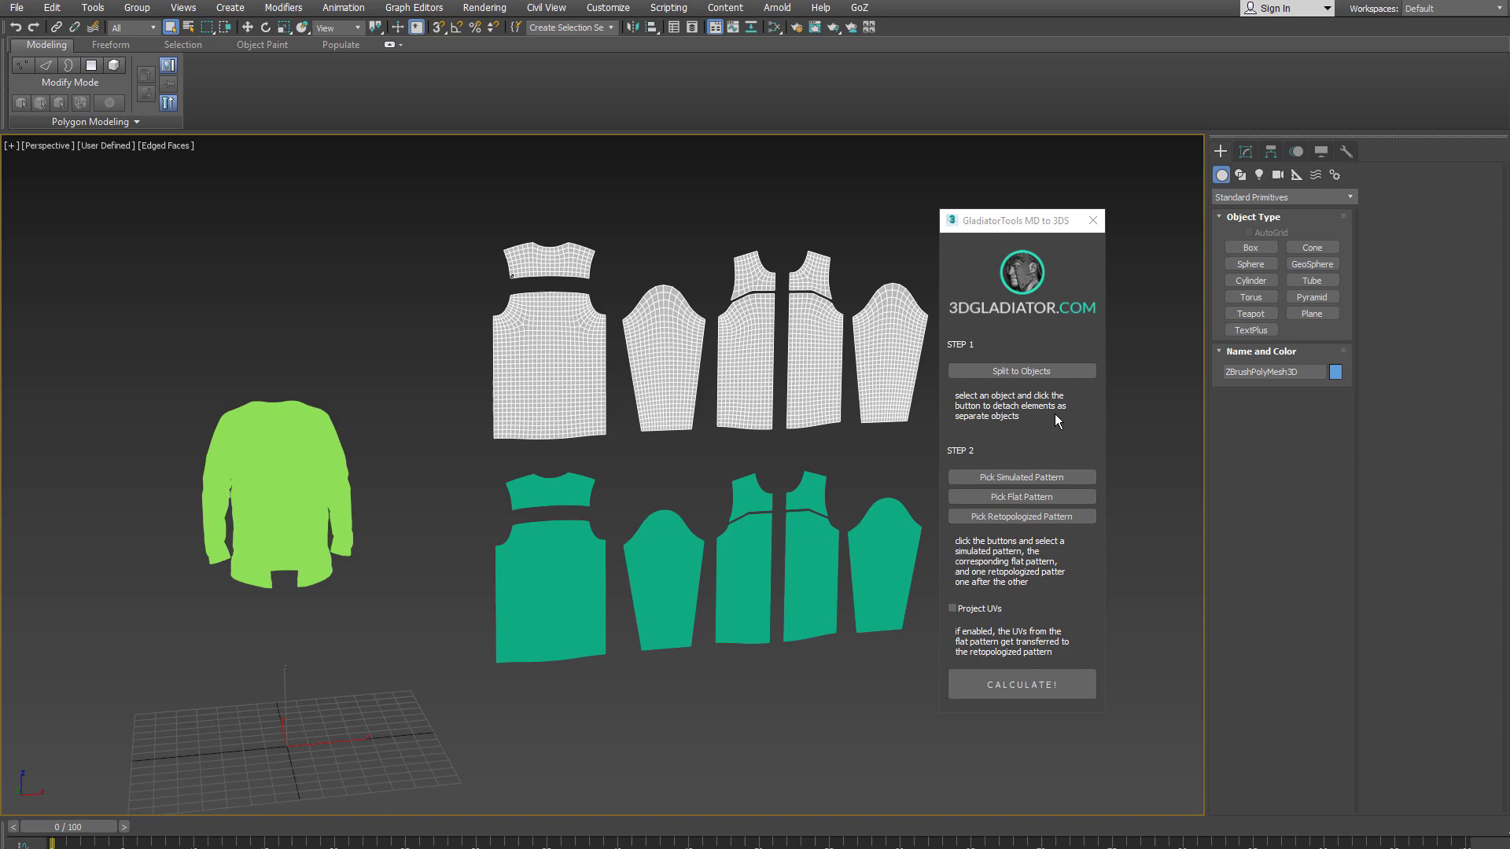
# Step: Examine the mesh density of the simulated jacket up close
pyautogui.moveTo(660, 381); pyautogui.dragTo(717, 368, button='middle')
pyautogui.scroll(2, 671, 387)
pyautogui.scroll(2, 691, 347)
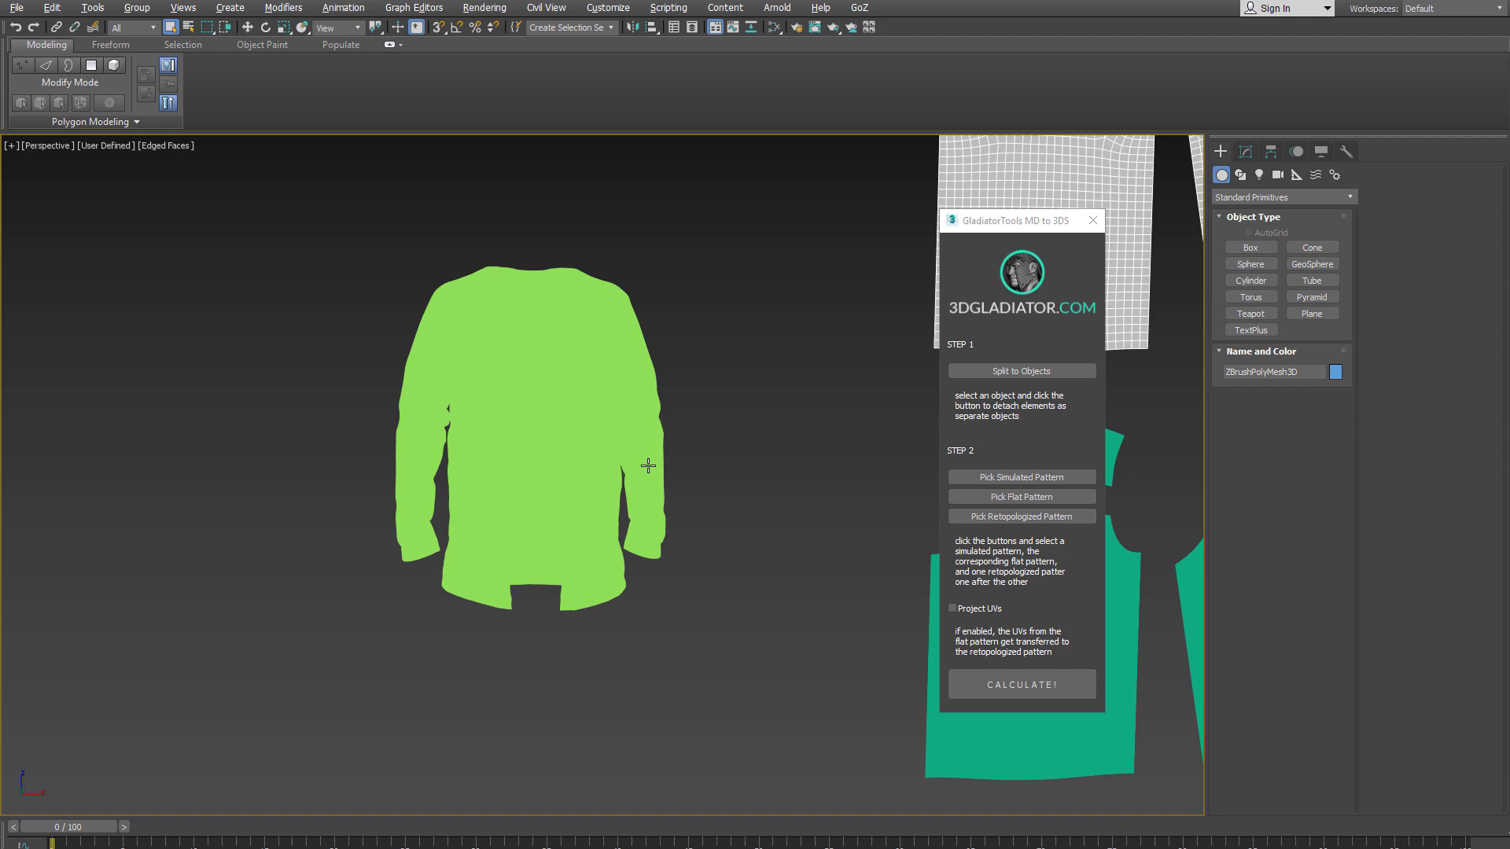
pyautogui.scroll(4, 638, 464)
pyautogui.scroll(8, 638, 465)
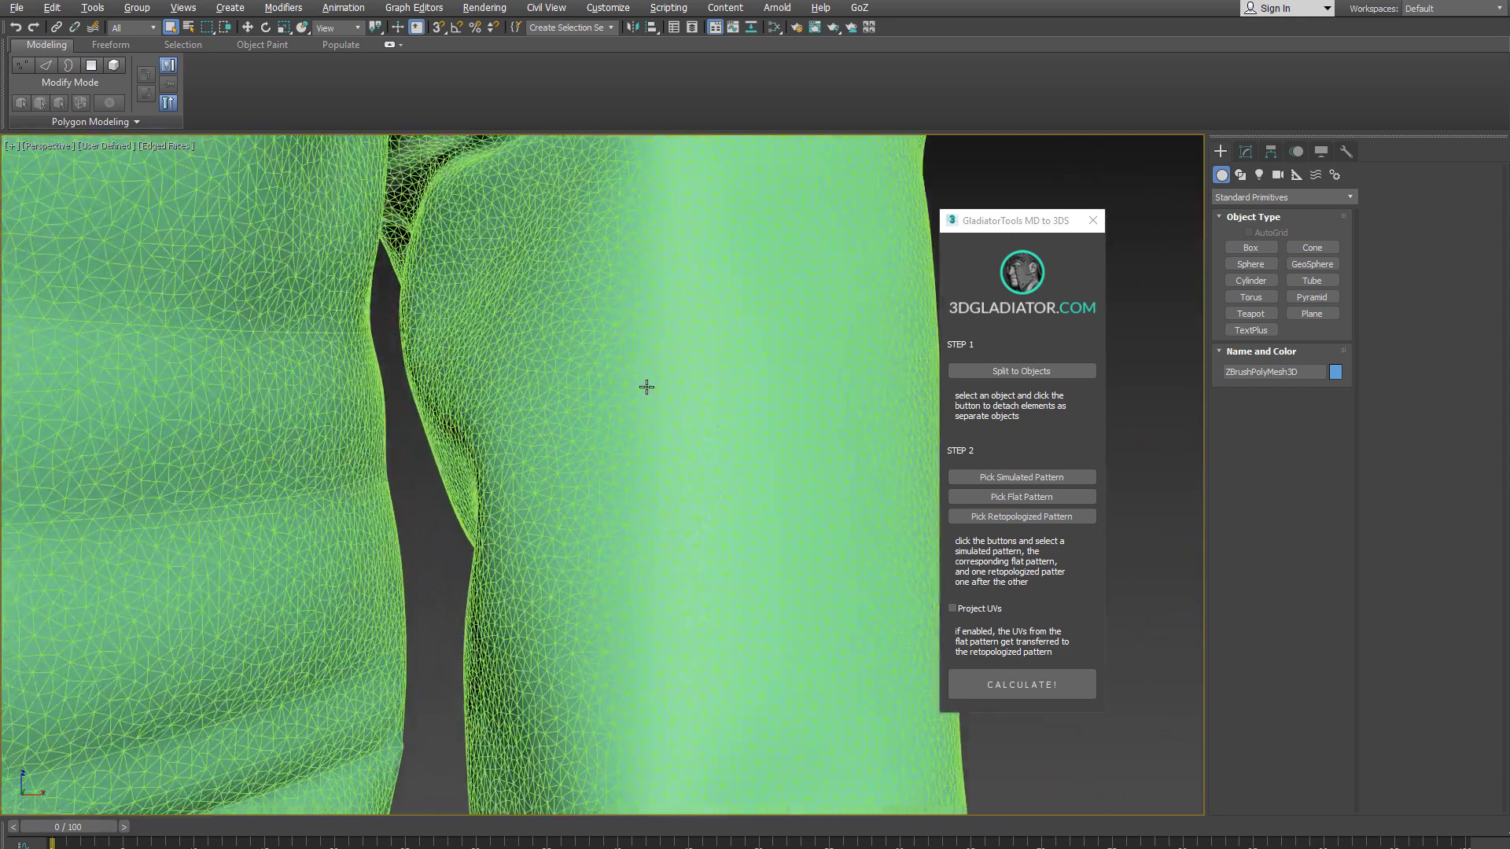
pyautogui.moveTo(698, 355); pyautogui.dragTo(629, 562, button='middle')
pyautogui.scroll(-10, 633, 347)
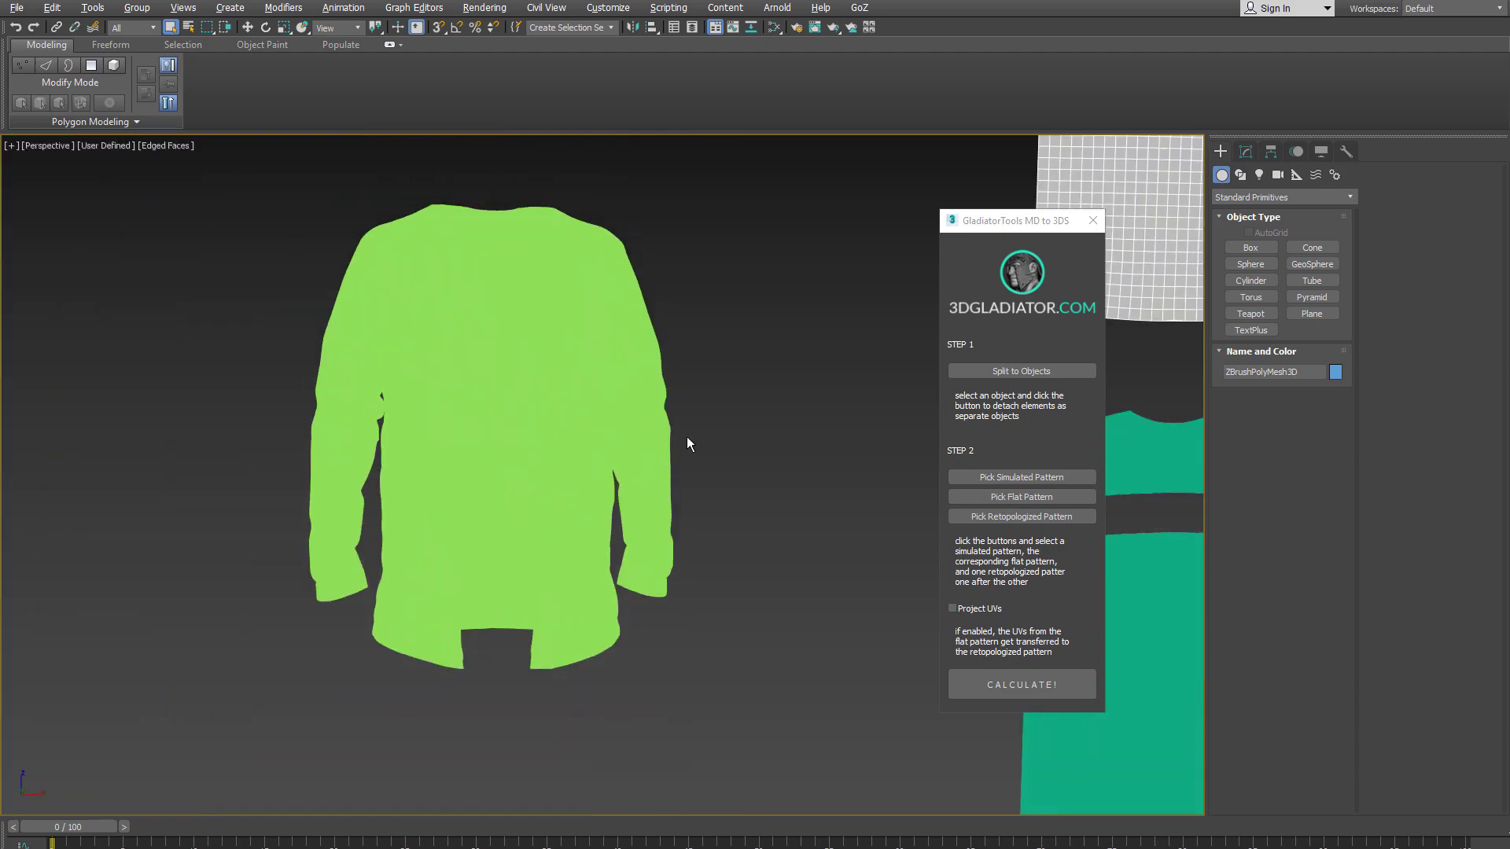
# Step: Compare the retopologized patterns with the matching flat patterns and the simulated jacket
pyautogui.scroll(-4, 532, 333)
pyautogui.moveTo(790, 328); pyautogui.dragTo(544, 439, button='middle')
pyautogui.scroll(-2, 566, 417)
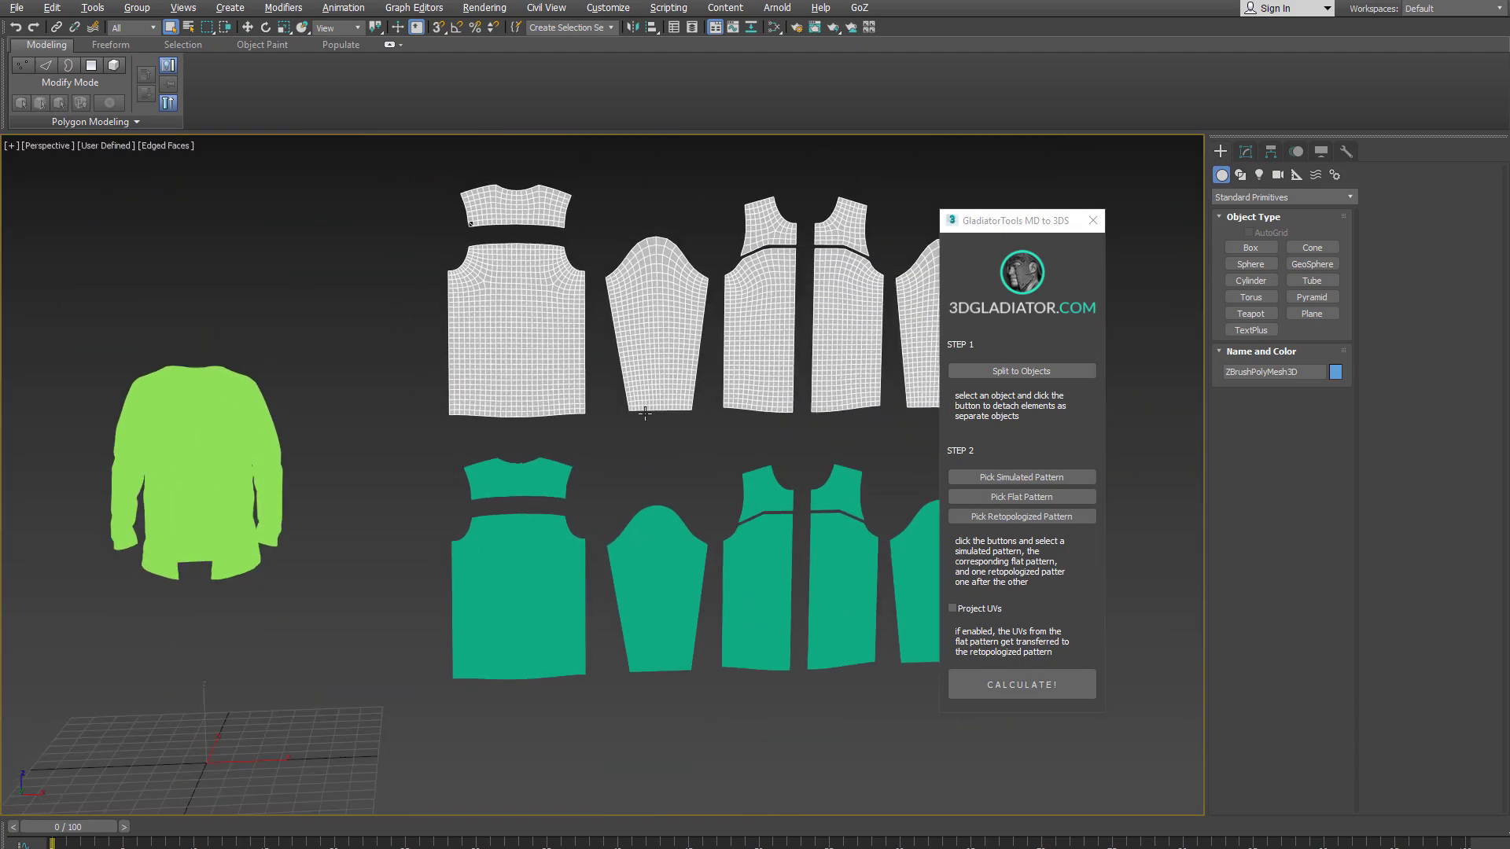
pyautogui.moveTo(717, 402); pyautogui.dragTo(649, 432, button='middle')
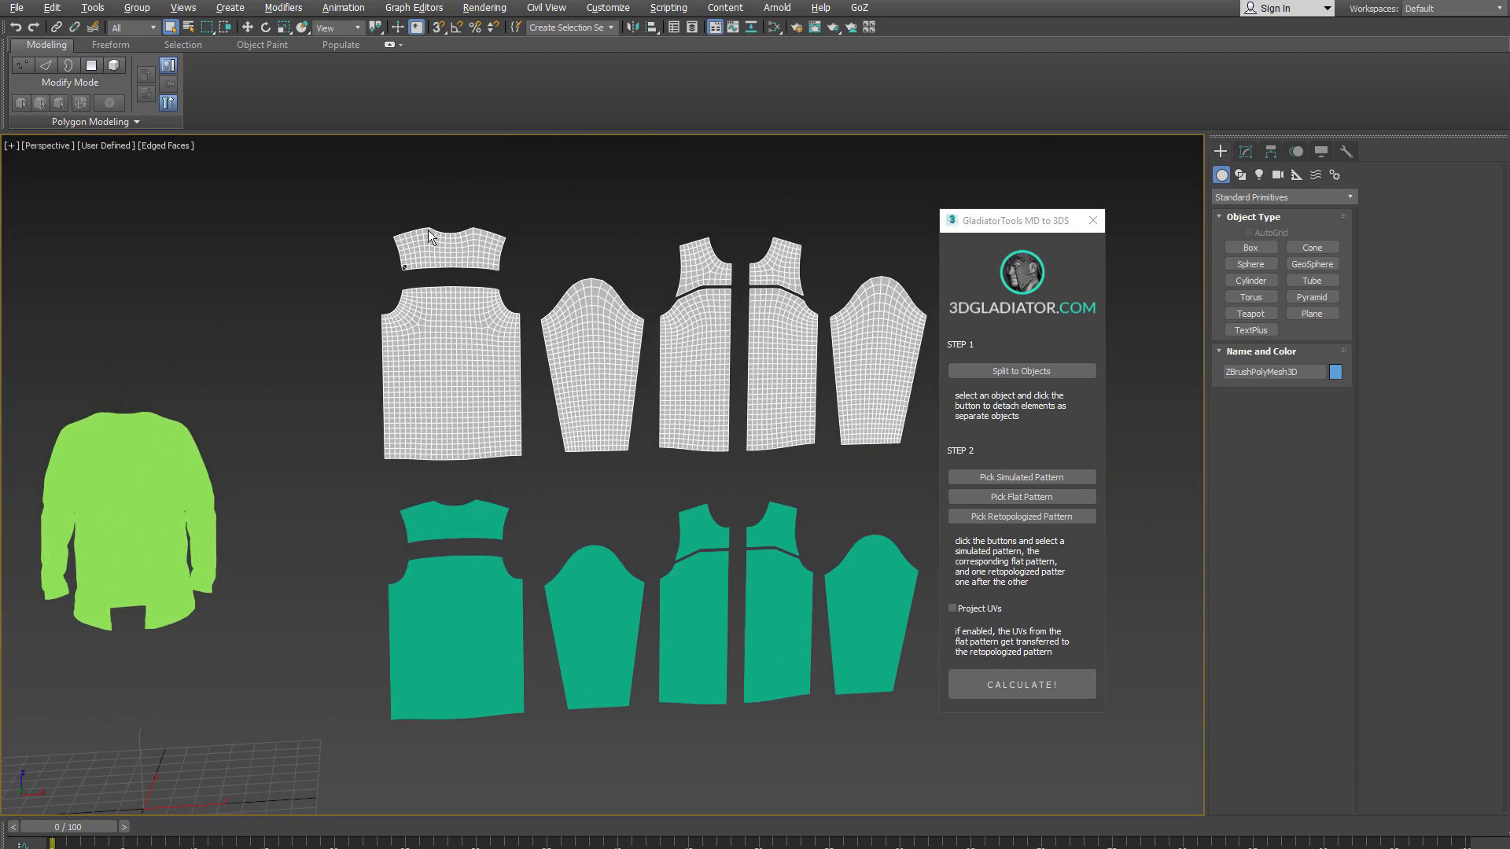
pyautogui.moveTo(838, 353); pyautogui.dragTo(828, 330, button='middle')
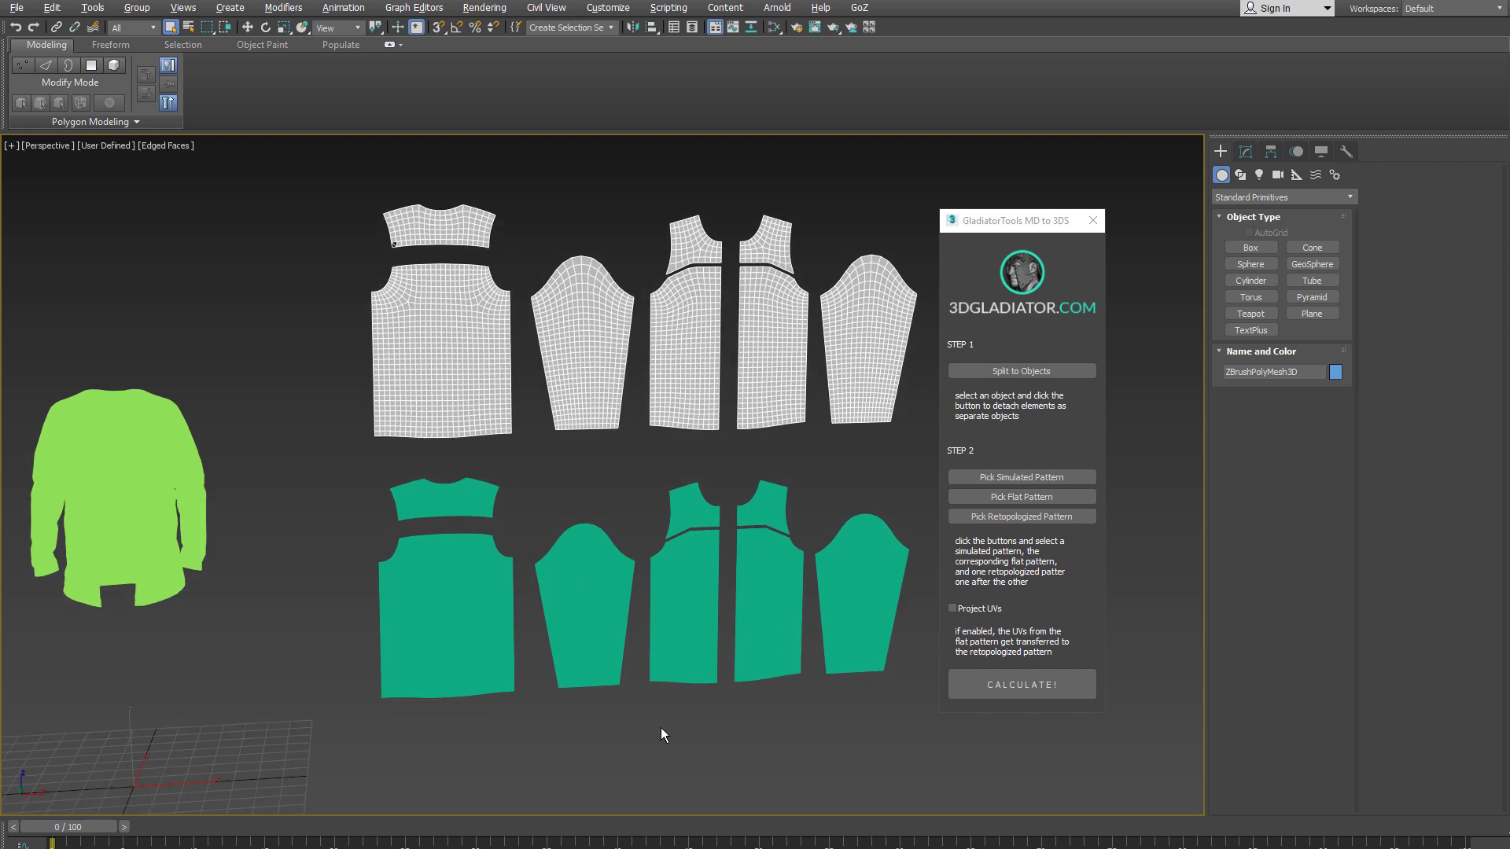
pyautogui.moveTo(639, 524); pyautogui.dragTo(655, 522, button='middle')
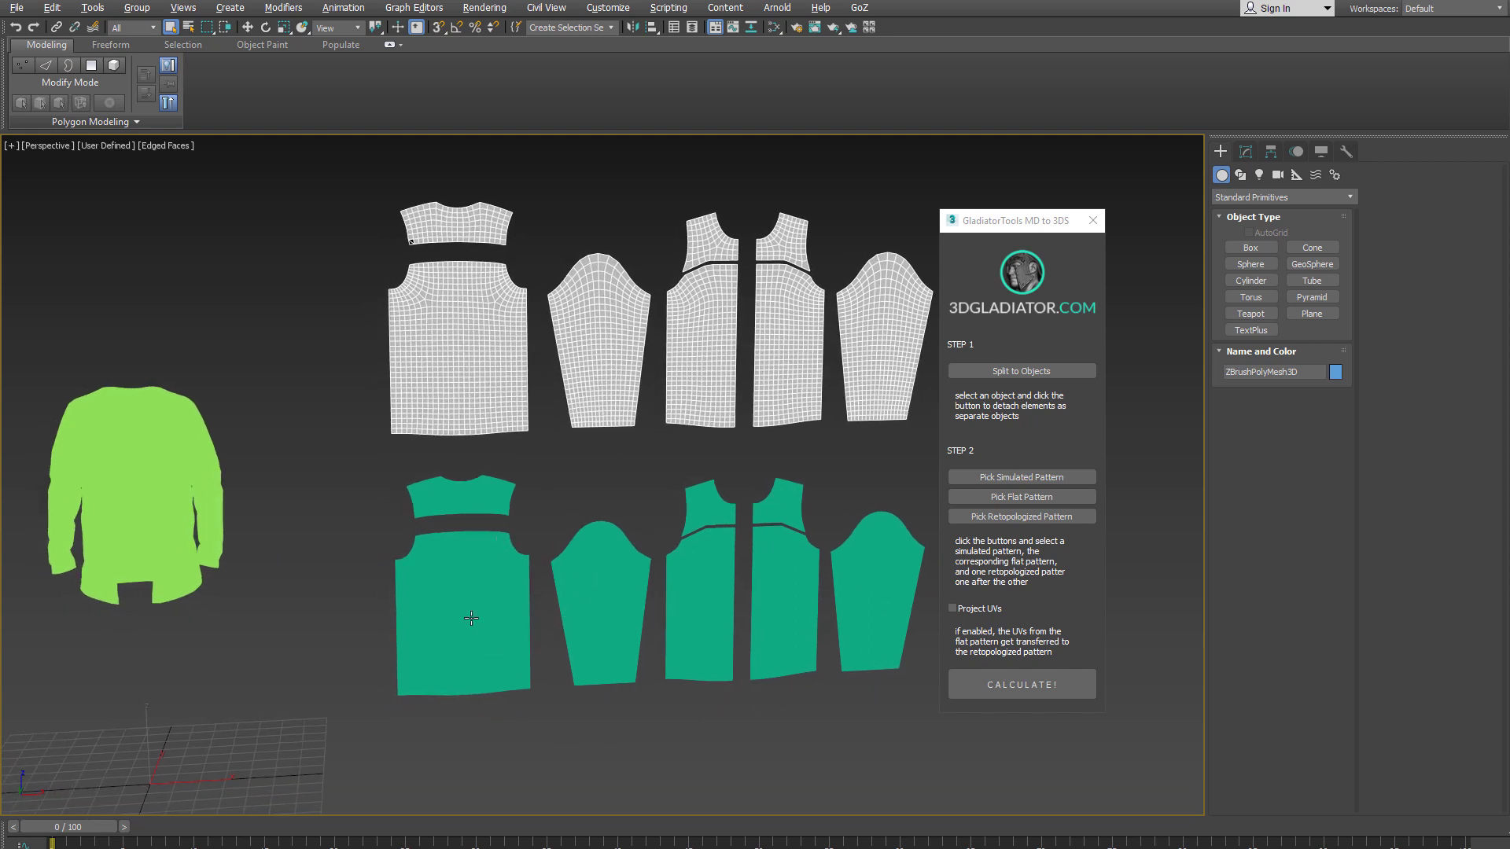
pyautogui.moveTo(205, 512); pyautogui.dragTo(279, 445, button='middle')
pyautogui.scroll(-1, 291, 459)
pyautogui.moveTo(395, 449); pyautogui.dragTo(369, 460, button='middle')
pyautogui.keyDown('alt'); pyautogui.moveTo(483, 470); pyautogui.dragTo(481, 445, button='middle'); pyautogui.keyUp('alt')
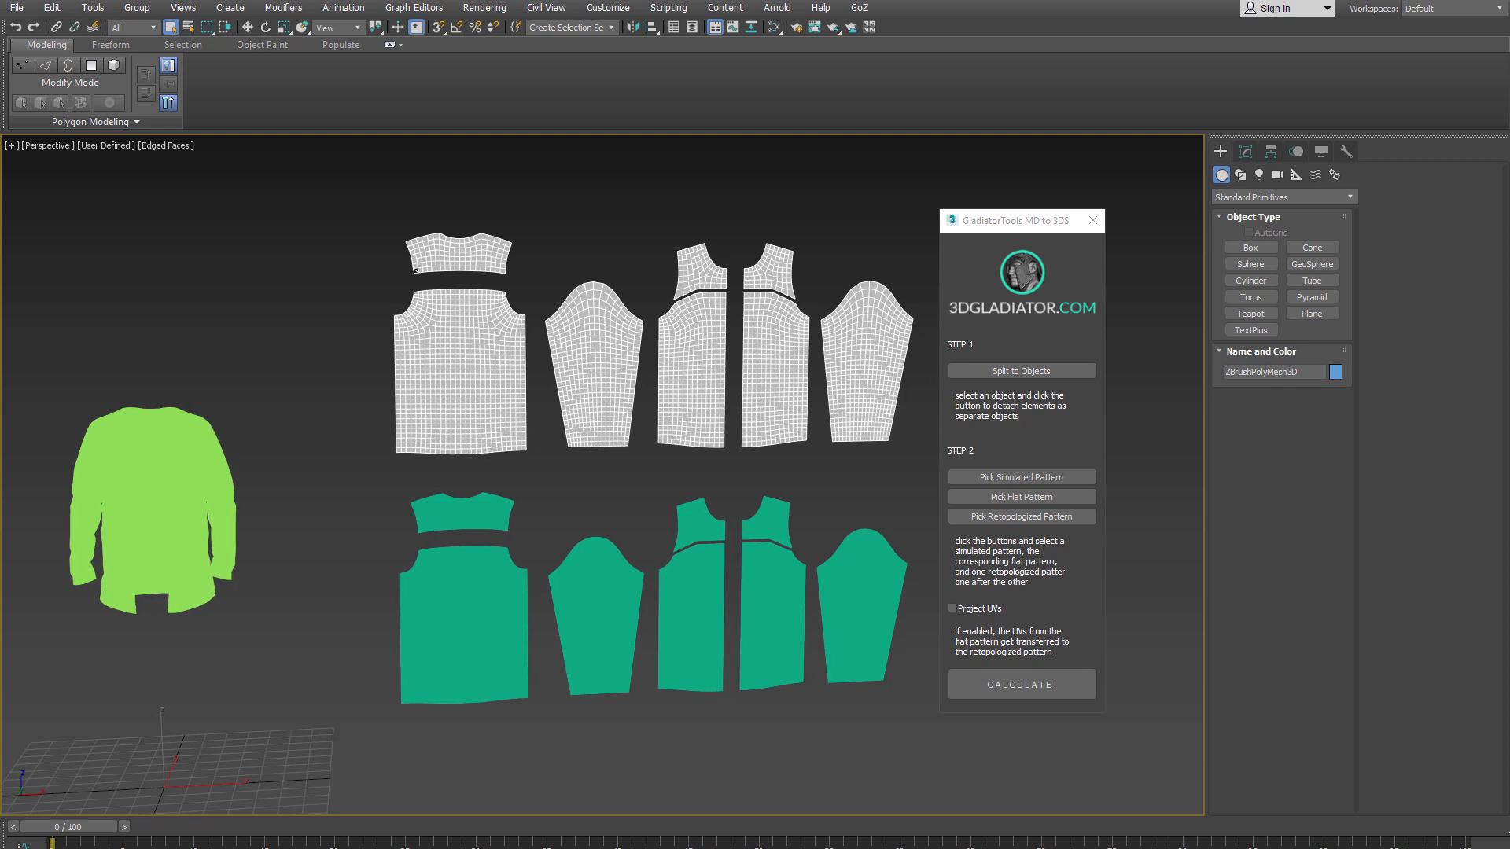
# Step: Split the retopologized mesh into separate objects, one per pattern piece, with the GladiatorTools script
pyautogui.click(1245, 152)
pyautogui.moveTo(805, 331); pyautogui.dragTo(777, 375, button='middle')
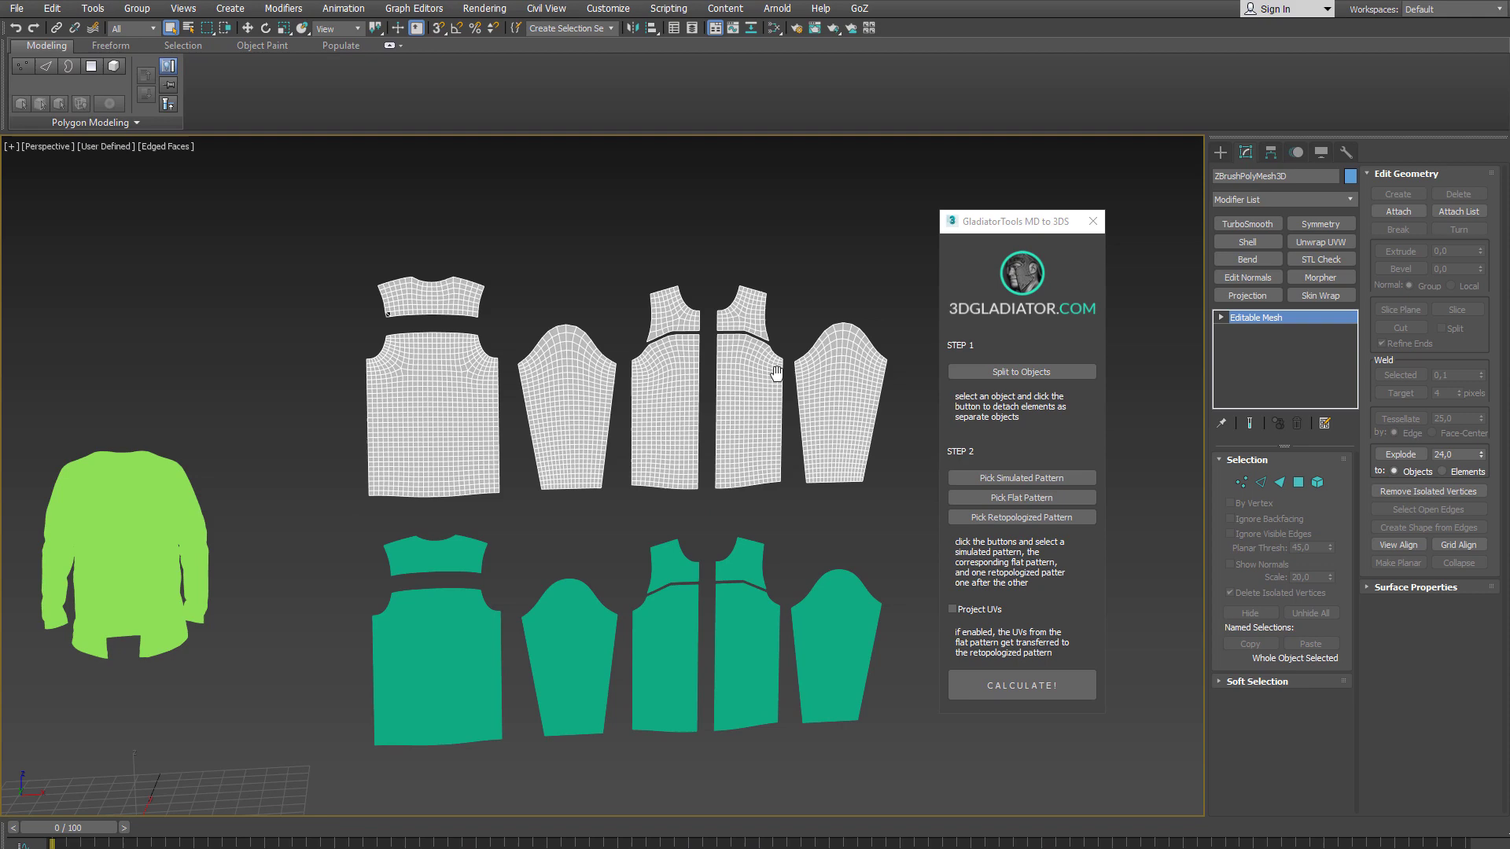
pyautogui.scroll(6, 730, 369)
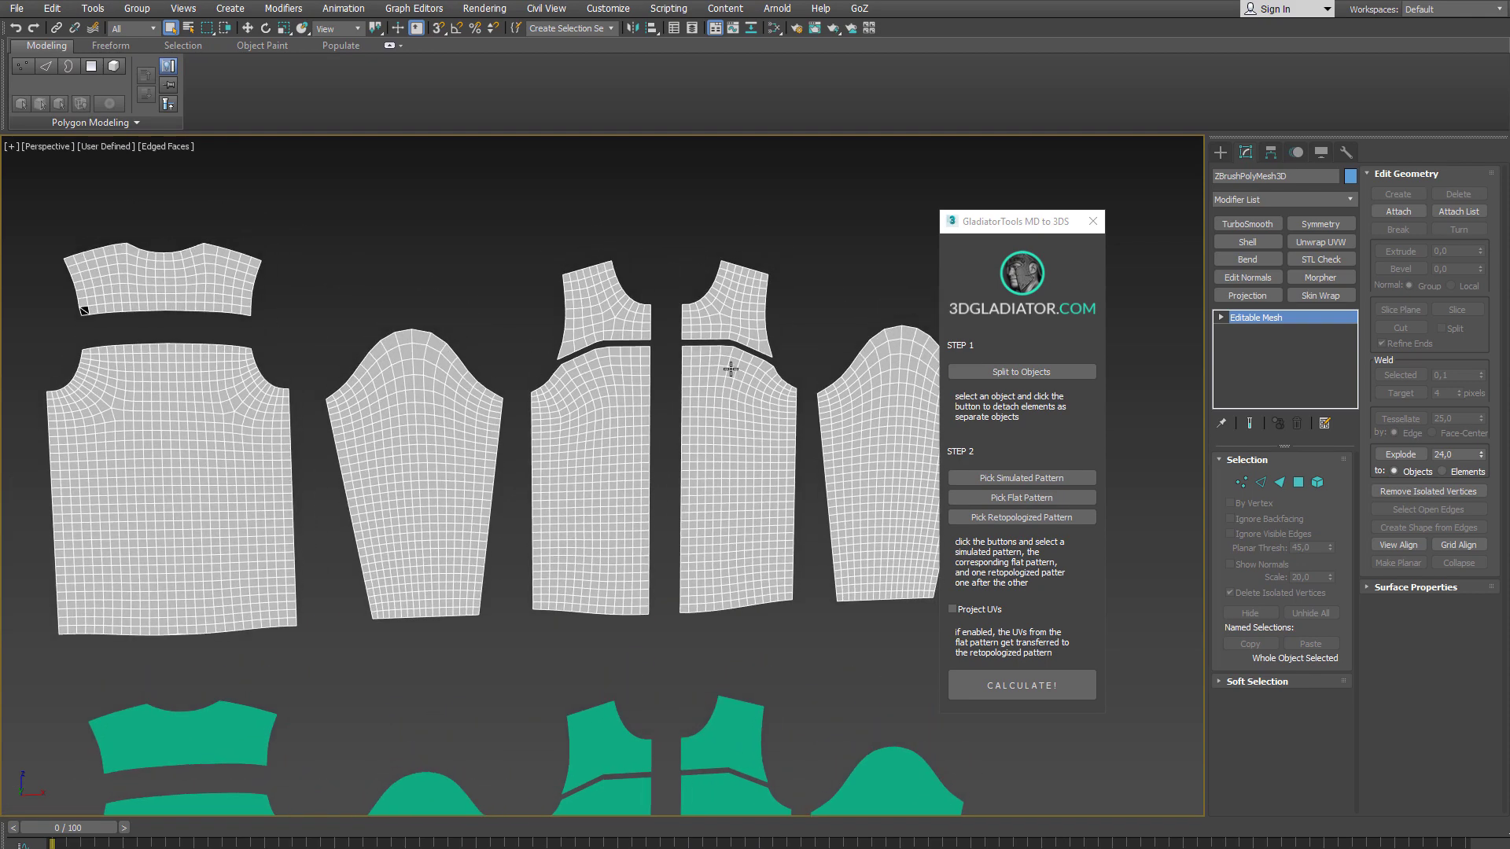
pyautogui.scroll(-2, 730, 369)
pyautogui.click(994, 372)
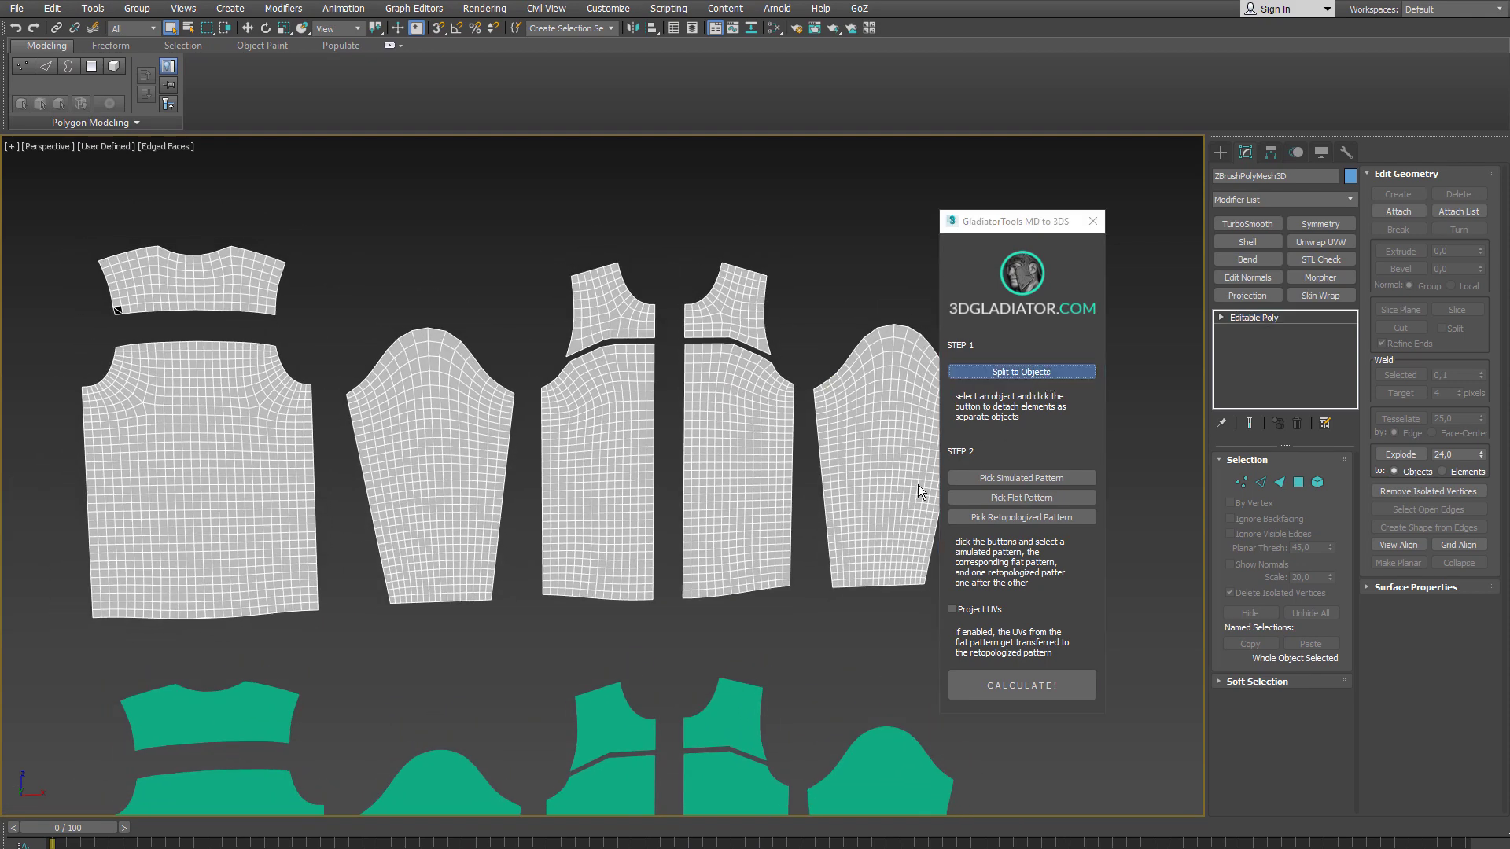
pyautogui.moveTo(678, 462); pyautogui.dragTo(639, 382, button='middle')
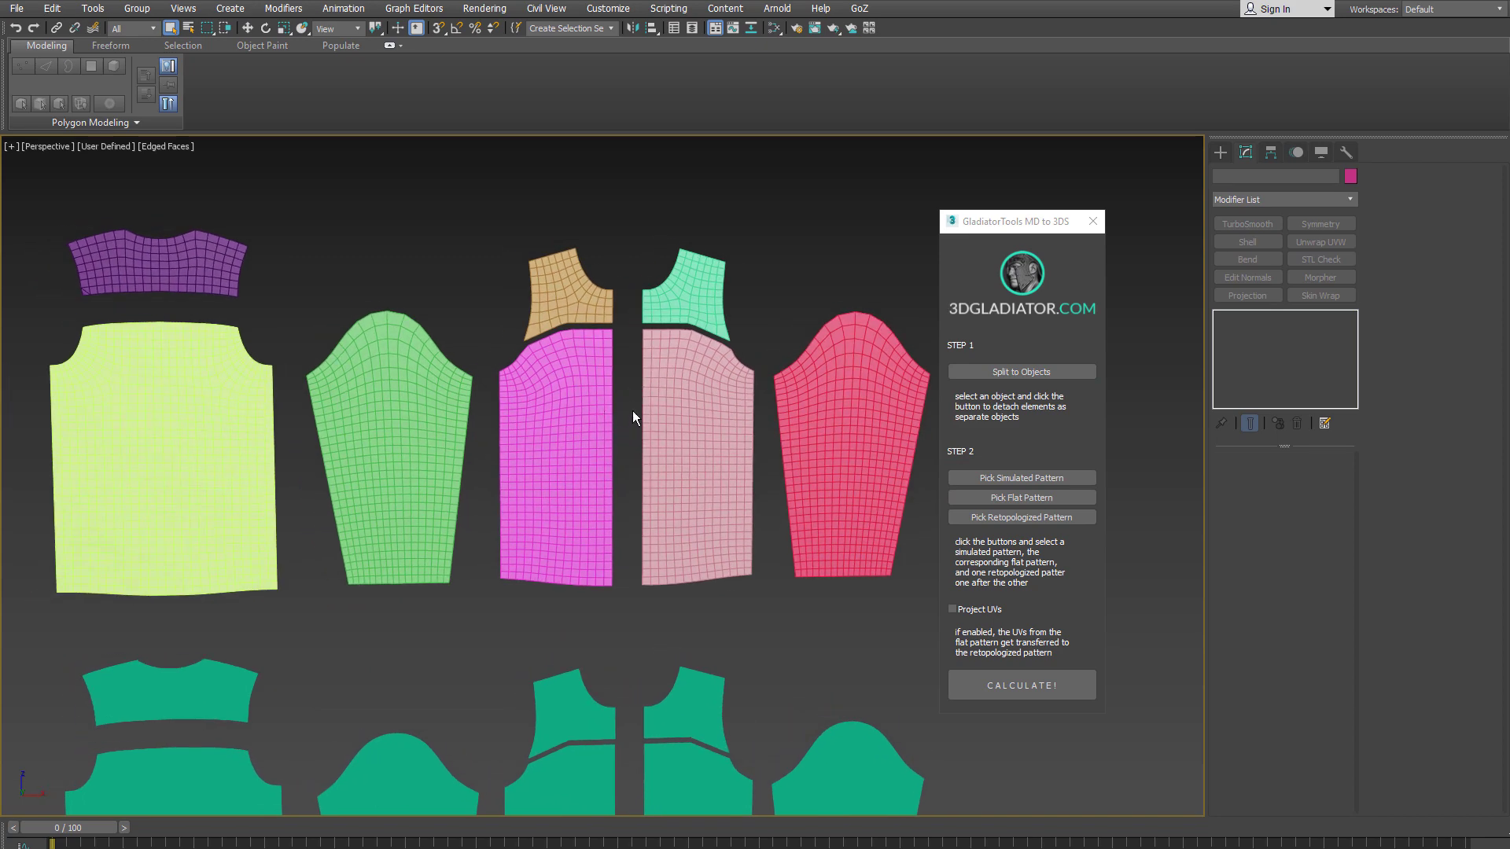
# Step: Select the magenta retopologized front panel and inspect its object color and pivot settings
pyautogui.moveTo(632, 412)
pyautogui.keyDown('alt'); pyautogui.mouseDown(button='middle')
pyautogui.moveTo(619, 403)
pyautogui.moveTo(622, 434)
pyautogui.mouseUp(button='middle'); pyautogui.keyUp('alt')
pyautogui.click(585, 568)
pyautogui.scroll(-1, 622, 434)
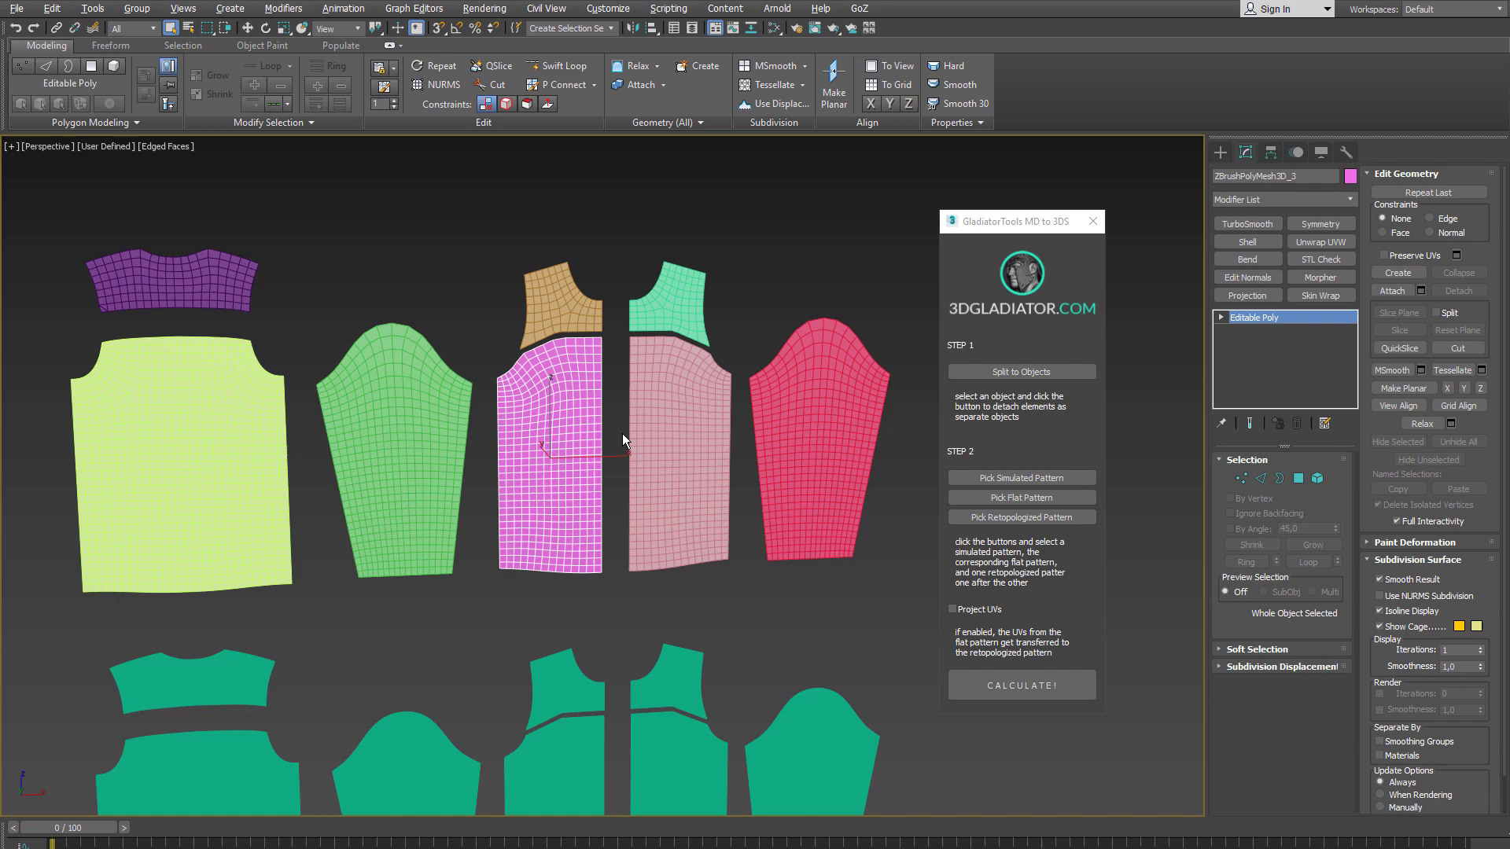
pyautogui.click(1350, 176)
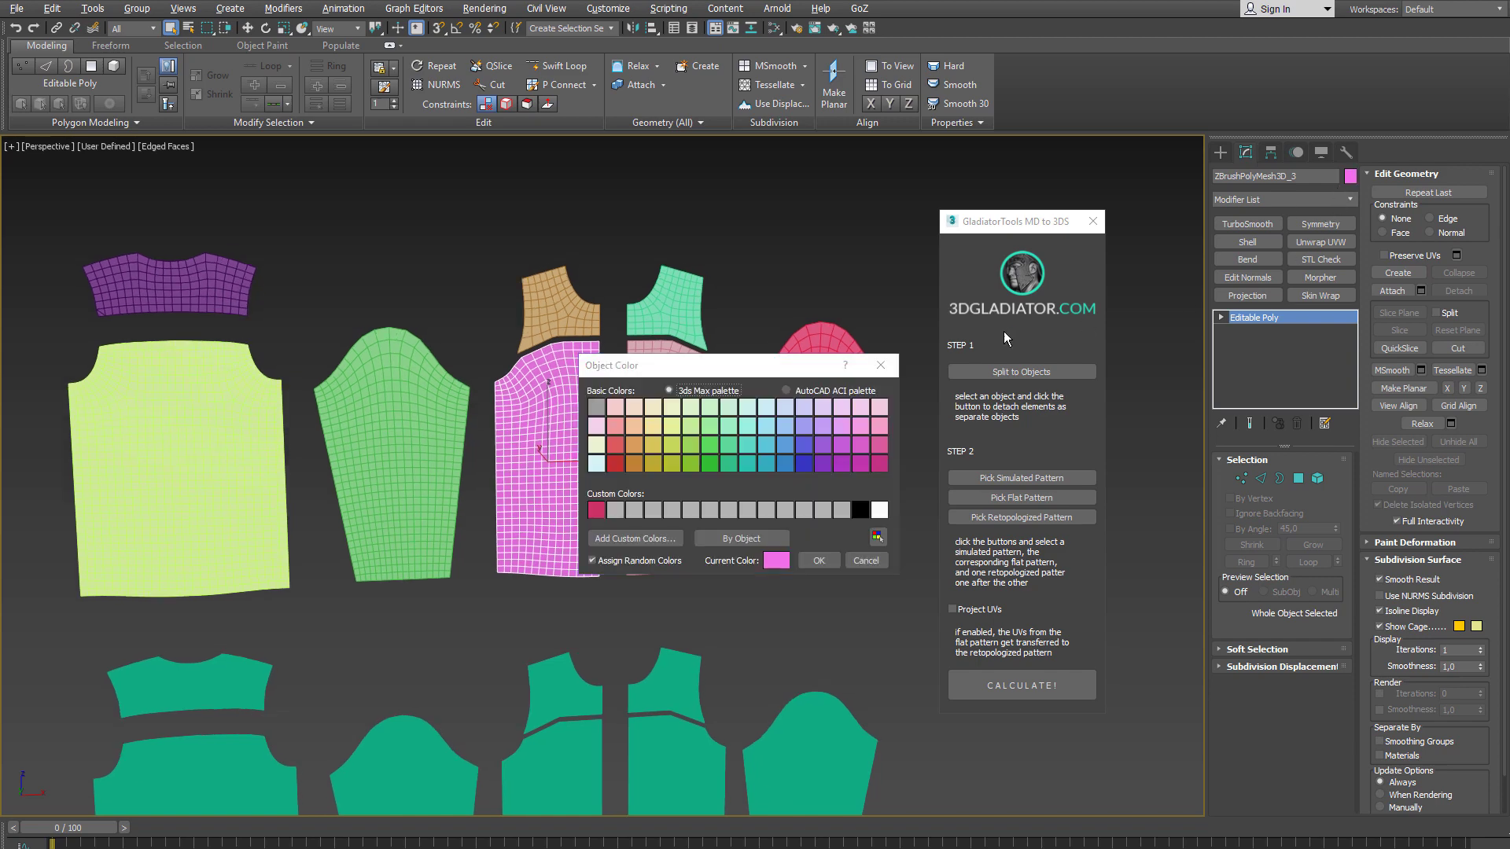
pyautogui.click(881, 367)
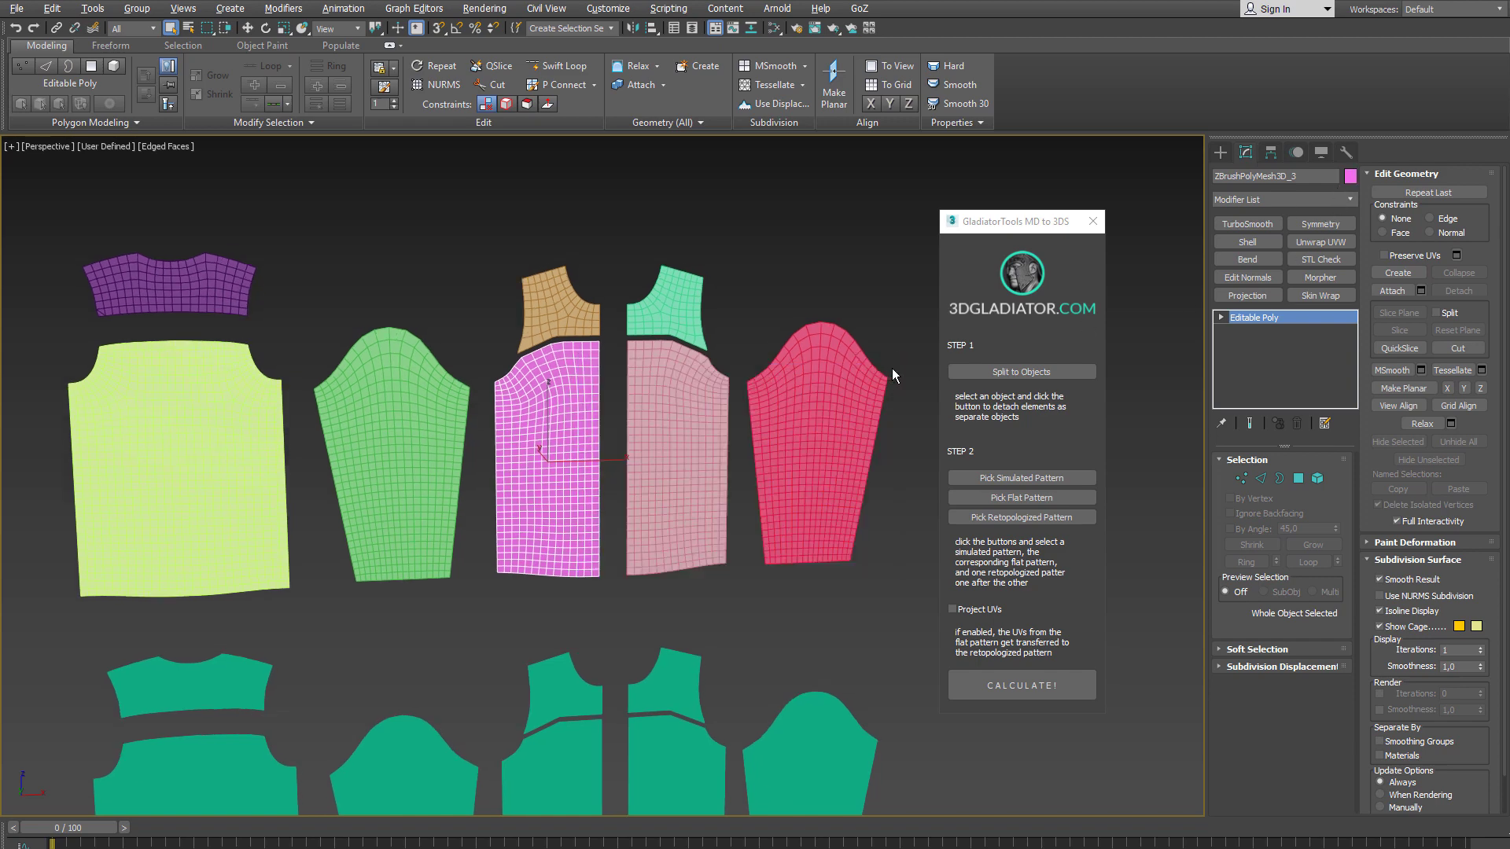
pyautogui.click(1272, 155)
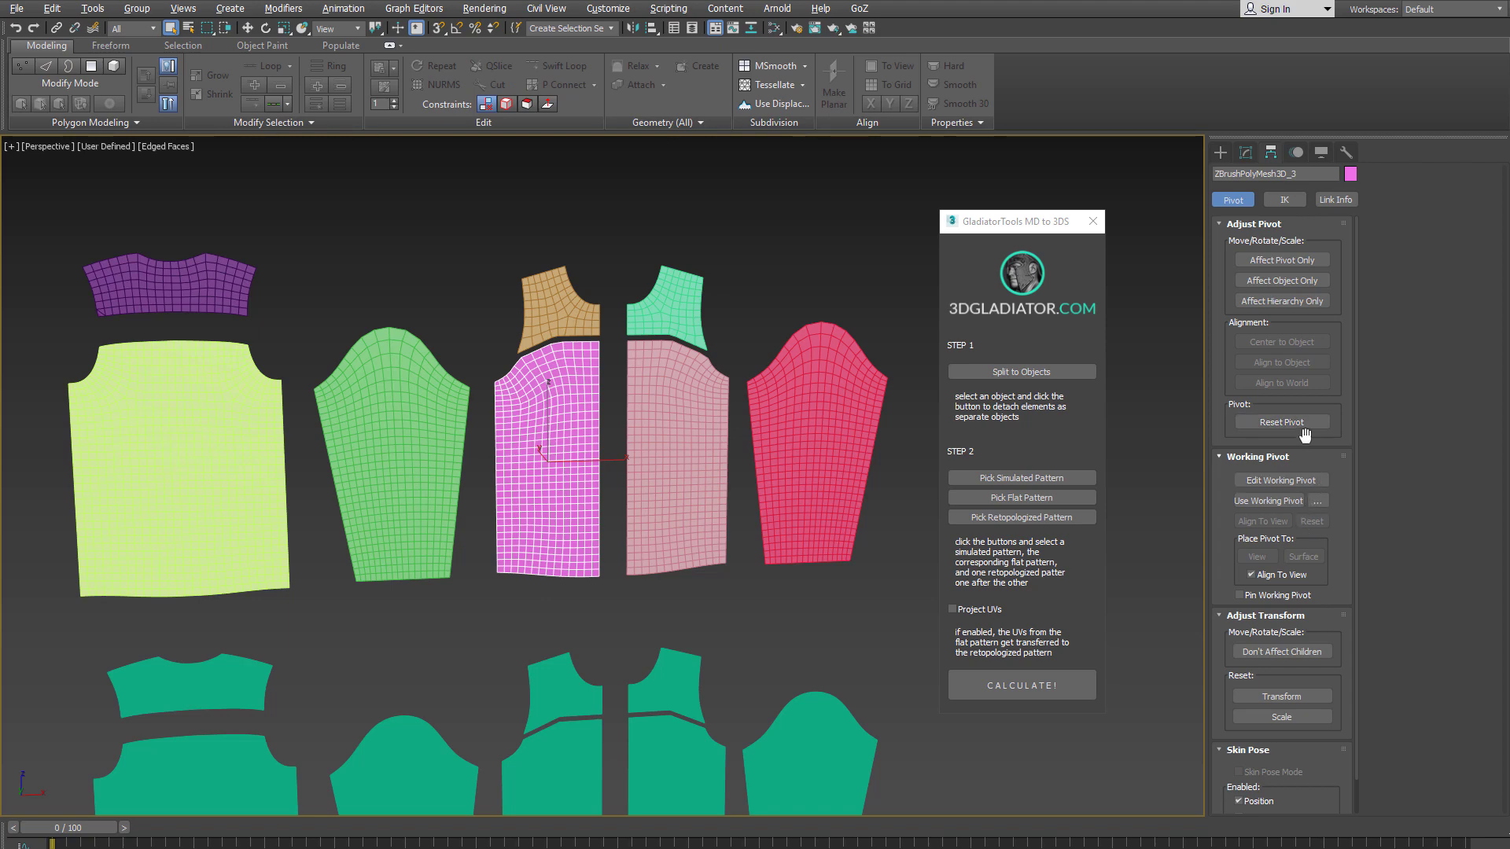
# Step: Split the teal flat pattern mesh into separate objects with the GladiatorTools script
pyautogui.click(1242, 153)
pyautogui.scroll(-3, 678, 503)
pyautogui.moveTo(678, 507); pyautogui.dragTo(742, 359, button='middle')
pyautogui.press('w')
pyautogui.scroll(-3, 726, 374)
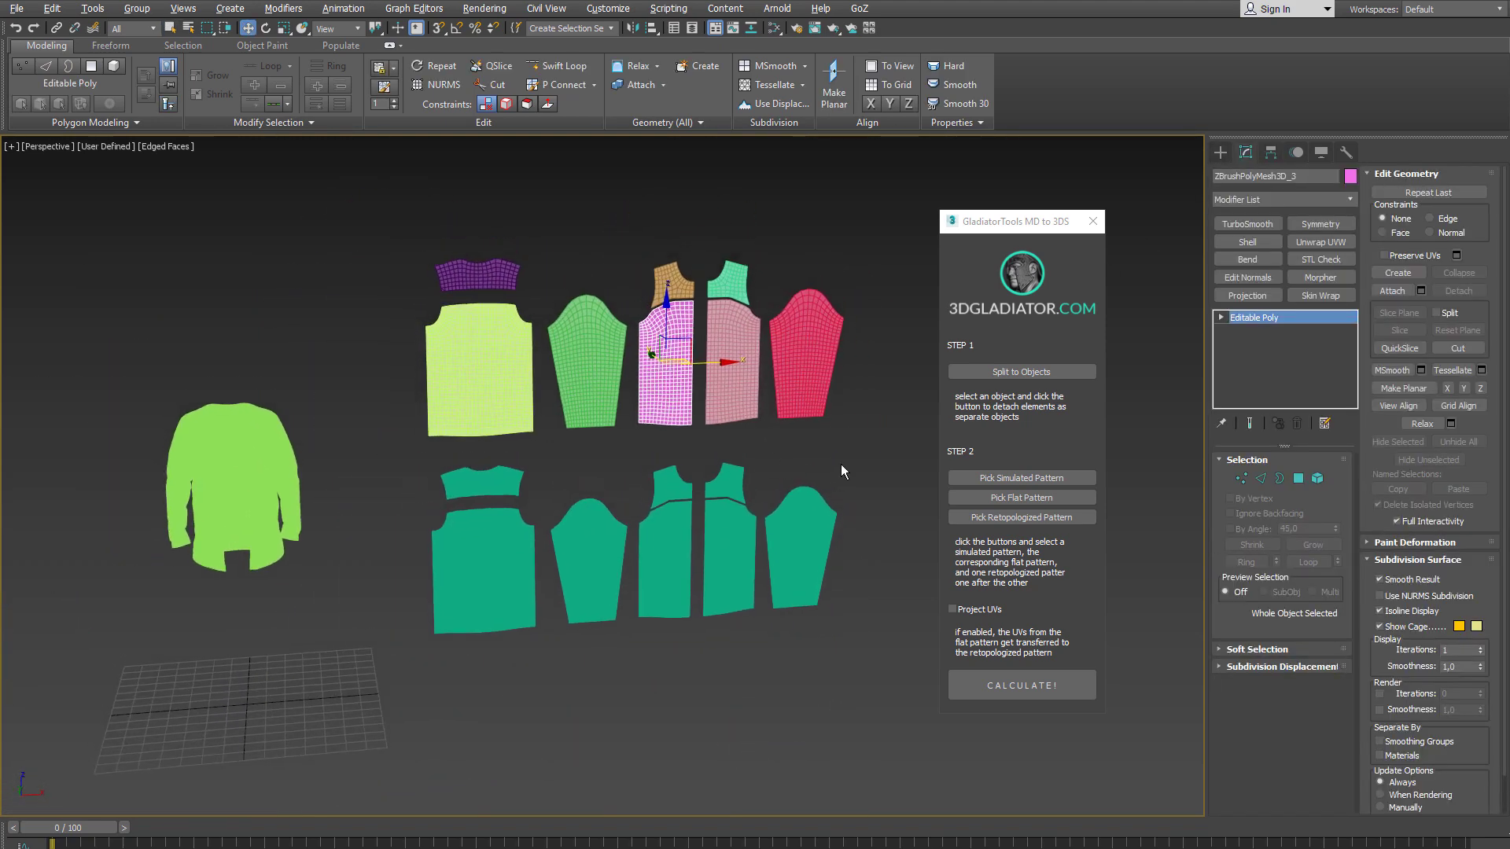
pyautogui.click(605, 544)
pyautogui.click(1021, 371)
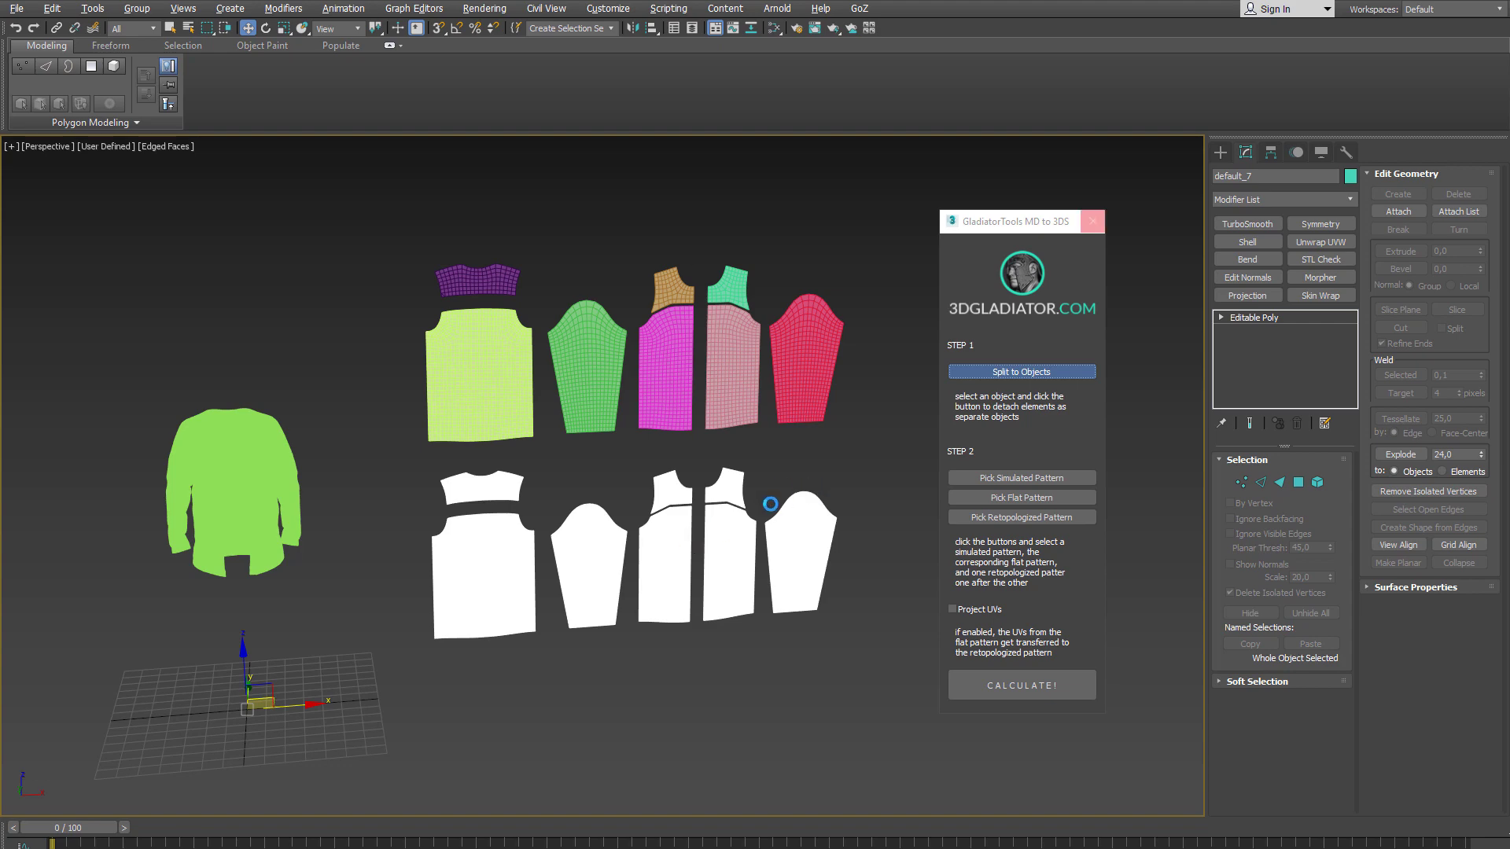
# Step: Split the simulated jacket mesh into separate objects, one per pattern piece, with the GladiatorTools script
pyautogui.moveTo(431, 520); pyautogui.dragTo(489, 517, button='middle')
pyautogui.moveTo(394, 333); pyautogui.dragTo(191, 566)
pyautogui.moveTo(395, 556); pyautogui.dragTo(436, 514, button='middle')
pyautogui.scroll(4, 436, 514)
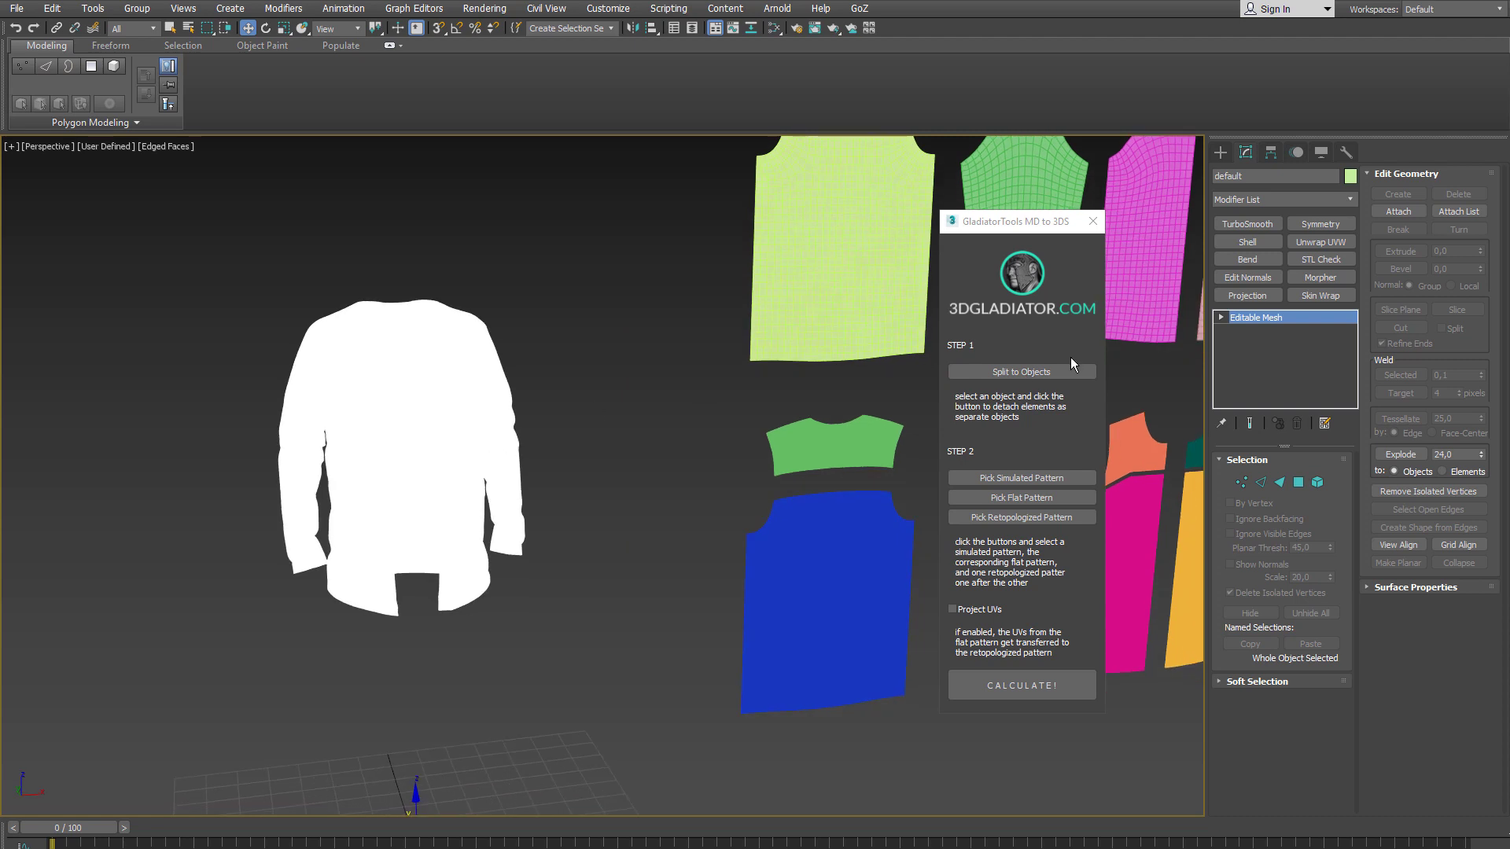
pyautogui.click(1032, 372)
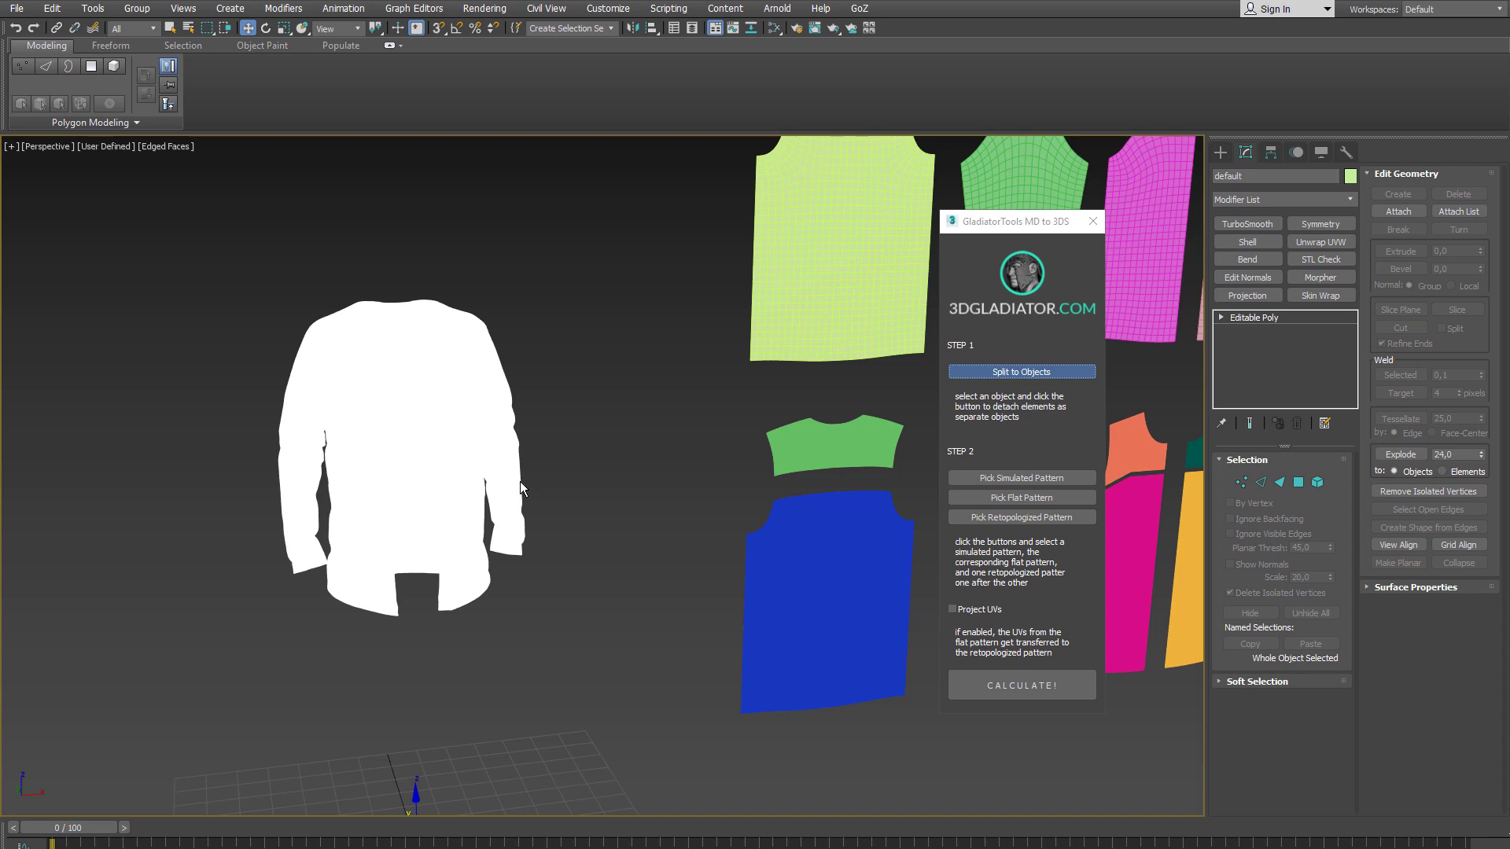
pyautogui.scroll(-8, 700, 442)
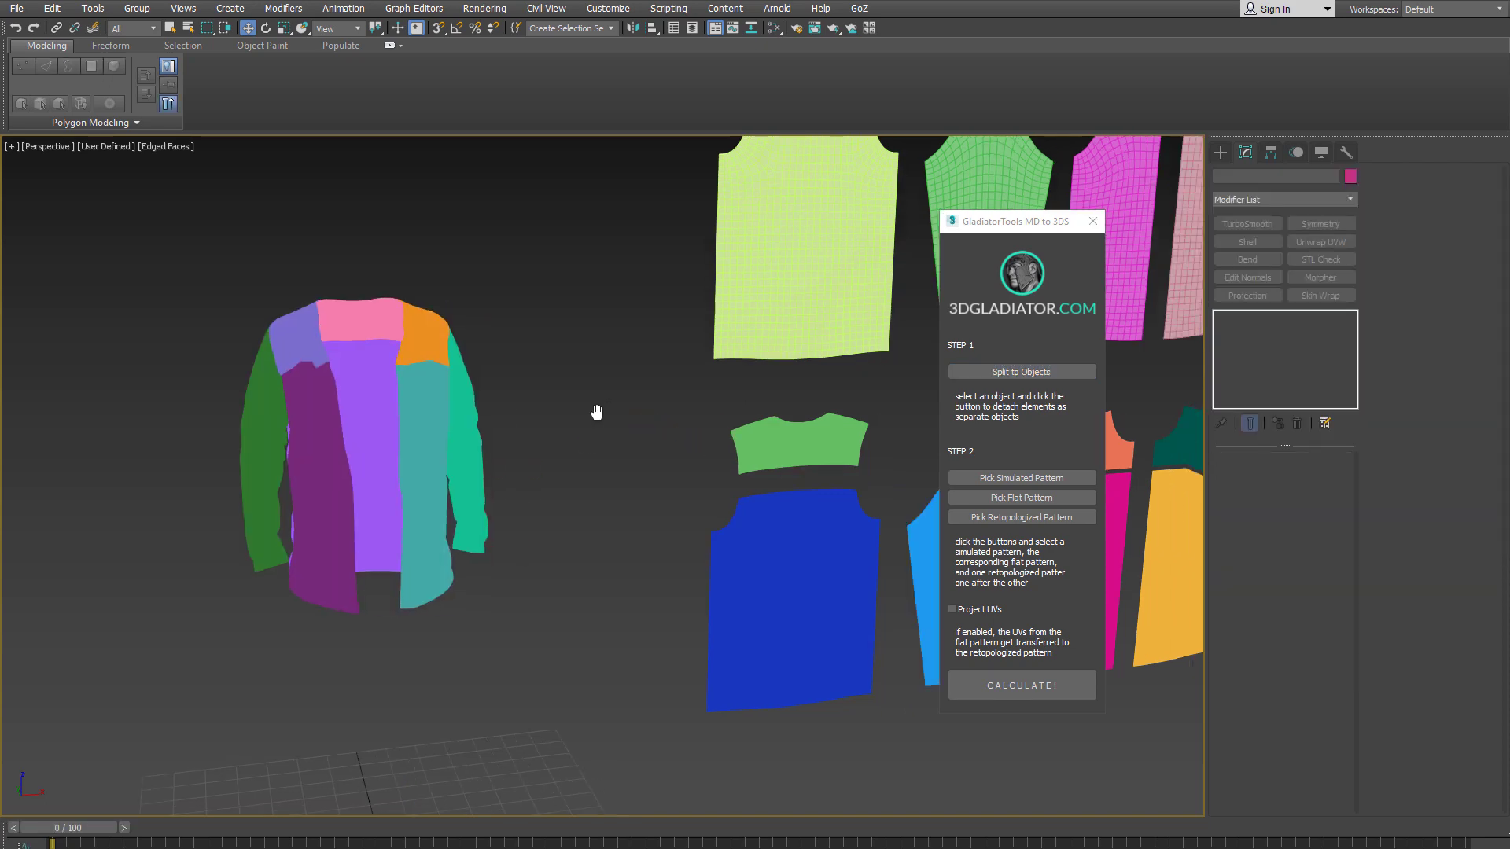
pyautogui.scroll(3, 669, 446)
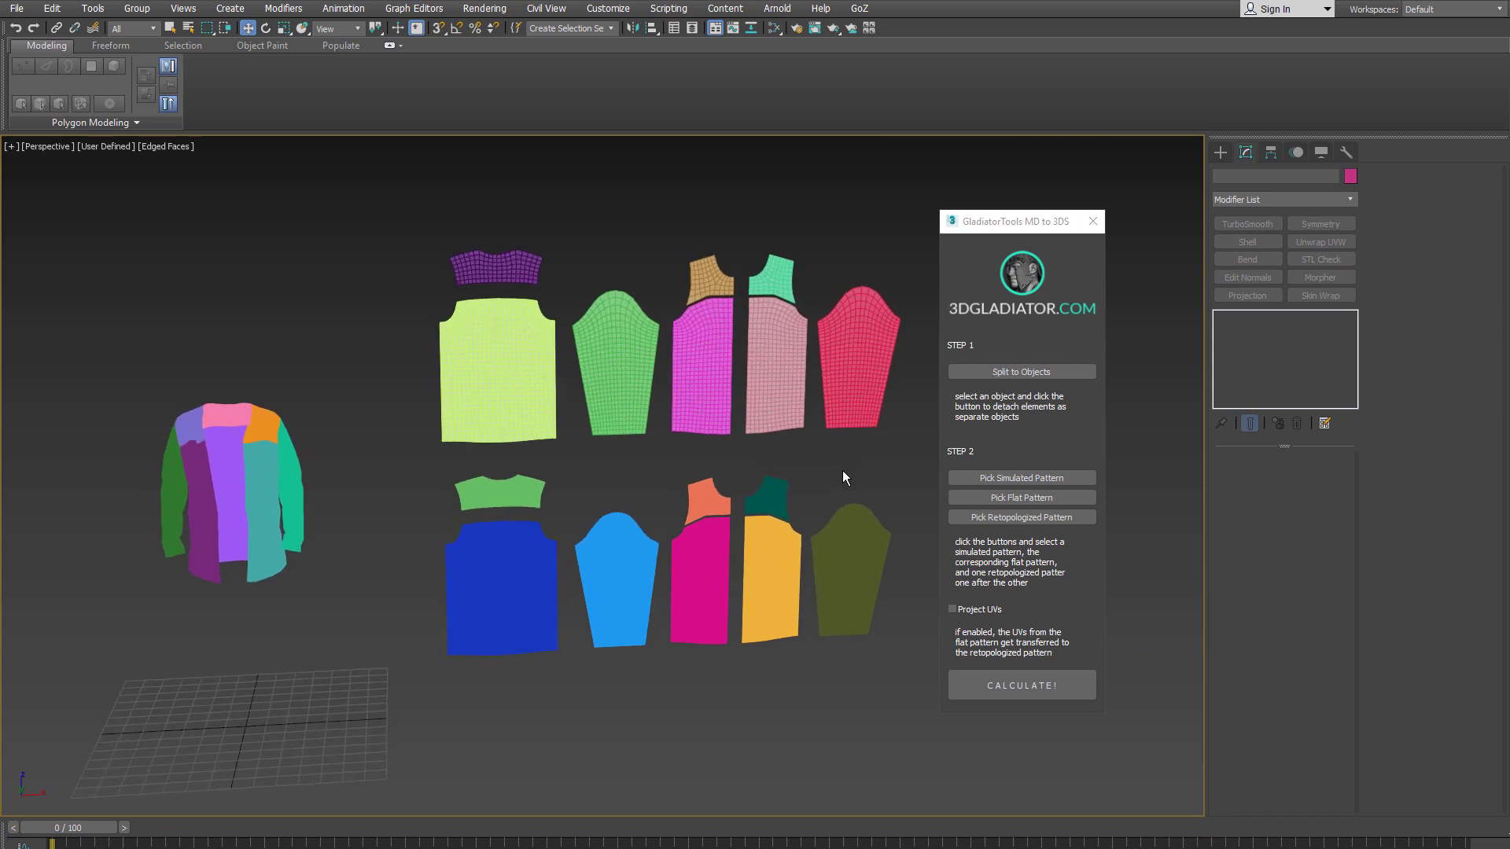
# Step: Assign the teal-green simulated sleeve, the olive flat sleeve and the red retopologized sleeve as the script's three source patterns
pyautogui.moveTo(843, 472); pyautogui.dragTo(841, 460, button='middle')
pyautogui.click(1036, 476)
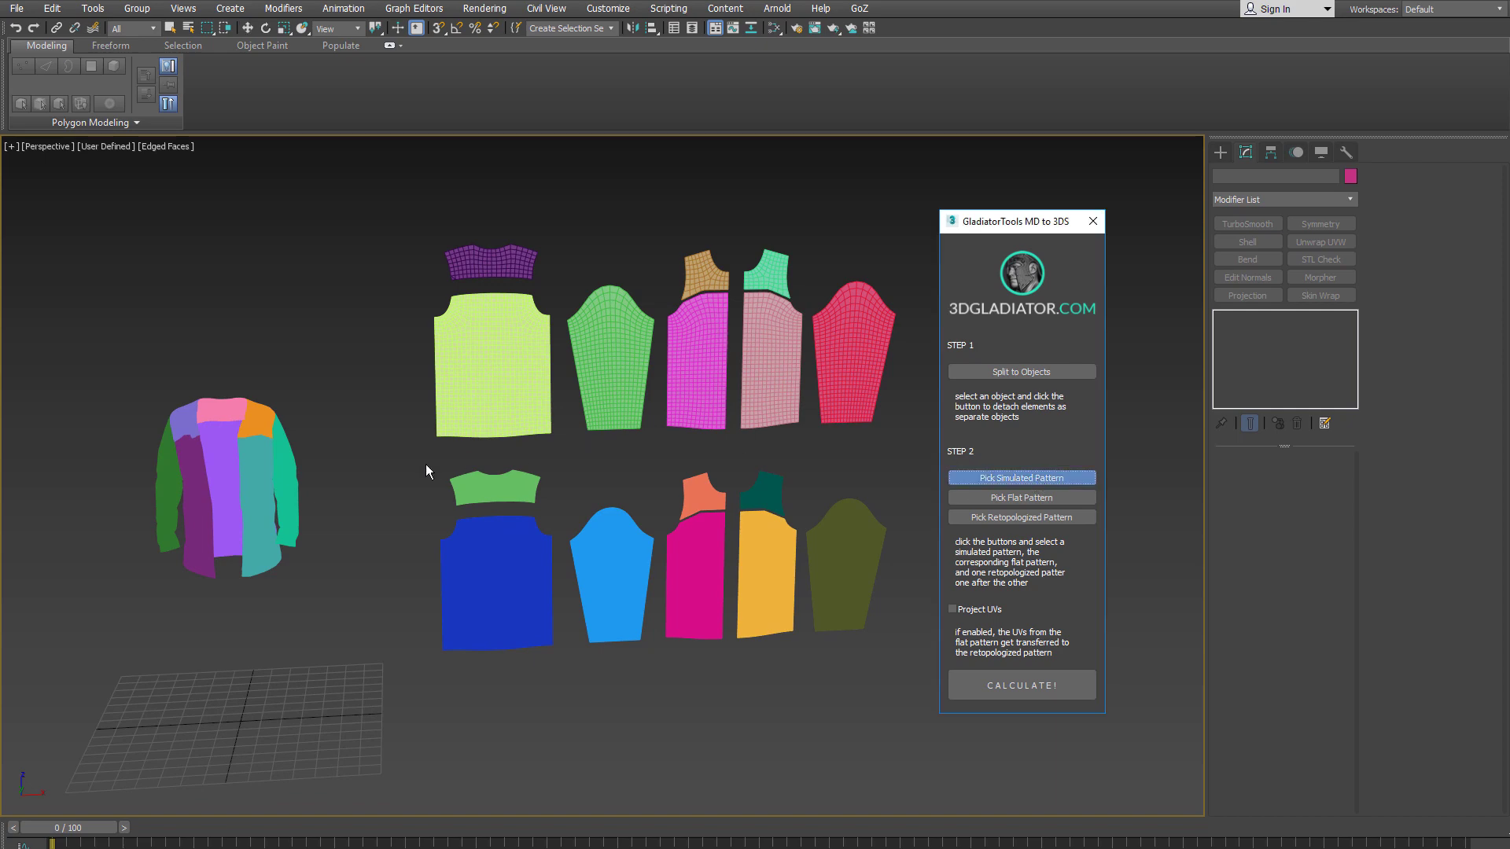
pyautogui.moveTo(426, 440); pyautogui.dragTo(405, 443, button='middle')
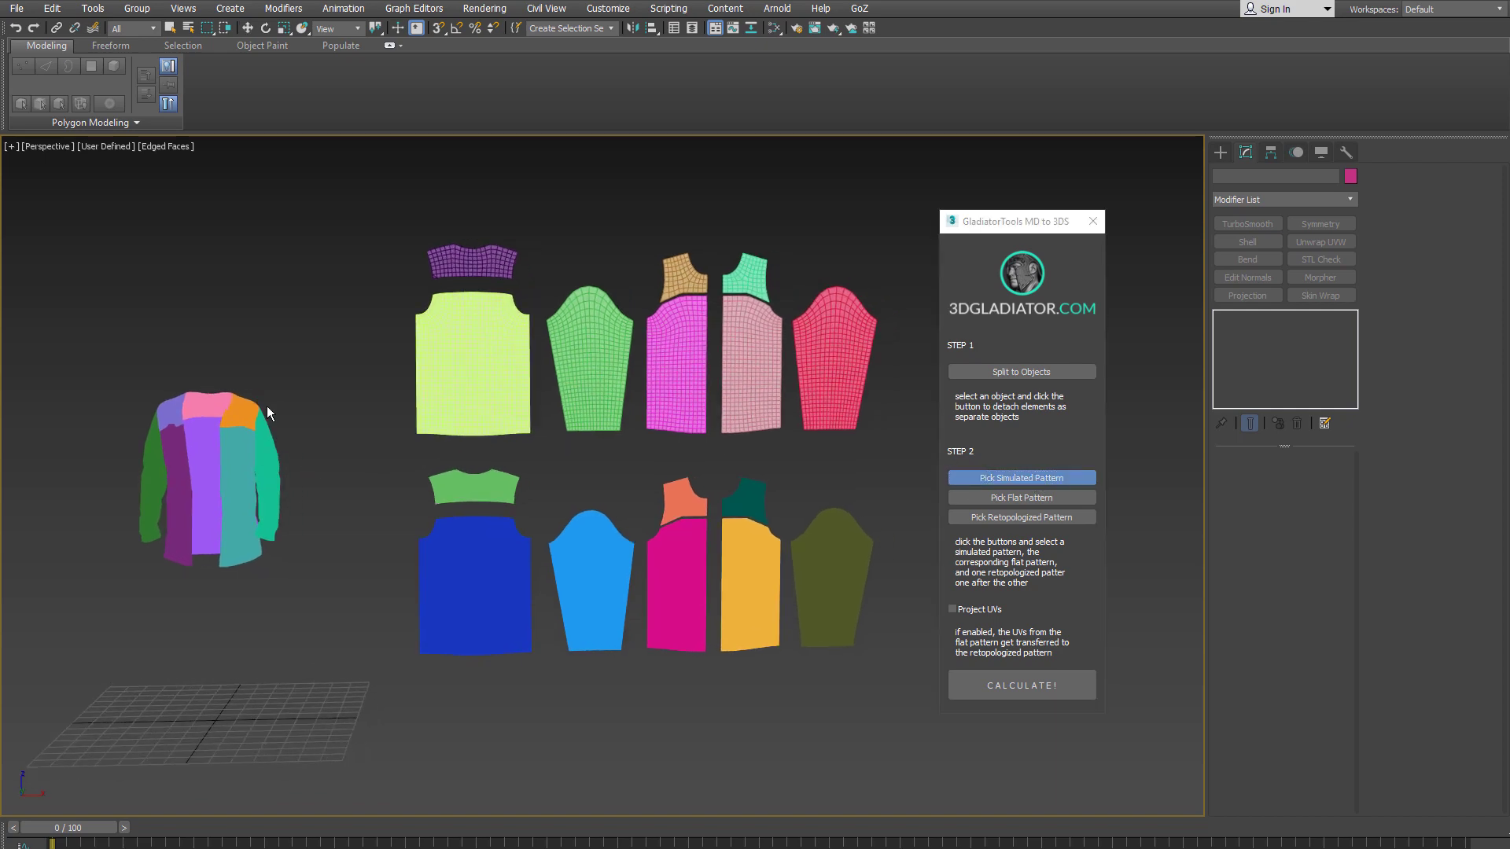
pyautogui.click(277, 501)
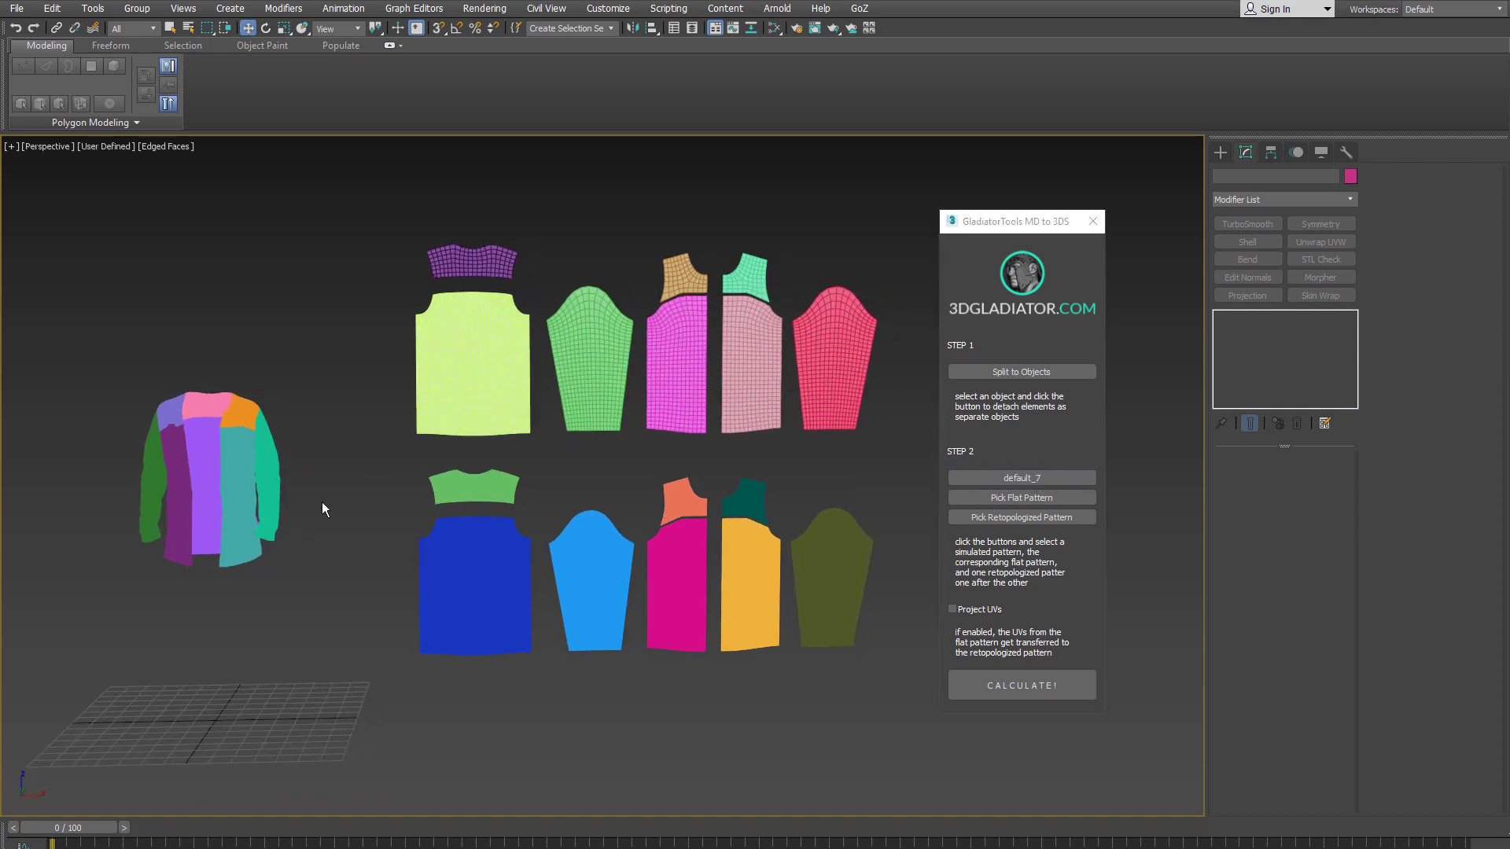
pyautogui.click(1061, 498)
pyautogui.click(852, 553)
pyautogui.click(1008, 519)
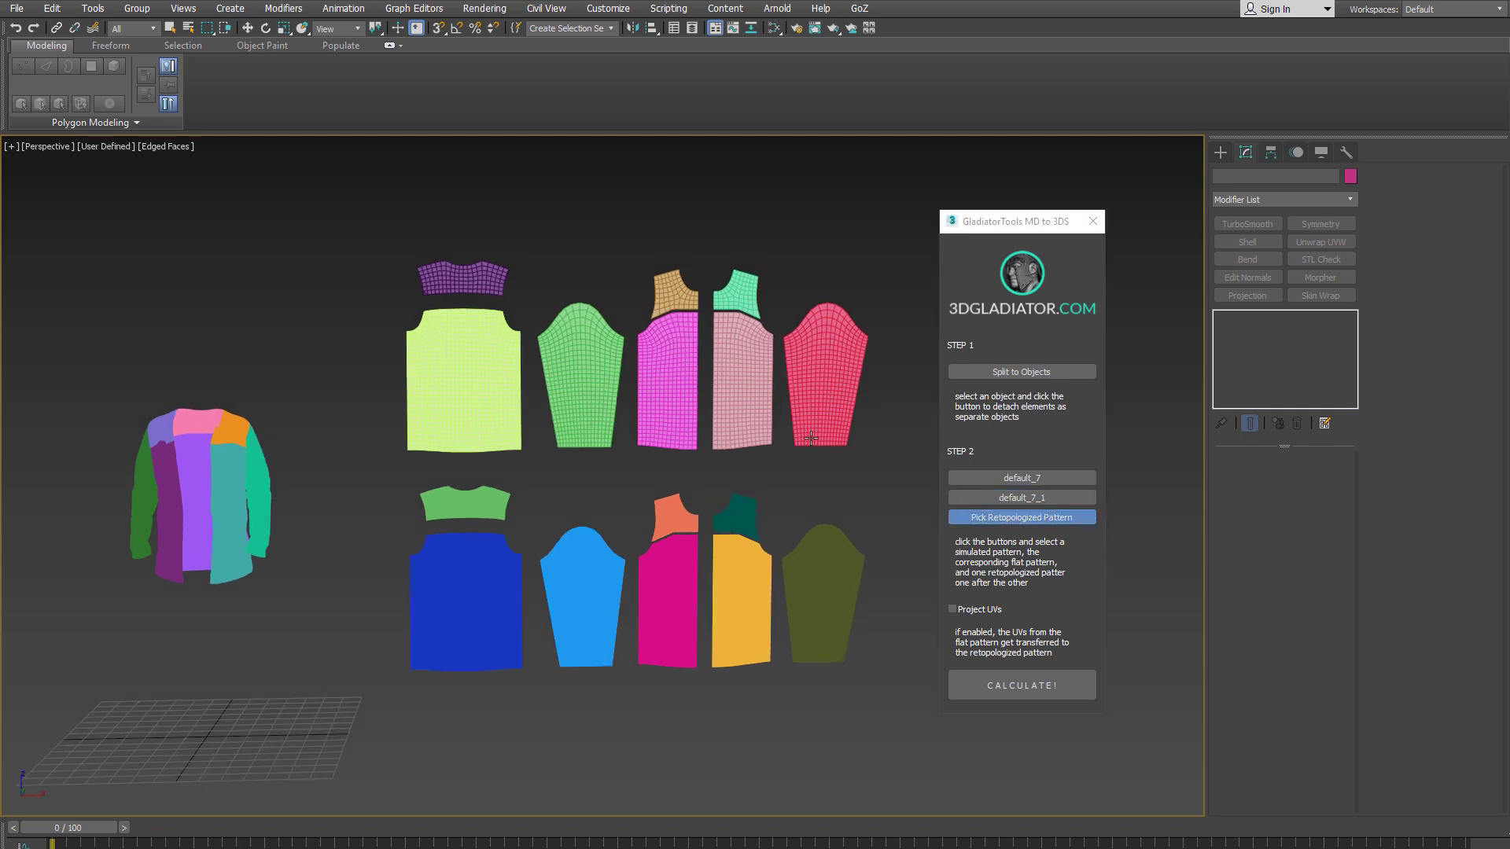
pyautogui.click(827, 387)
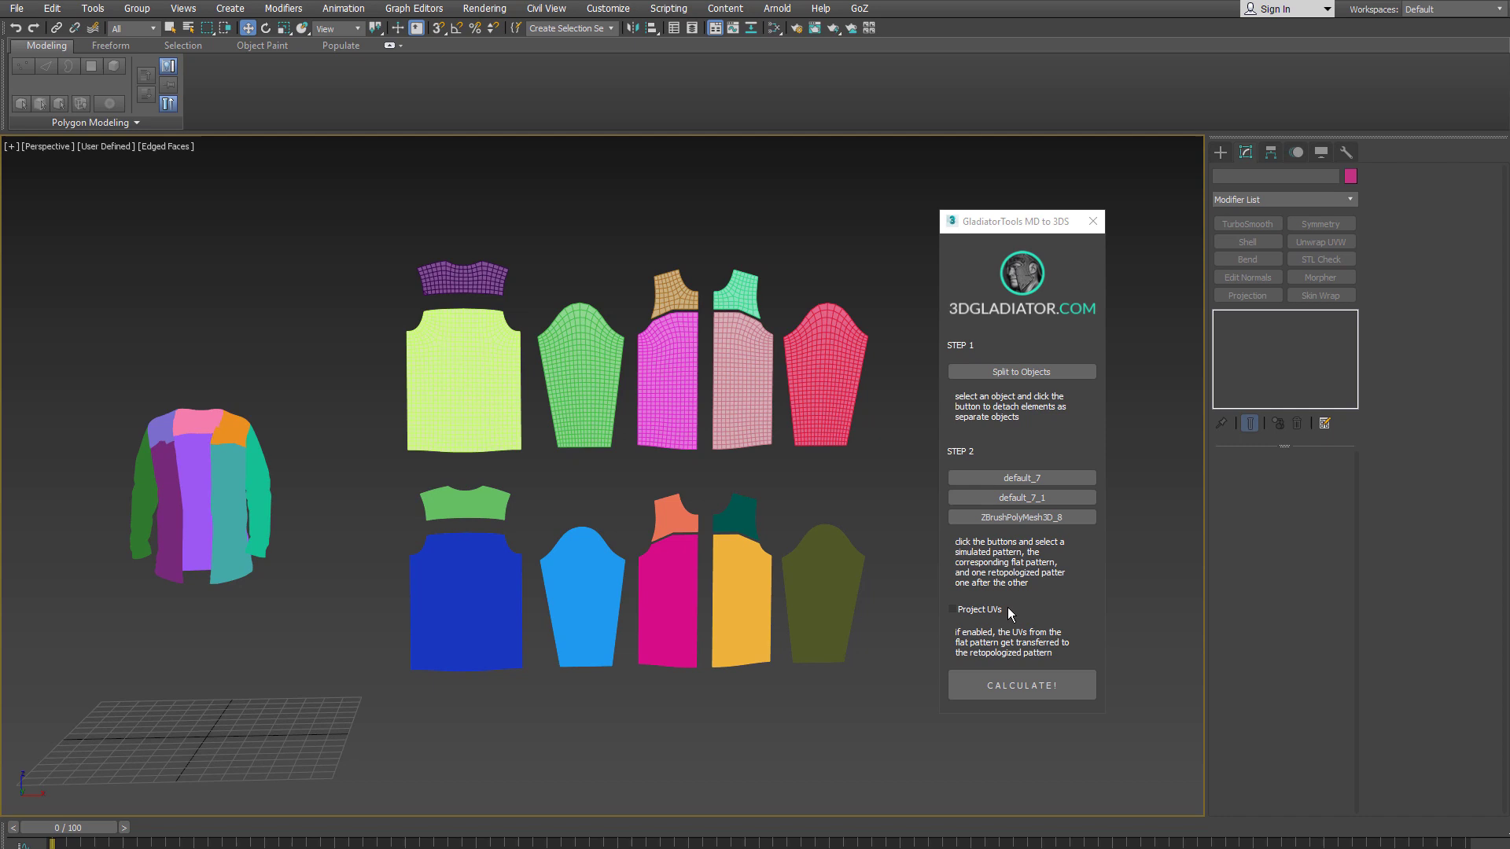
# Step: Enable Project UVs, calculate the sleeve's retopology transfer and check the wrapped sleeve up close
pyautogui.click(979, 610)
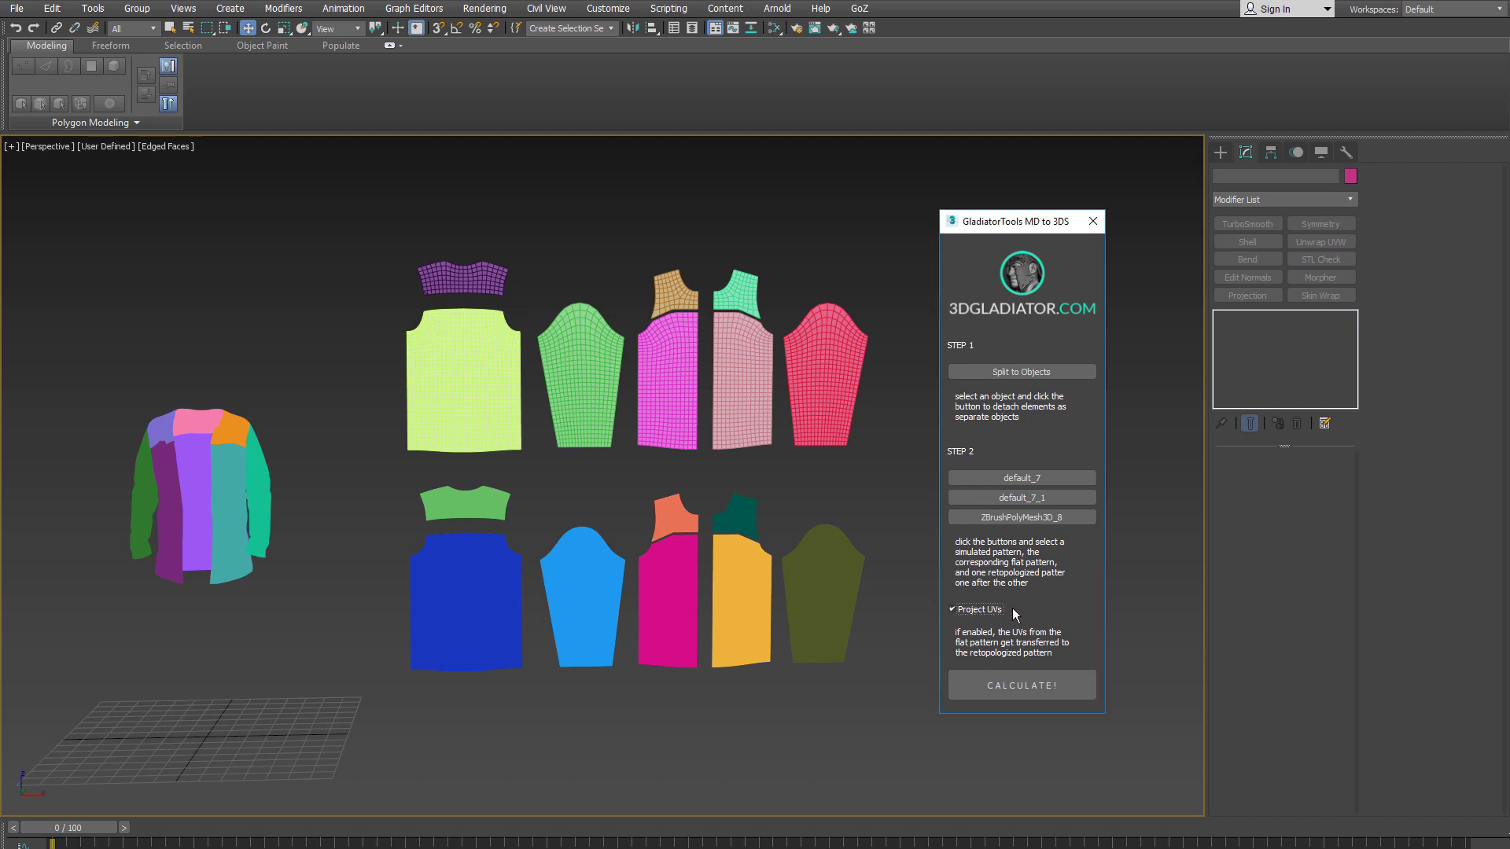
pyautogui.click(1050, 687)
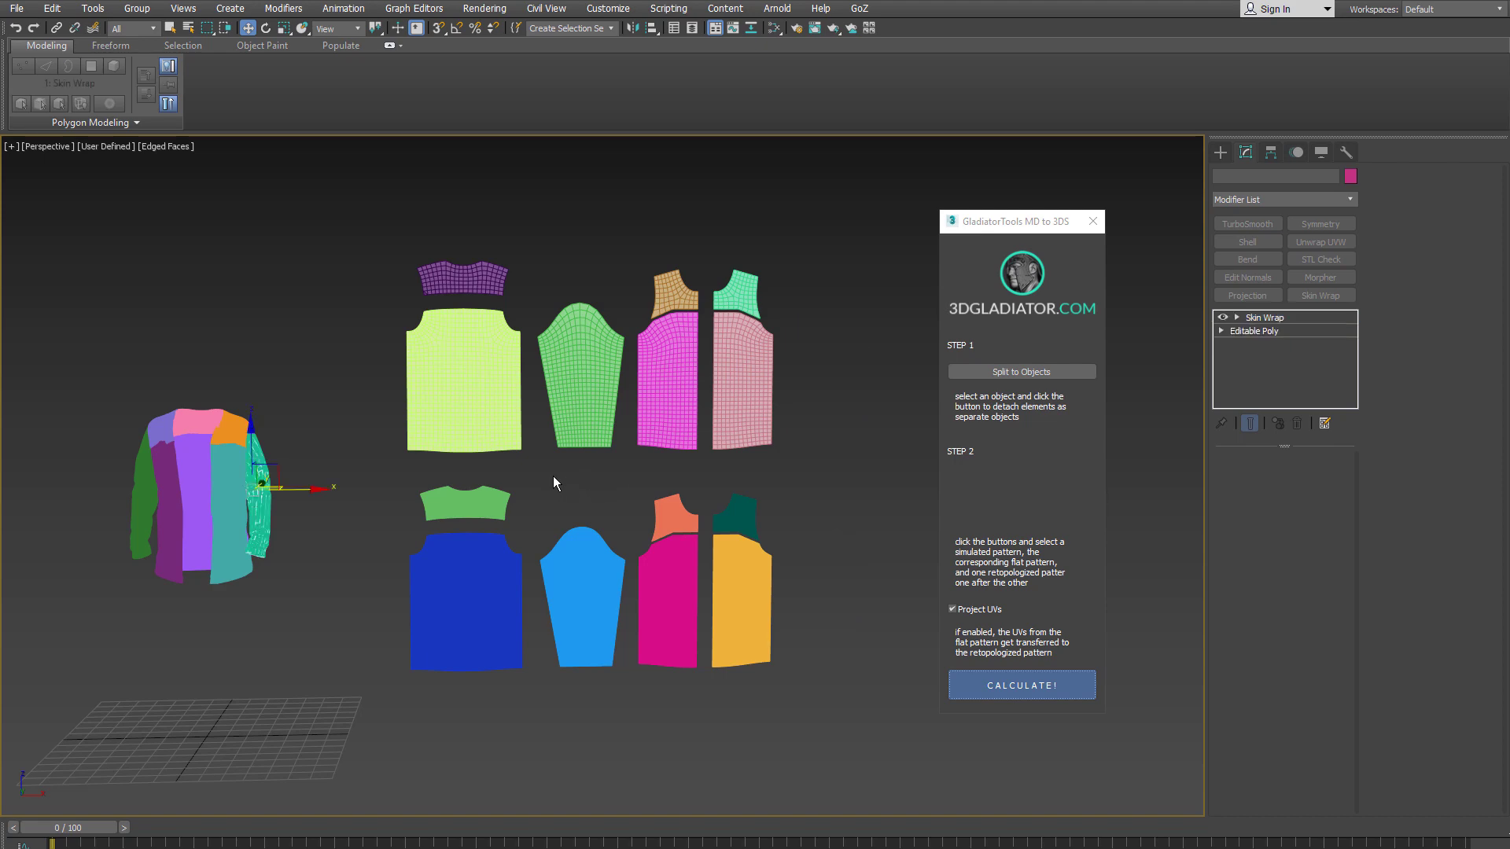
pyautogui.scroll(5, 593, 482)
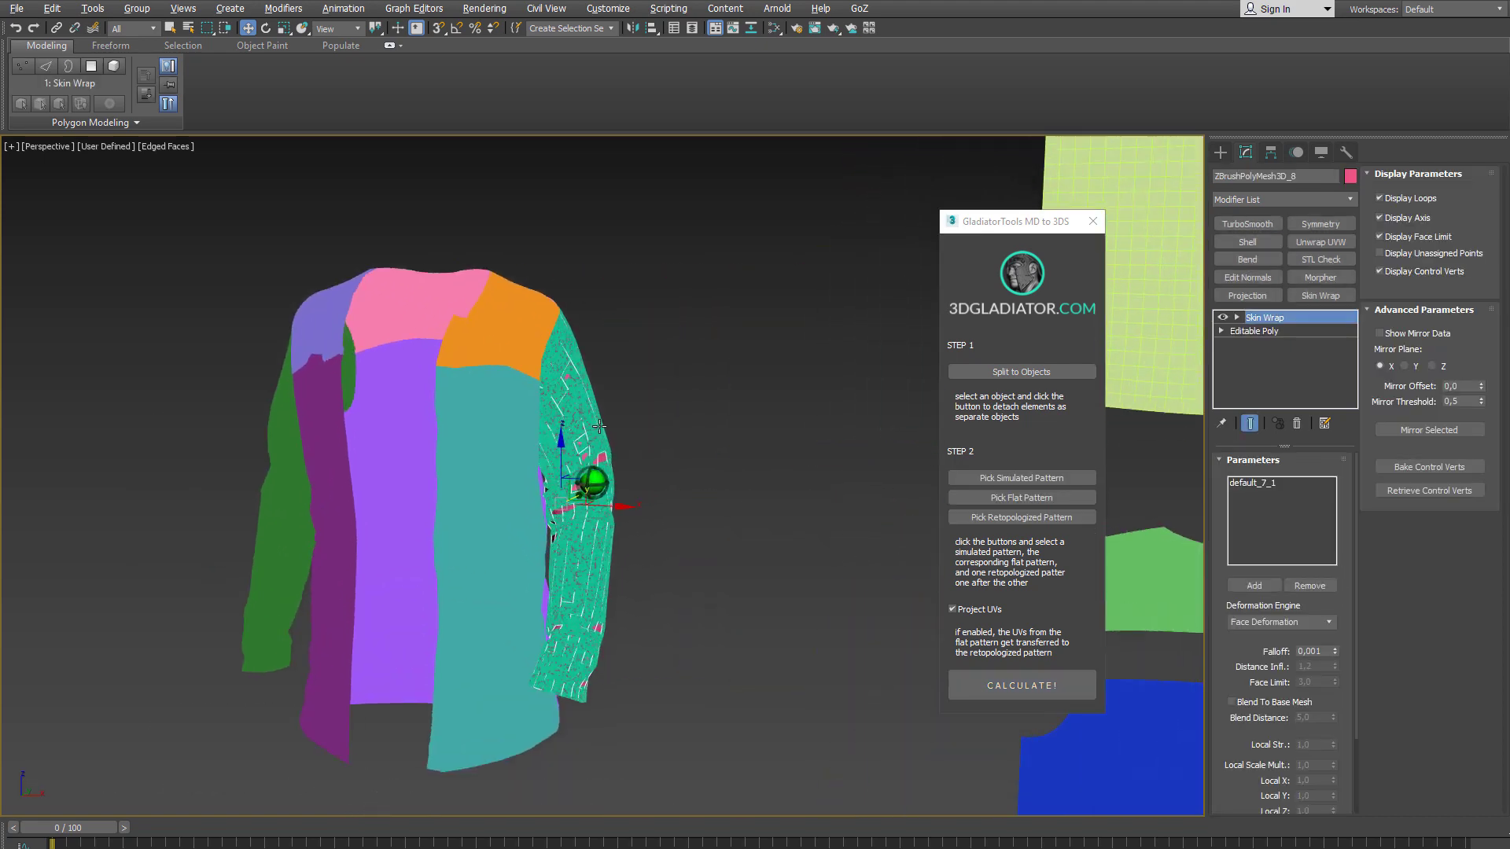
pyautogui.moveTo(676, 502); pyautogui.dragTo(567, 428, button='middle')
pyautogui.scroll(2, 672, 450)
pyautogui.scroll(-8, 627, 423)
pyautogui.scroll(-1, 629, 440)
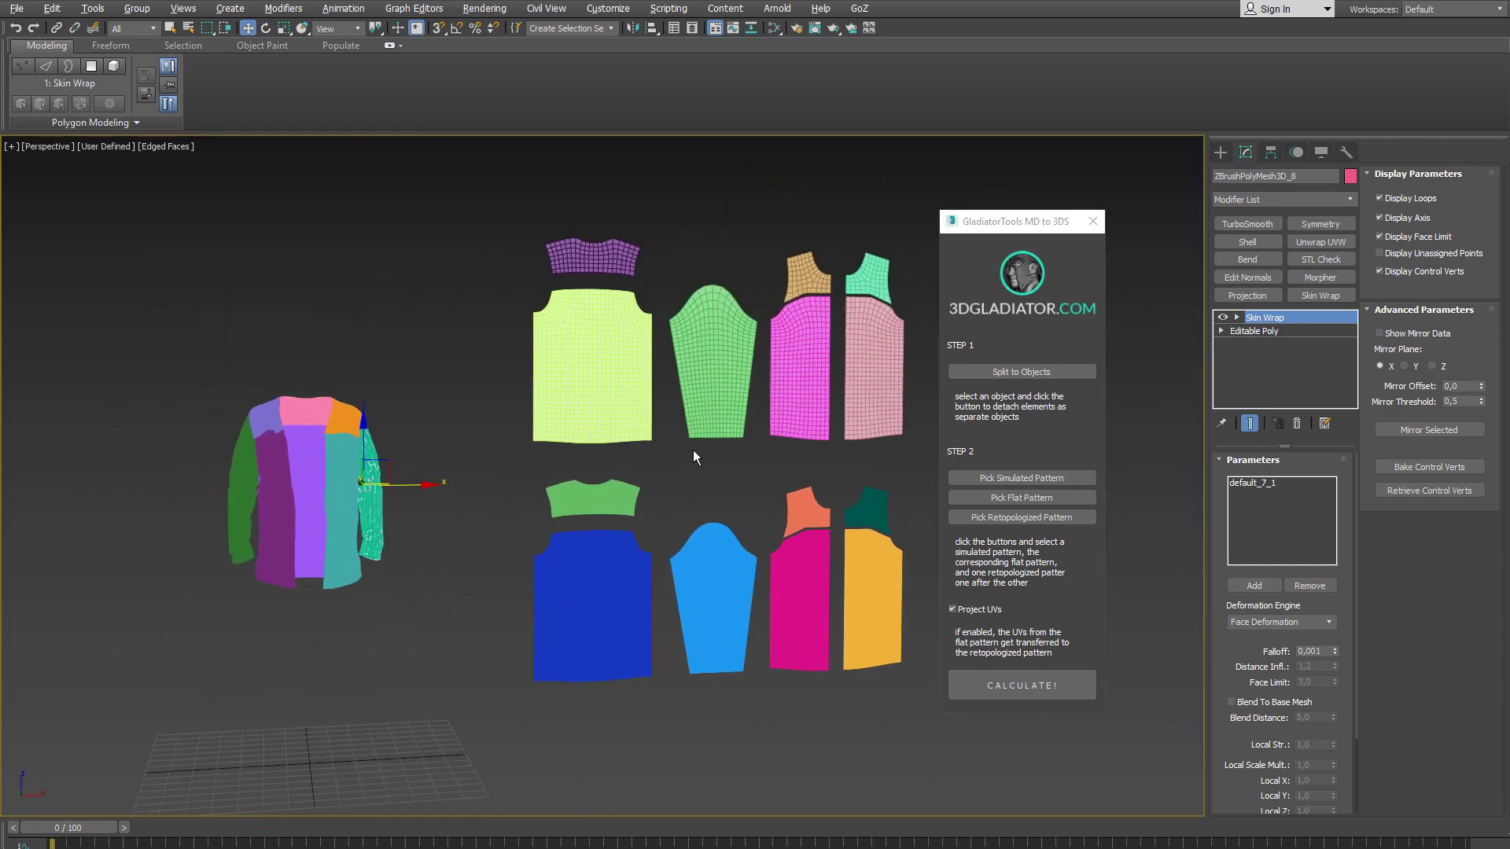
# Step: Transfer the pale pink retopologized front panel onto the simulated jacket, using its blue-green simulated and yellow-orange flat patterns
pyautogui.keyDown('alt'); pyautogui.moveTo(692, 450); pyautogui.dragTo(658, 461, button='middle'); pyautogui.keyUp('alt')
pyautogui.click(1041, 481)
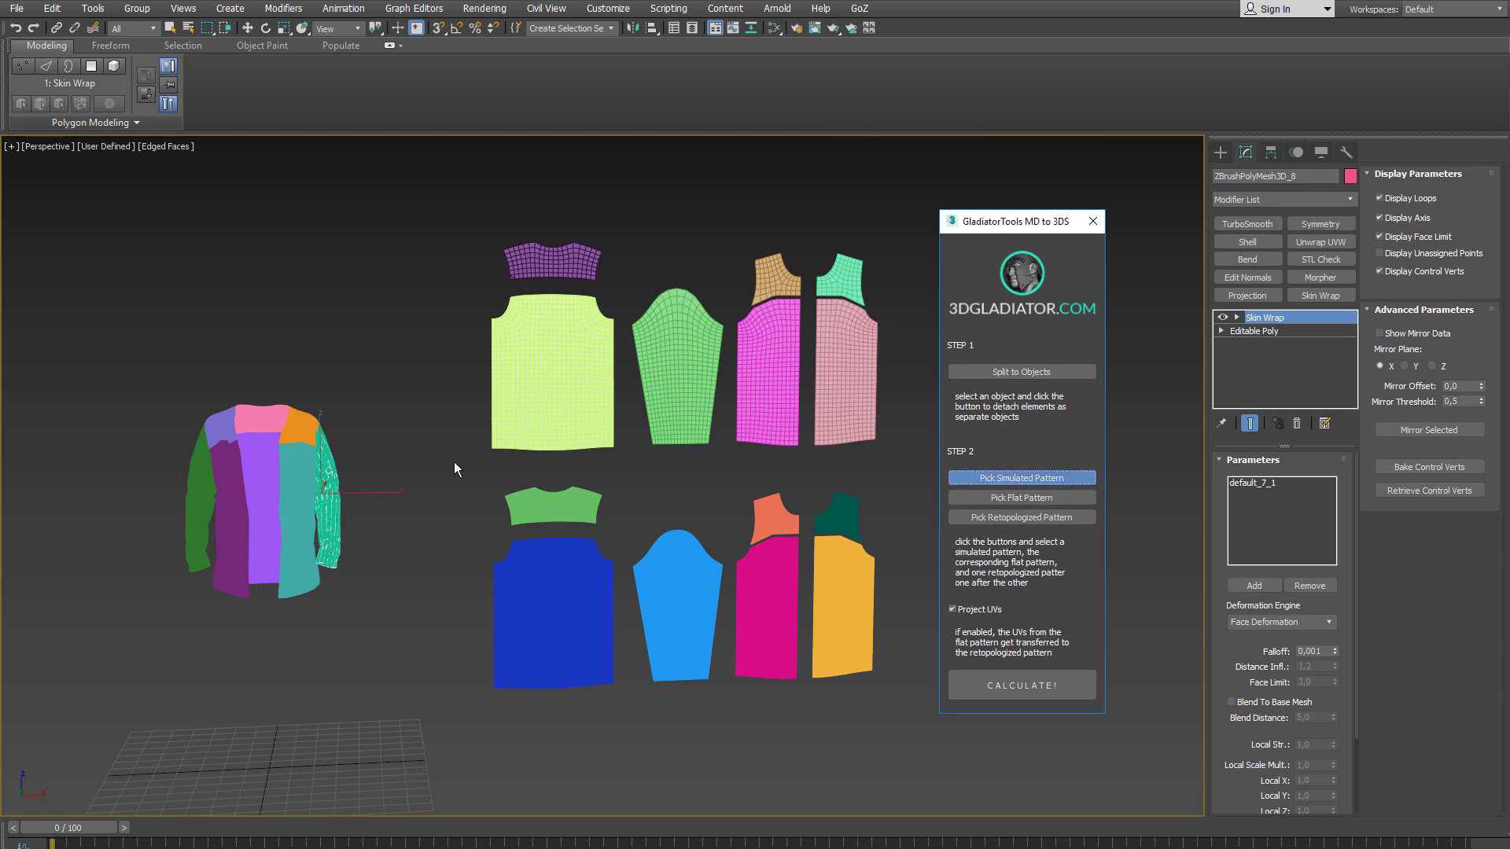
pyautogui.click(303, 518)
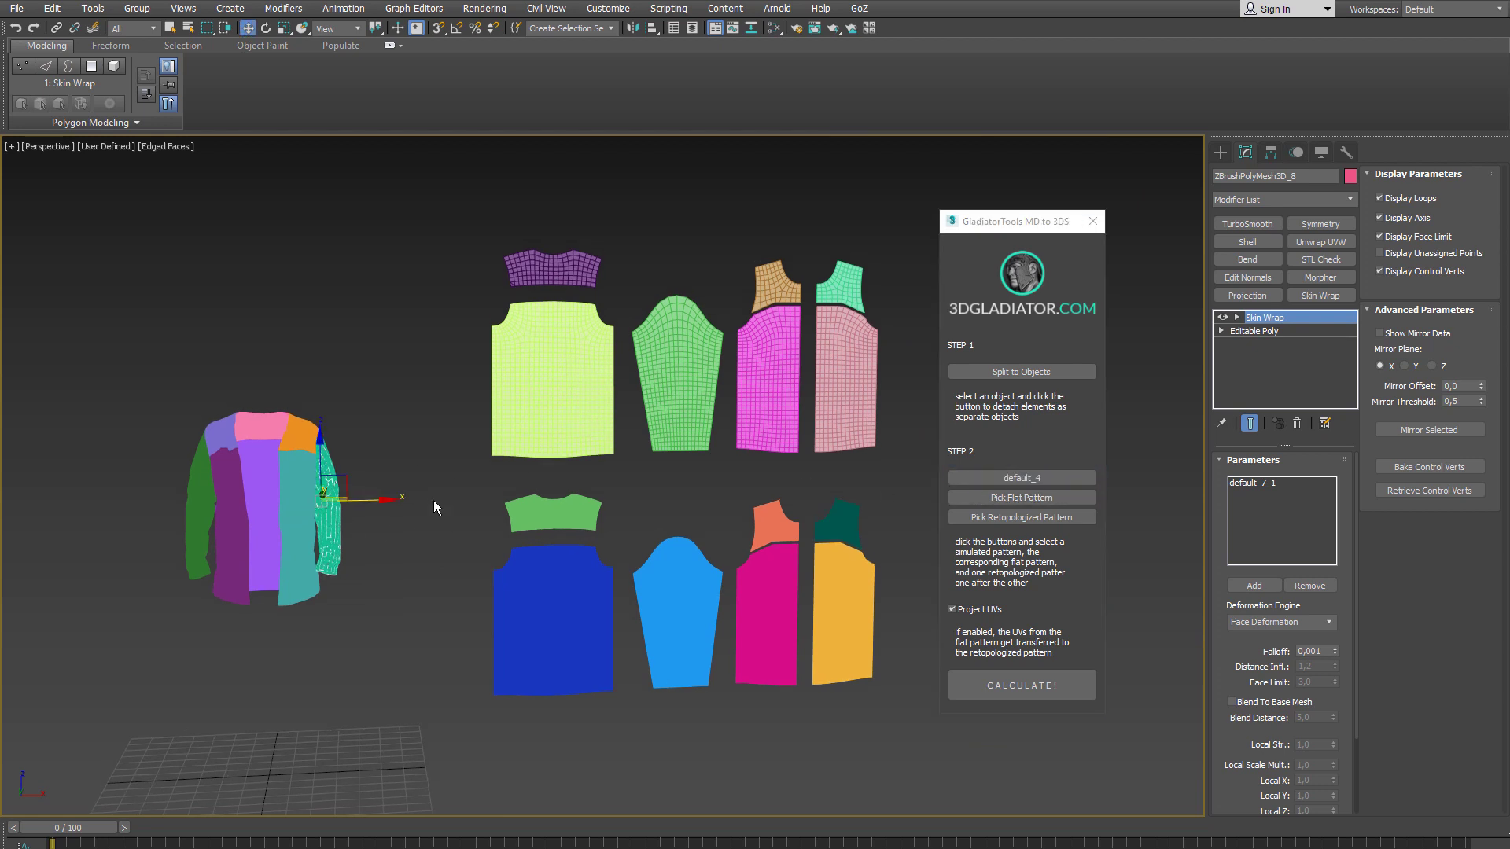
pyautogui.click(1021, 498)
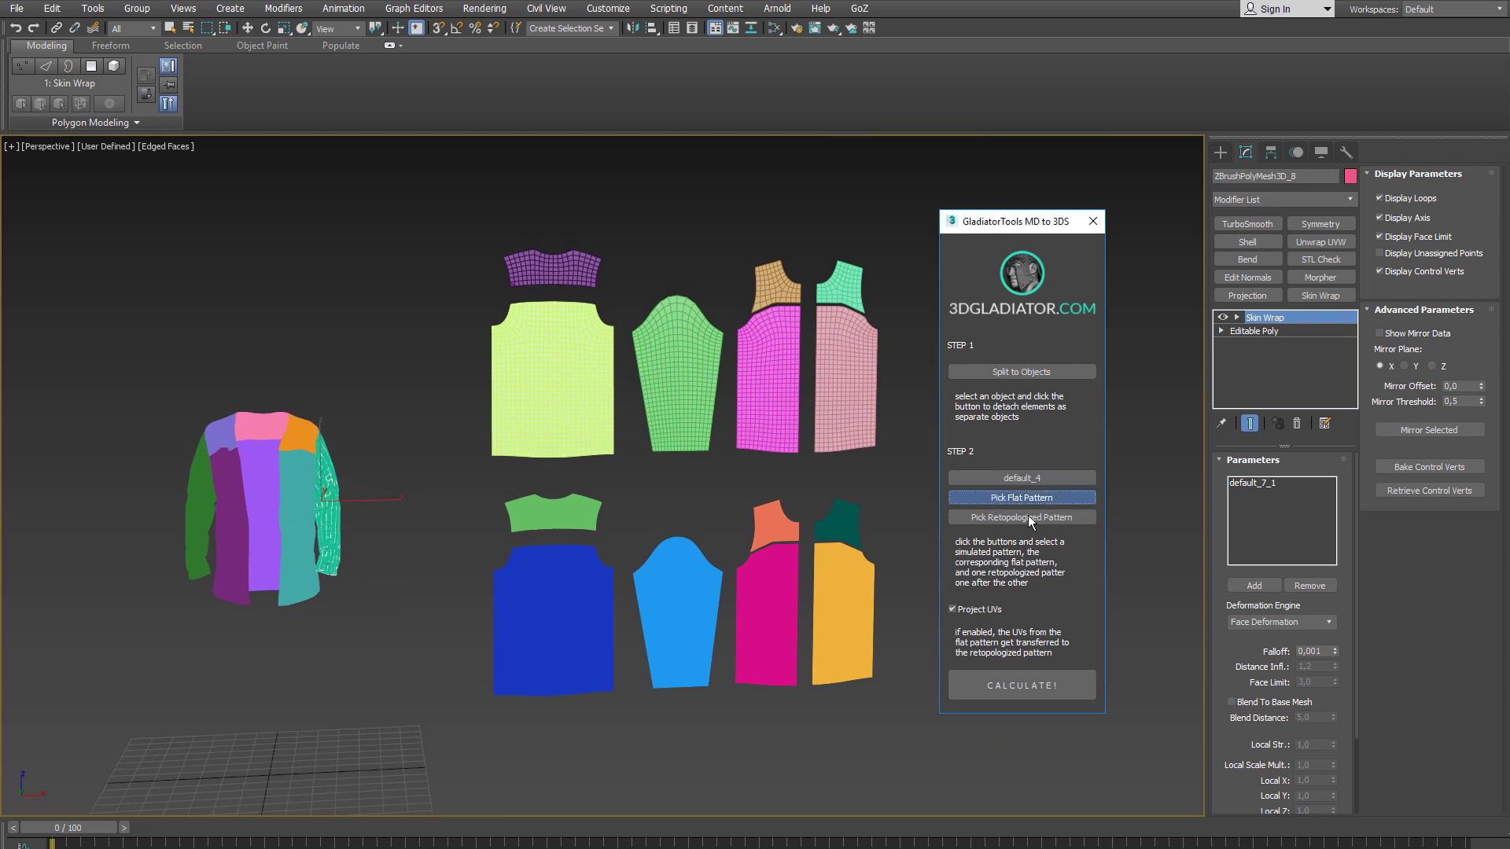
pyautogui.click(843, 587)
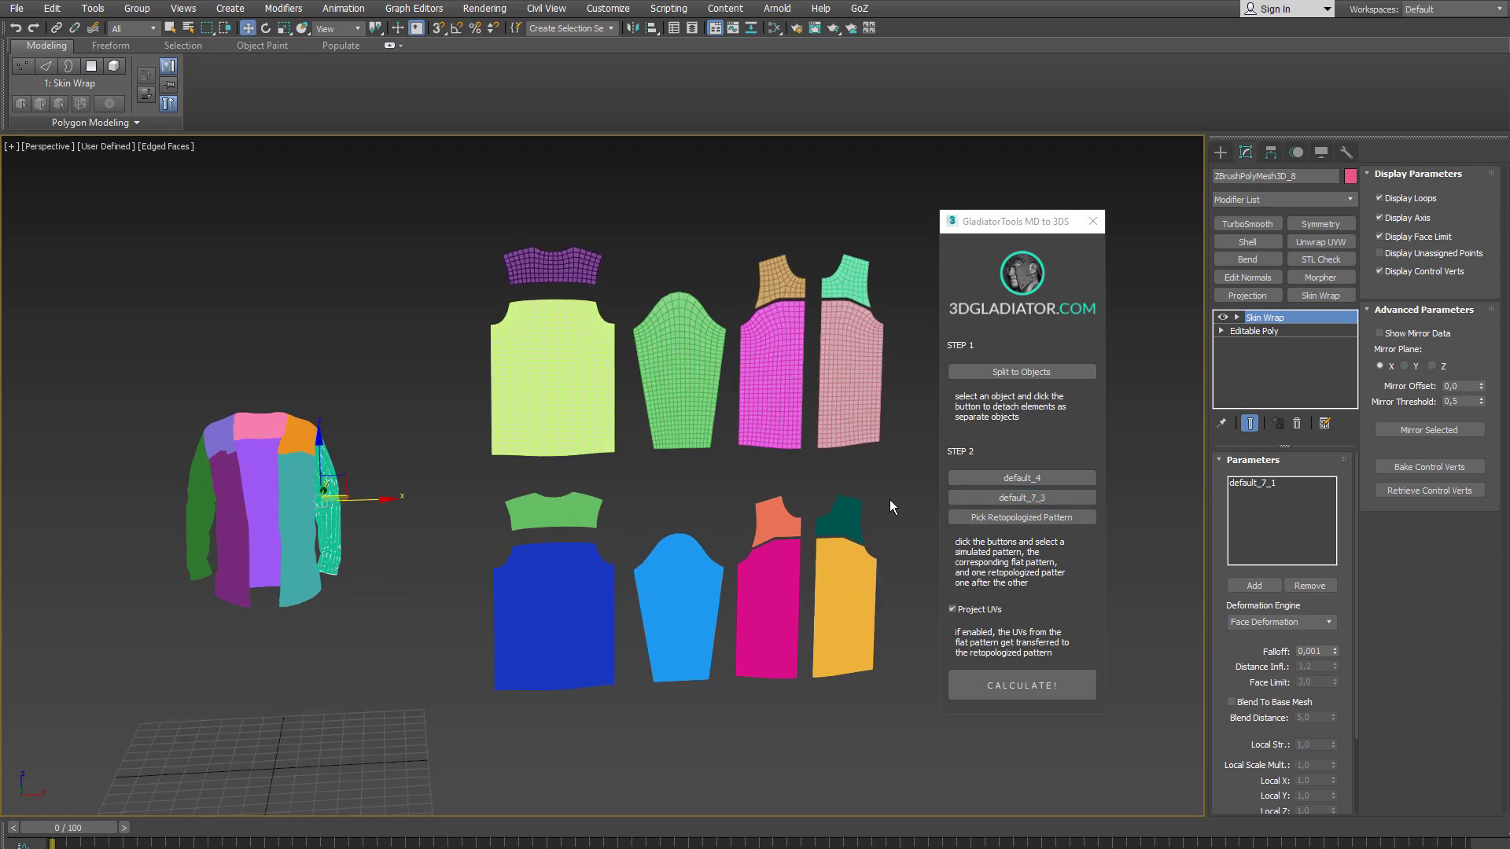
pyautogui.moveTo(889, 499); pyautogui.dragTo(873, 513, button='middle')
pyautogui.click(992, 516)
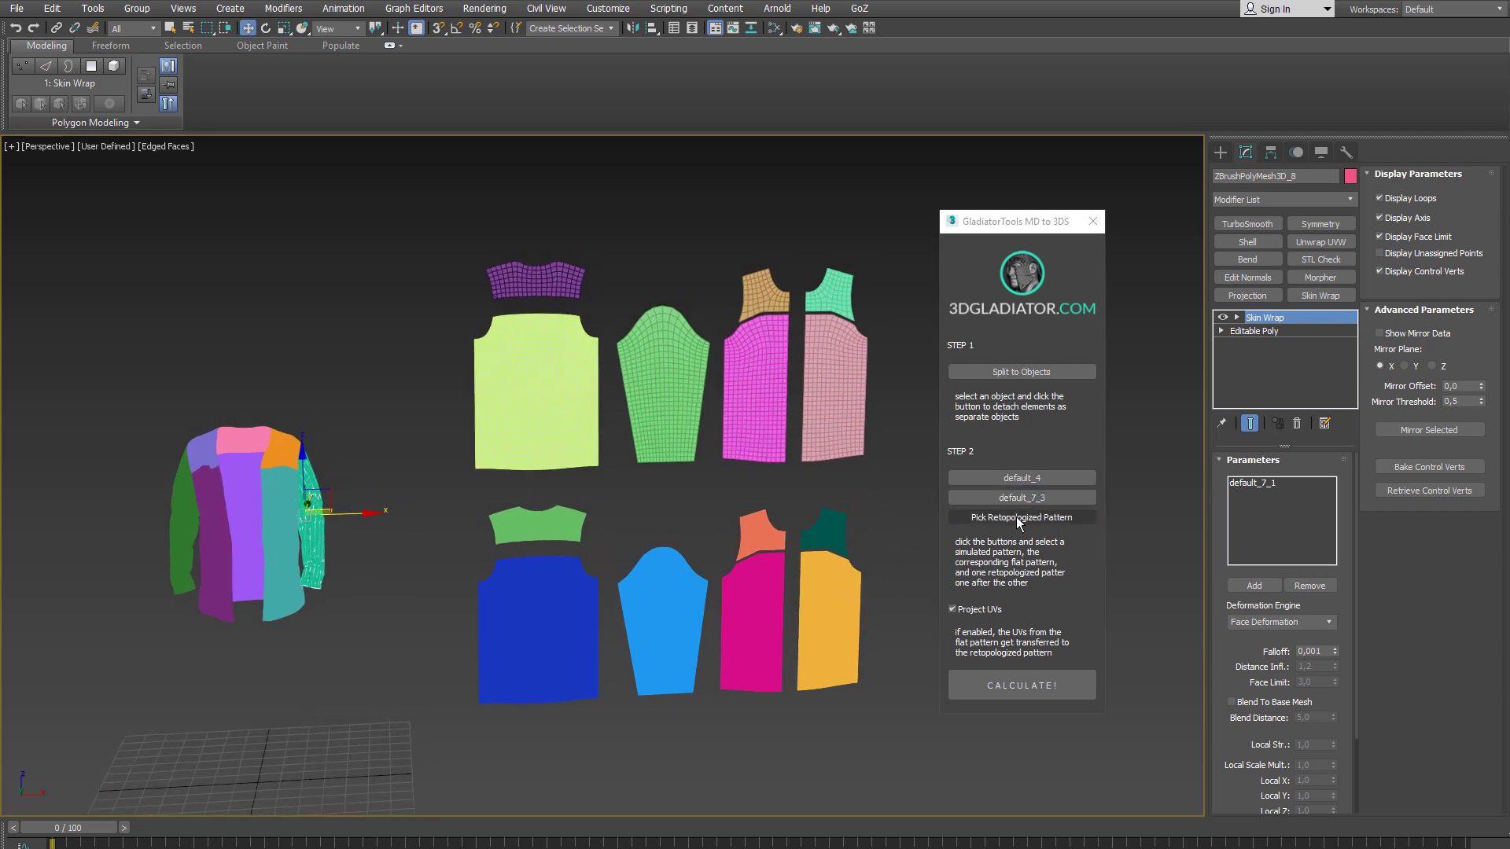
pyautogui.click(844, 428)
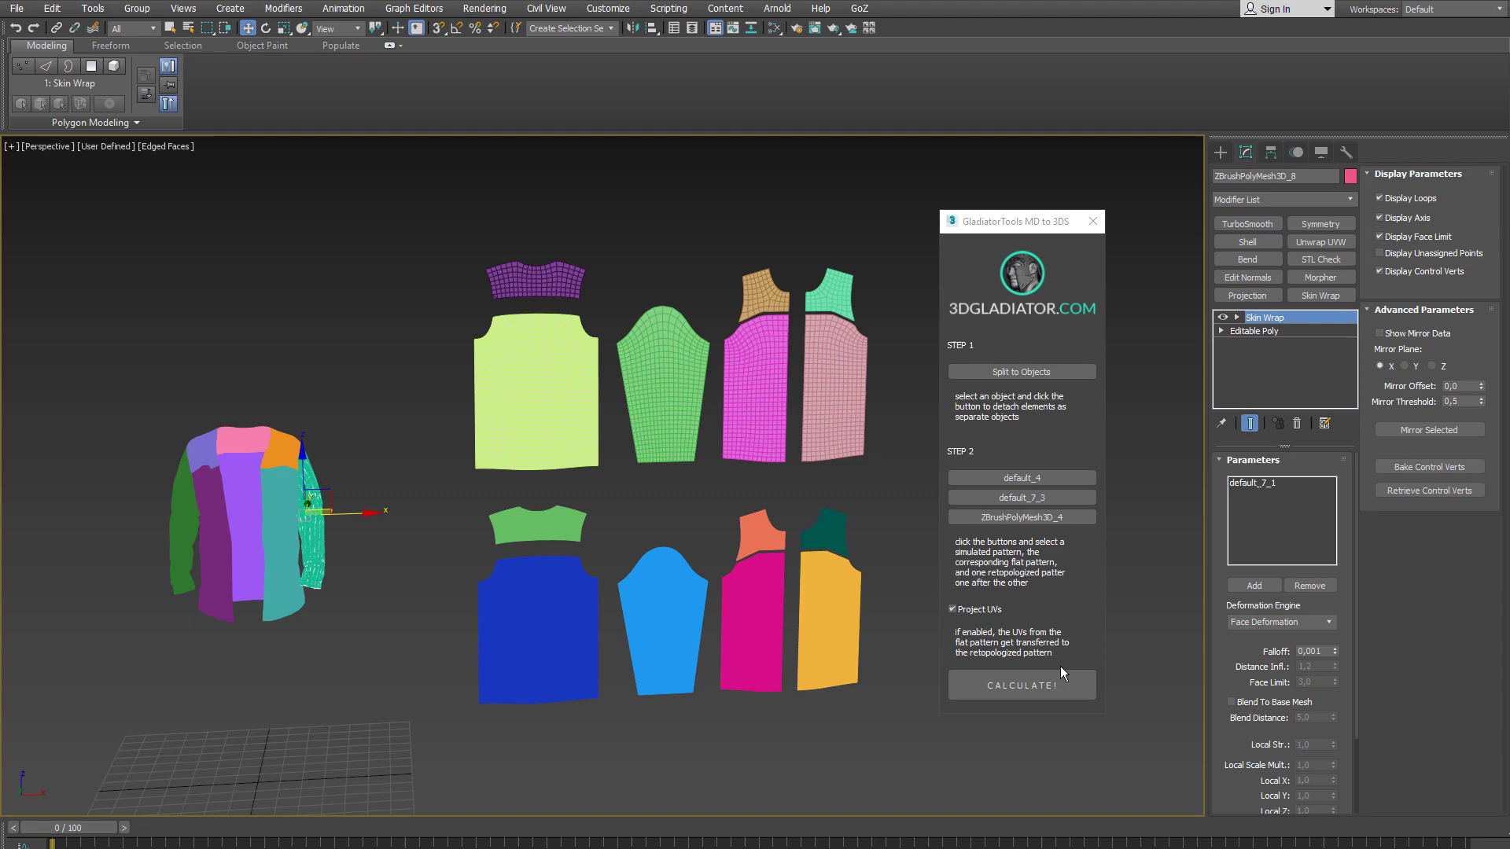
pyautogui.click(1038, 684)
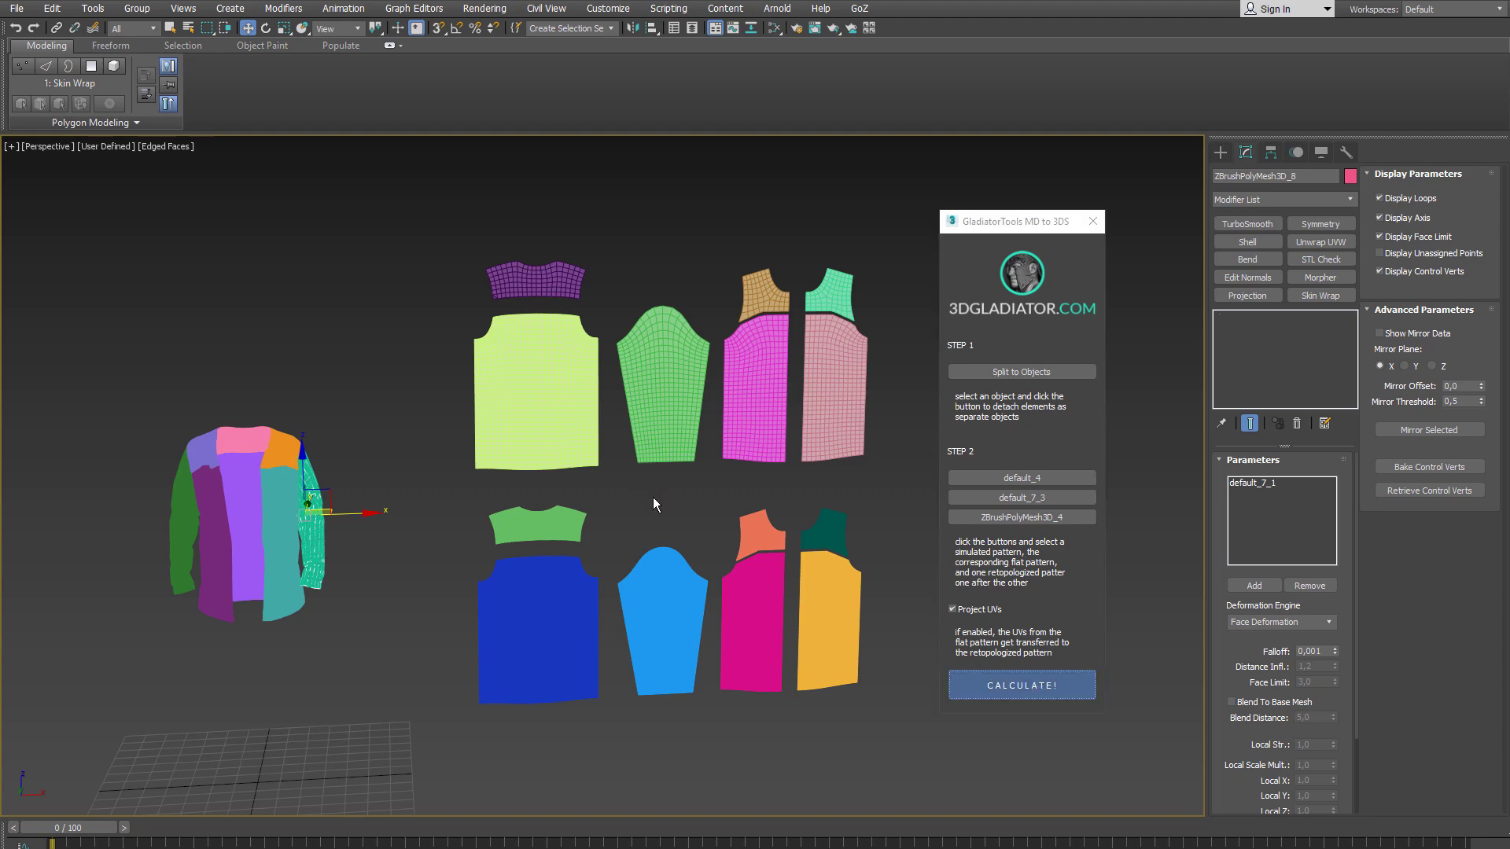
pyautogui.scroll(2, 385, 495)
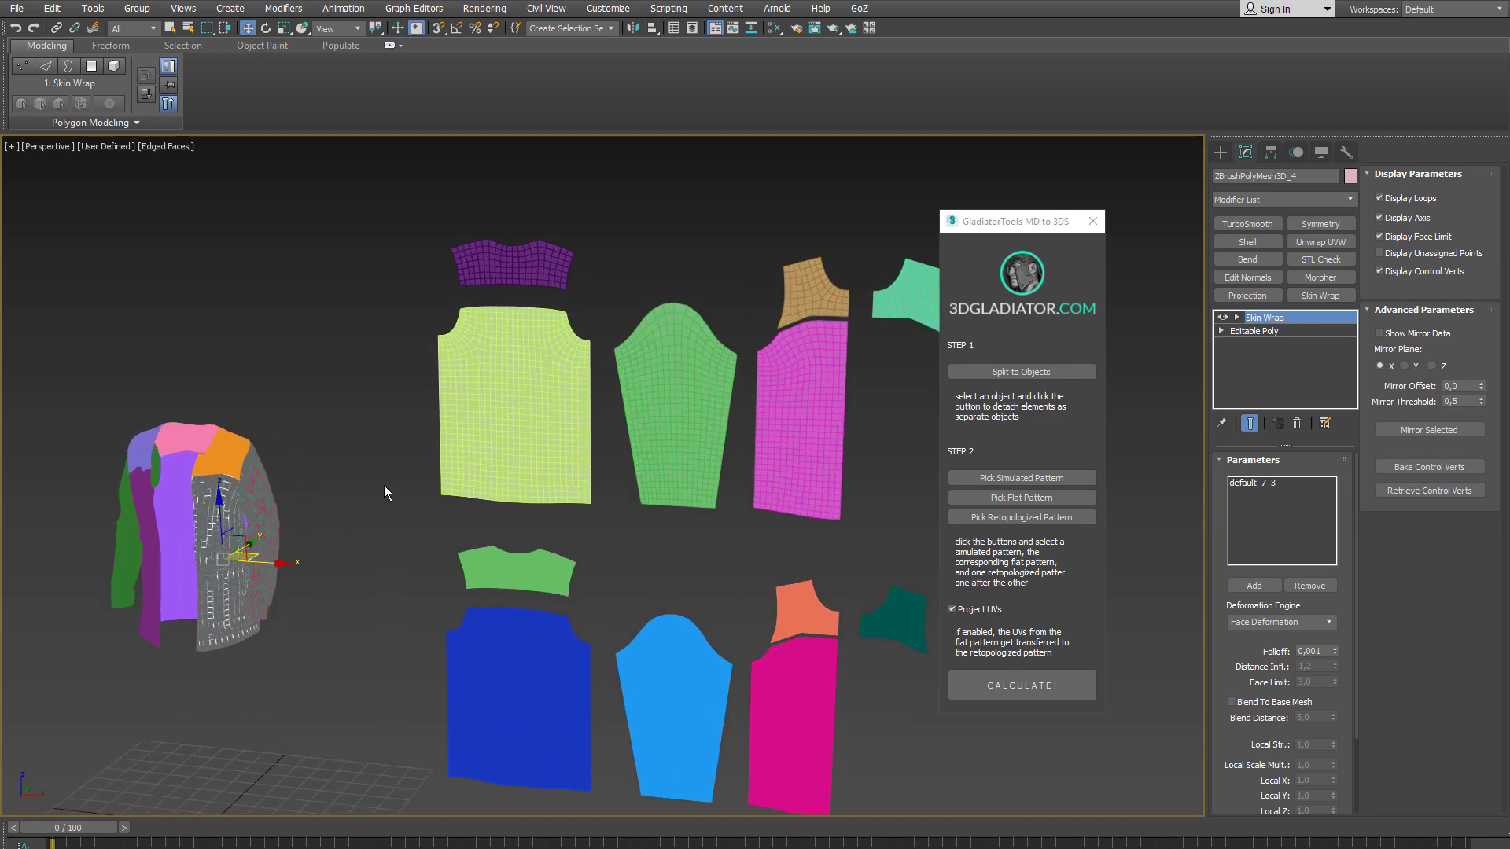
# Step: Transfer the mint-green retopologized shoulder piece onto the jacket, using its orange simulated and dark teal flat patterns
pyautogui.scroll(-3, 384, 454)
pyautogui.click(1044, 478)
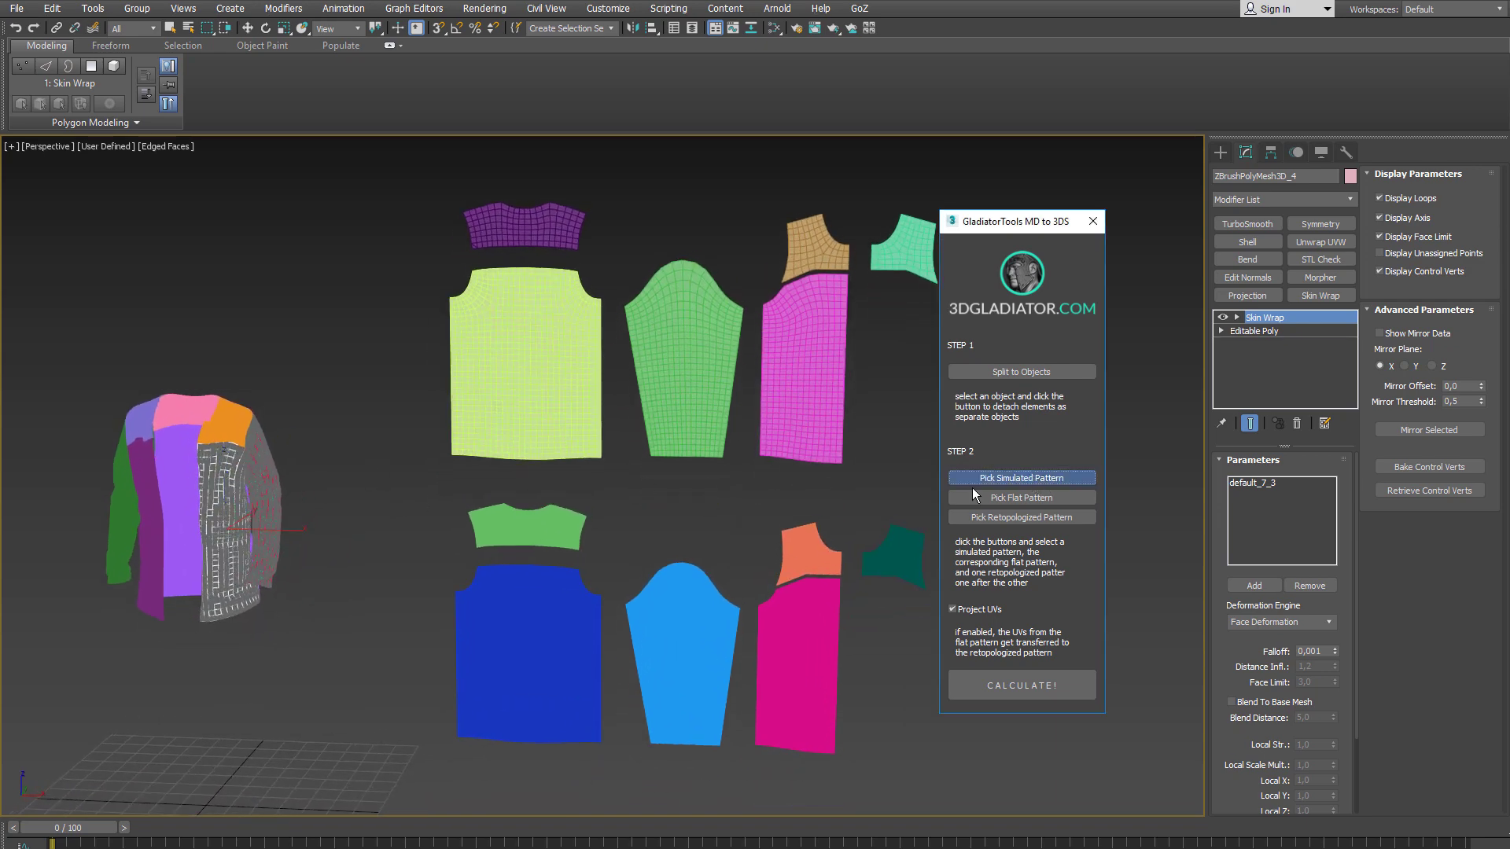
pyautogui.click(226, 417)
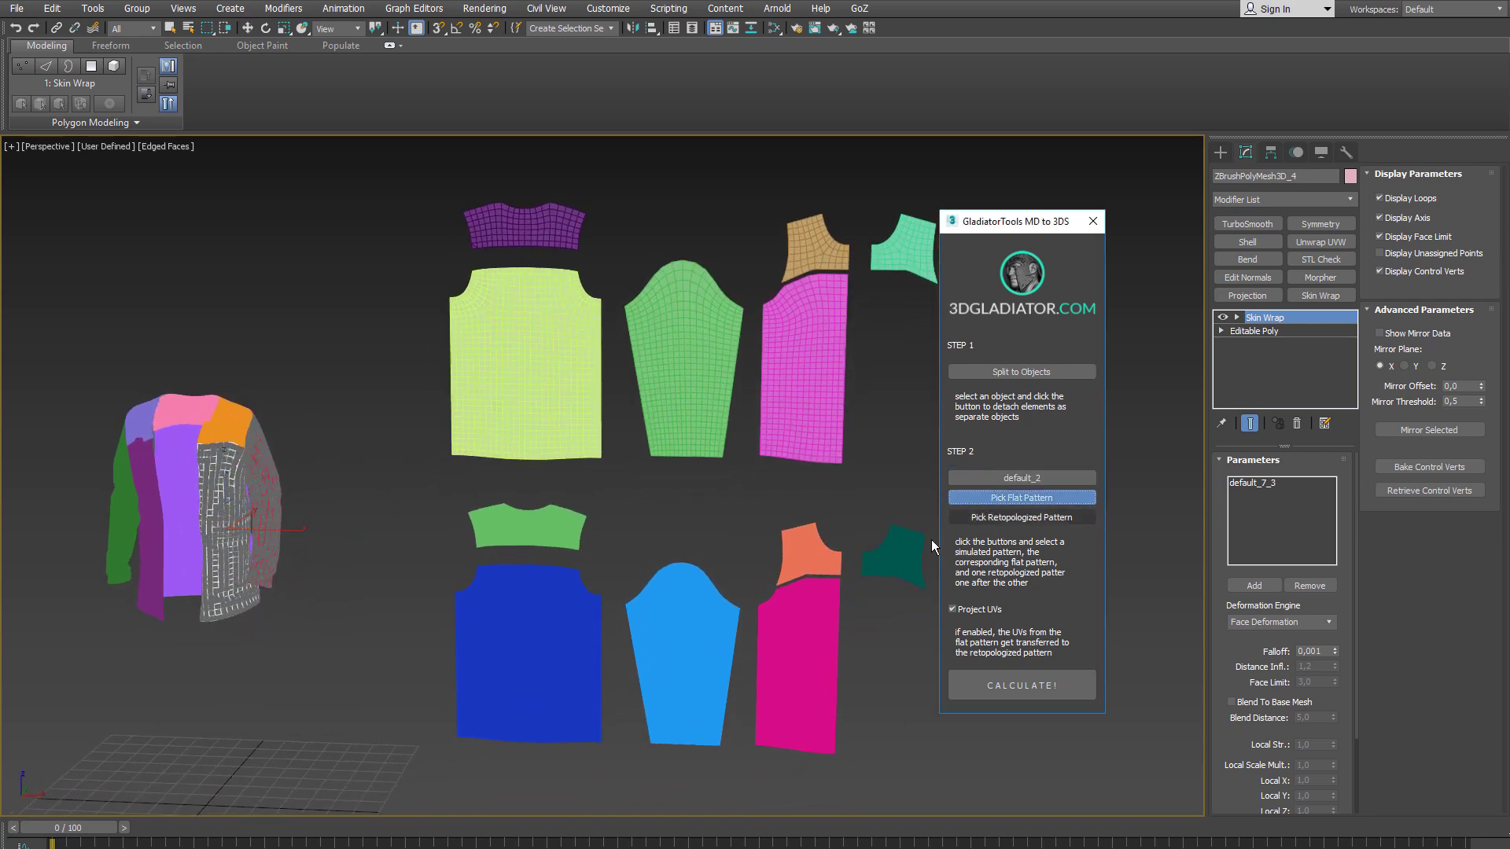
pyautogui.click(904, 552)
pyautogui.click(1022, 520)
pyautogui.click(911, 258)
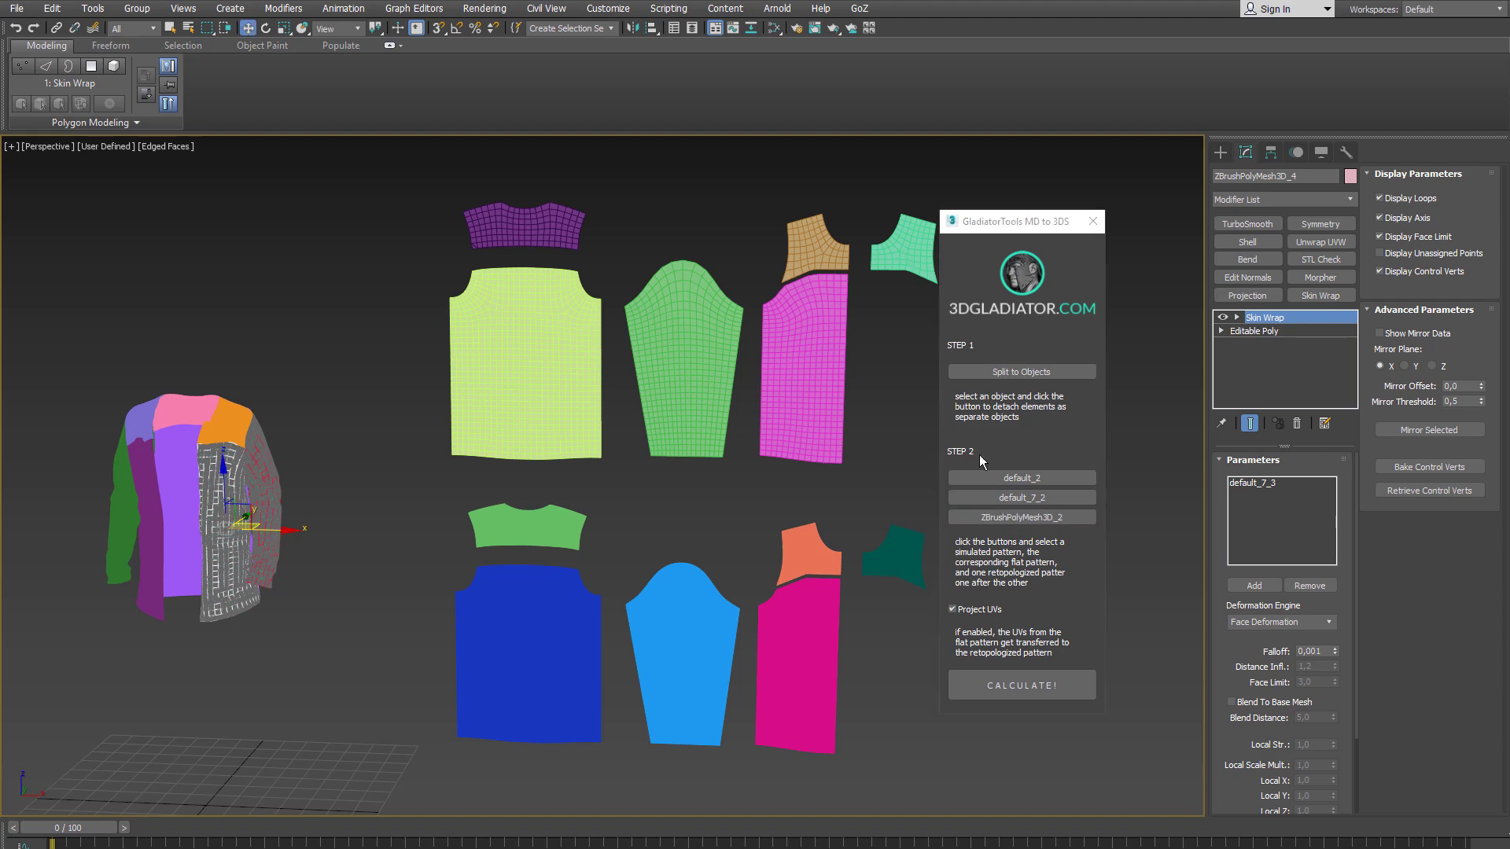
pyautogui.click(1036, 686)
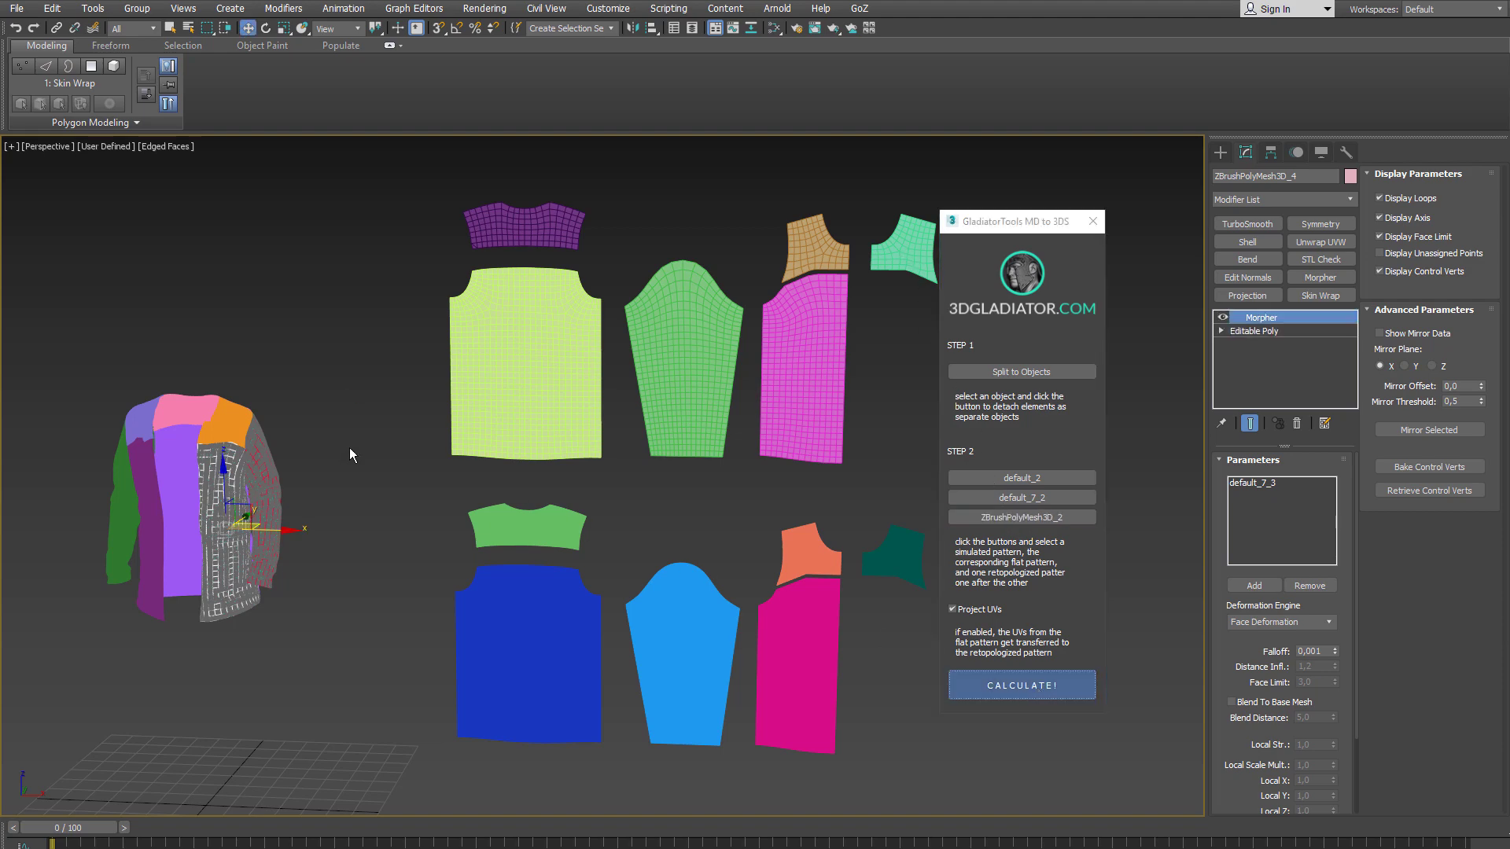
# Step: Select the transferred shoulder piece, front panel and sleeve together and isolate them from the other meshes
pyautogui.moveTo(445, 447); pyautogui.dragTo(525, 486, button='middle')
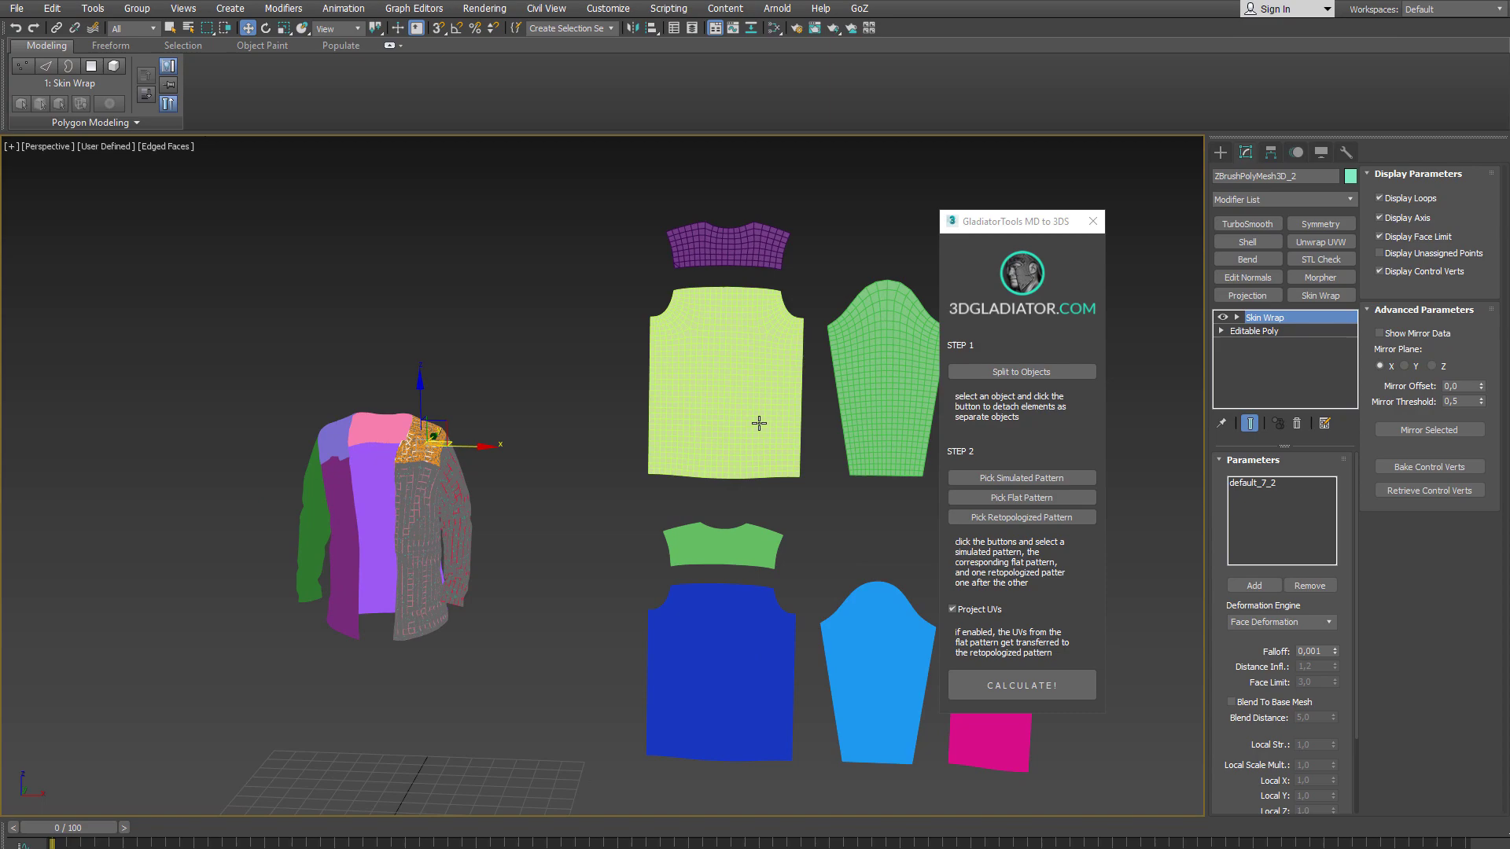
pyautogui.keyDown('alt'); pyautogui.moveTo(639, 427); pyautogui.dragTo(476, 468, button='middle'); pyautogui.keyUp('alt')
pyautogui.moveTo(476, 468); pyautogui.dragTo(616, 481, button='middle')
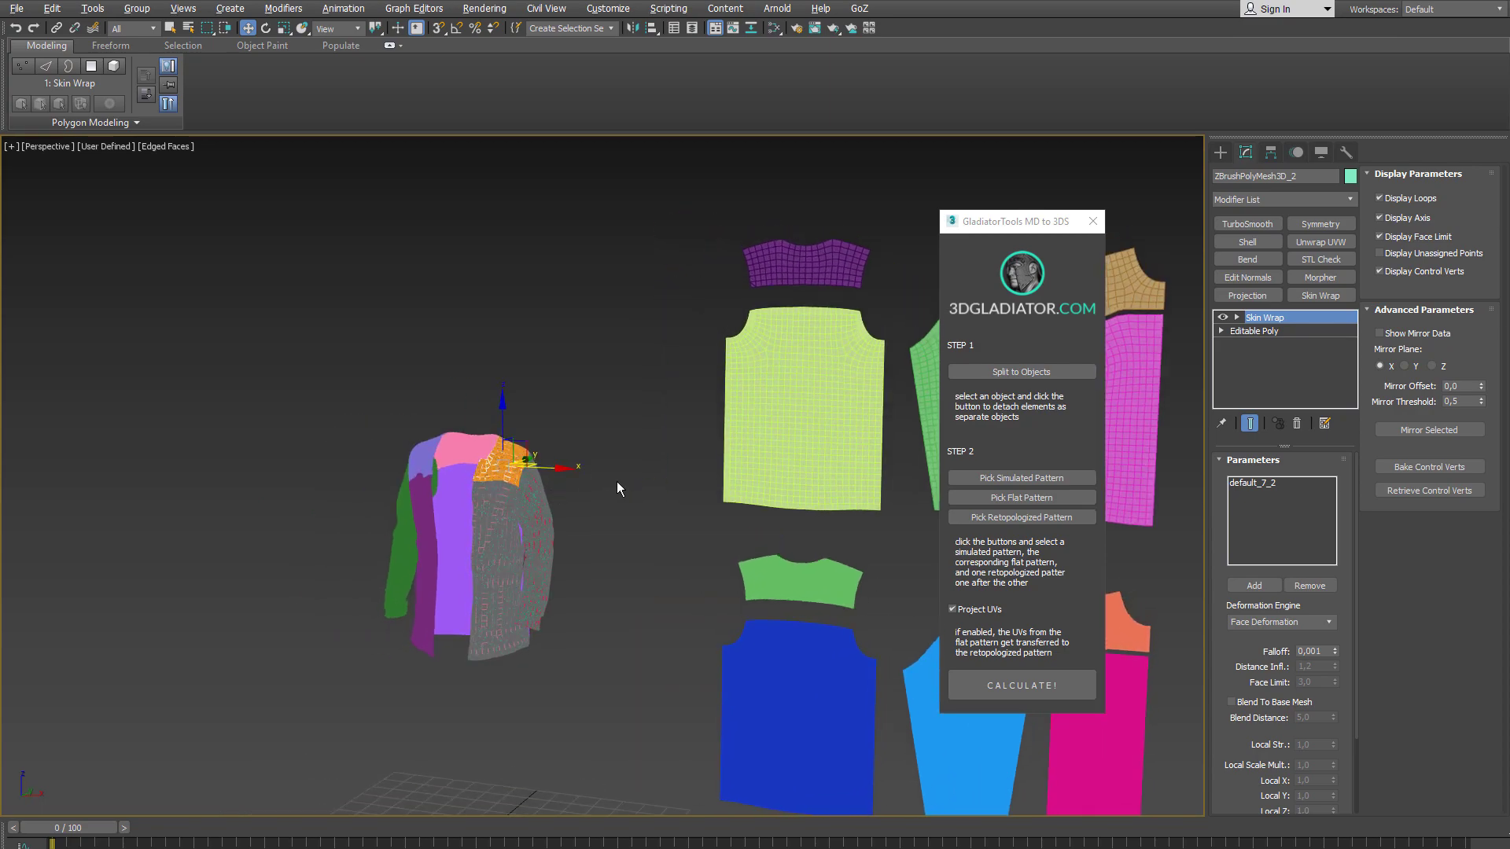
pyautogui.scroll(10, 506, 480)
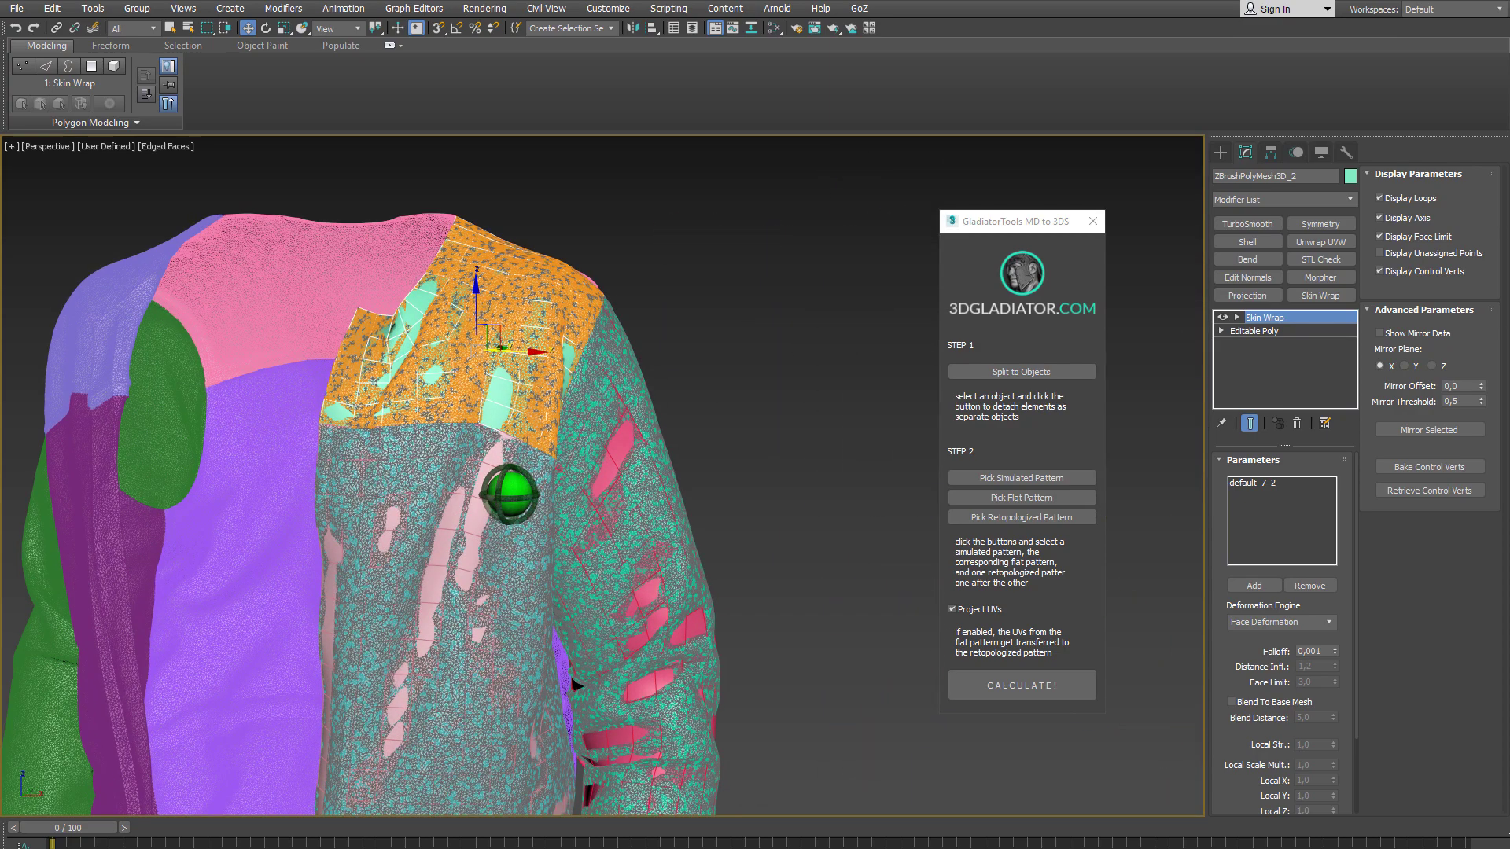
pyautogui.keyDown('ctrl'); pyautogui.click(451, 539); pyautogui.keyUp('ctrl')
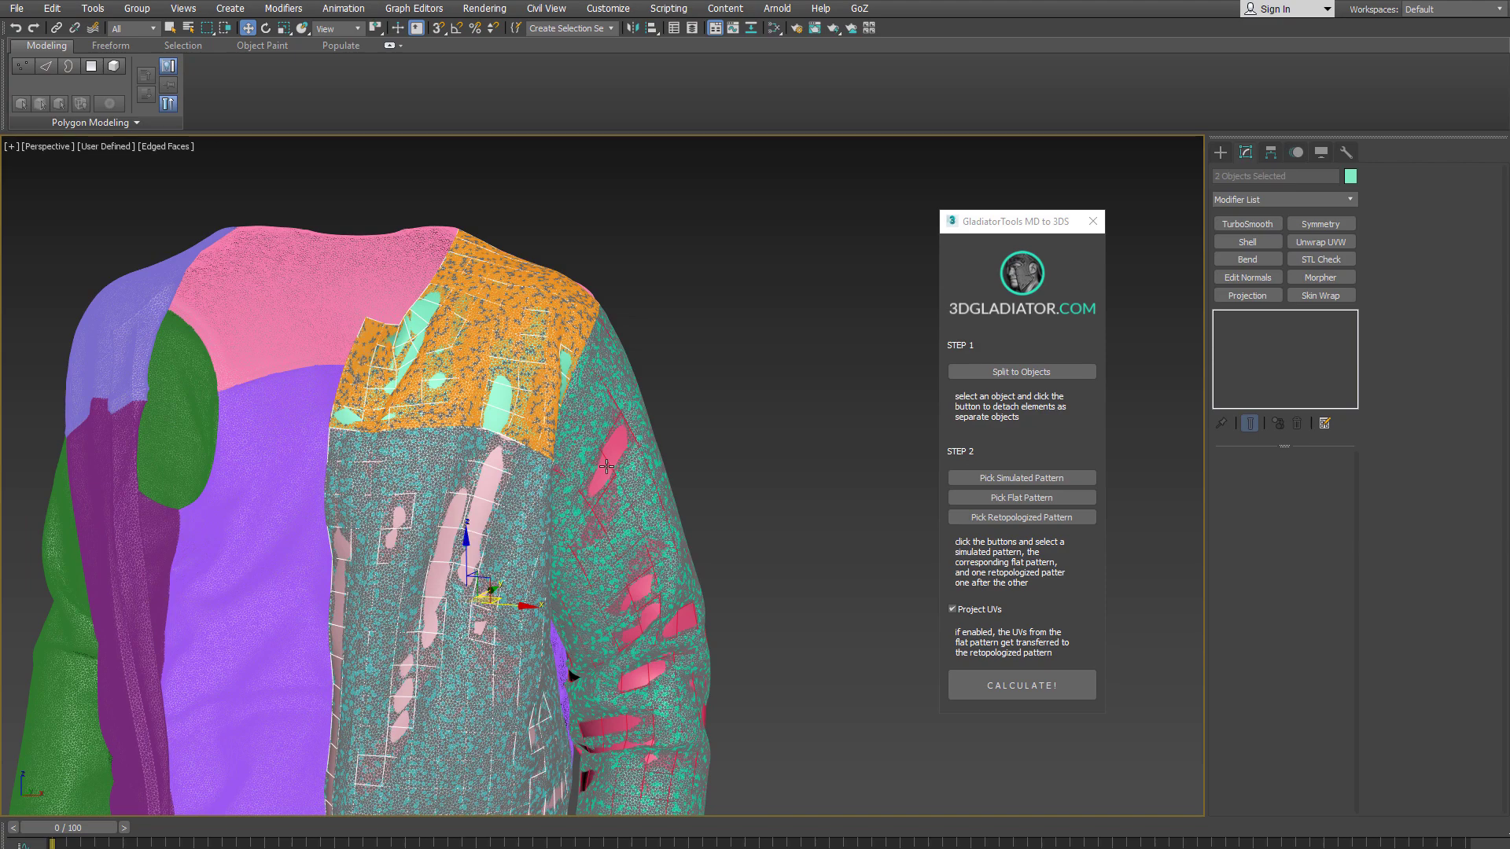
pyautogui.keyDown('ctrl'); pyautogui.click(606, 466); pyautogui.keyUp('ctrl')
pyautogui.keyDown('alt'); pyautogui.moveTo(609, 468); pyautogui.dragTo(670, 445, button='middle'); pyautogui.keyUp('alt')
pyautogui.hotkey('alt', 'q')
# Step: Convert the transferred red sleeve to an Editable Poly and enter edge editing on it
pyautogui.scroll(2, 637, 475)
pyautogui.moveTo(671, 445); pyautogui.dragTo(662, 484, button='middle')
pyautogui.scroll(2, 667, 455)
pyautogui.scroll(2, 655, 472)
pyautogui.click(708, 437)
pyautogui.keyDown('alt'); pyautogui.moveTo(709, 437); pyautogui.dragTo(821, 434, button='middle'); pyautogui.keyUp('alt')
pyautogui.click(1260, 478)
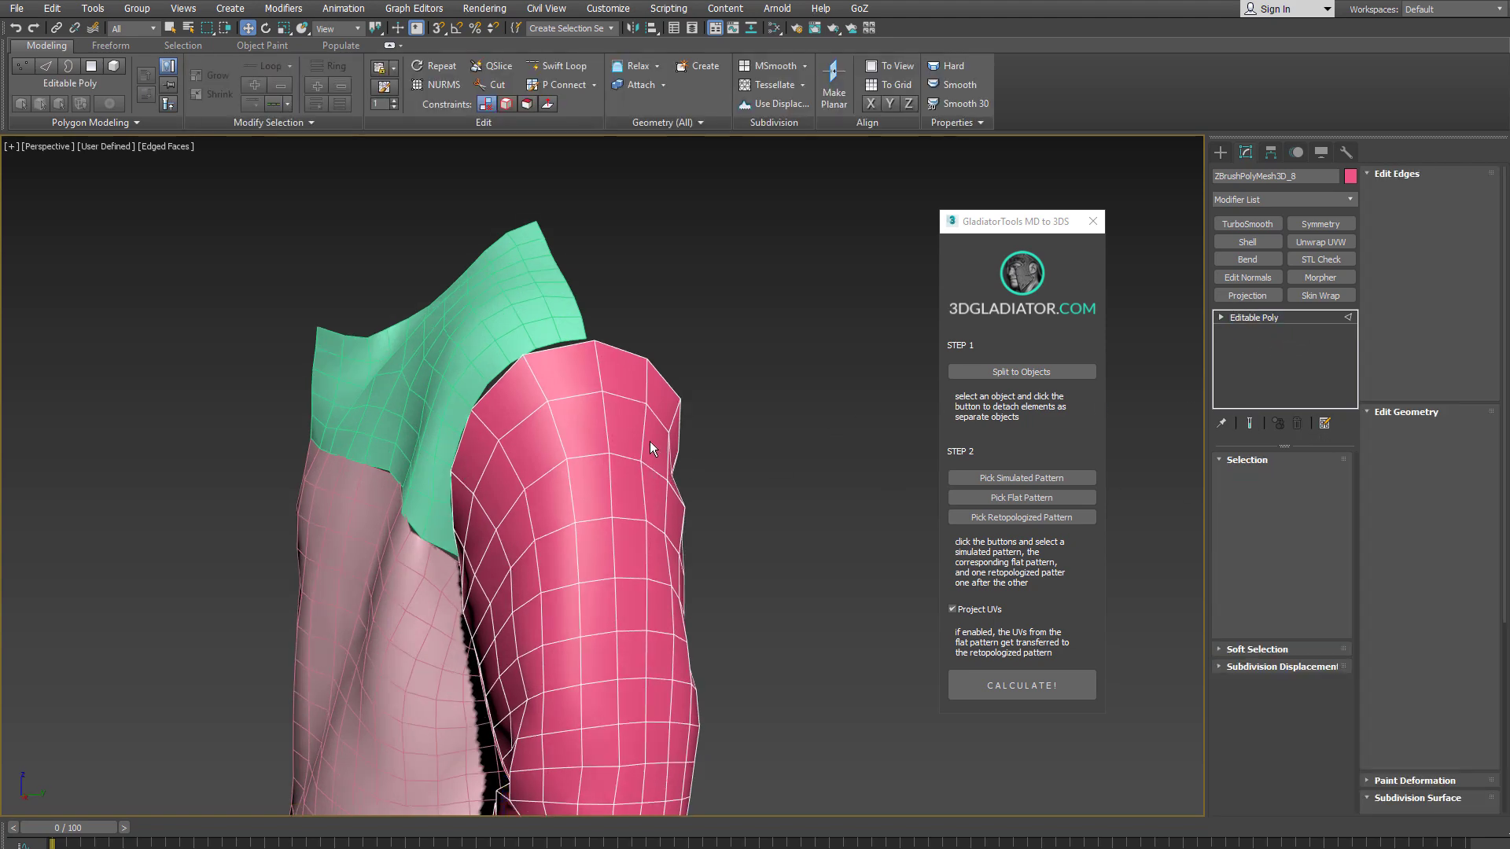
# Step: Select a lengthwise edge loop that runs from the top of the red sleeve down the arm
pyautogui.moveTo(621, 440); pyautogui.dragTo(678, 540, button='middle')
pyautogui.scroll(2, 647, 496)
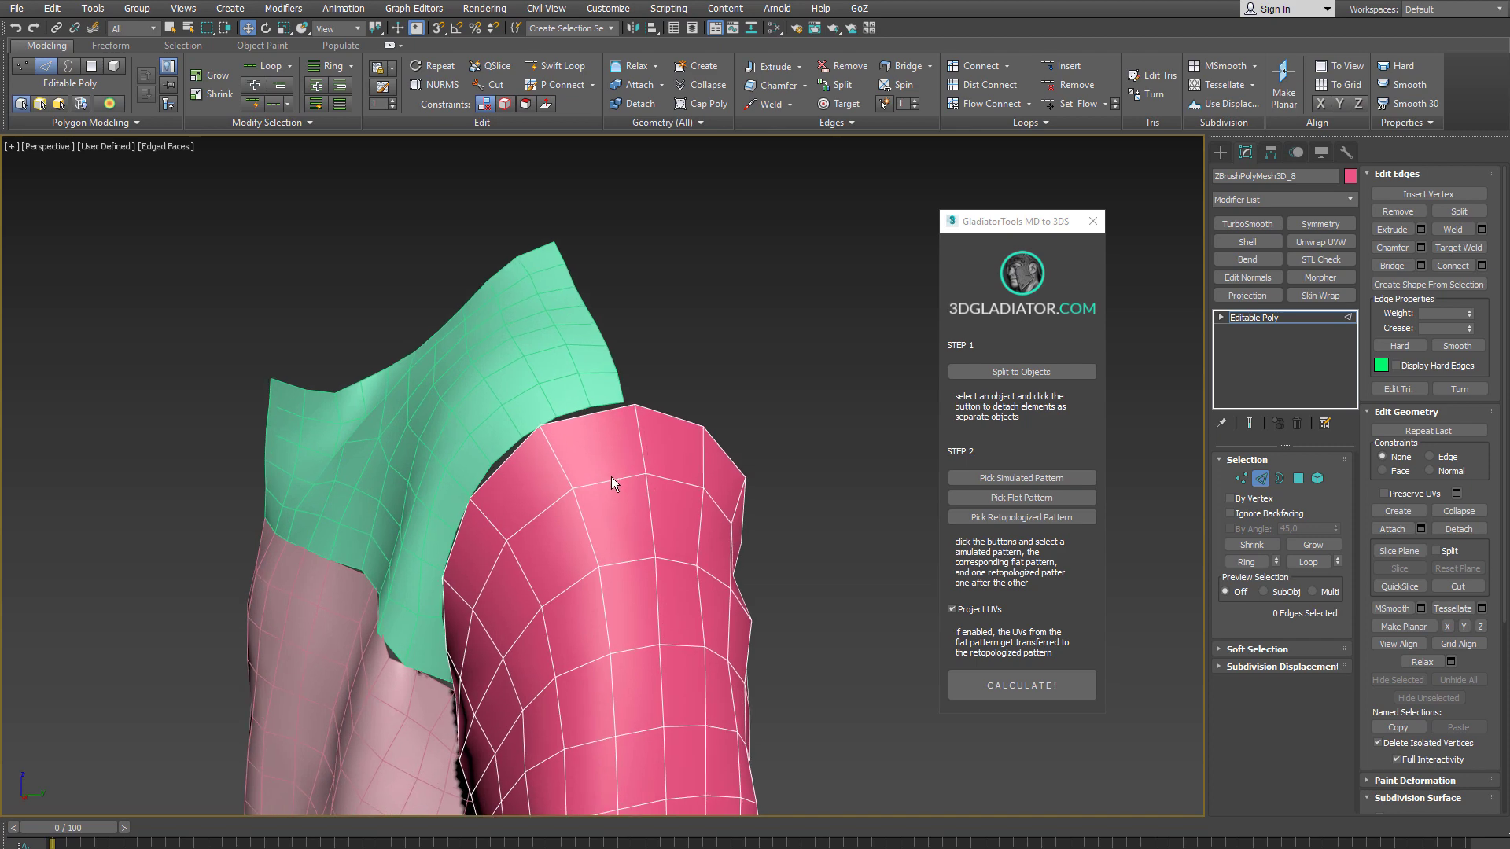
pyautogui.click(611, 478)
pyautogui.doubleClick(625, 472)
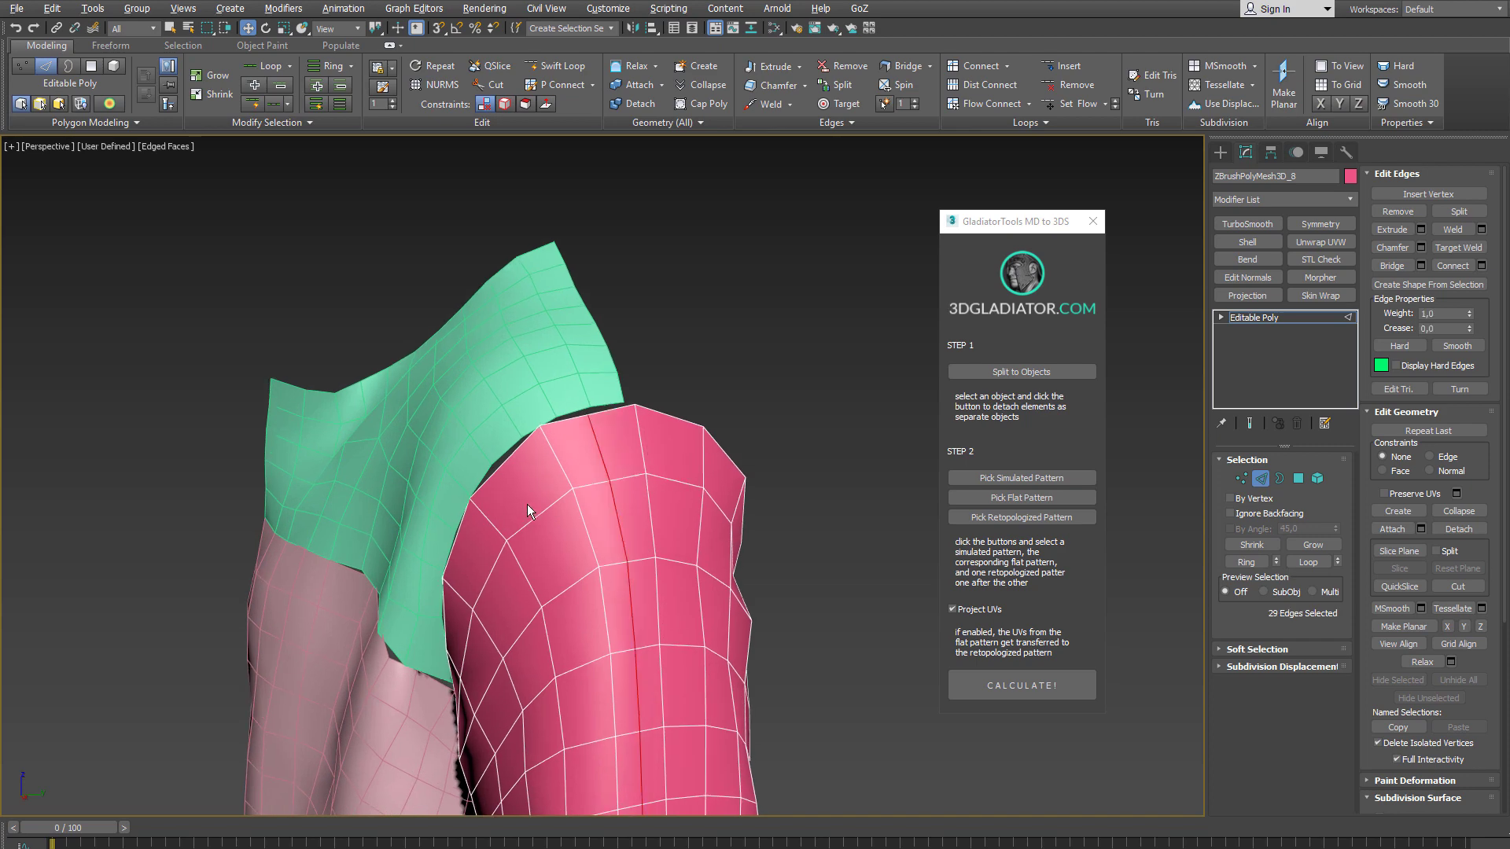
pyautogui.moveTo(625, 450)
pyautogui.keyDown('alt'); pyautogui.mouseDown(button='middle')
pyautogui.moveTo(592, 482)
pyautogui.moveTo(550, 482)
pyautogui.moveTo(619, 403)
pyautogui.moveTo(615, 423)
pyautogui.mouseUp(button='middle'); pyautogui.keyUp('alt')
pyautogui.scroll(-3, 653, 416)
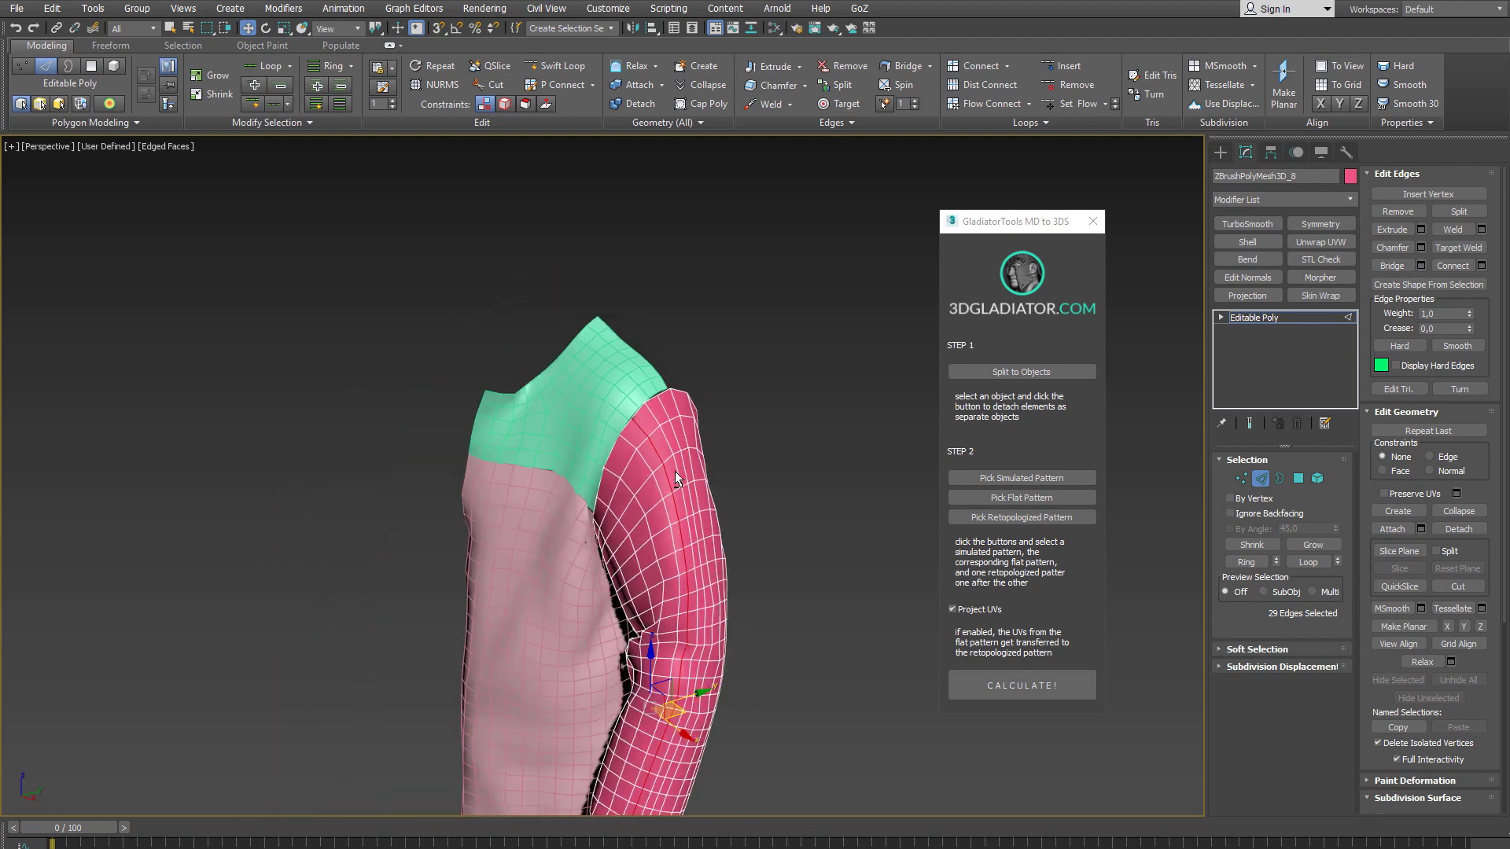
# Step: End the isolation and examine the transferred sleeve, front panel and shoulder piece against the full simulated jacket
pyautogui.keyDown('alt'); pyautogui.moveTo(675, 470); pyautogui.dragTo(708, 511, button='middle'); pyautogui.keyUp('alt')
pyautogui.moveTo(708, 511); pyautogui.dragTo(676, 385, button='middle')
pyautogui.scroll(-3, 668, 386)
pyautogui.moveTo(648, 446)
pyautogui.mouseDown(button='middle')
pyautogui.moveTo(660, 472)
pyautogui.moveTo(669, 444)
pyautogui.moveTo(649, 464)
pyautogui.mouseUp(button='middle')
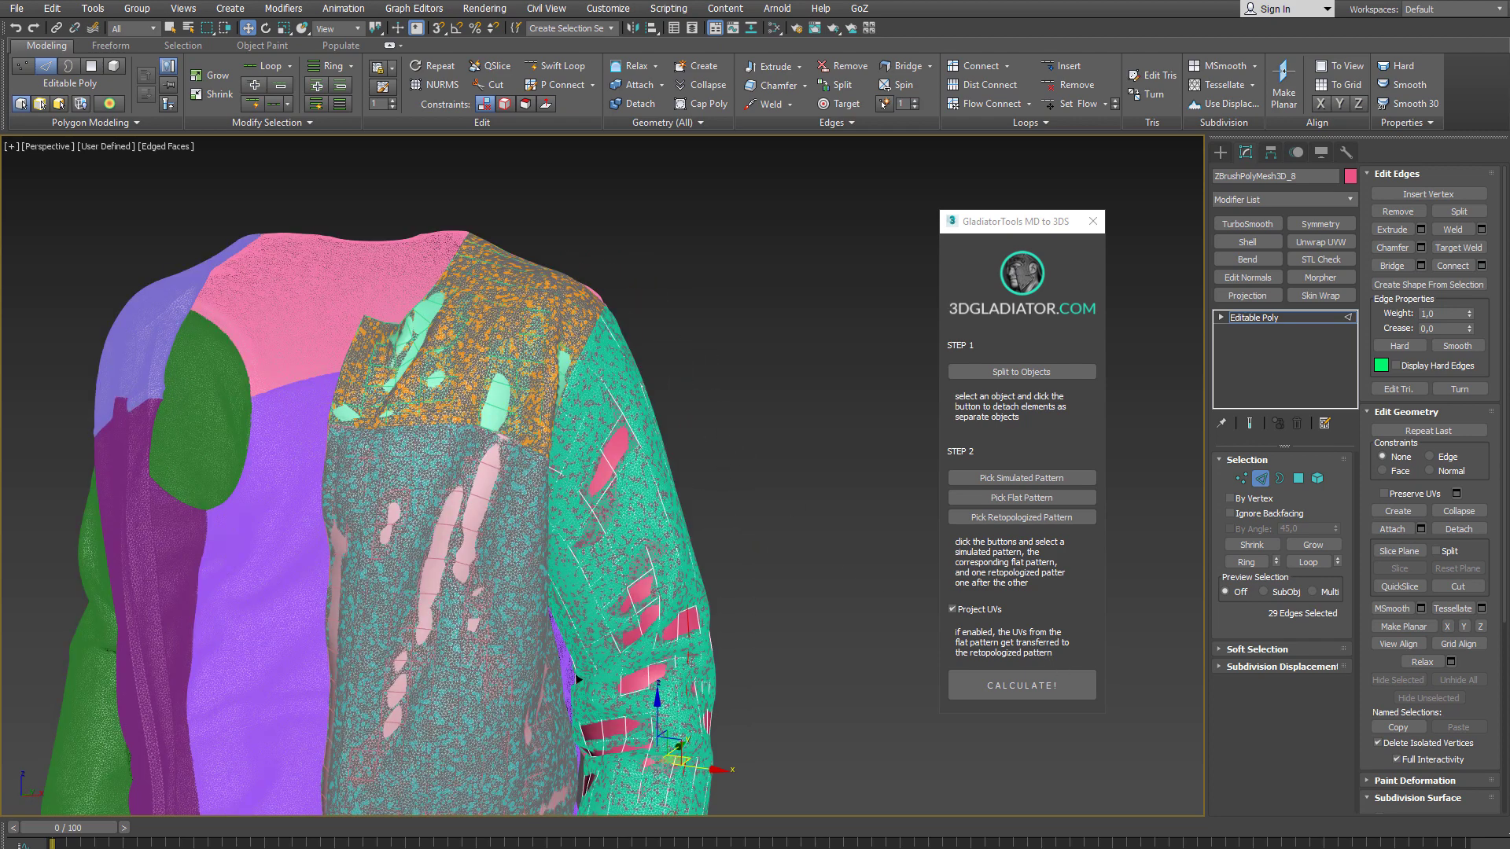
pyautogui.scroll(-5, 724, 478)
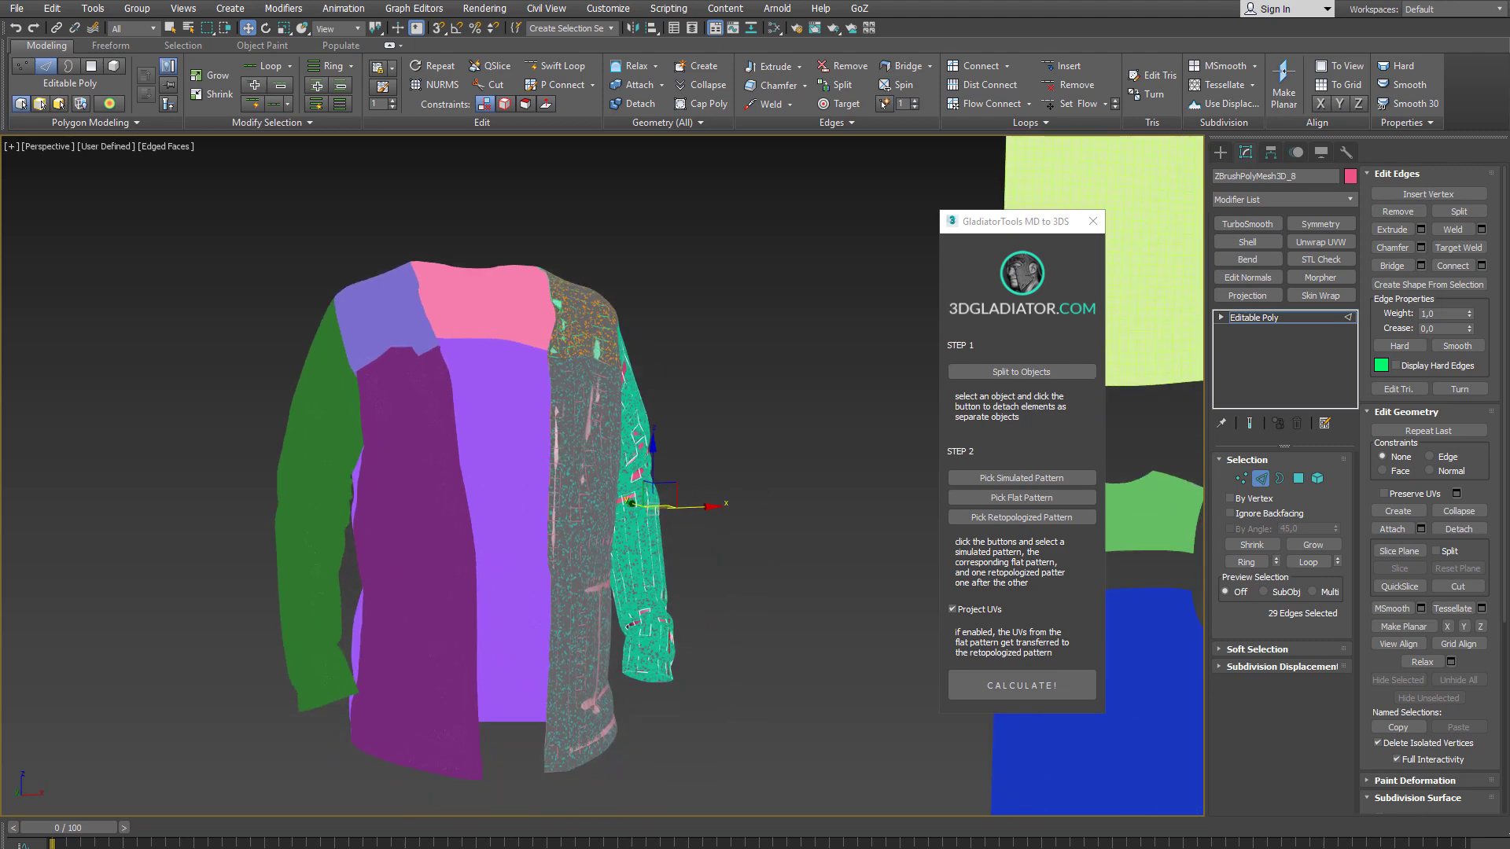
pyautogui.moveTo(722, 452); pyautogui.dragTo(657, 458, button='middle')
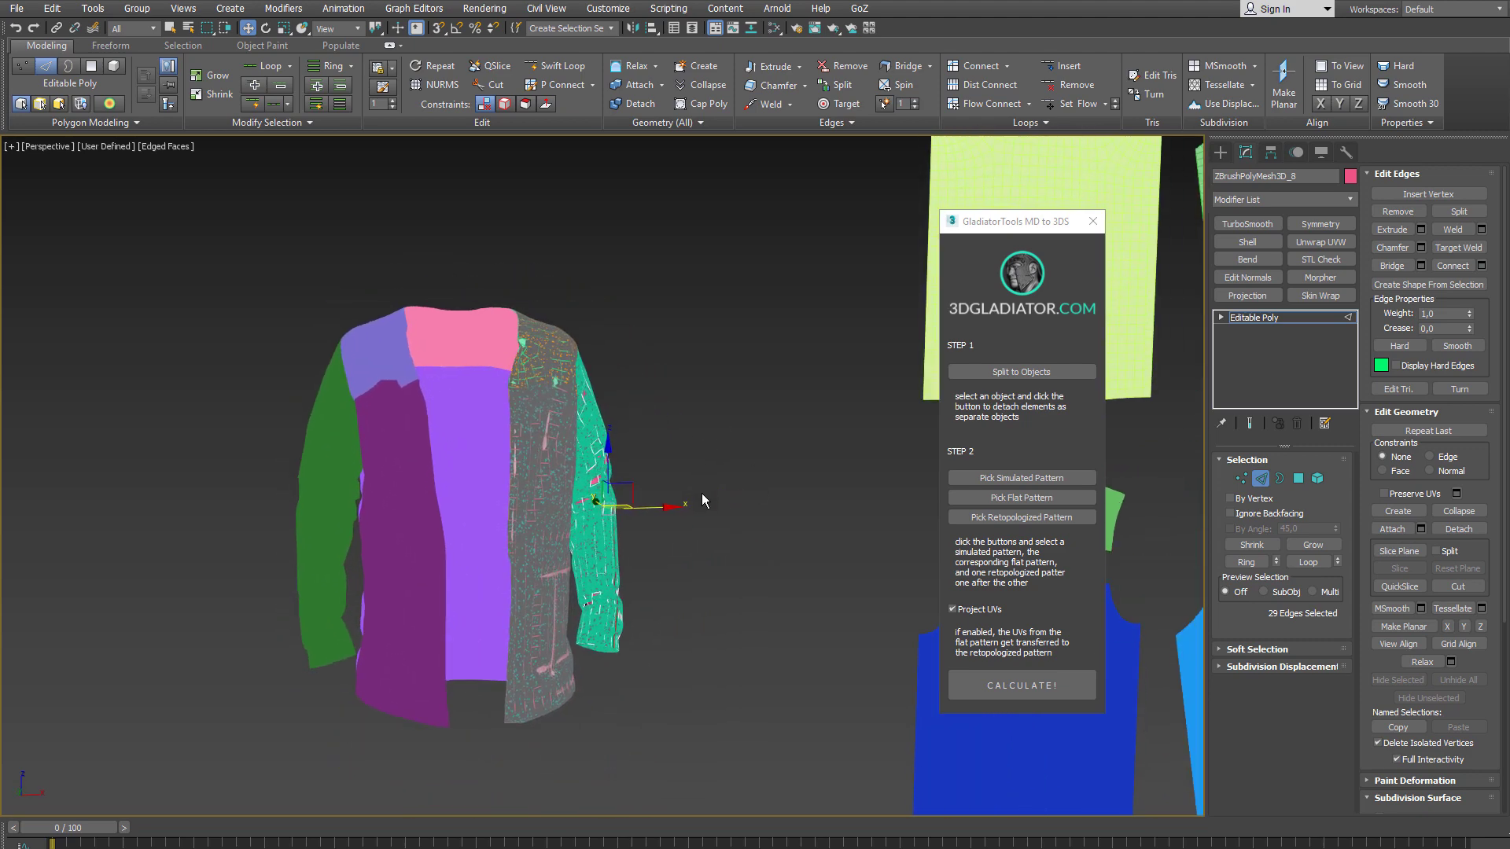
pyautogui.scroll(-3, 704, 487)
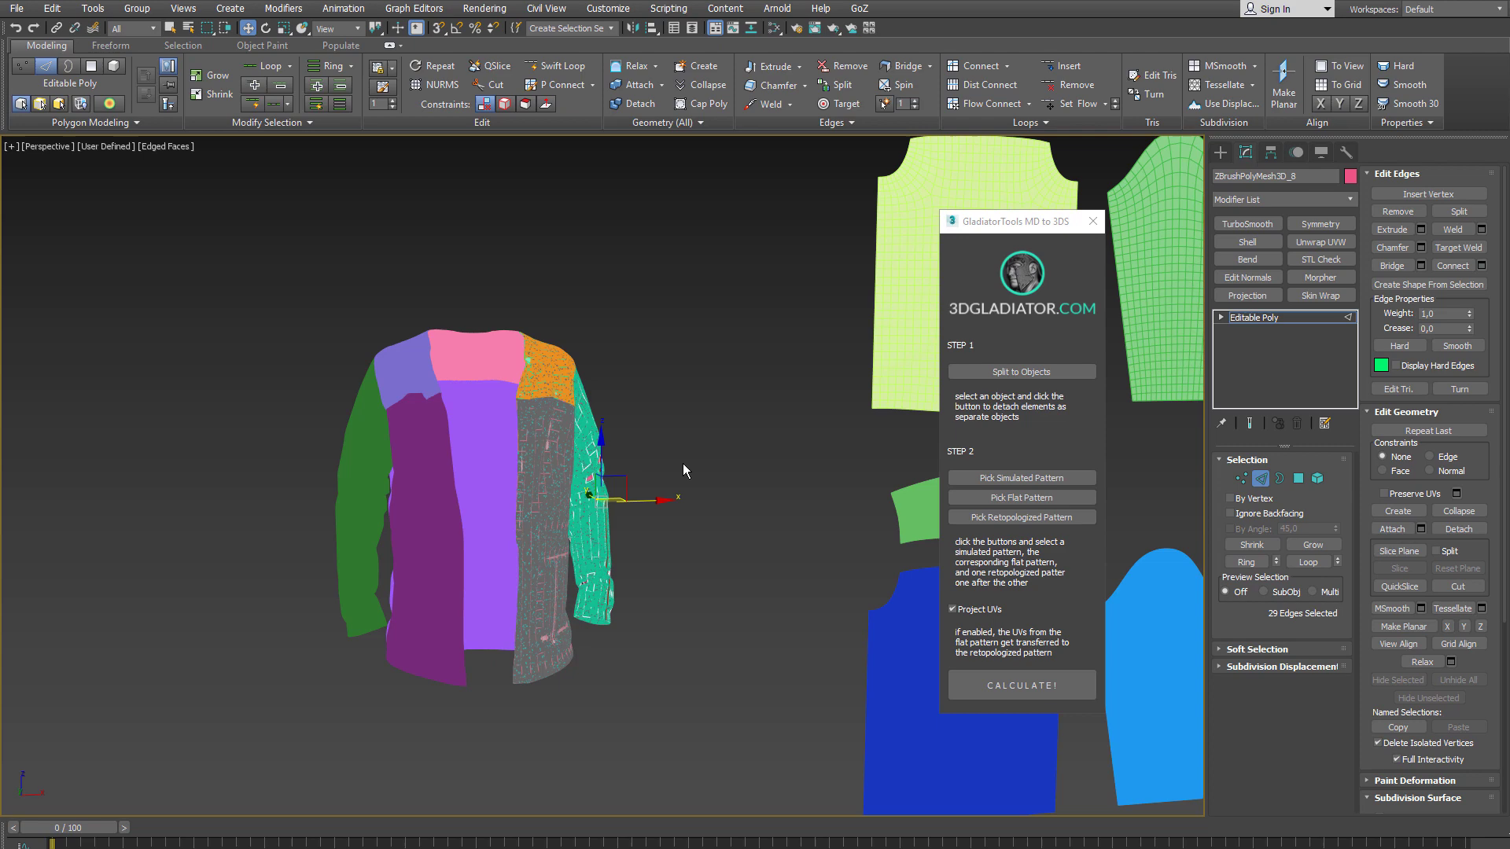
# Step: Close the GladiatorTools window and delete all the simulated jacket meshes and transferred pieces, keeping the flat and retopologized patterns
pyautogui.click(683, 464)
pyautogui.moveTo(1047, 223); pyautogui.dragTo(1016, 232)
pyautogui.click(1062, 229)
pyautogui.keyDown('alt'); pyautogui.moveTo(718, 388); pyautogui.dragTo(679, 345, button='middle'); pyautogui.keyUp('alt')
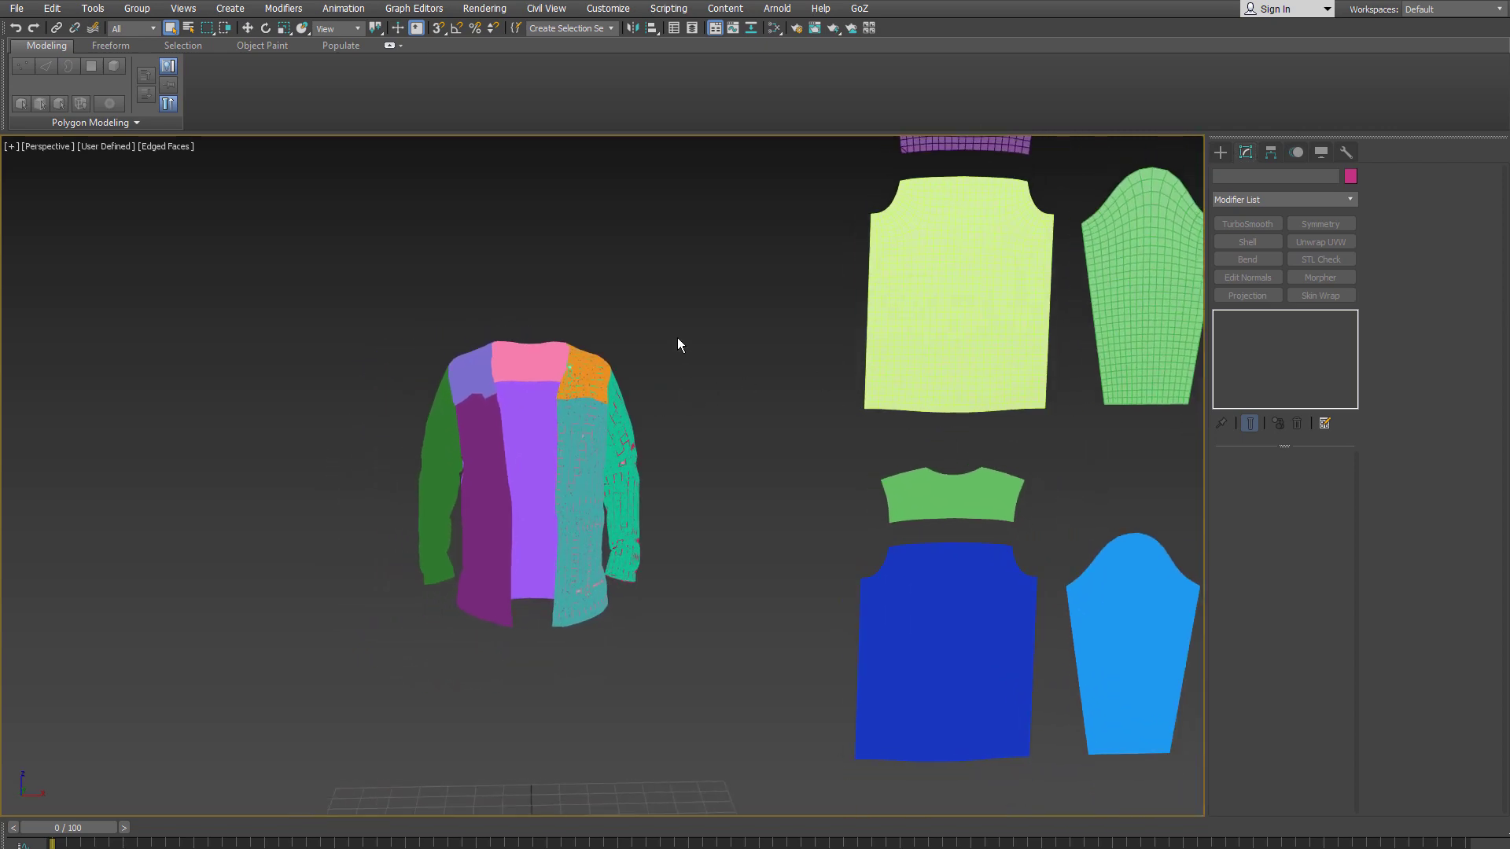
pyautogui.moveTo(364, 626); pyautogui.dragTo(363, 628)
pyautogui.press('Delete')
# Step: Import the jacket_simulated OBJ file into the scene with the default OBJ import options
pyautogui.moveTo(652, 357); pyautogui.dragTo(634, 366, button='middle')
pyautogui.hotkey('alt', 'f')
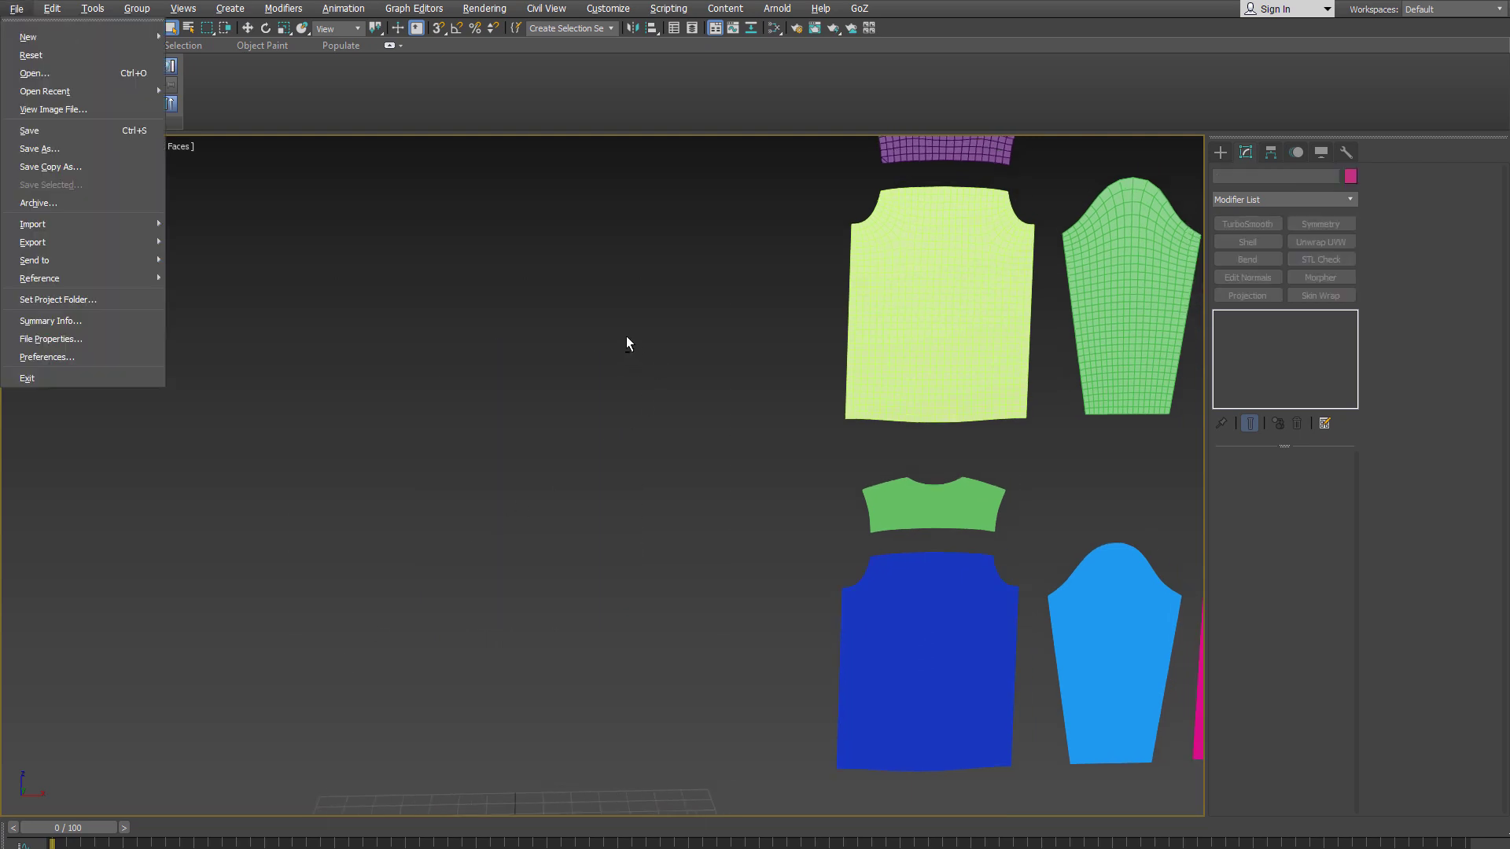
pyautogui.press('i')
pyautogui.press('i')
pyautogui.hotkey('alt', 'f')
pyautogui.press('i')
pyautogui.press('Return')
pyautogui.doubleClick(593, 353)
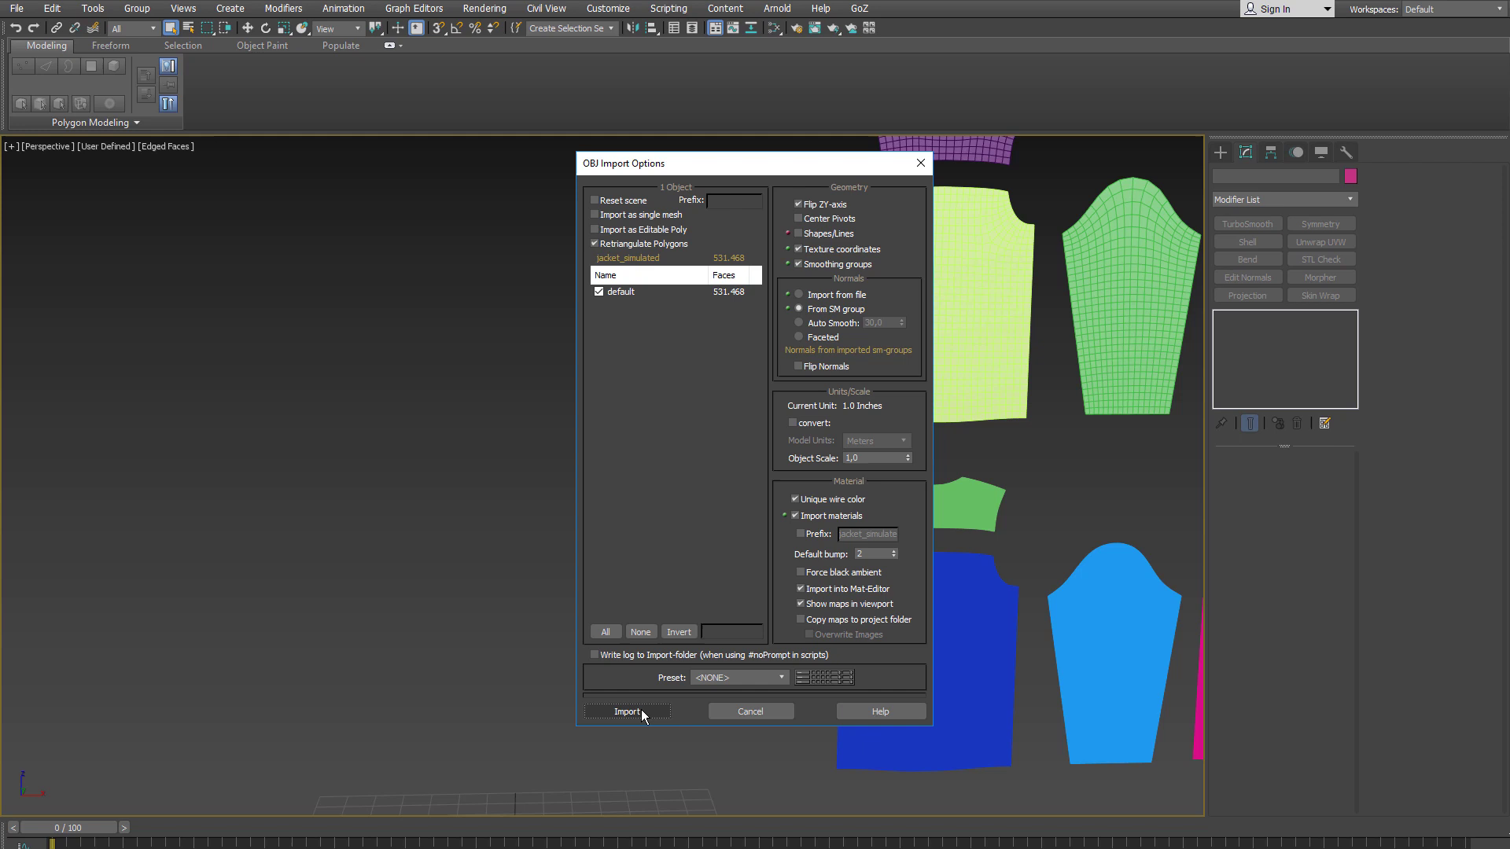
pyautogui.click(642, 712)
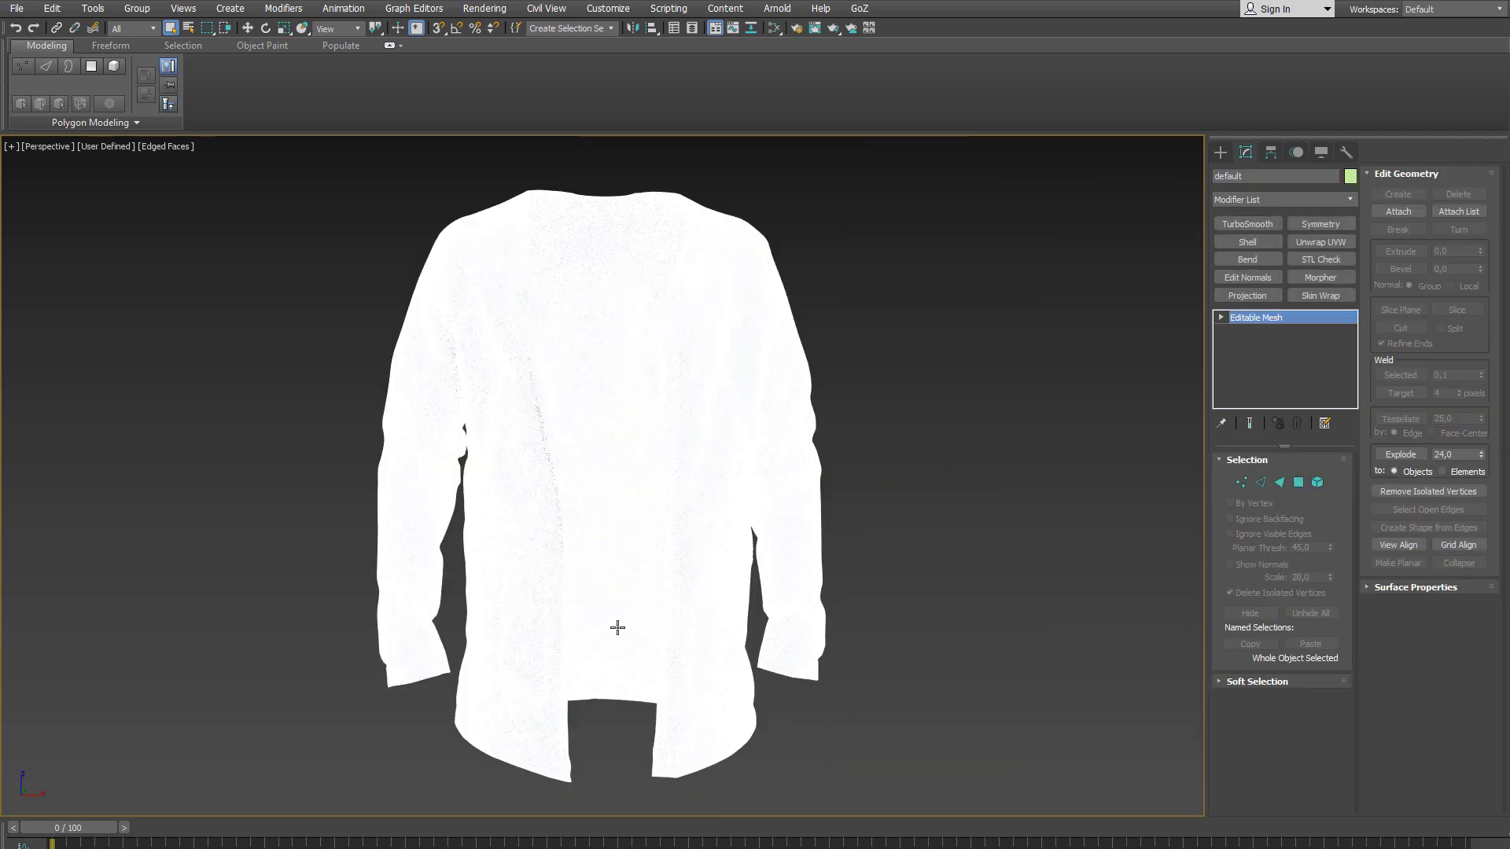
# Step: Convert the imported simulated jacket to an Editable Poly and display it without edged faces
pyautogui.moveTo(628, 600); pyautogui.dragTo(623, 593, button='middle')
pyautogui.keyDown('alt'); pyautogui.moveTo(647, 531); pyautogui.dragTo(657, 525, button='middle'); pyautogui.keyUp('alt')
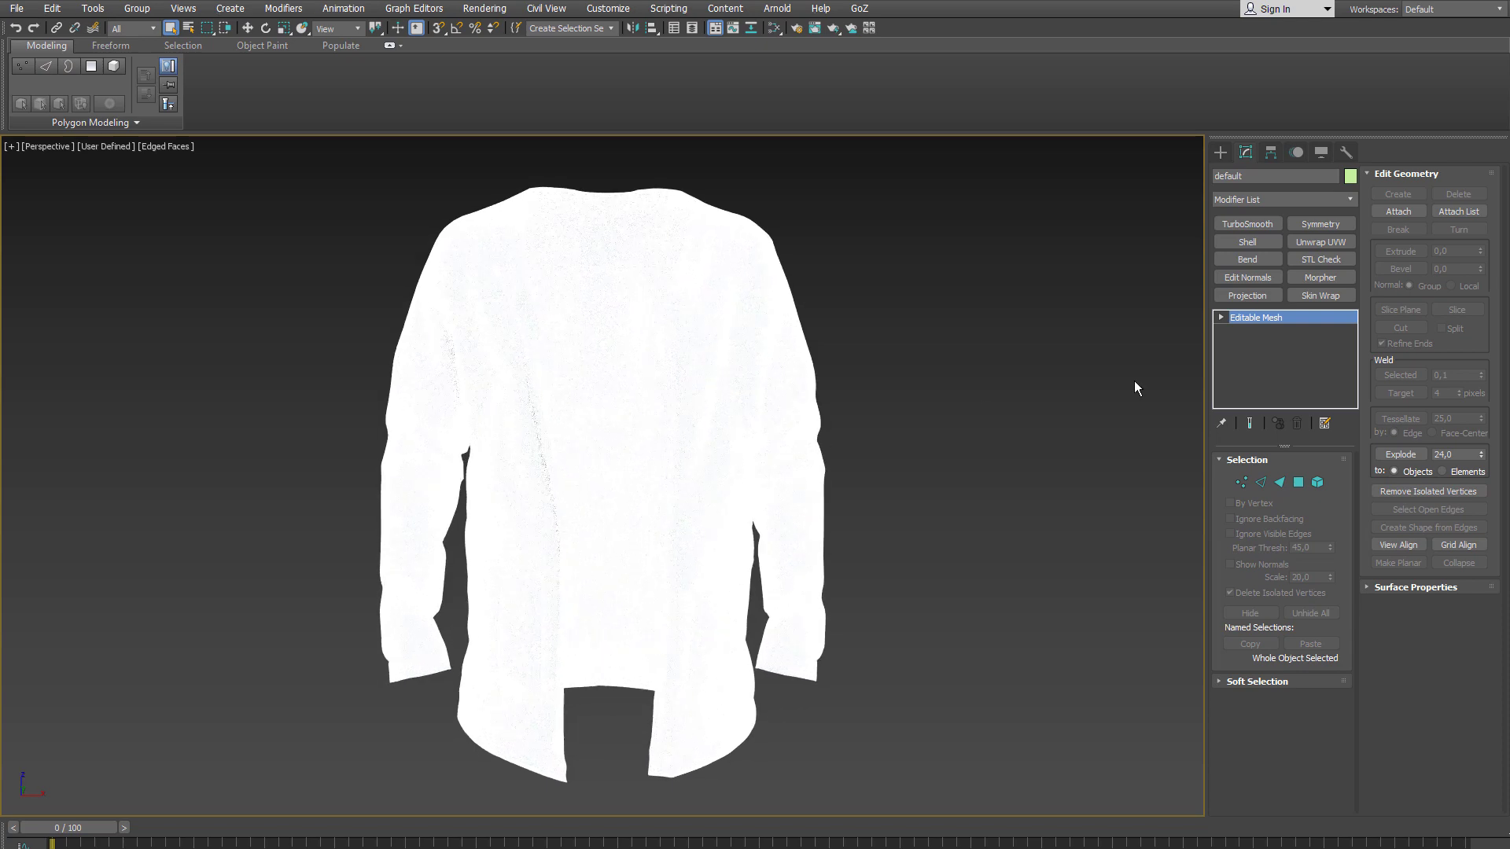
pyautogui.moveTo(857, 432); pyautogui.dragTo(865, 456, button='middle')
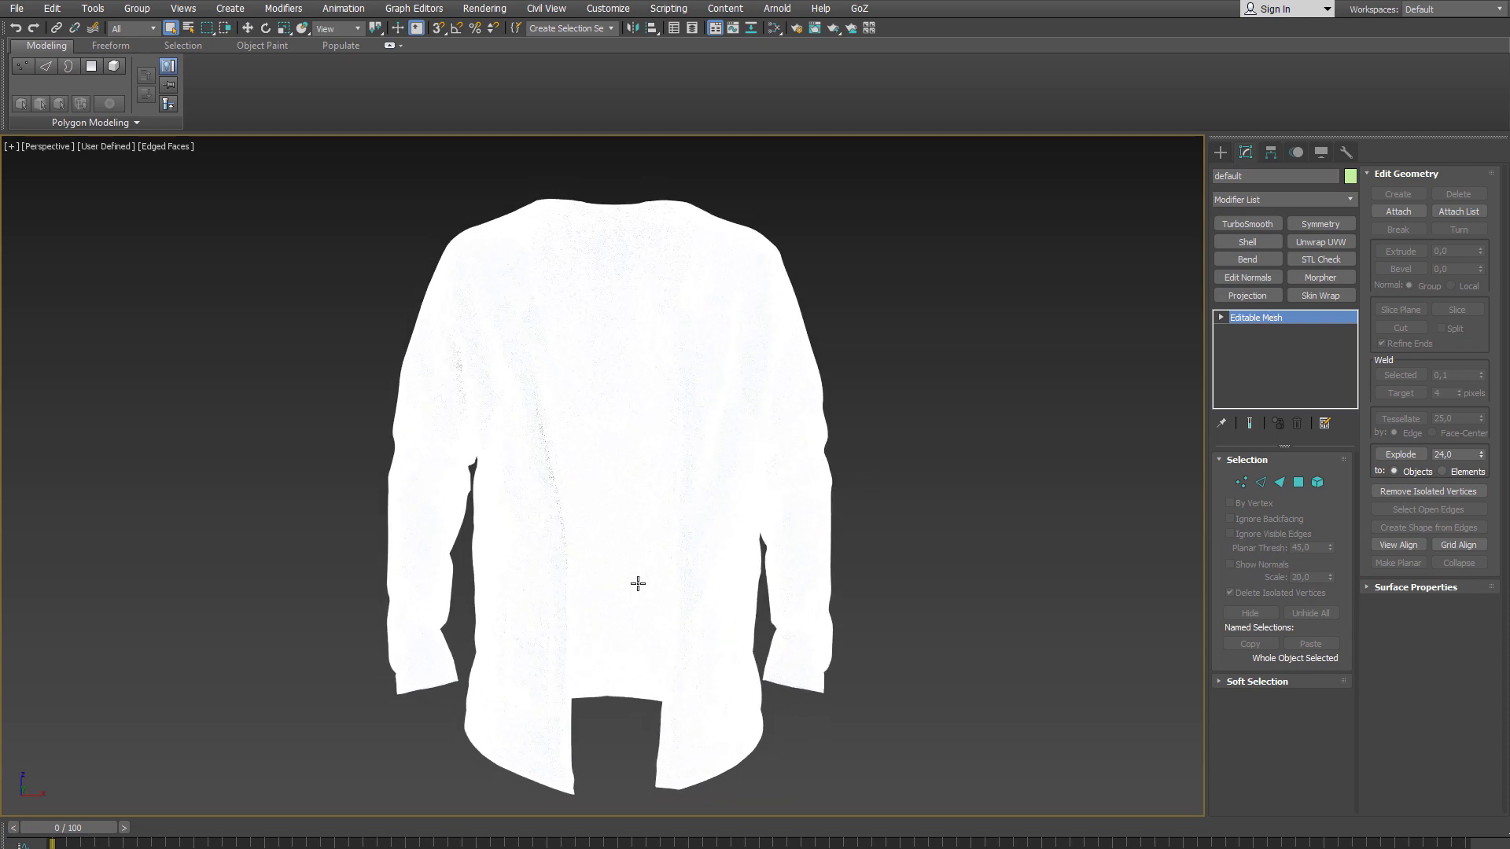
pyautogui.keyDown('alt'); pyautogui.moveTo(637, 583); pyautogui.dragTo(654, 575, button='middle'); pyautogui.keyUp('alt')
pyautogui.rightClick(652, 528)
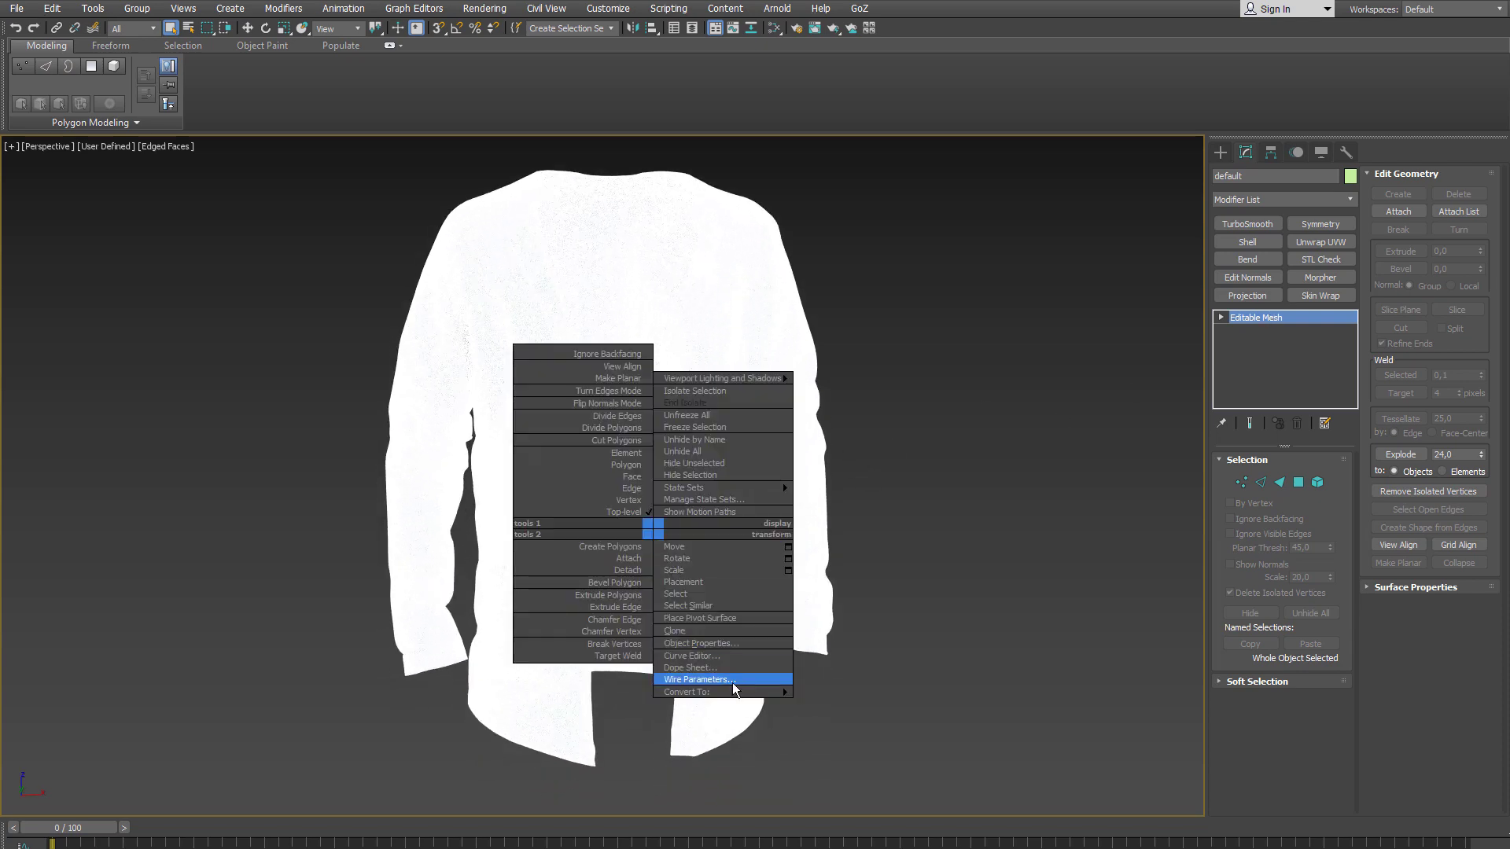
pyautogui.moveTo(724, 696)
pyautogui.click(845, 704)
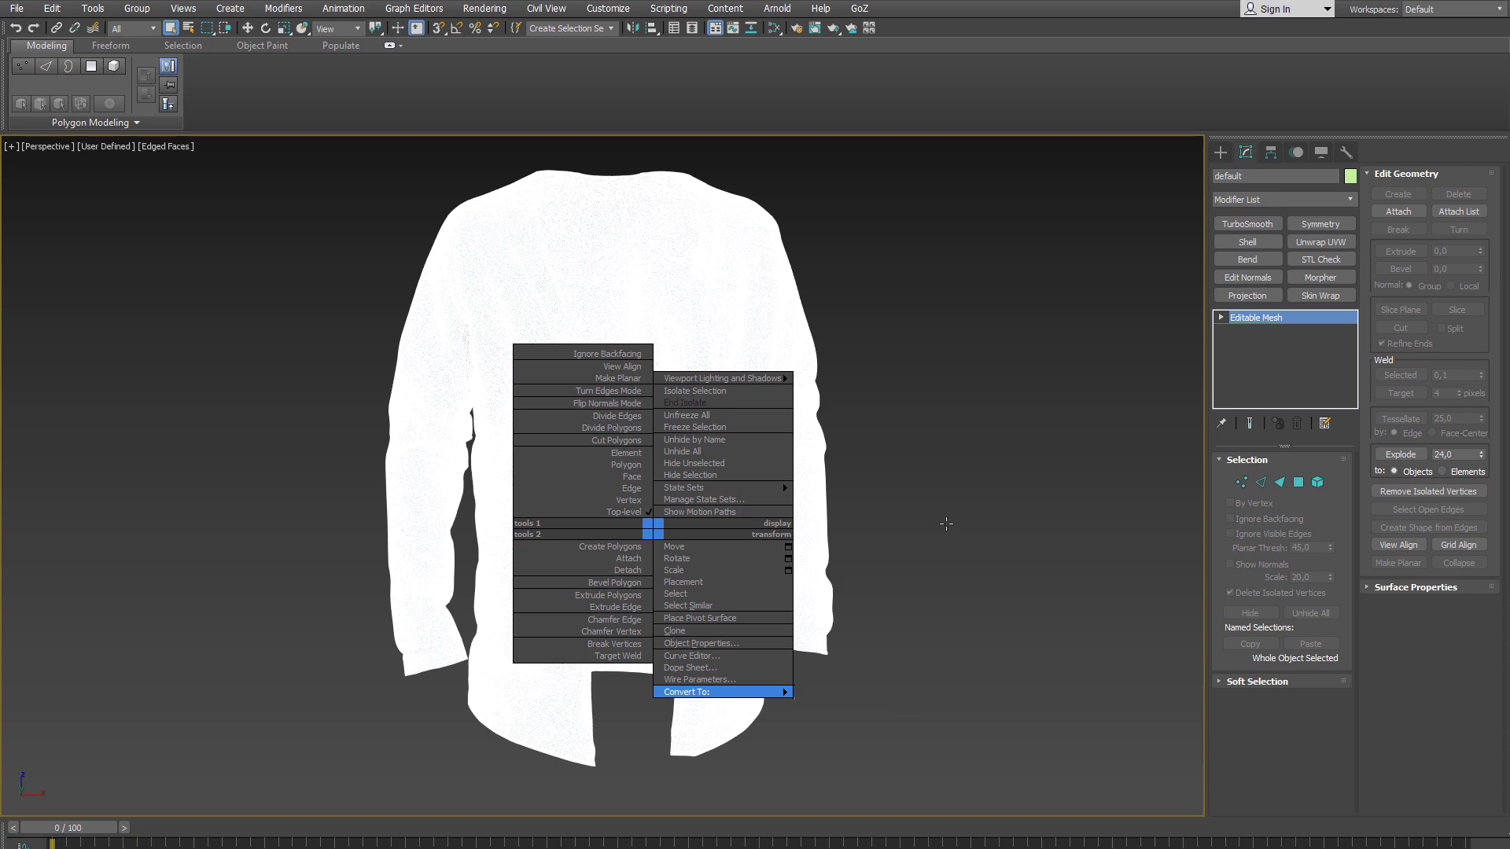
pyautogui.press('F4')
pyautogui.moveTo(946, 493); pyautogui.dragTo(925, 533, button='middle')
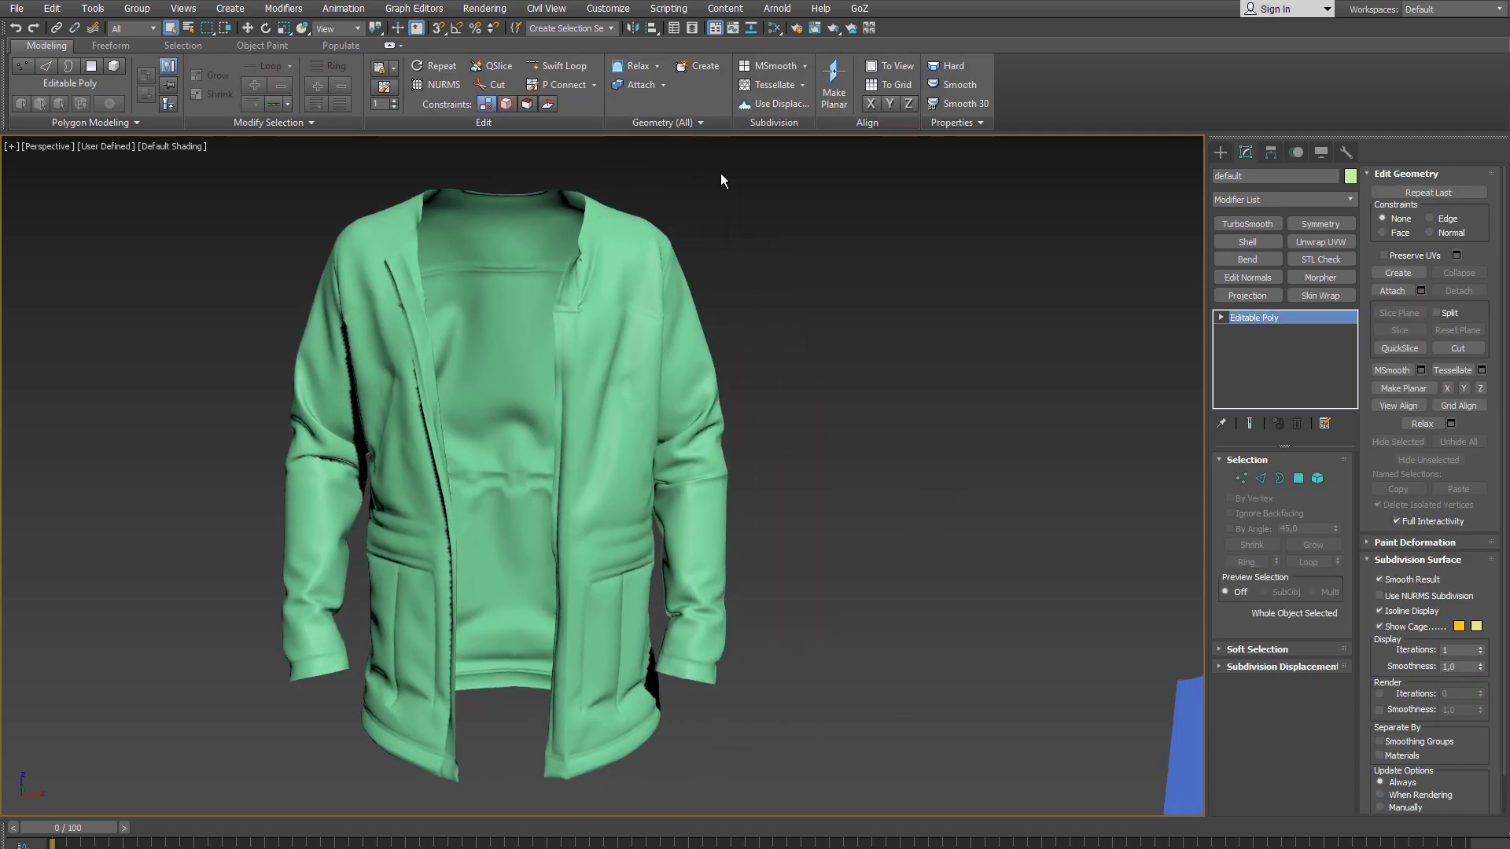
# Step: Run a new MAXScript containing $.material=? to clear the material of the selected jacket
pyautogui.click(669, 9)
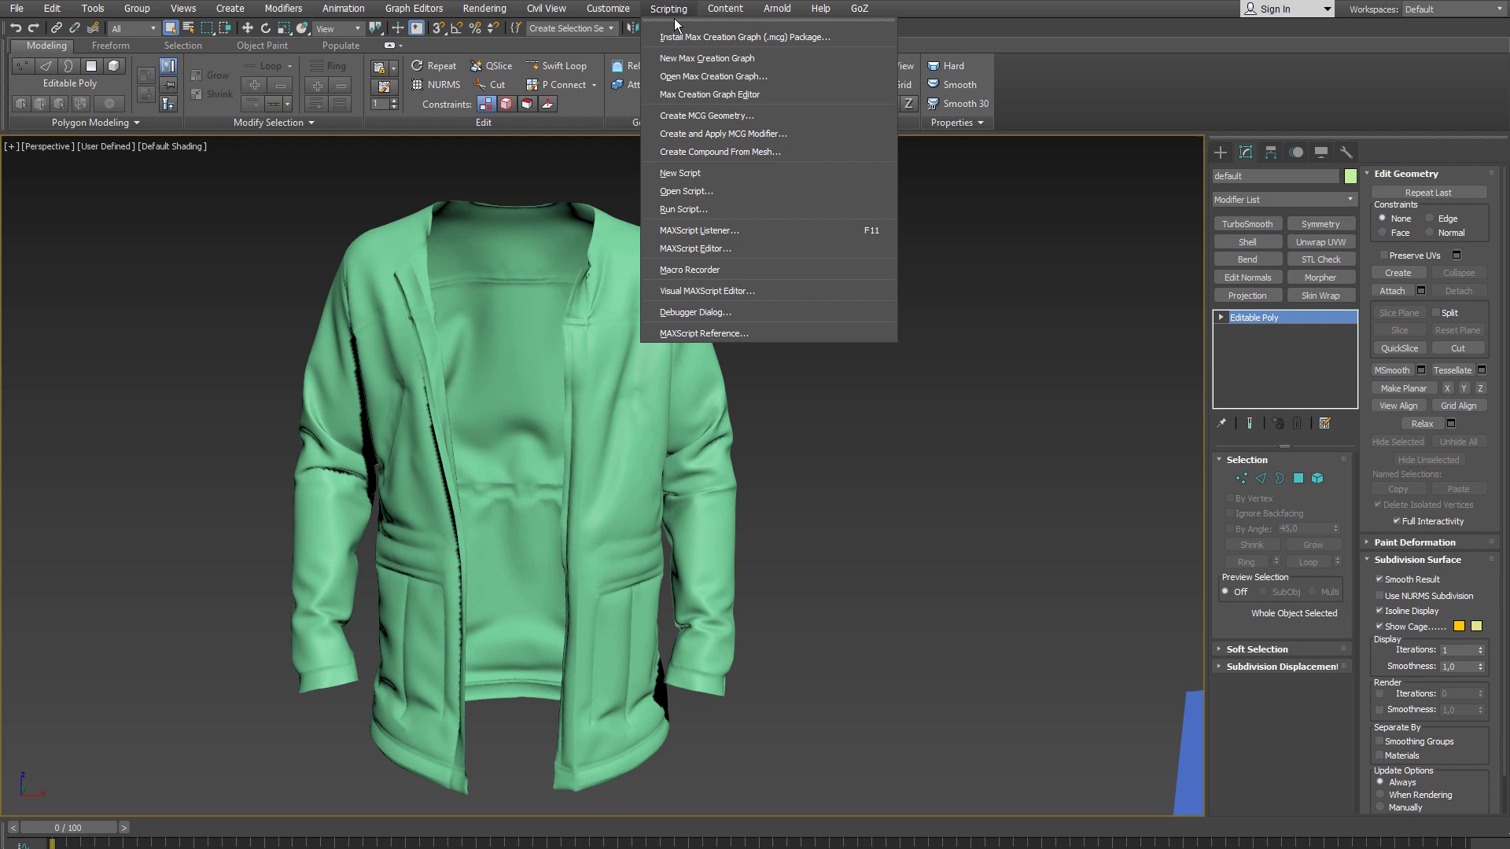
pyautogui.click(725, 171)
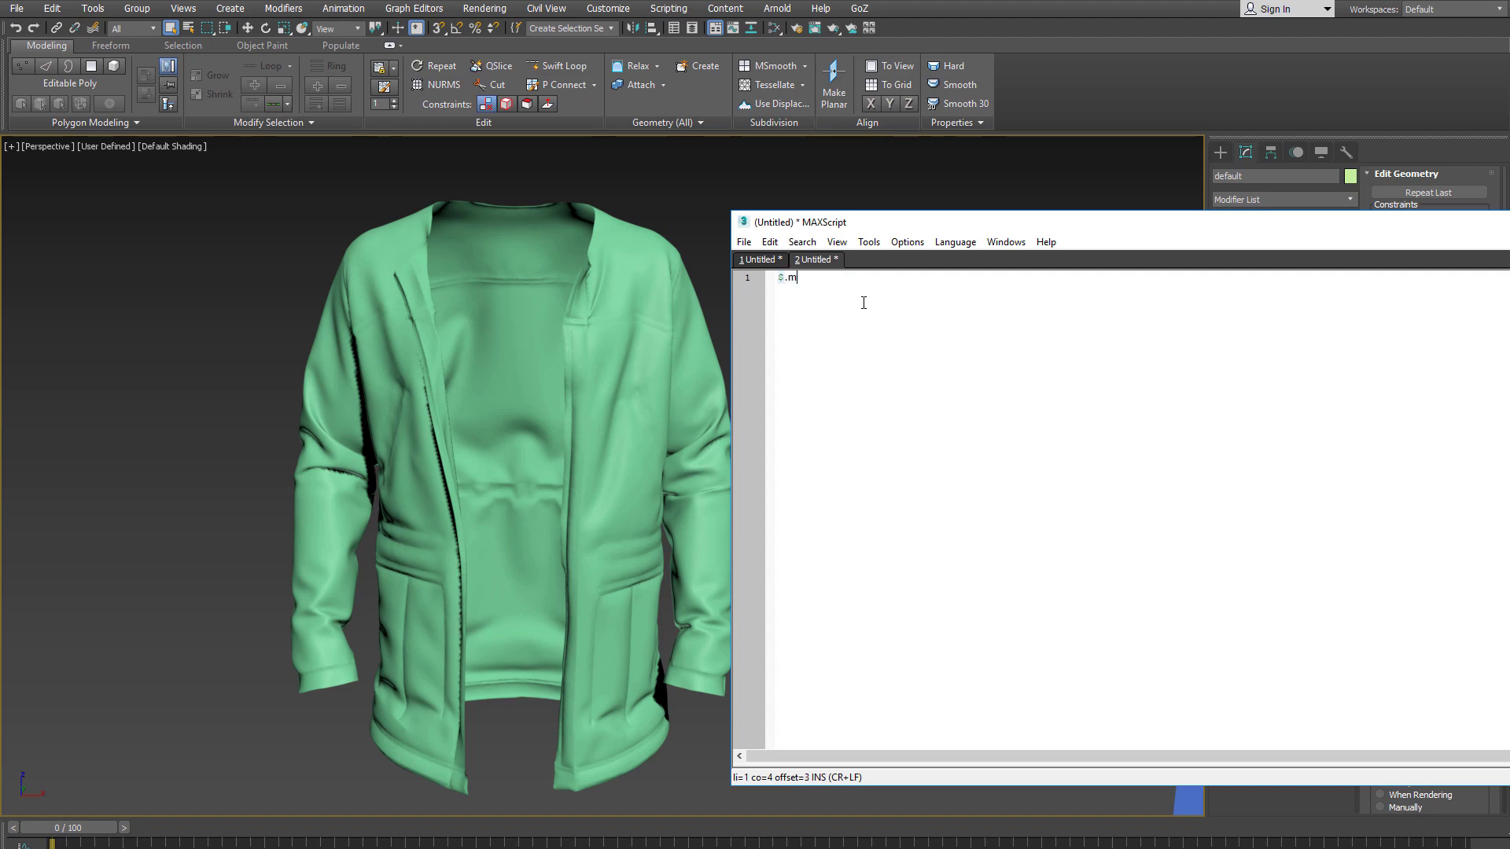
pyautogui.write('.material=?')
pyautogui.hotkey('ctrl', 'e')
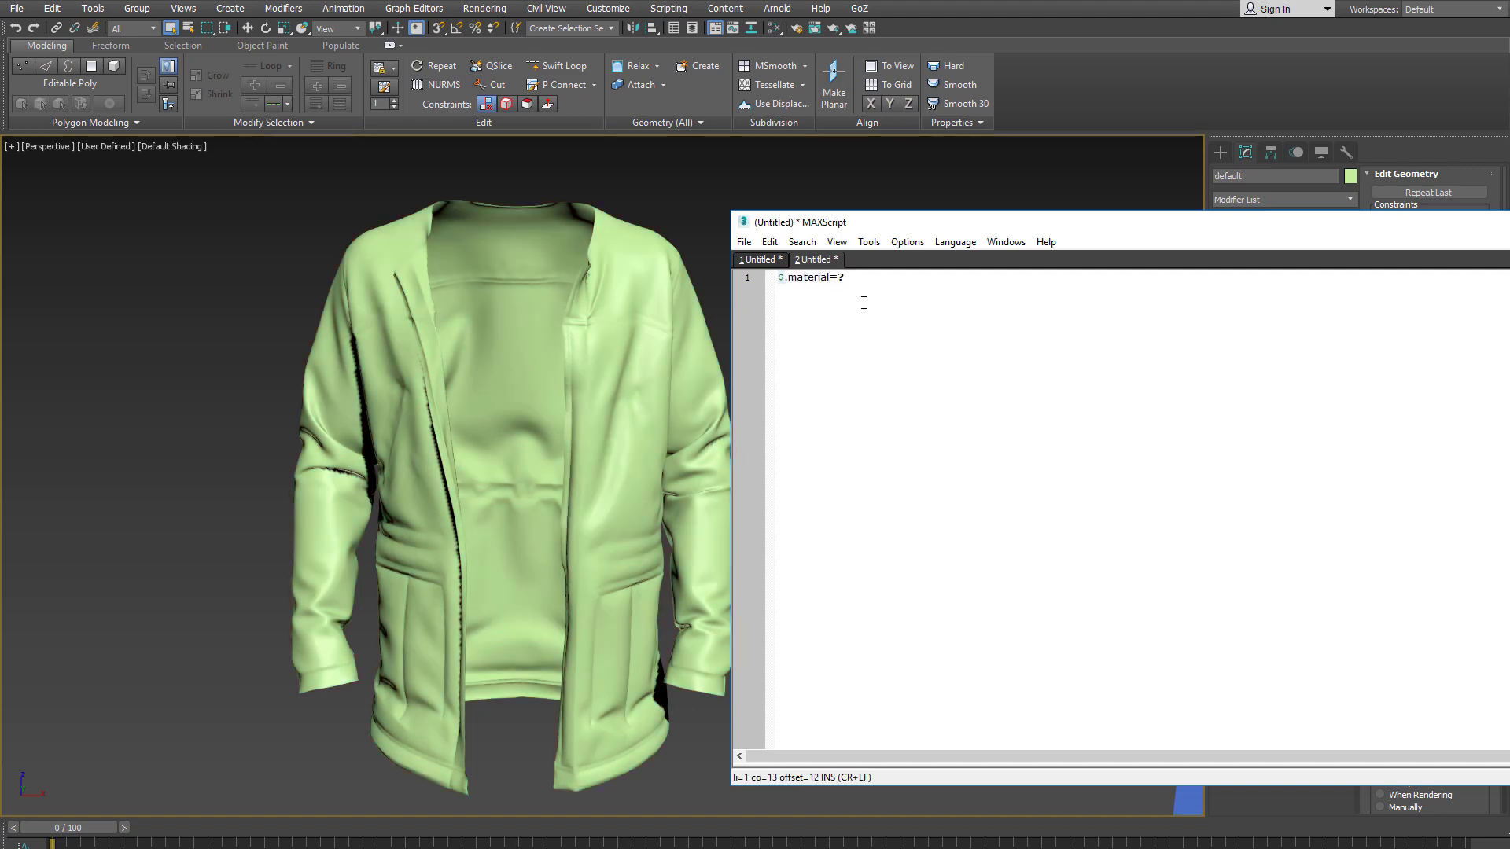
pyautogui.moveTo(620, 523); pyautogui.dragTo(609, 526, button='middle')
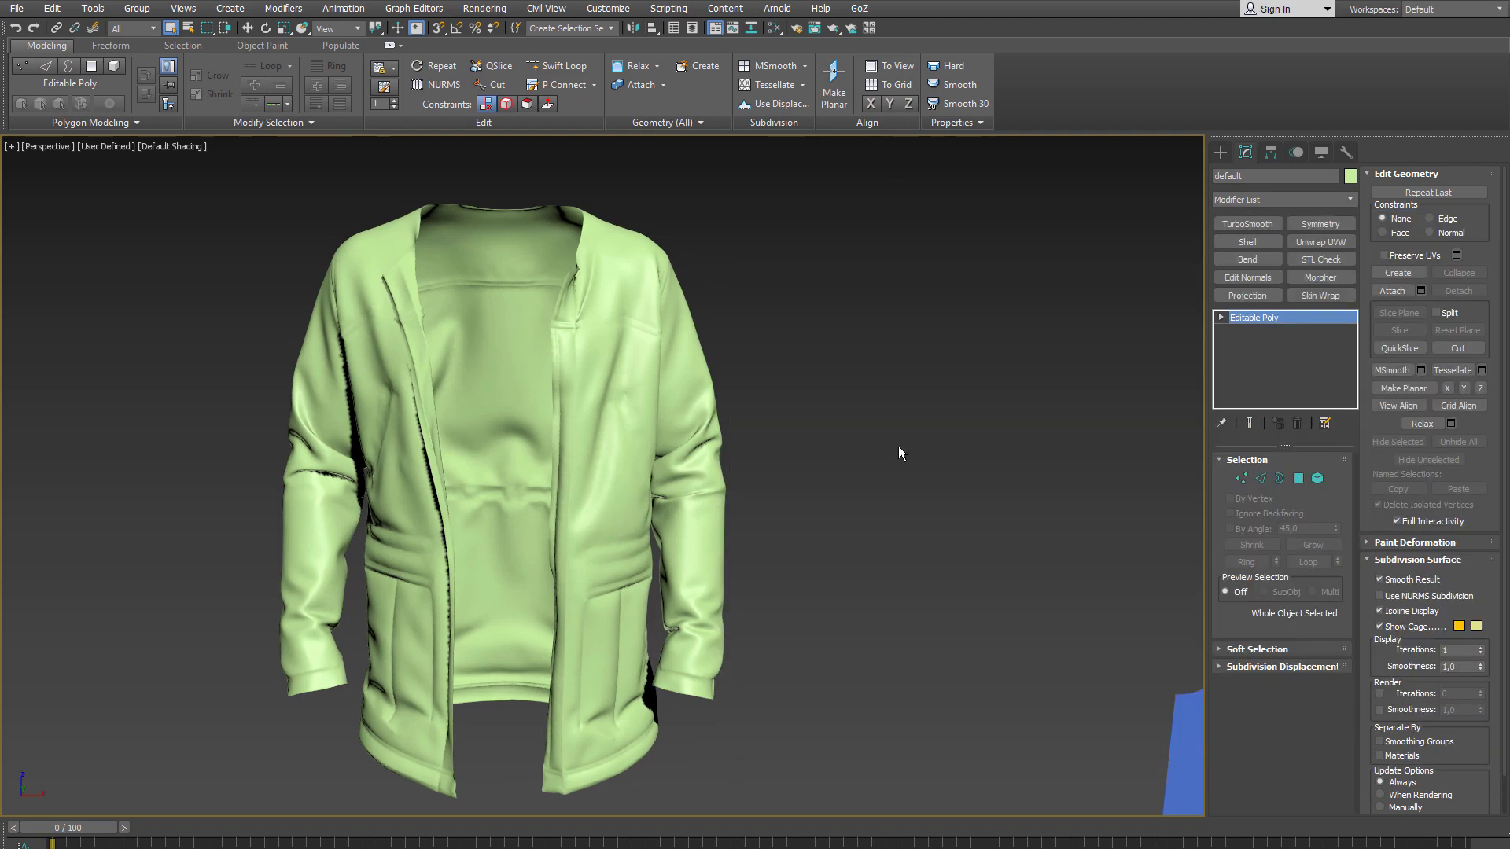
# Step: Select one sleeve of the simulated jacket as an element and detach it as a separate object
pyautogui.keyDown('alt'); pyautogui.moveTo(676, 447); pyautogui.dragTo(735, 441, button='middle'); pyautogui.keyUp('alt')
pyautogui.keyDown('alt'); pyautogui.moveTo(735, 442); pyautogui.dragTo(800, 434, button='middle'); pyautogui.keyUp('alt')
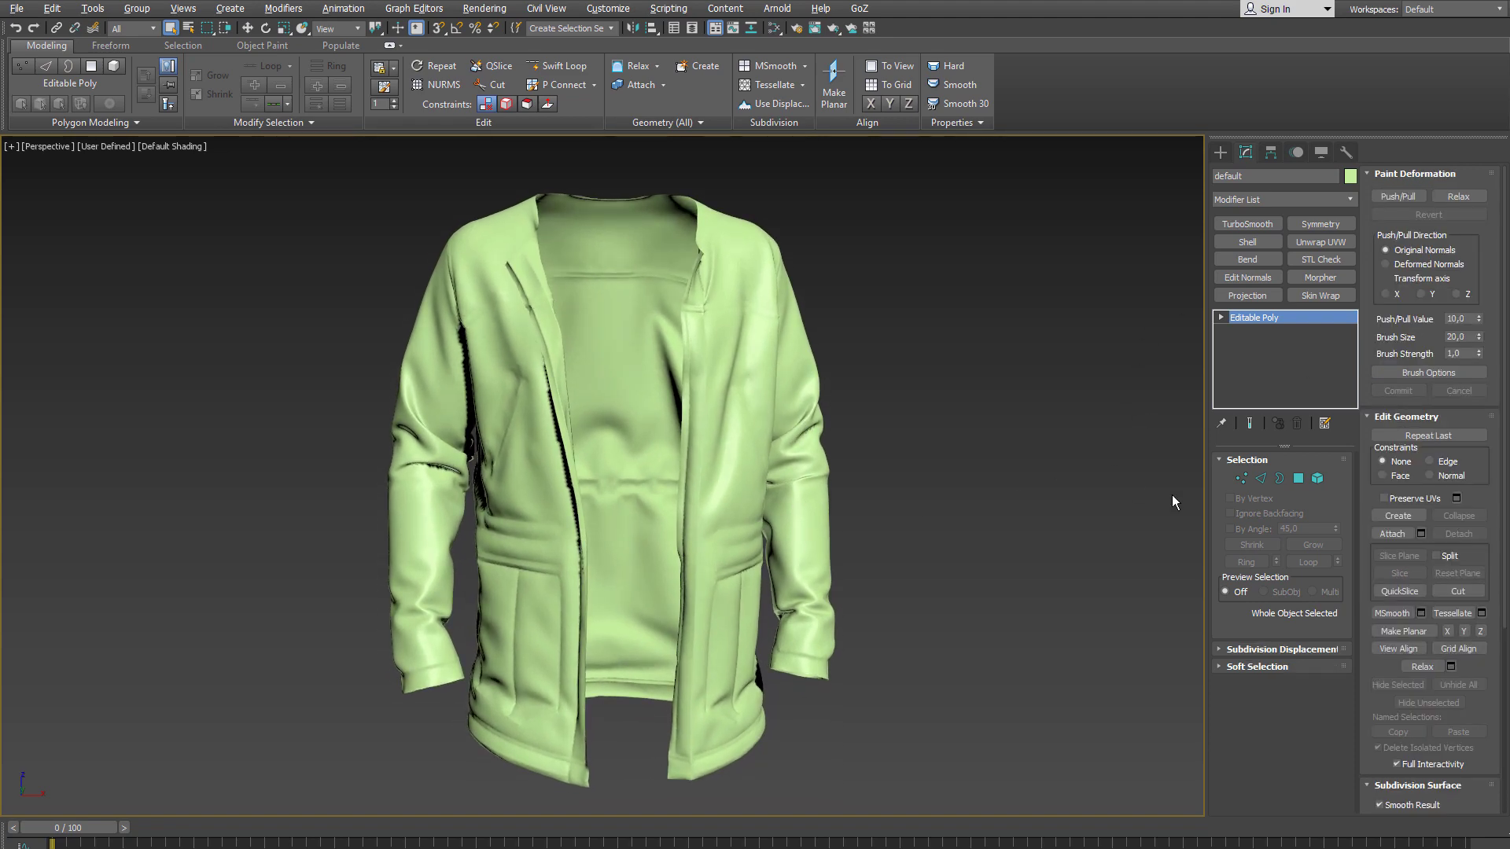
pyautogui.click(1316, 480)
pyautogui.click(426, 582)
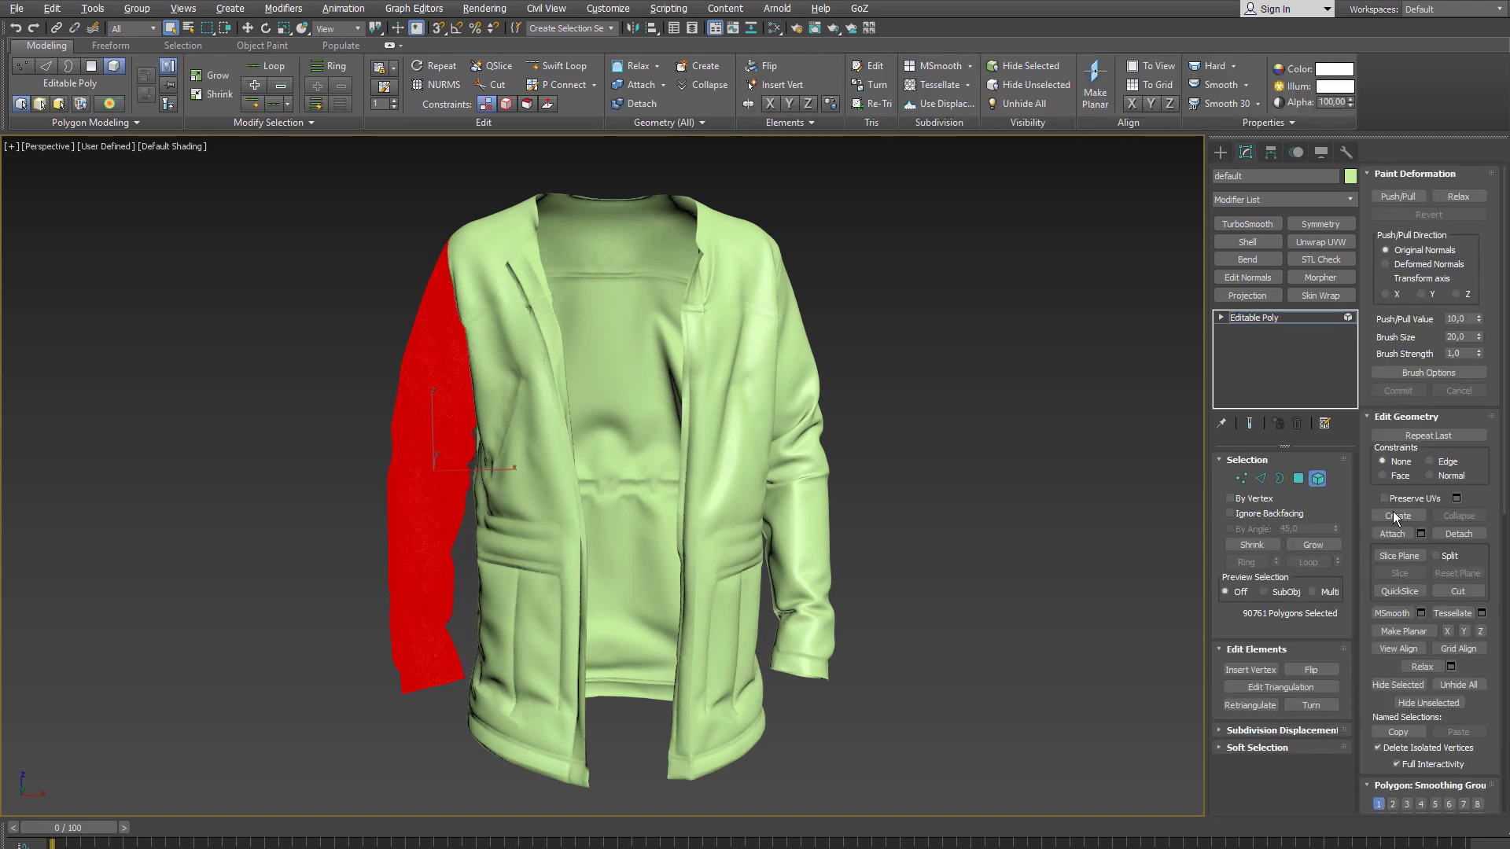
pyautogui.click(1458, 534)
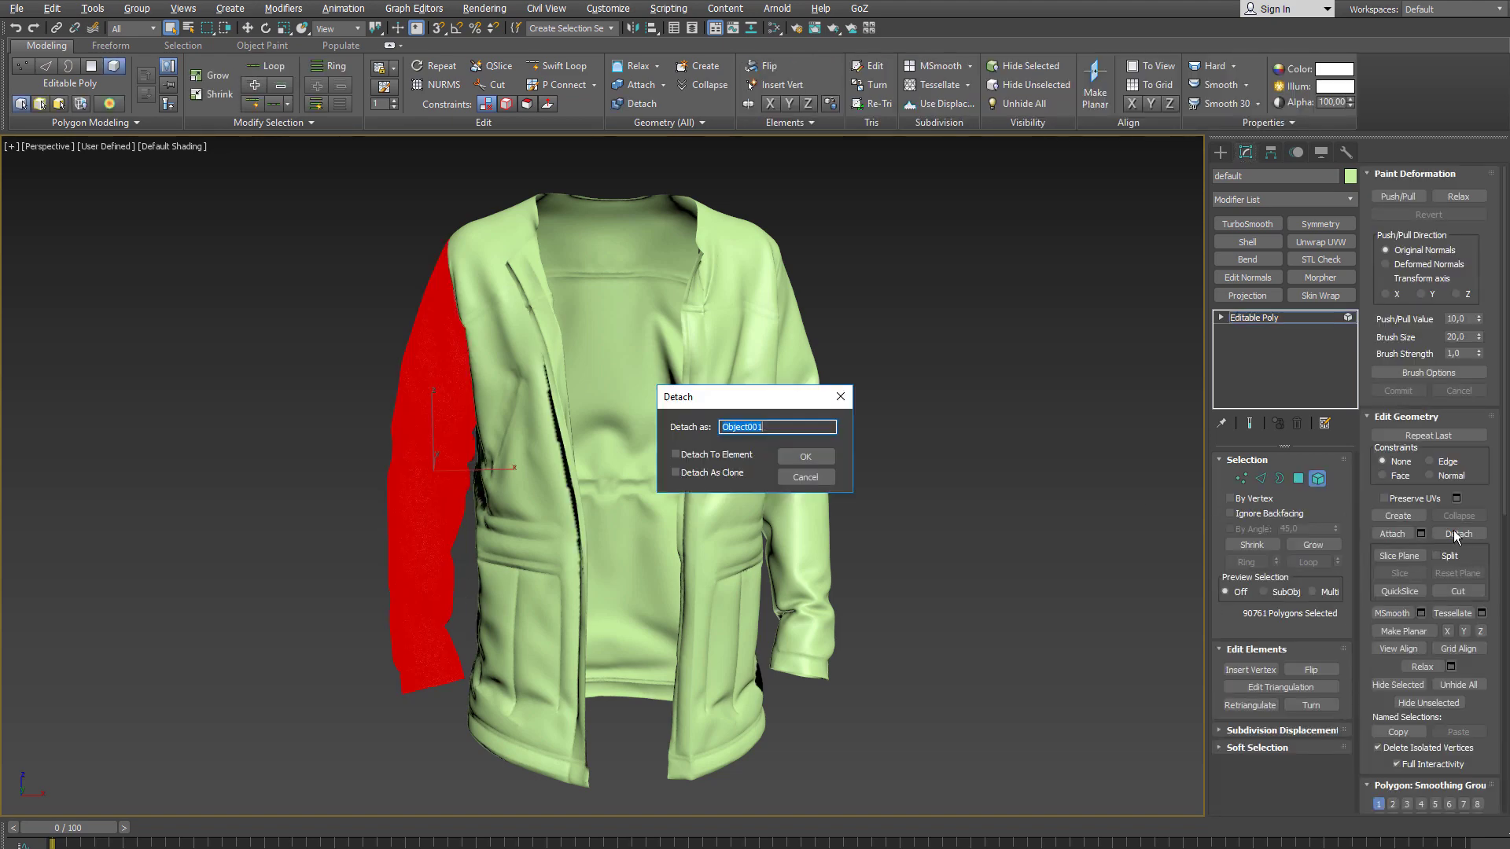
pyautogui.click(807, 457)
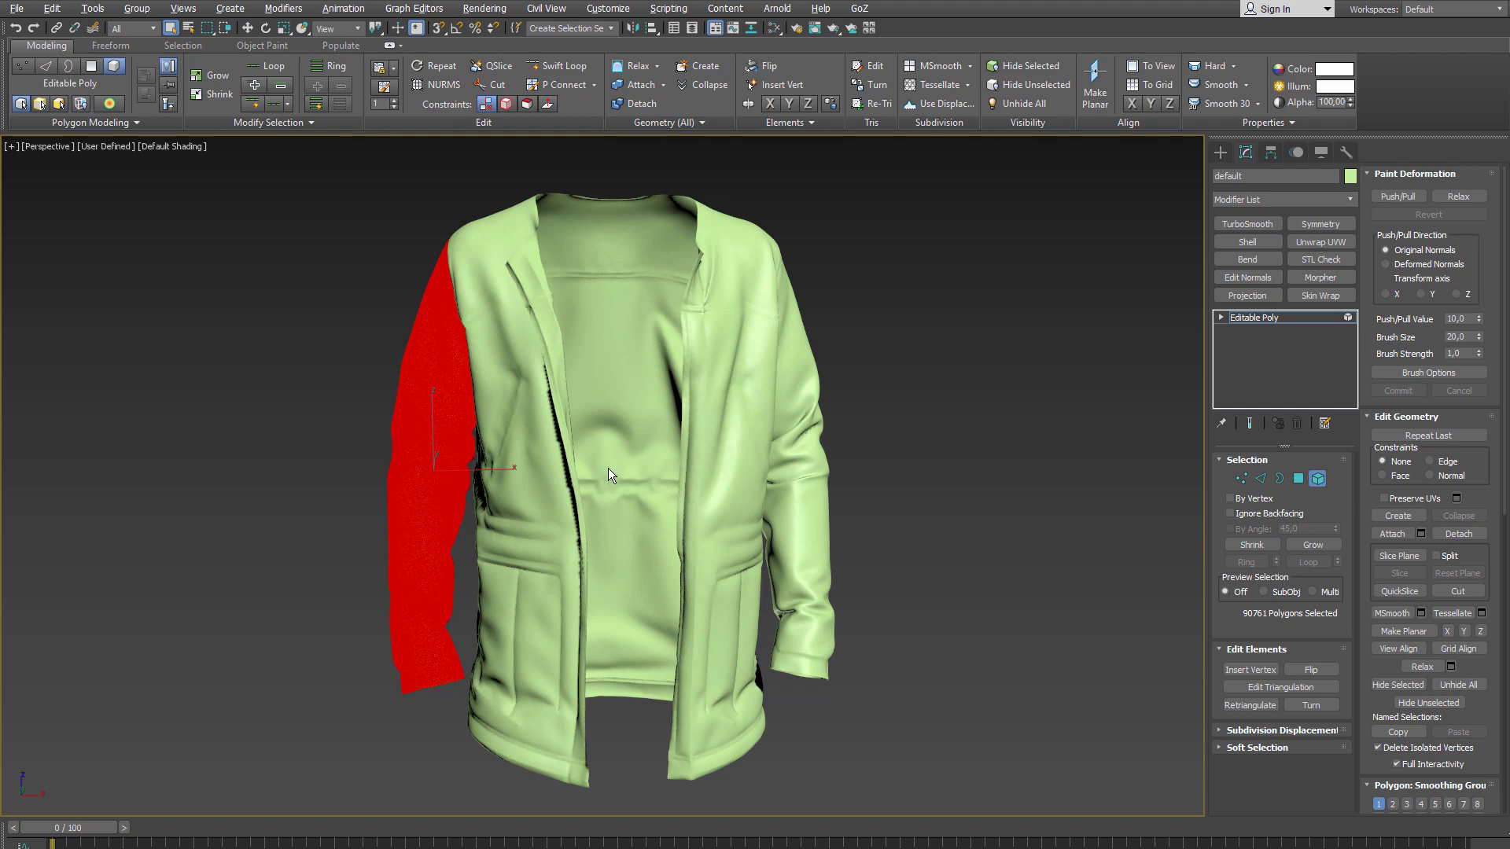
# Step: Detach the front panel and the shoulder piece beside the detached sleeve as two separate objects
pyautogui.click(555, 550)
pyautogui.click(1457, 534)
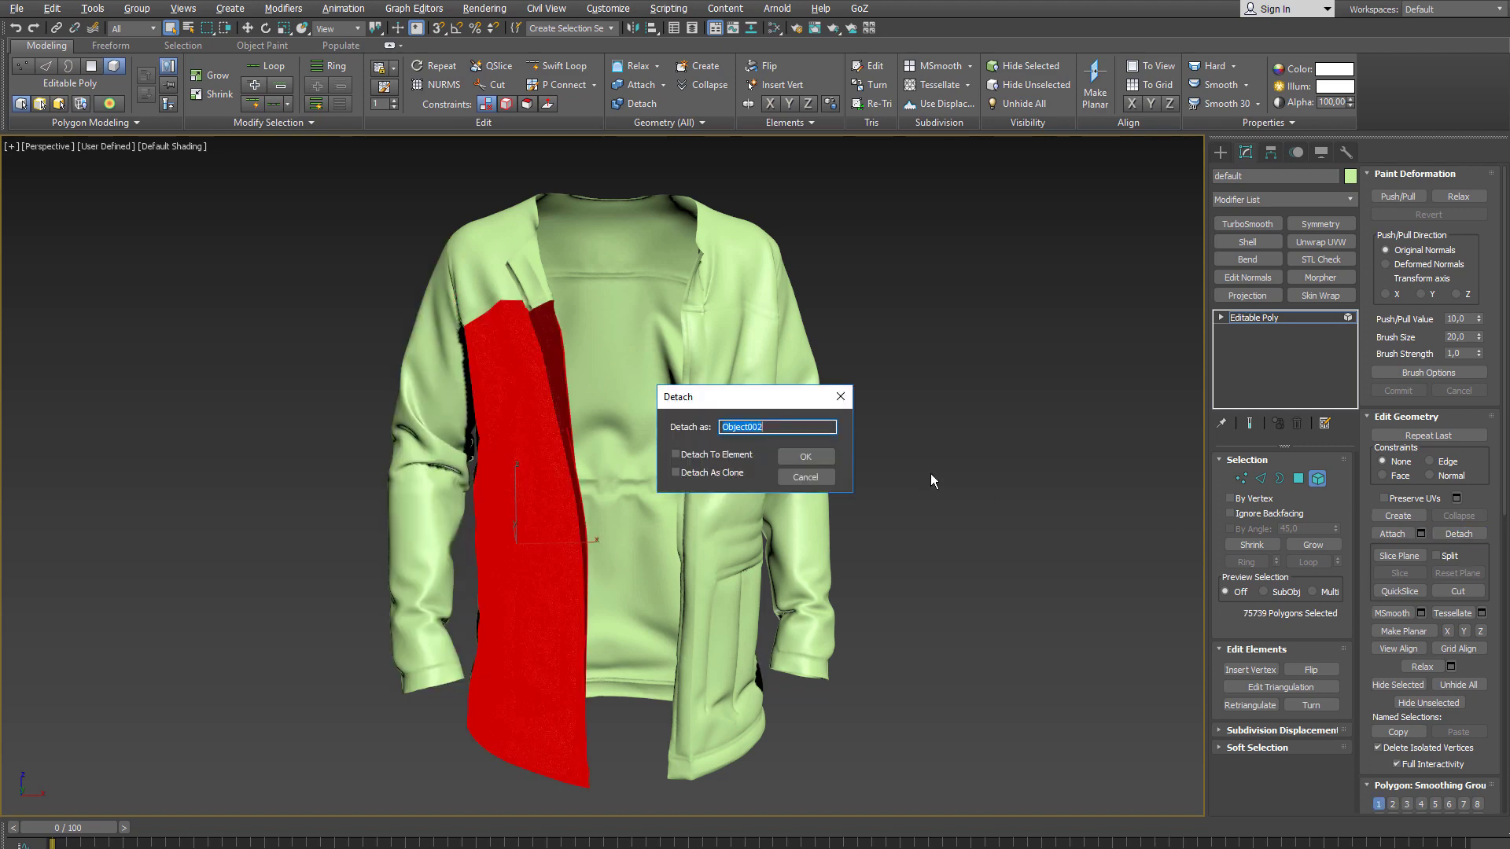
pyautogui.click(807, 457)
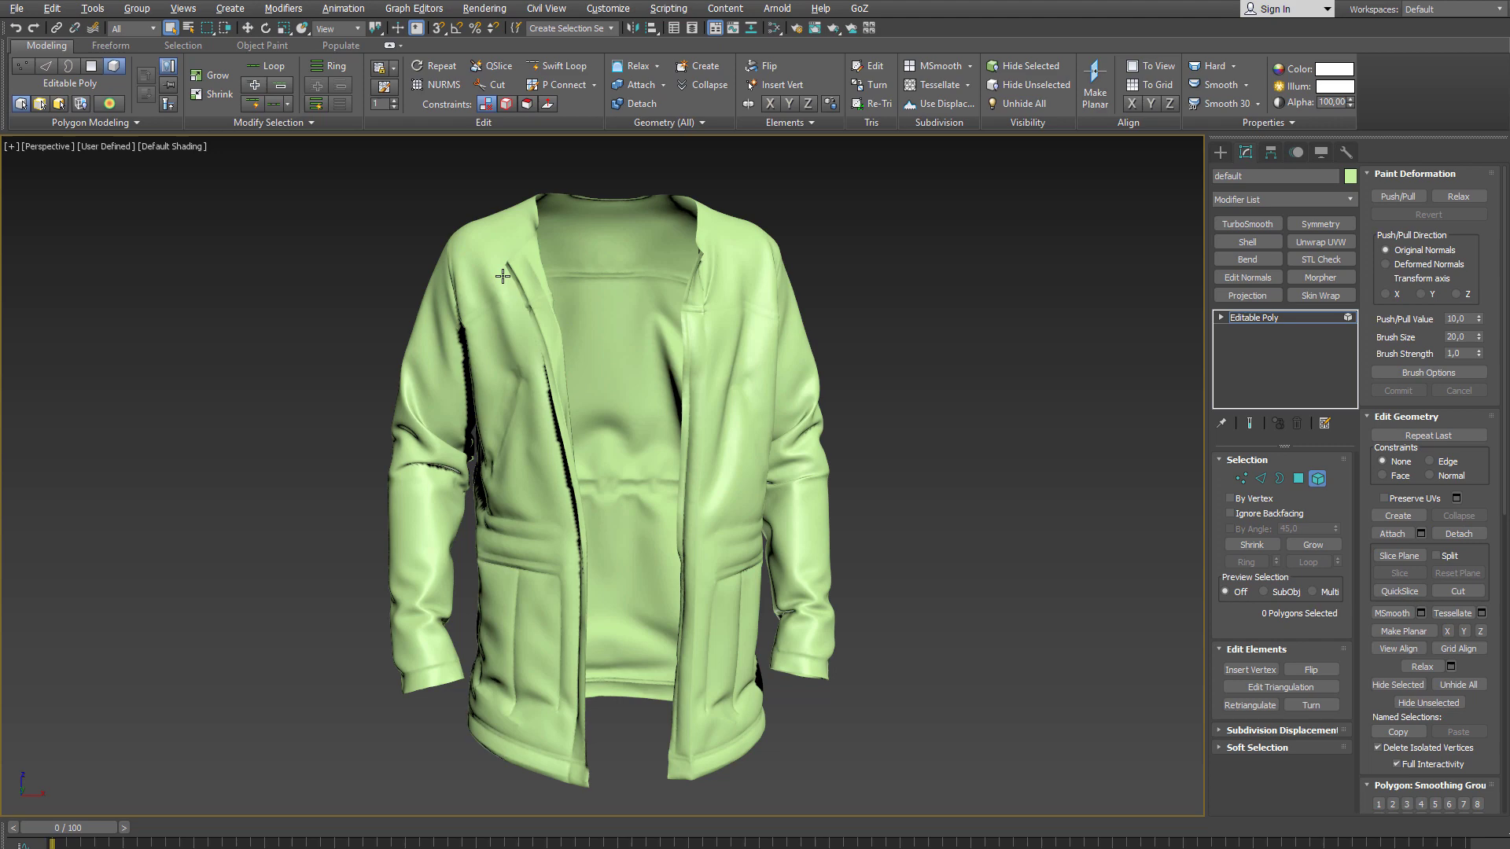
pyautogui.click(501, 271)
pyautogui.click(1457, 534)
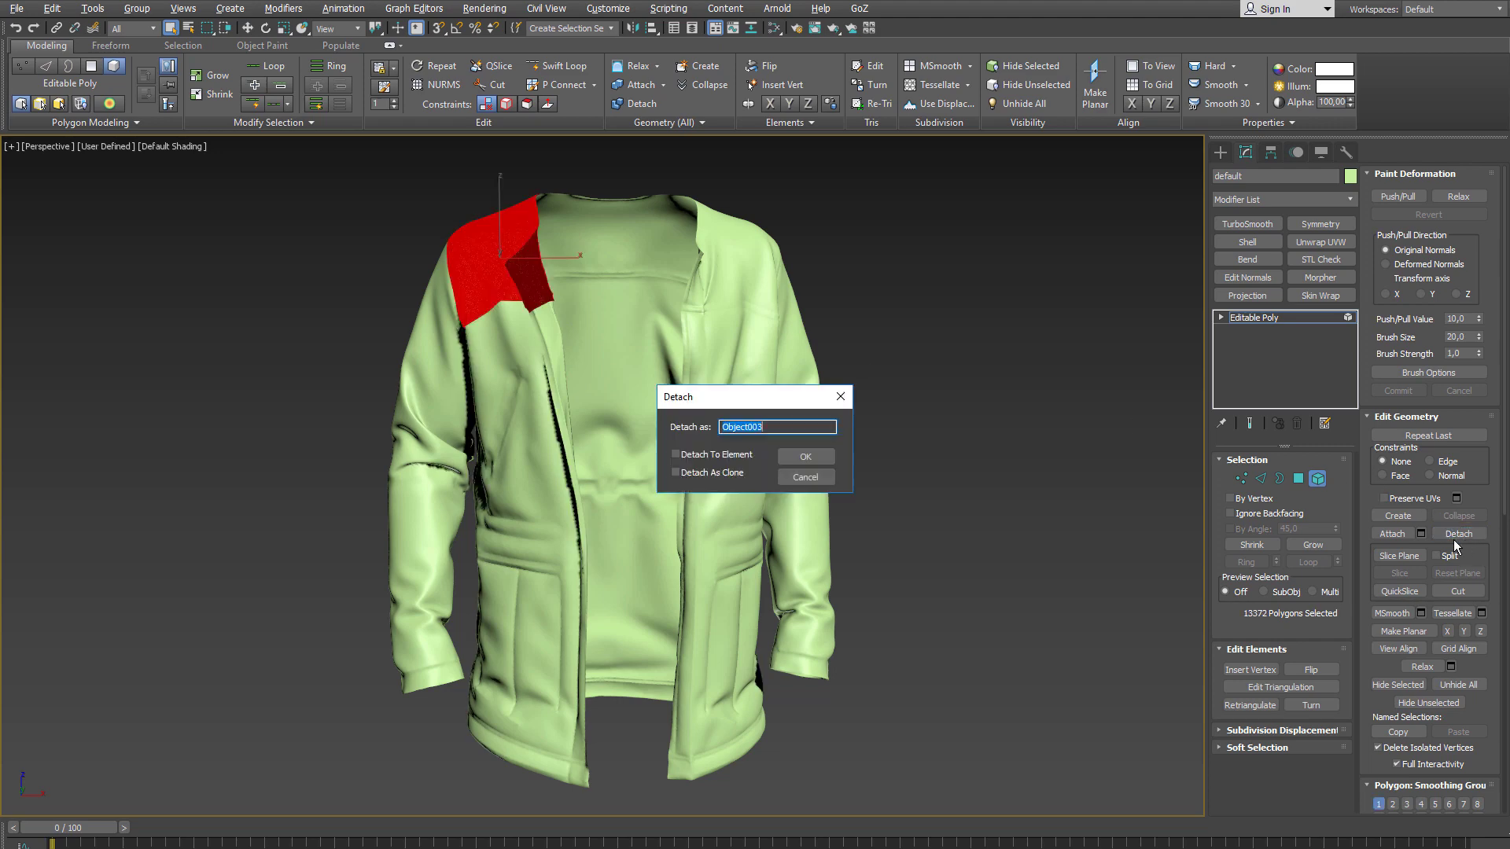
pyautogui.click(804, 454)
# Step: Leave element editing and delete the undetached remainder of the simulated jacket
pyautogui.keyDown('alt'); pyautogui.moveTo(849, 447); pyautogui.dragTo(827, 412, button='middle'); pyautogui.keyUp('alt')
pyautogui.press('5')
pyautogui.moveTo(876, 407); pyautogui.dragTo(761, 527)
pyautogui.moveTo(808, 511)
pyautogui.keyDown('alt'); pyautogui.mouseDown(button='middle')
pyautogui.moveTo(852, 465)
pyautogui.moveTo(768, 499)
pyautogui.moveTo(796, 502)
pyautogui.mouseUp(button='middle'); pyautogui.keyUp('alt')
# Step: Give the detached front panel a blue object color and the detached shoulder piece a pink one
pyautogui.click(1350, 176)
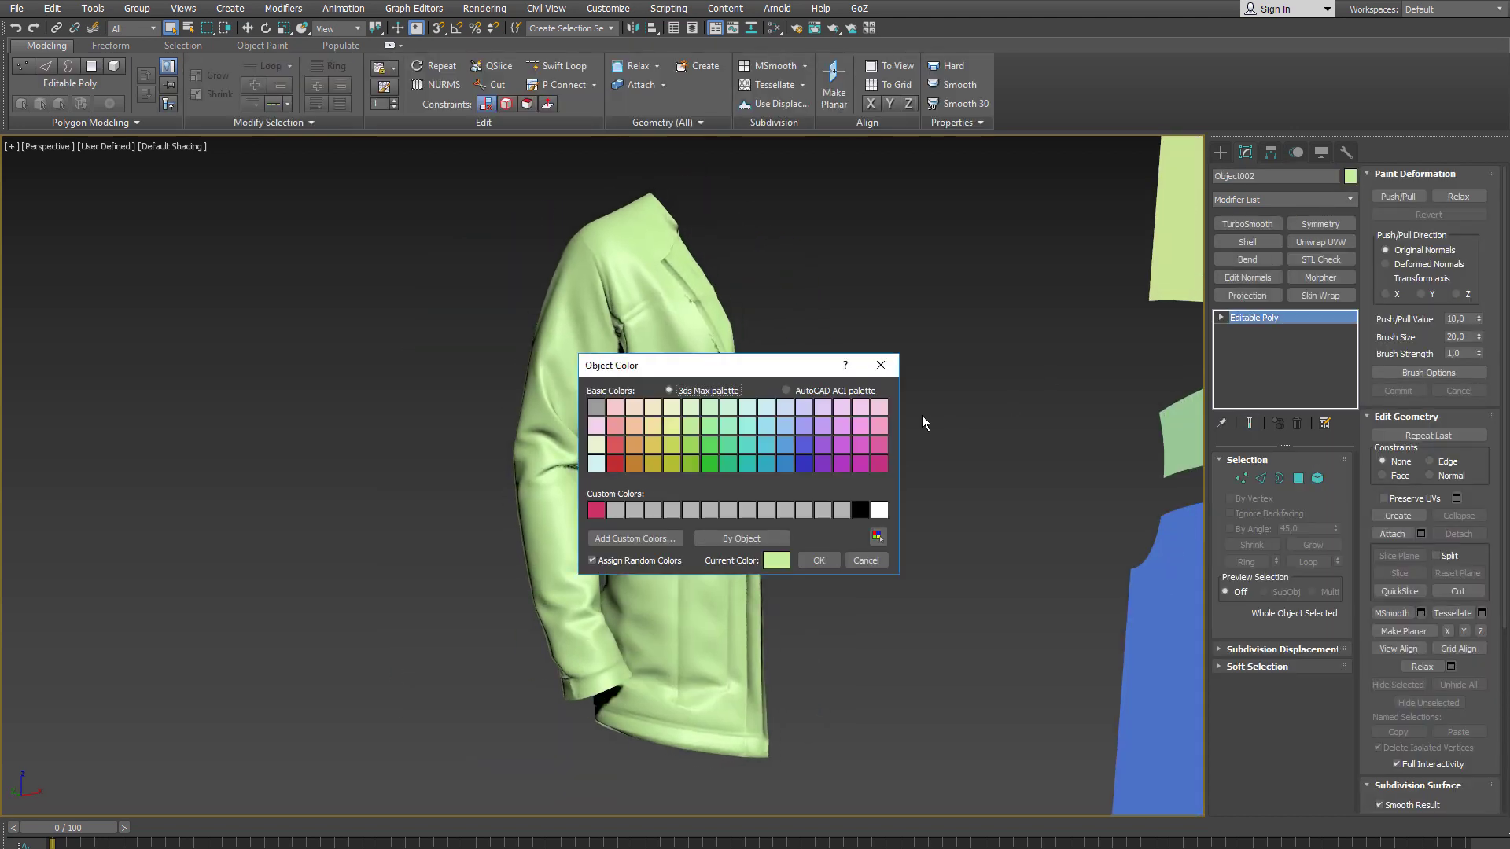
pyautogui.click(803, 445)
pyautogui.click(819, 559)
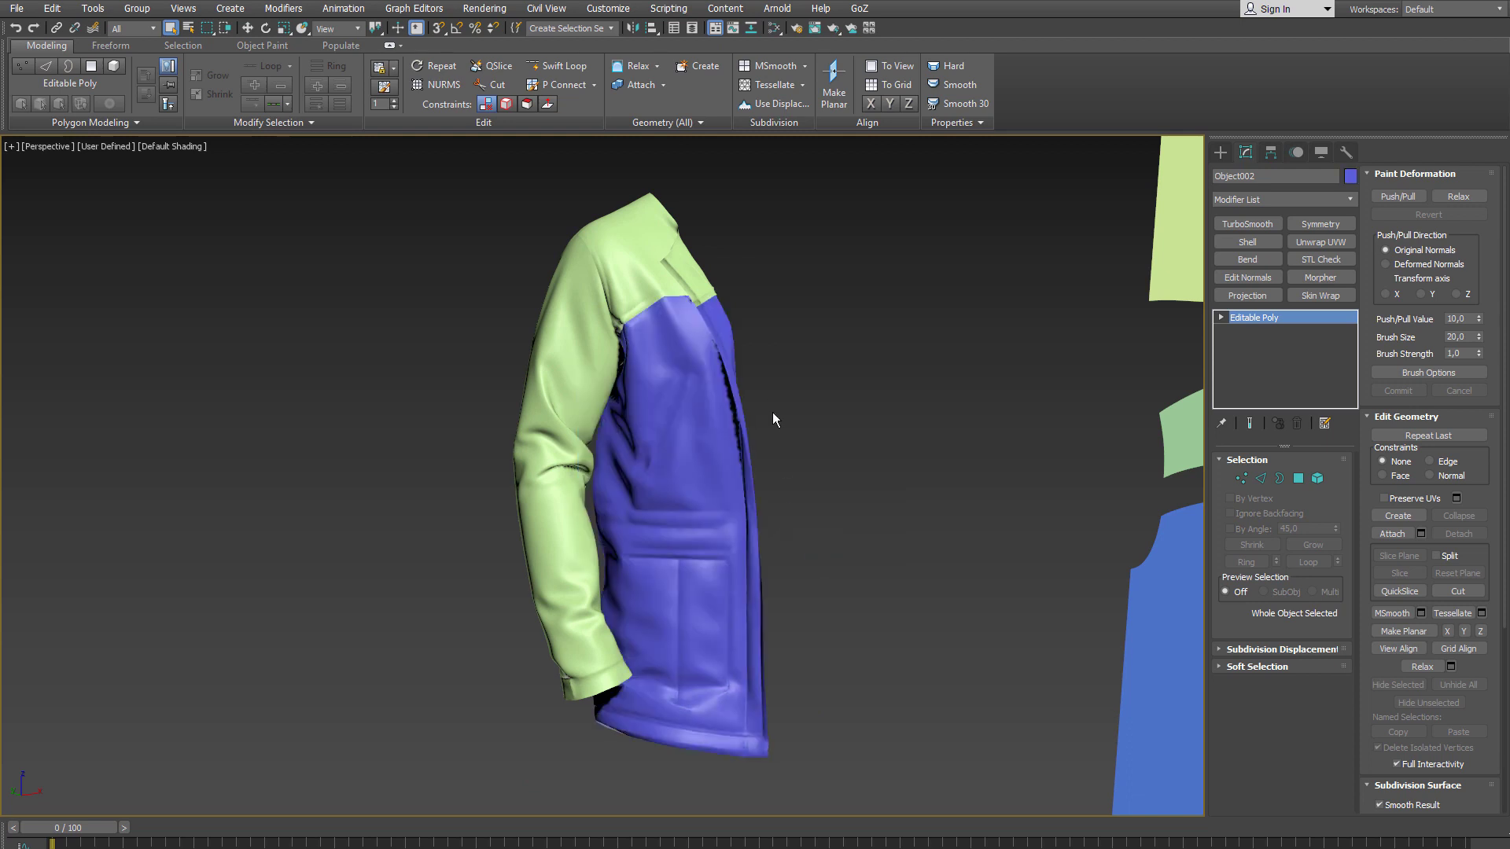
pyautogui.click(672, 292)
pyautogui.click(1350, 177)
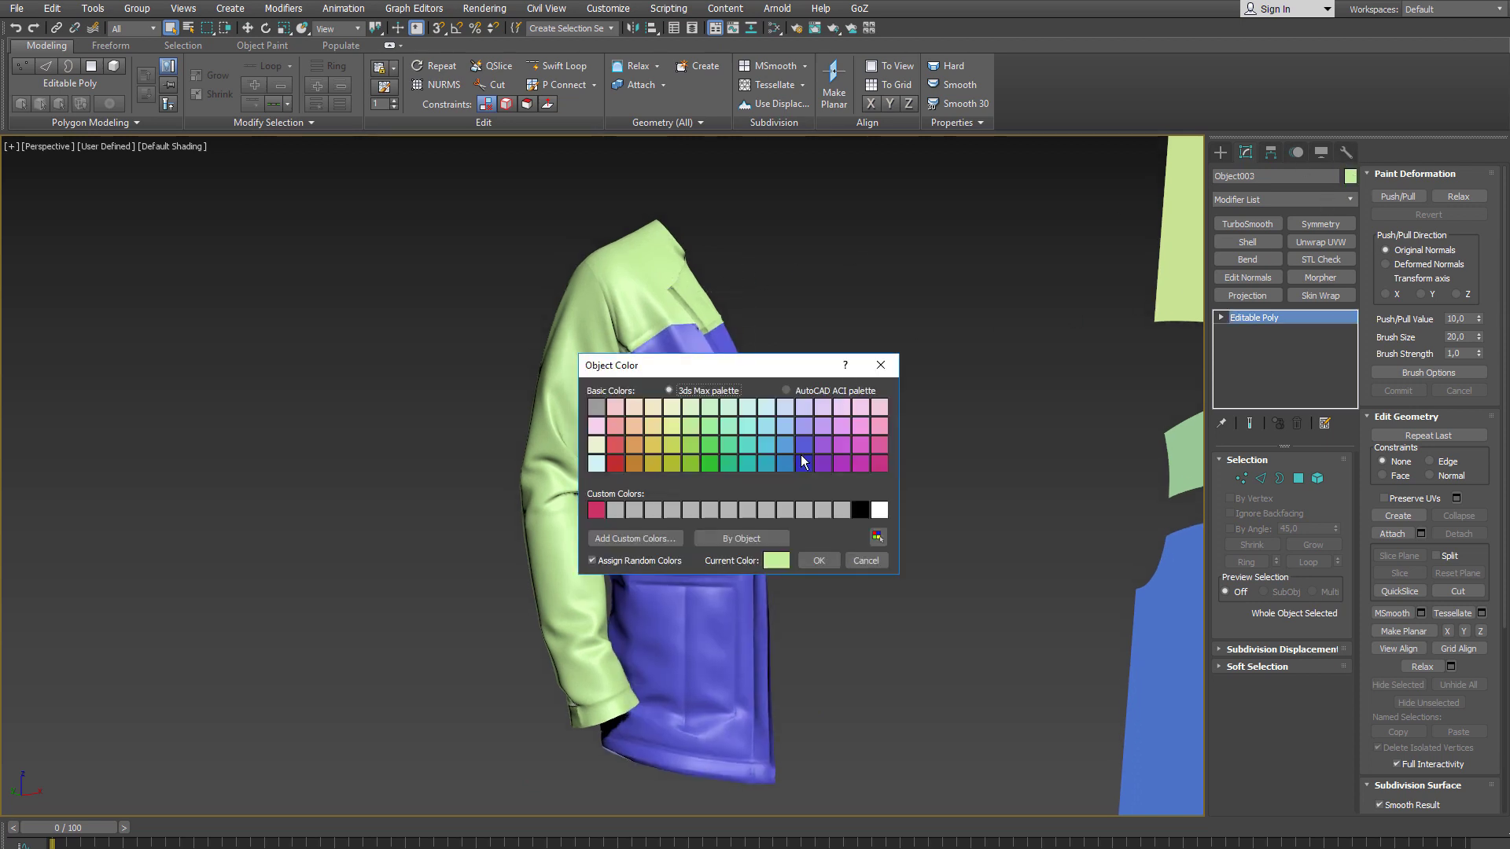
pyautogui.click(812, 563)
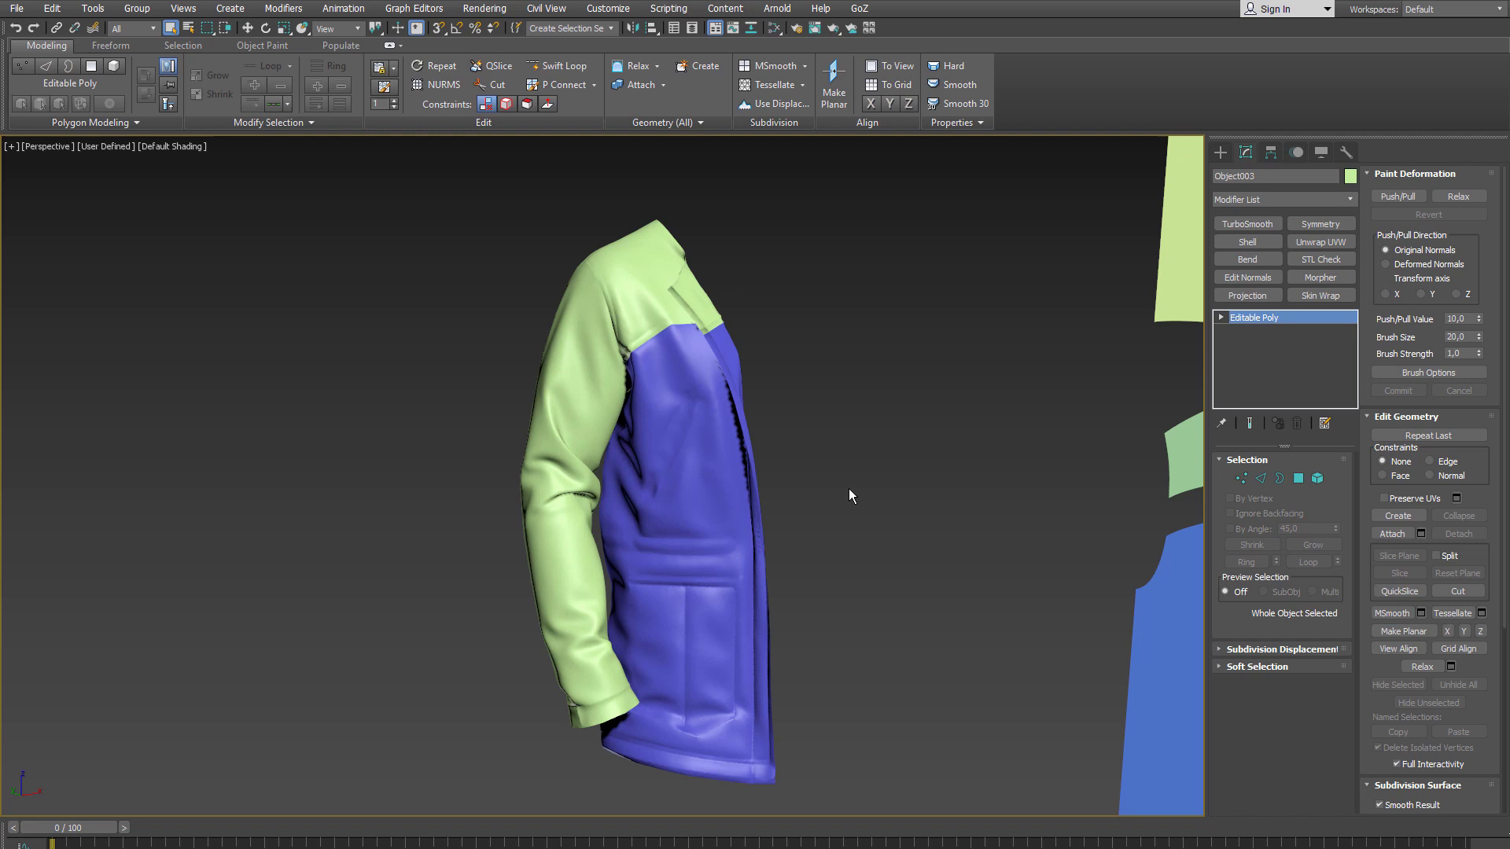
pyautogui.click(1349, 177)
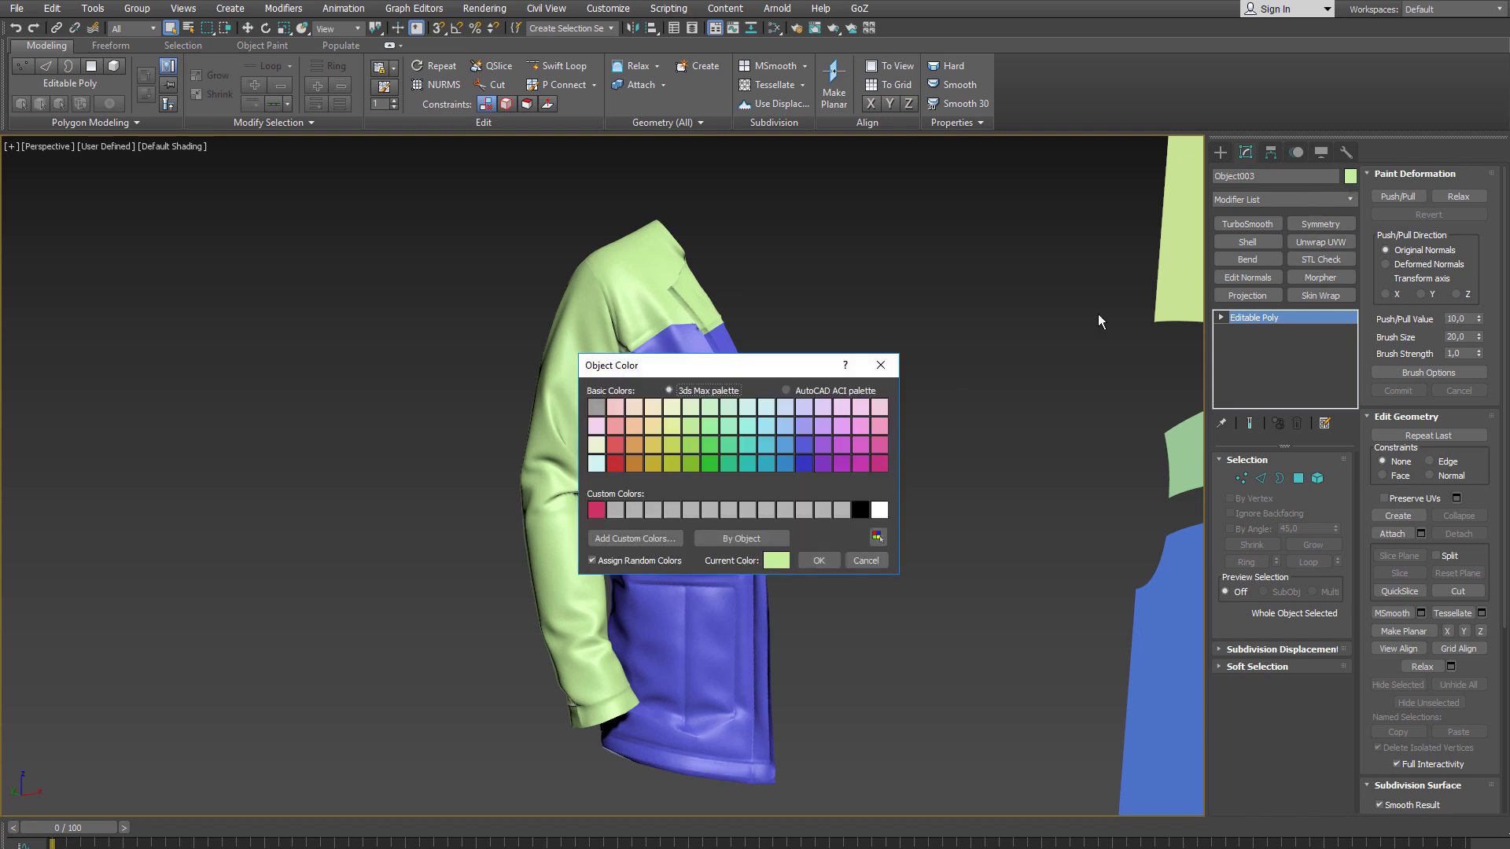
pyautogui.click(861, 426)
pyautogui.click(818, 560)
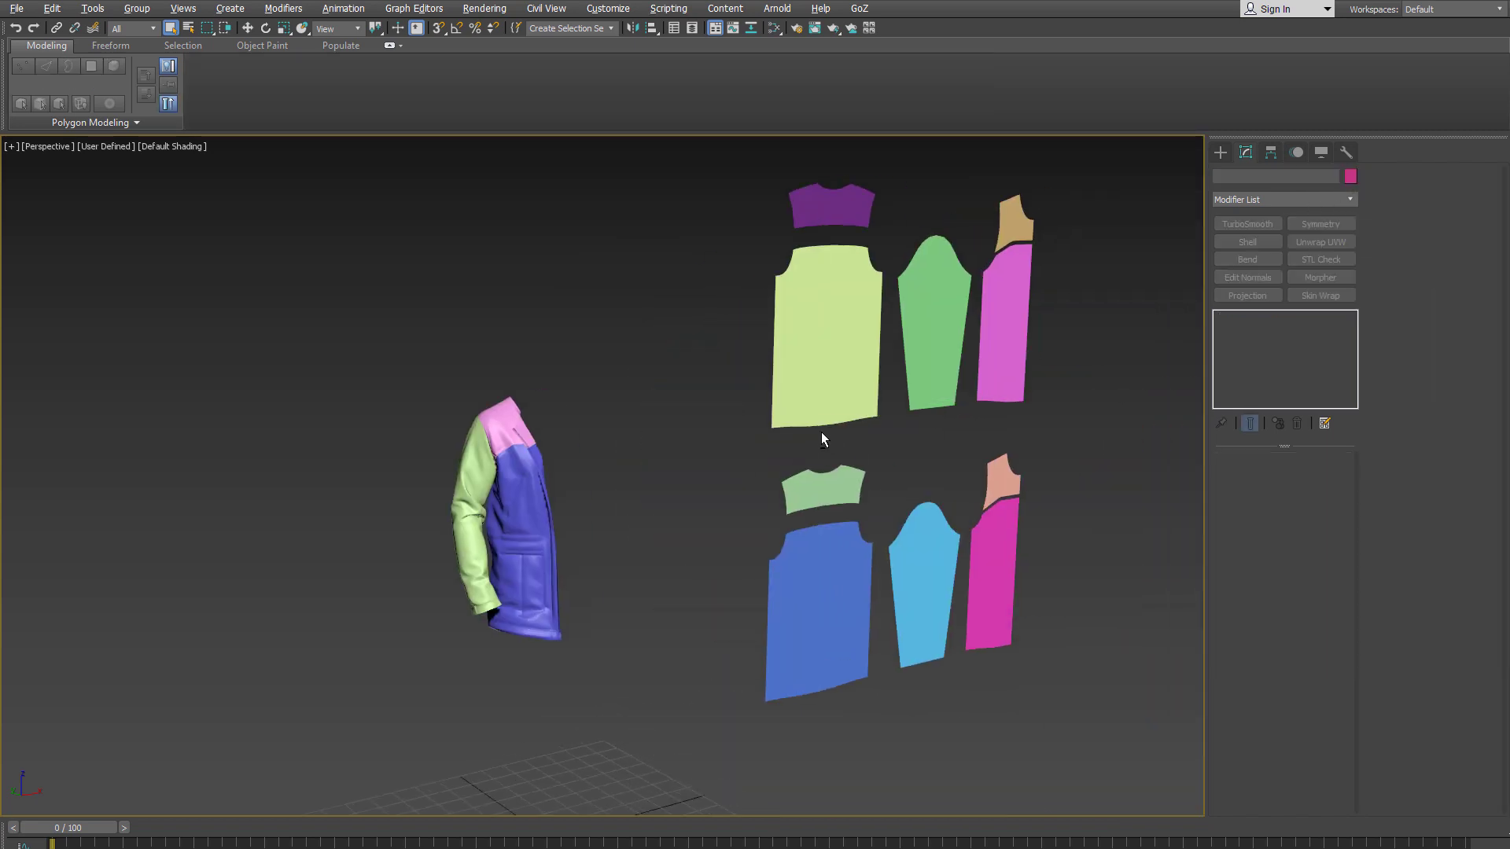
# Step: Move the green retopologized and light blue flat sleeve patterns together along X to the sleeve side of the jacket
pyautogui.scroll(-2, 887, 441)
pyautogui.keyDown('alt'); pyautogui.moveTo(821, 432); pyautogui.dragTo(835, 461, button='middle'); pyautogui.keyUp('alt')
pyautogui.moveTo(928, 620); pyautogui.dragTo(928, 621)
pyautogui.press('w')
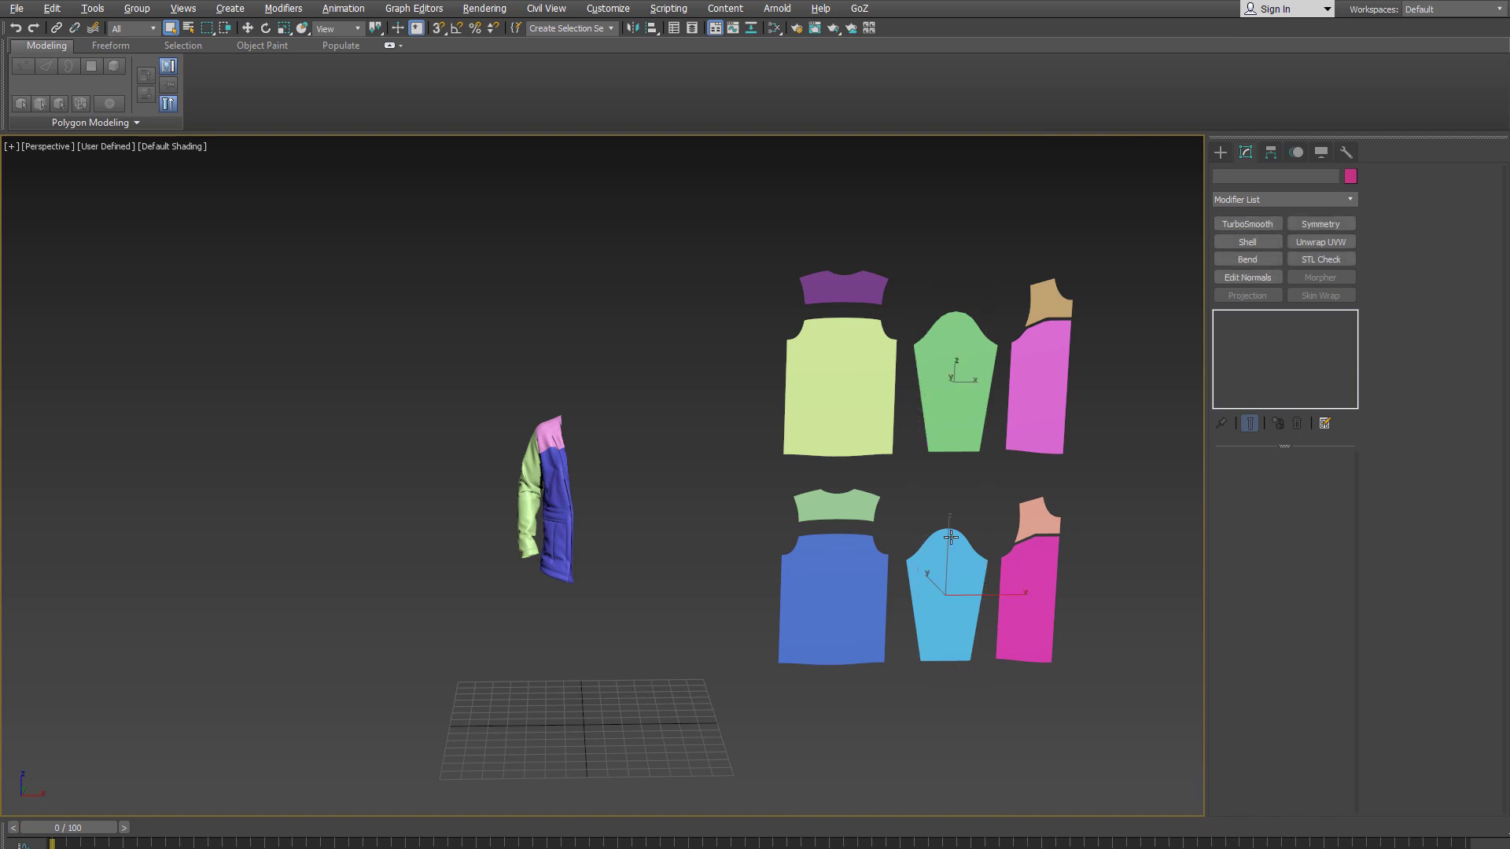
pyautogui.moveTo(986, 544)
pyautogui.keyDown('alt'); pyautogui.mouseDown(button='middle')
pyautogui.moveTo(992, 568)
pyautogui.moveTo(1009, 544)
pyautogui.mouseUp(button='middle'); pyautogui.keyUp('alt')
pyautogui.moveTo(1004, 564); pyautogui.dragTo(526, 563)
# Step: Delete the blue front panel and the pink shoulder piece, keeping only the simulated sleeve
pyautogui.keyDown('alt'); pyautogui.moveTo(638, 499); pyautogui.dragTo(755, 489, button='middle'); pyautogui.keyUp('alt')
pyautogui.scroll(3, 699, 464)
pyautogui.scroll(3, 733, 526)
pyautogui.scroll(3, 748, 502)
pyautogui.moveTo(756, 489); pyautogui.dragTo(759, 515, button='middle')
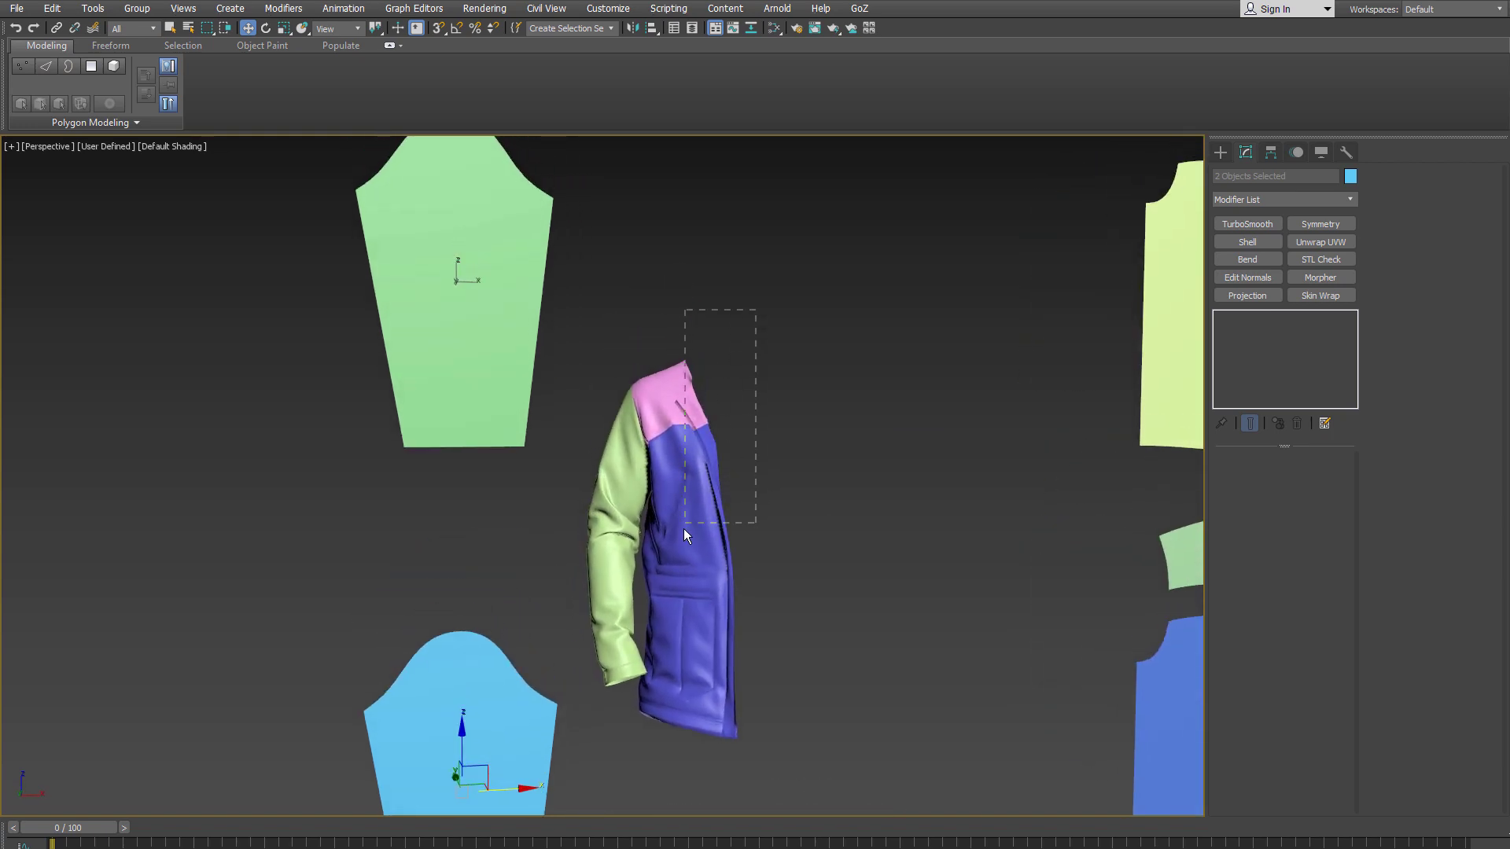
pyautogui.moveTo(683, 528); pyautogui.dragTo(679, 538)
pyautogui.press('Delete')
# Step: Change the simulated sleeve's object color to the crimson custom color
pyautogui.moveTo(744, 509); pyautogui.dragTo(787, 503, button='middle')
pyautogui.moveTo(765, 424); pyautogui.dragTo(641, 563)
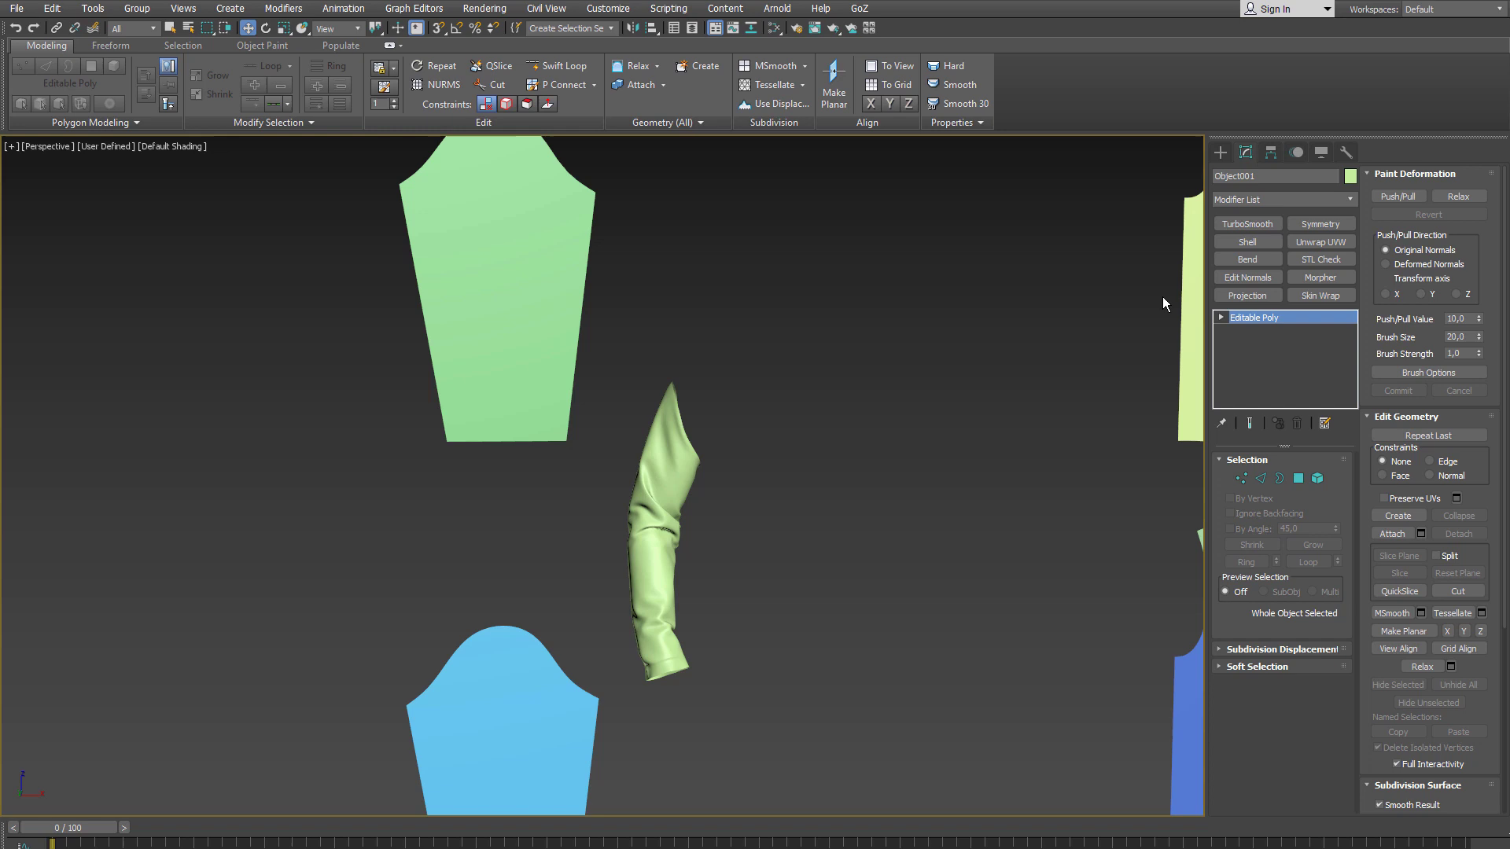
pyautogui.click(1350, 176)
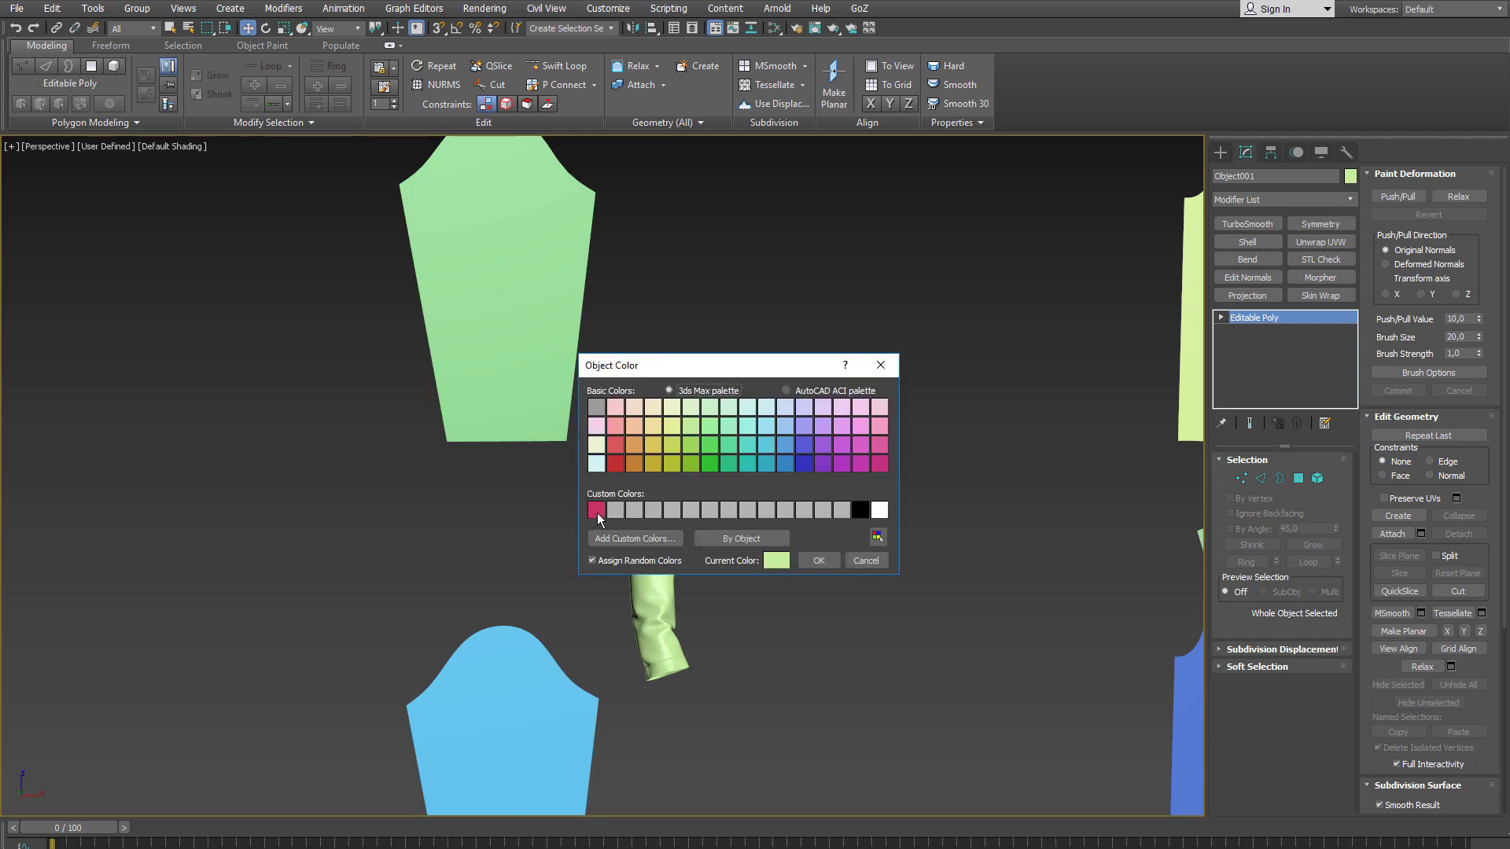
pyautogui.click(596, 510)
pyautogui.click(818, 560)
# Step: Delete all remaining flat and retopologized patterns except the two sleeve patterns beside the crimson sleeve
pyautogui.scroll(-2, 780, 516)
pyautogui.moveTo(780, 515); pyautogui.dragTo(758, 465, button='middle')
pyautogui.scroll(-1, 763, 429)
pyautogui.press('q')
pyautogui.click(939, 450)
pyautogui.moveTo(947, 445); pyautogui.dragTo(849, 451, button='middle')
pyautogui.scroll(-2, 849, 451)
pyautogui.moveTo(1023, 374); pyautogui.dragTo(1091, 207, button='middle')
pyautogui.moveTo(686, 695); pyautogui.dragTo(689, 691)
pyautogui.press('Delete')
pyautogui.press('z')
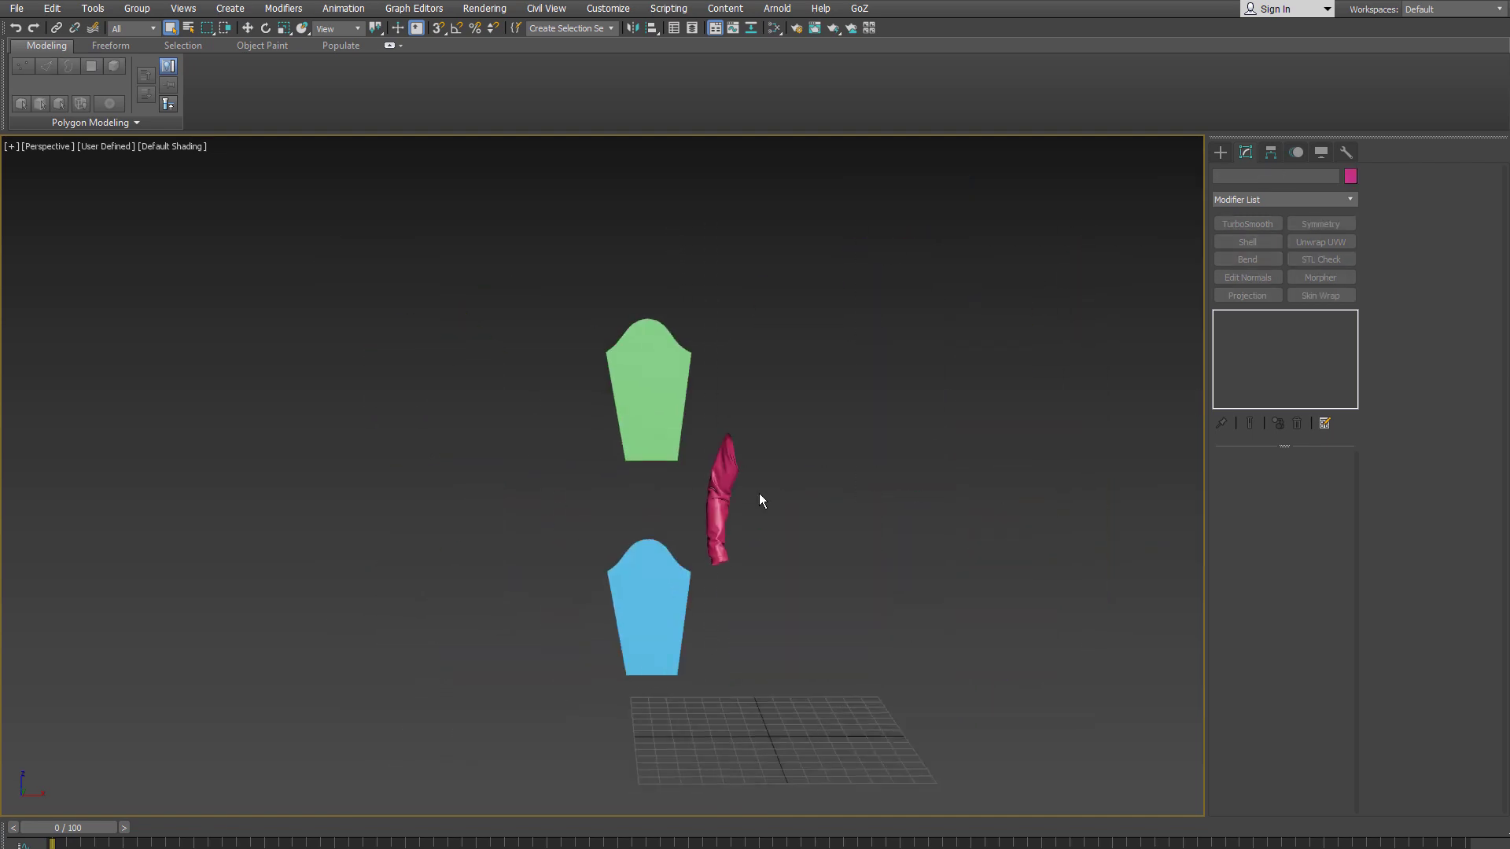
# Step: With edged faces shown, align the green retopologized sleeve pattern to the blue flat sleeve pattern, center to center on X, Y and Z
pyautogui.keyDown('alt'); pyautogui.moveTo(688, 488); pyautogui.dragTo(695, 476, button='middle'); pyautogui.keyUp('alt')
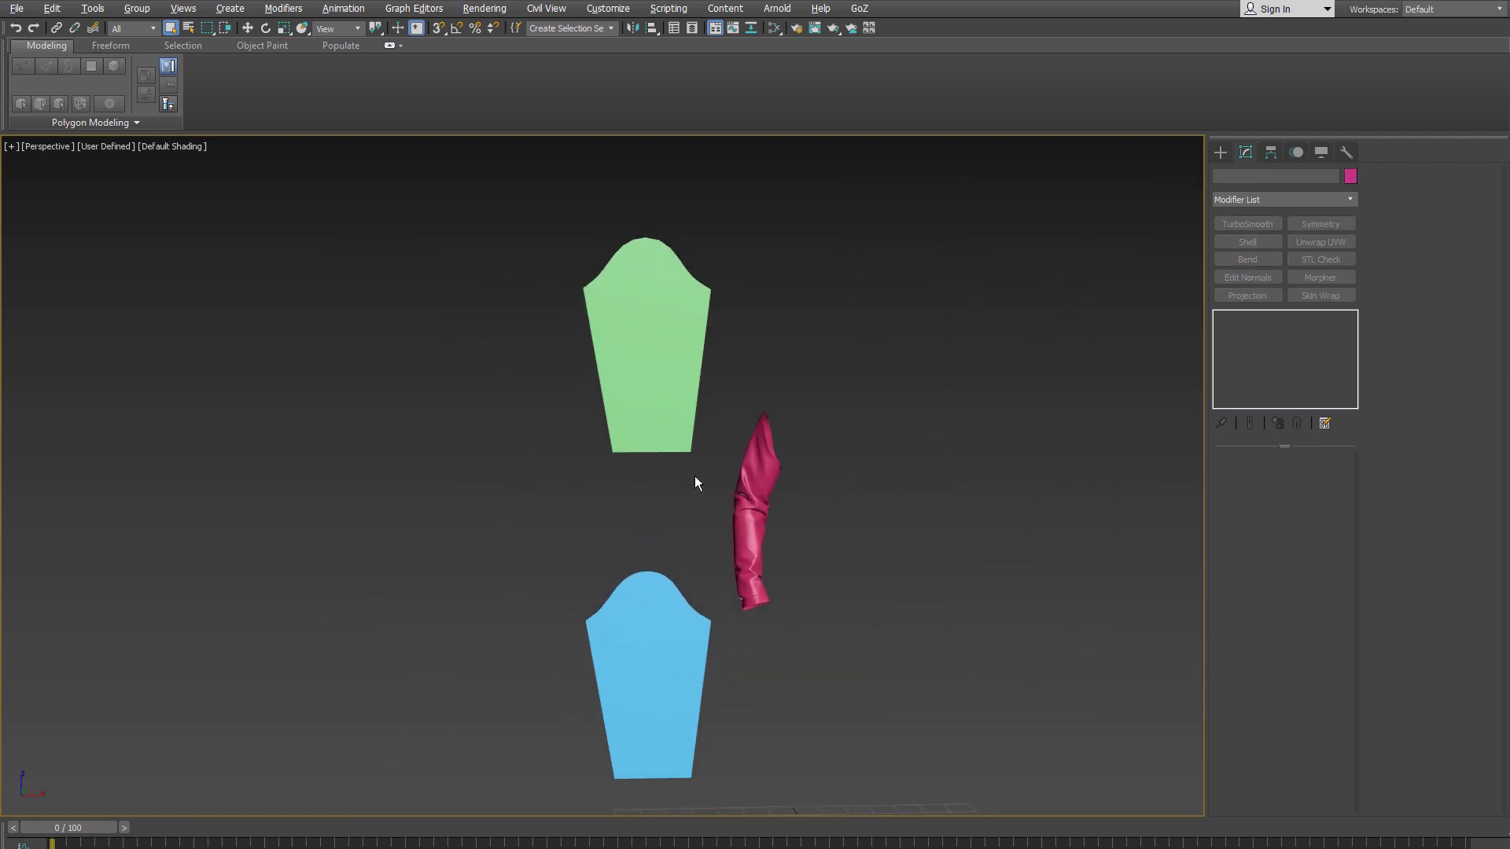
pyautogui.moveTo(703, 395)
pyautogui.keyDown('alt'); pyautogui.mouseDown(button='middle')
pyautogui.moveTo(700, 426)
pyautogui.moveTo(702, 357)
pyautogui.mouseUp(button='middle'); pyautogui.keyUp('alt')
pyautogui.press('F4')
pyautogui.scroll(1, 705, 379)
pyautogui.click(682, 384)
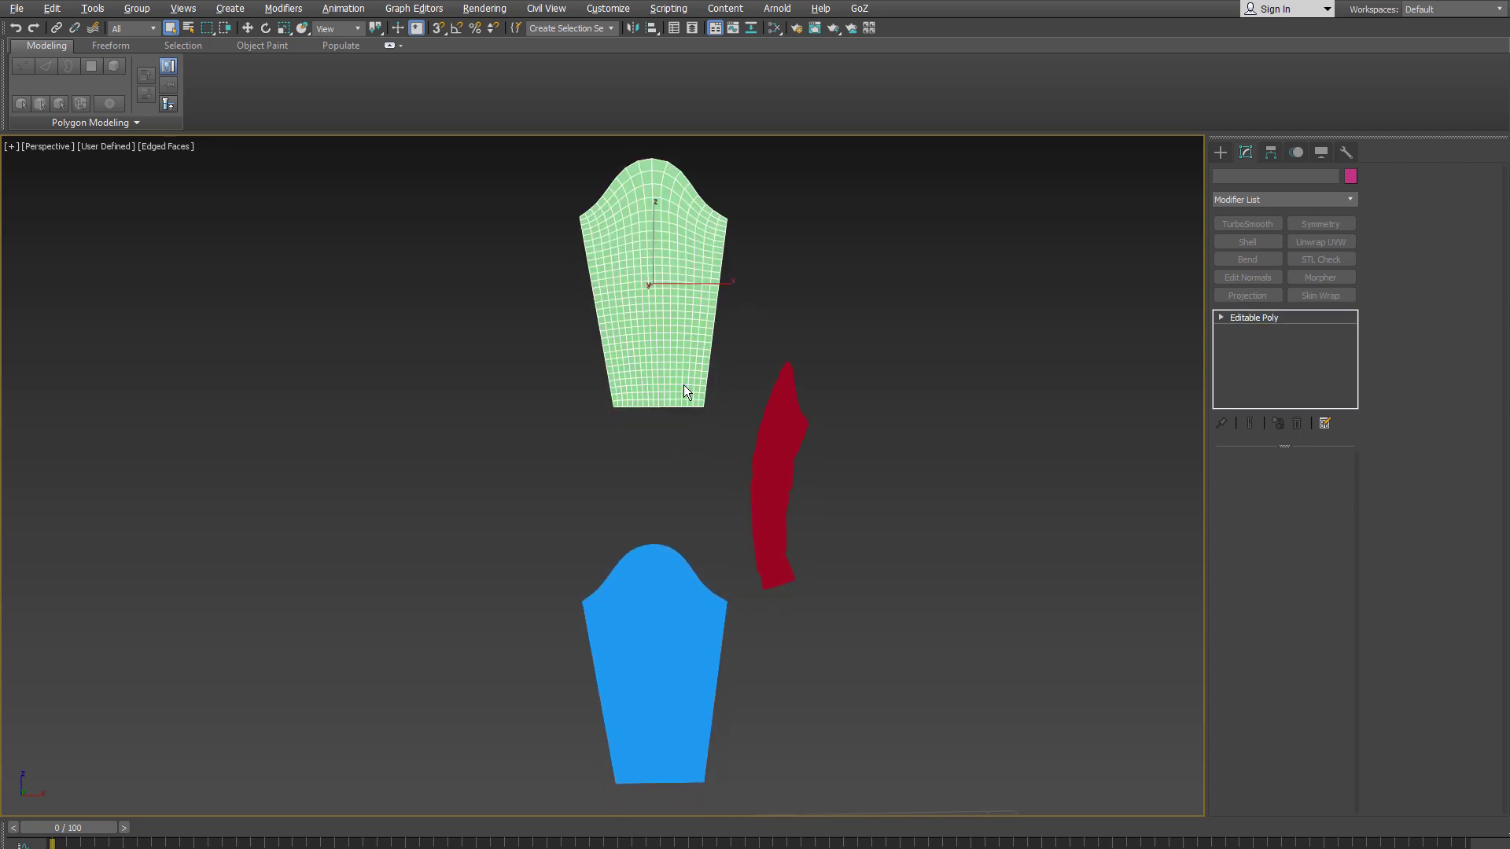
pyautogui.moveTo(691, 485); pyautogui.dragTo(678, 419, button='middle')
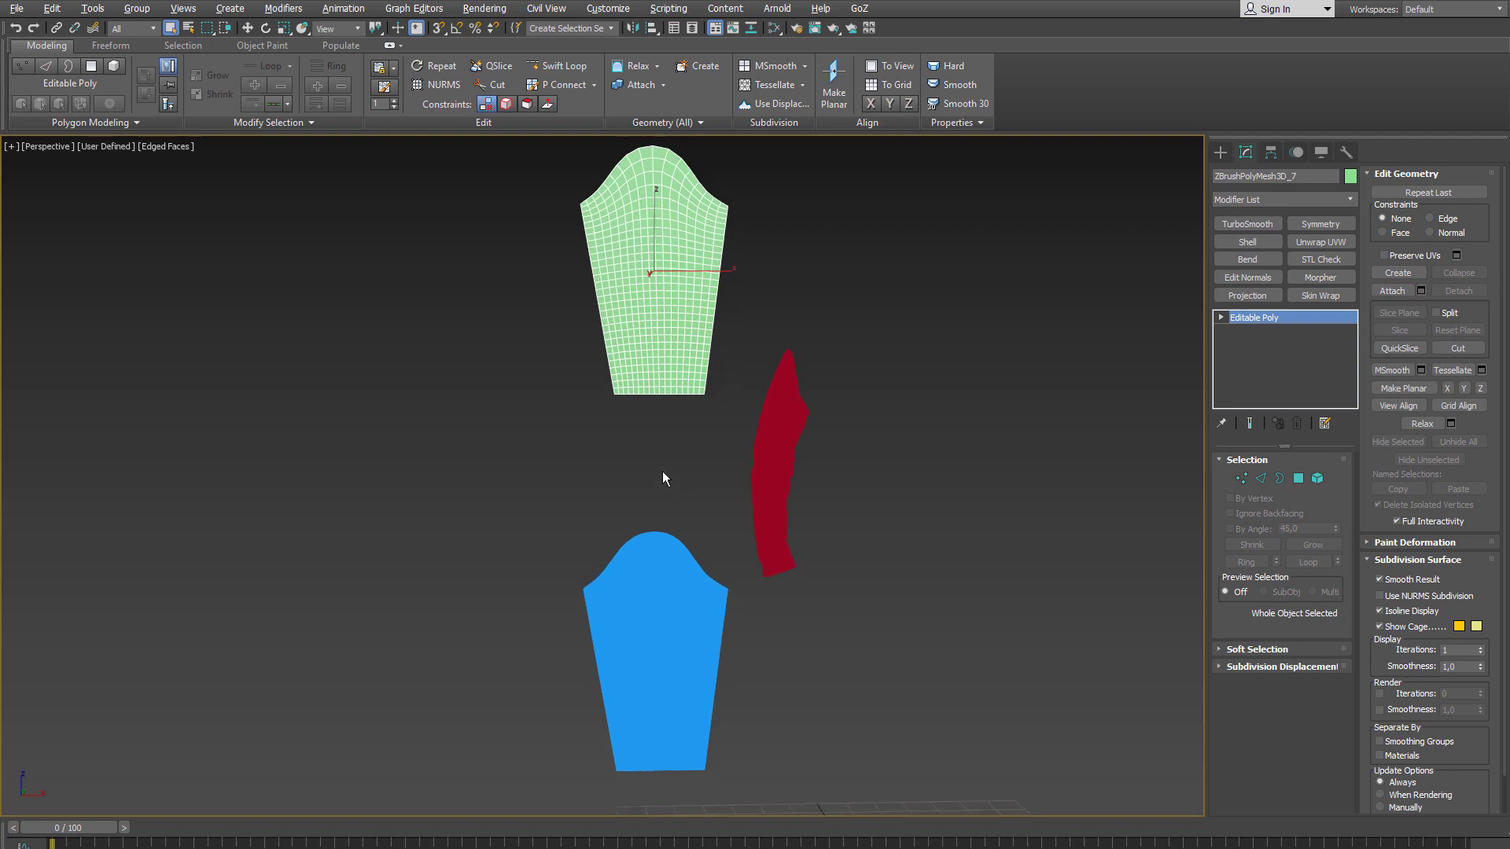
pyautogui.hotkey('alt', 'a')
pyautogui.click(649, 620)
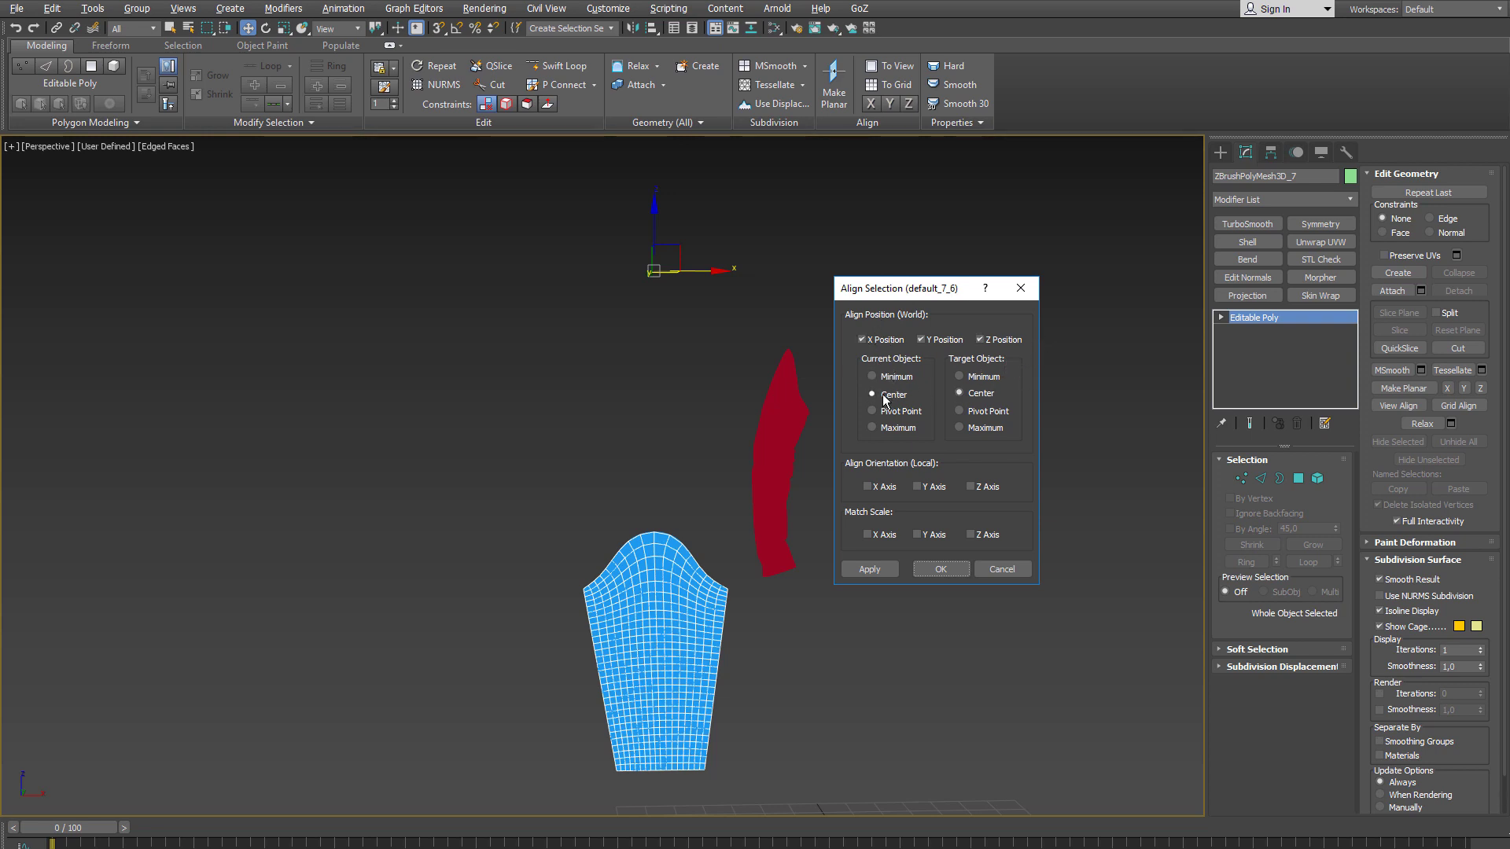
pyautogui.click(943, 570)
# Step: Switch to wireframe display and compare the outlines of the two overlapping sleeve patterns along the sleeve cap
pyautogui.moveTo(658, 531); pyautogui.dragTo(710, 423, button='middle')
pyautogui.scroll(3, 667, 553)
pyautogui.scroll(8, 723, 455)
pyautogui.press('F3')
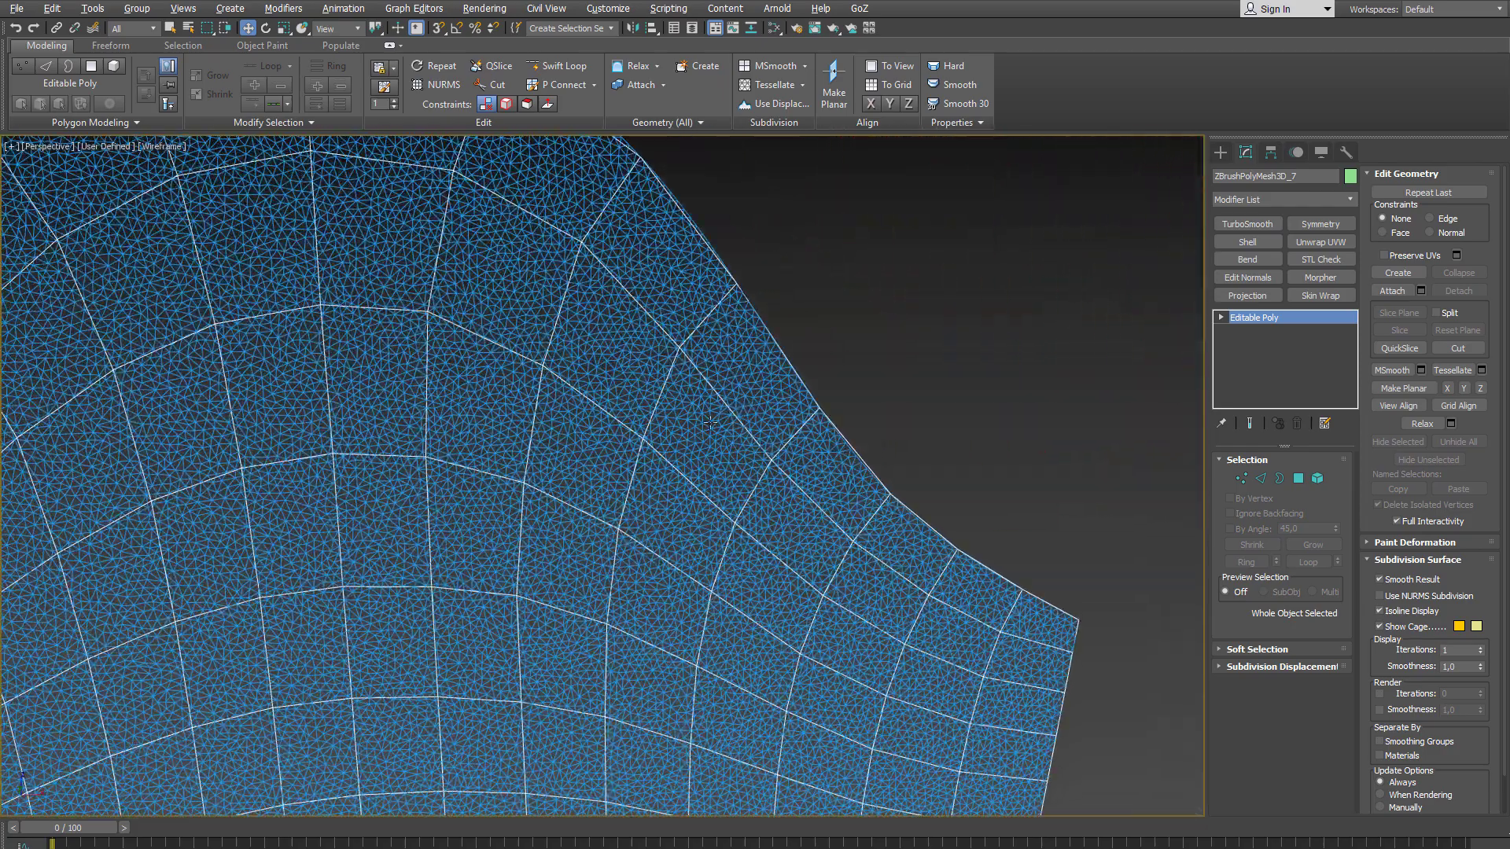
pyautogui.scroll(-5, 710, 423)
pyautogui.click(926, 398)
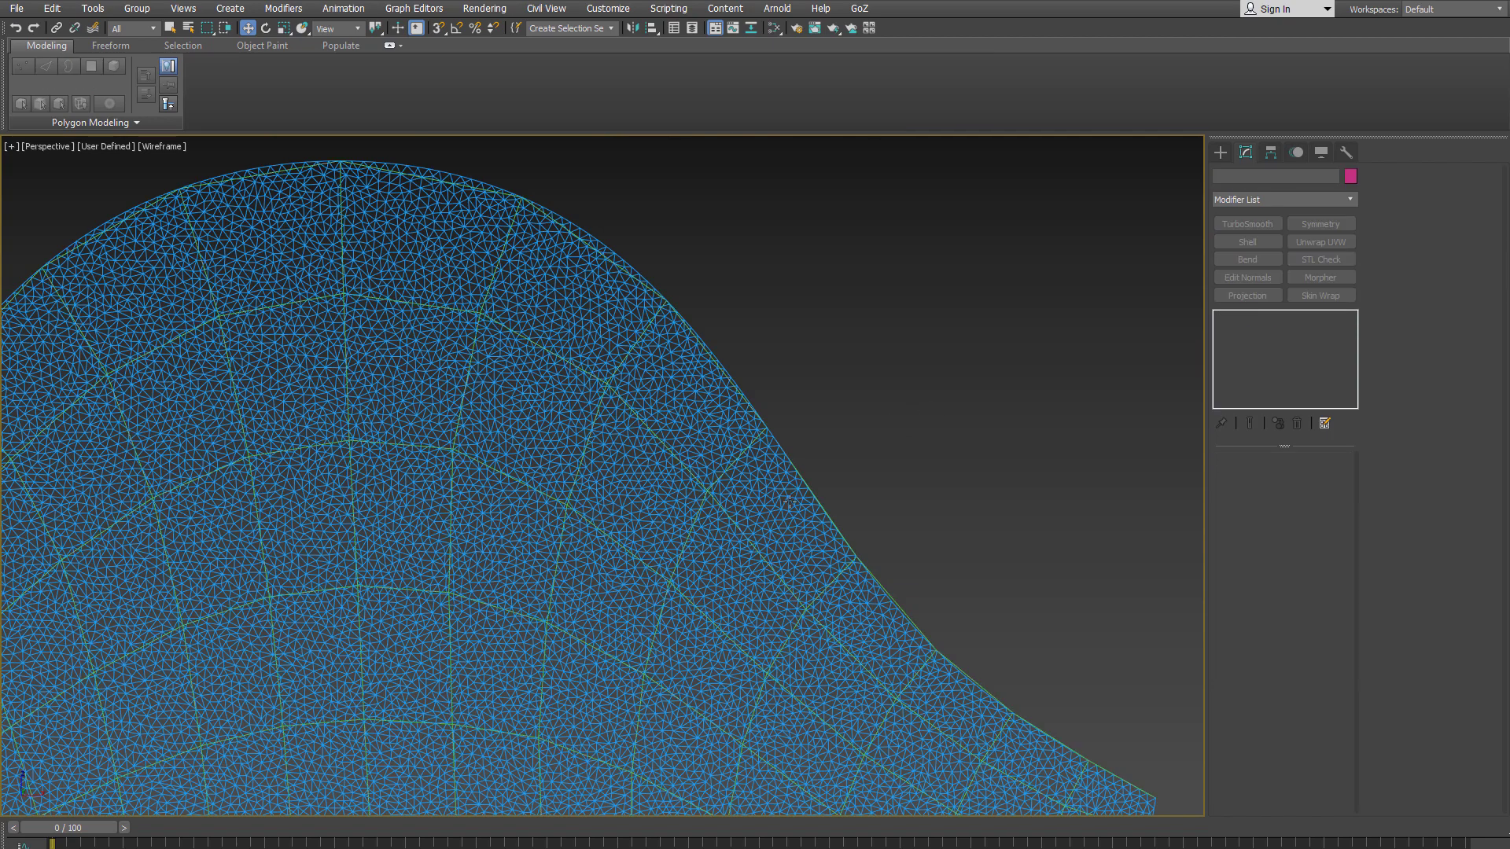
# Step: Inspect the blue flat sleeve's UVs with a temporary Unwrap UVW modifier and the UV editor, removing the modifier when done
pyautogui.click(767, 507)
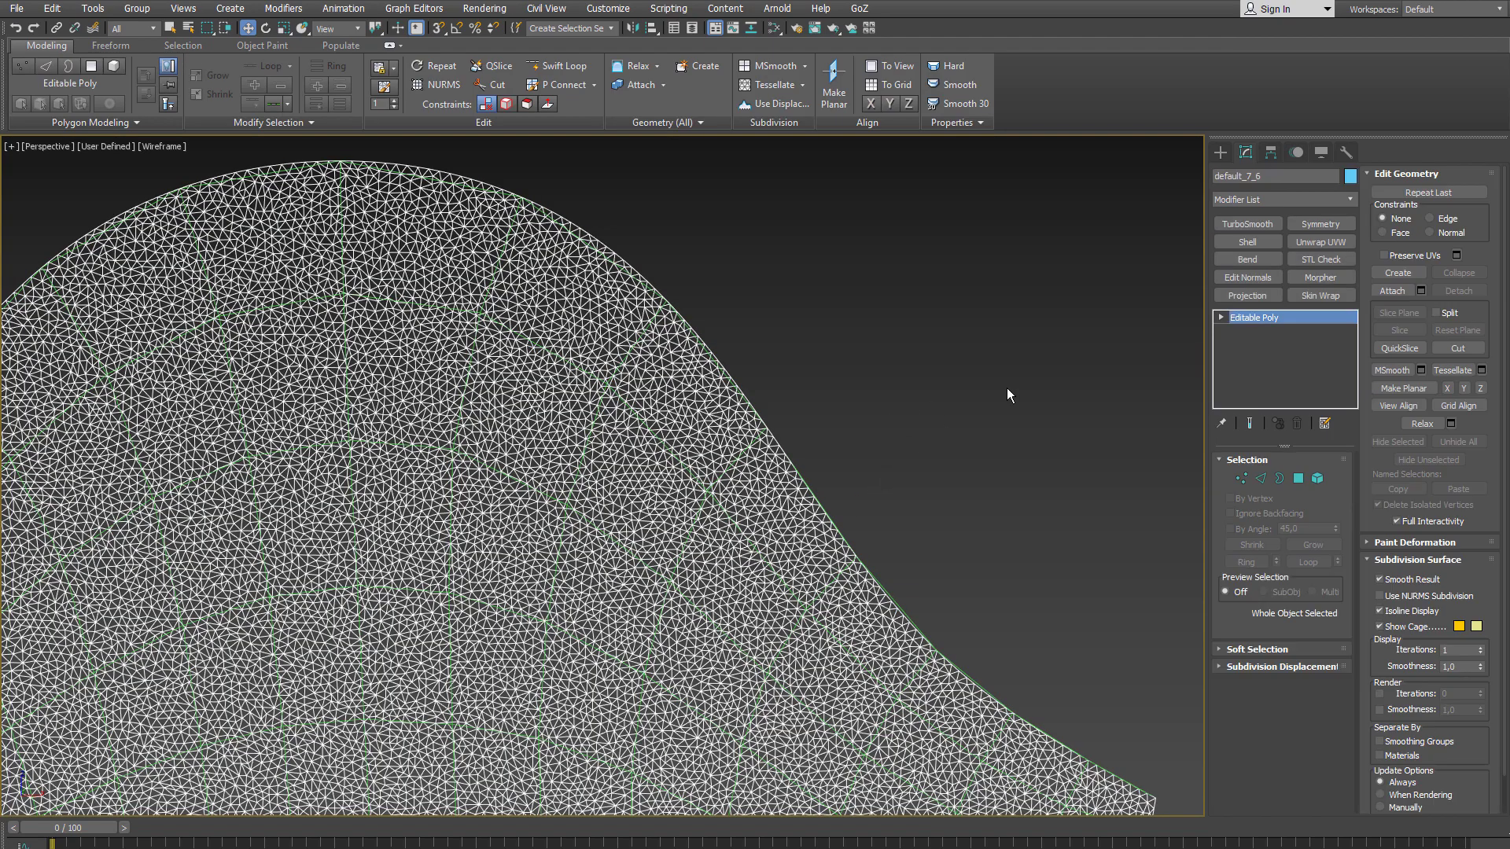
pyautogui.click(1333, 243)
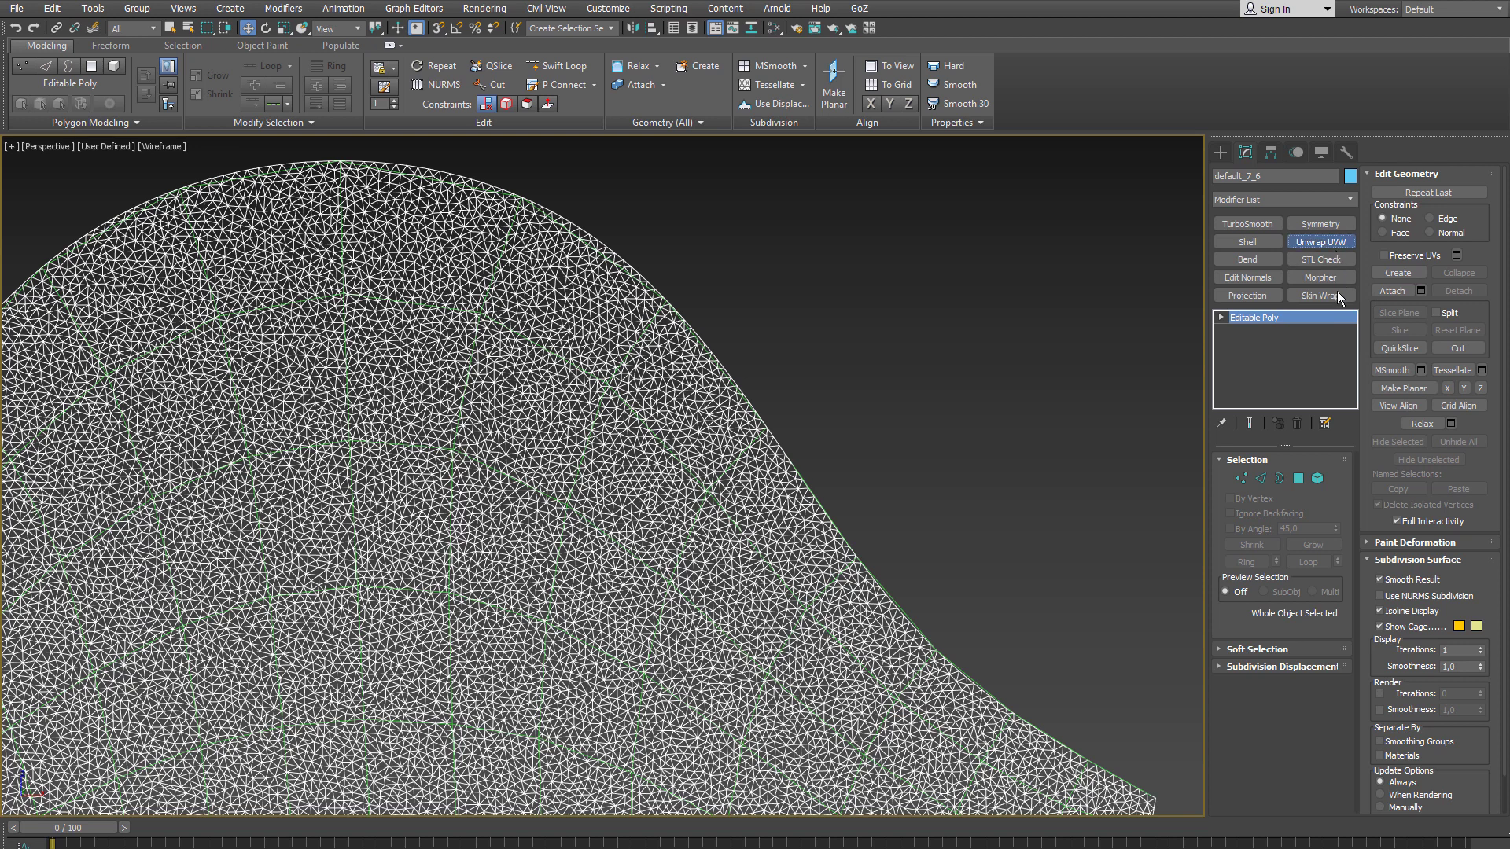
pyautogui.click(1450, 573)
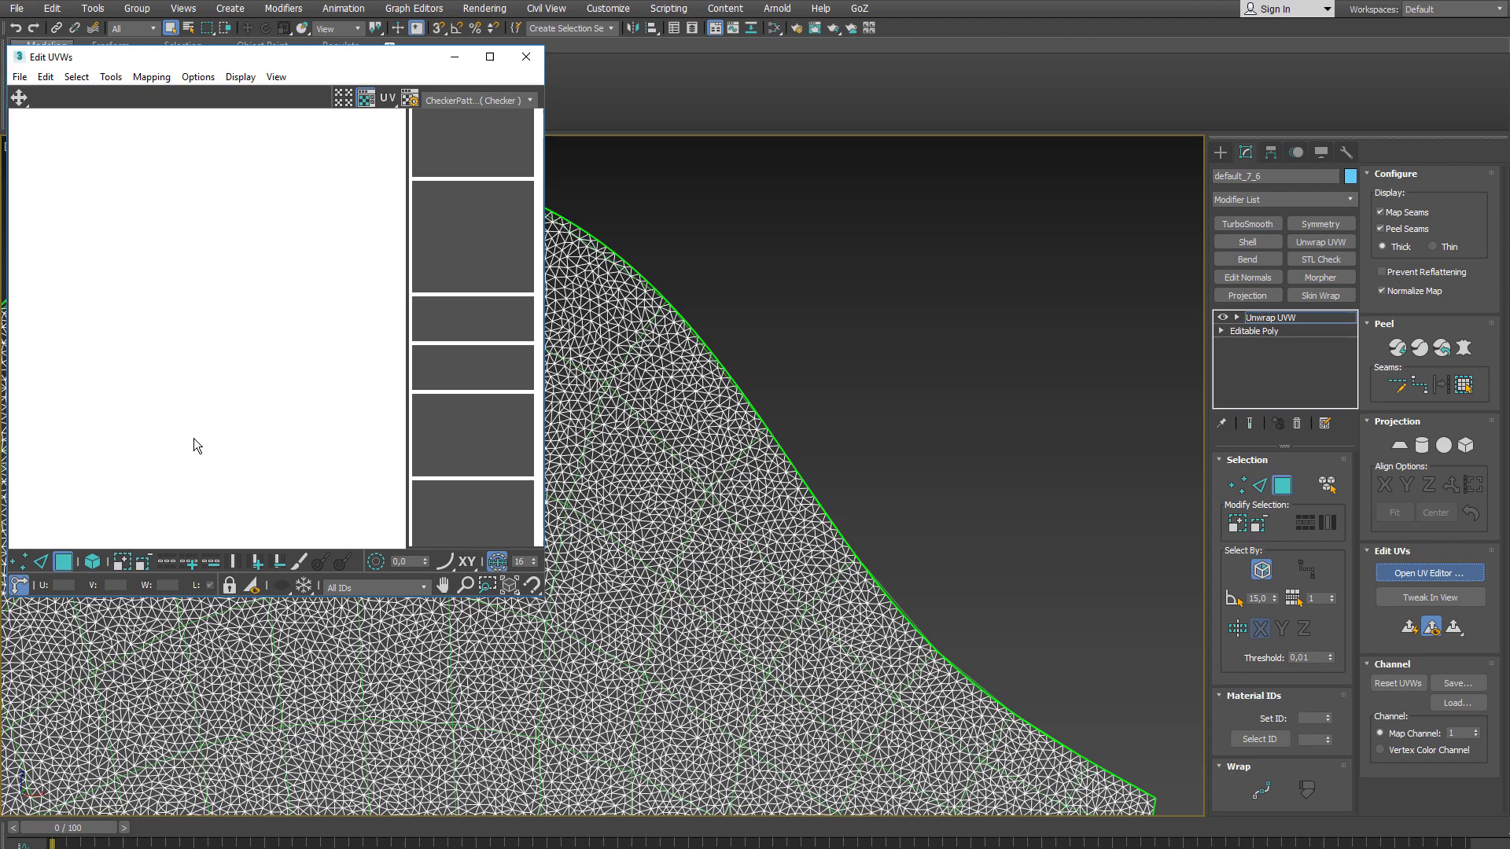
pyautogui.moveTo(115, 446); pyautogui.dragTo(371, 405, button='middle')
pyautogui.scroll(5, 327, 409)
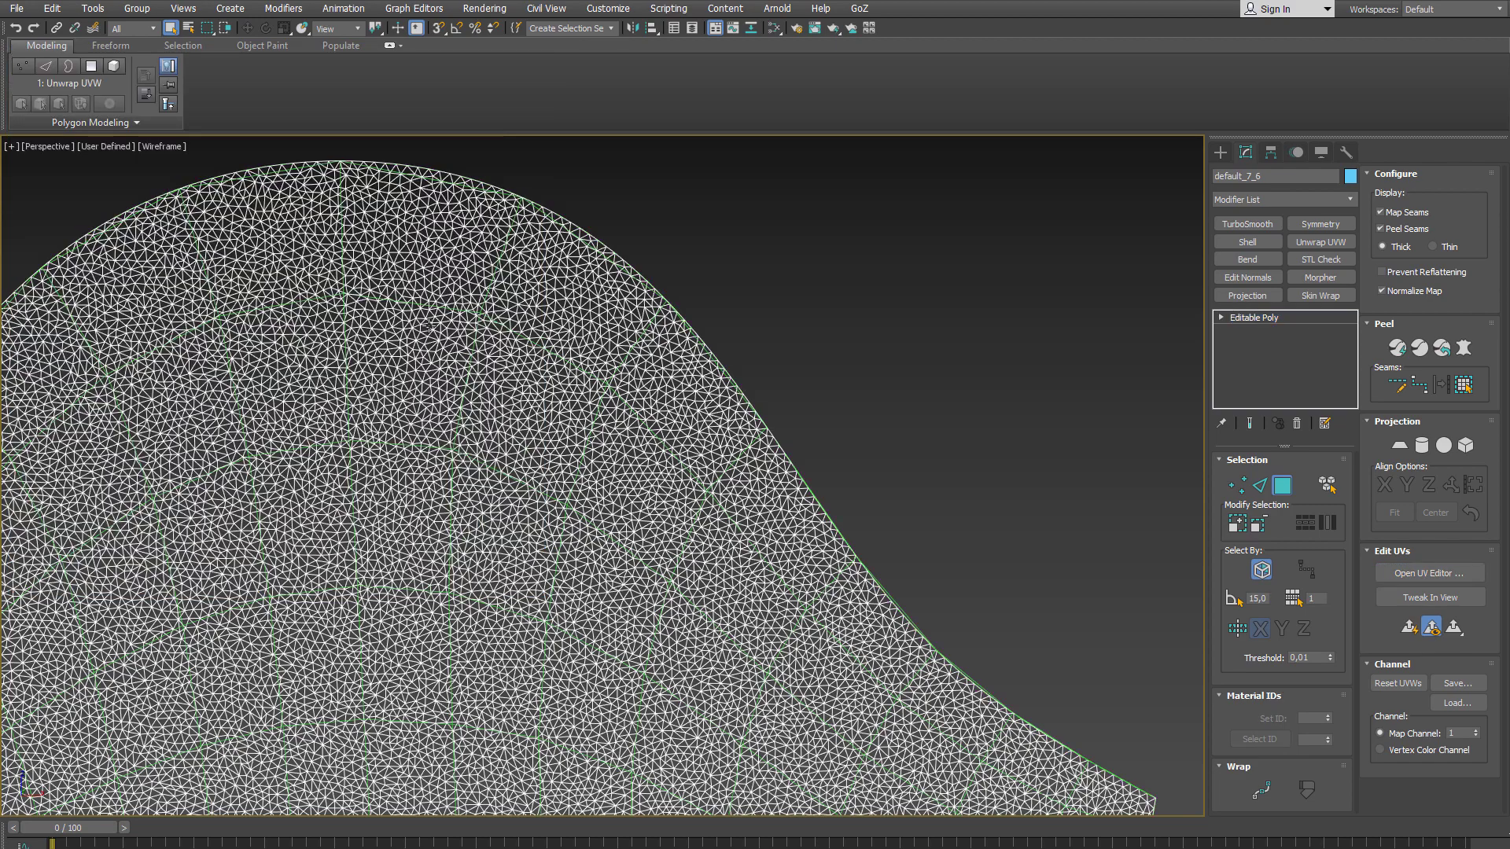
pyautogui.scroll(2, 868, 441)
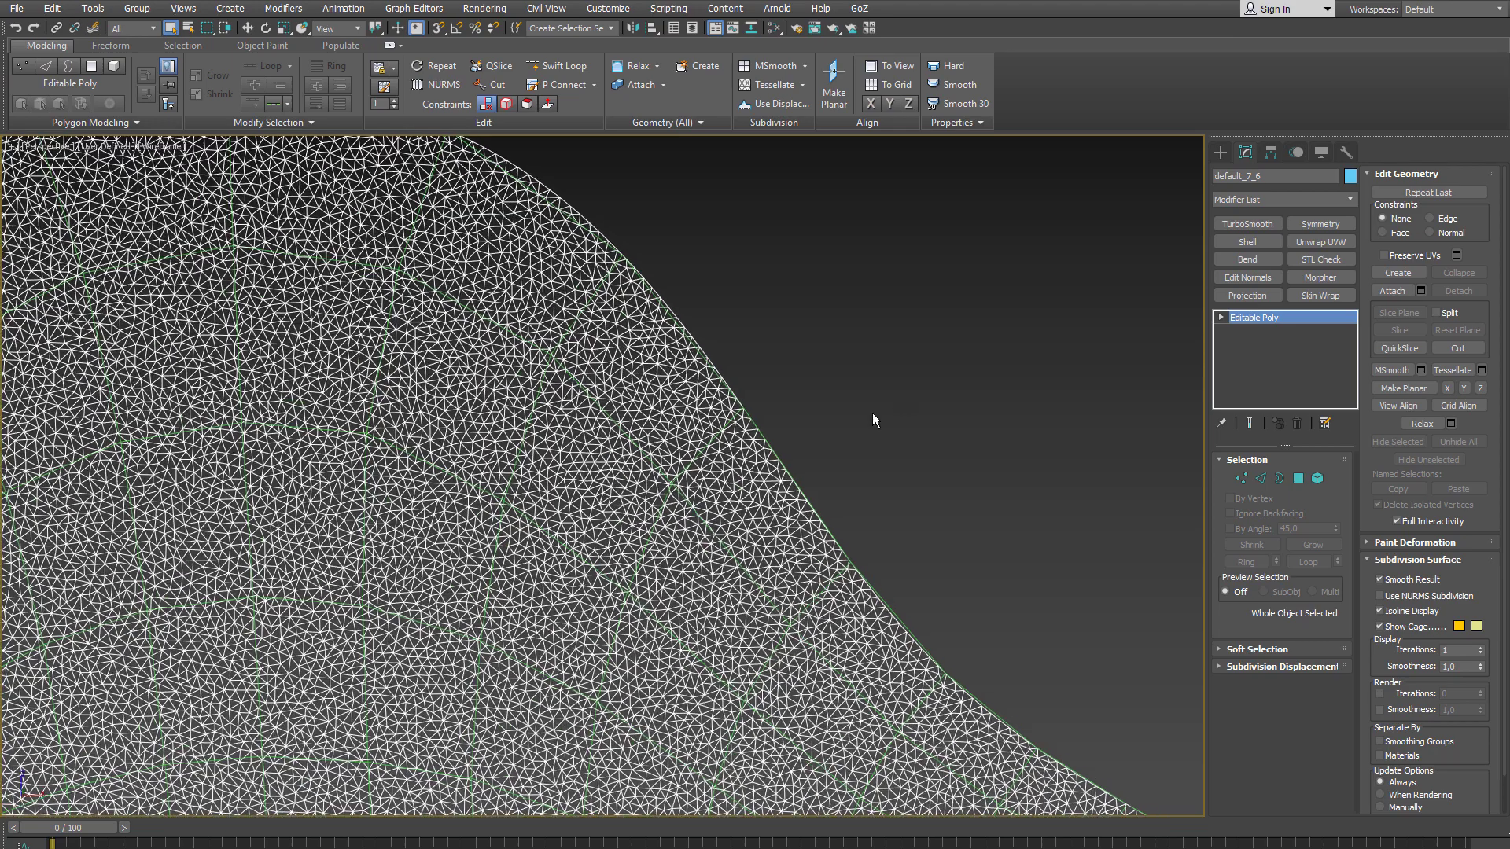
# Step: Inspect the green retopologized sleeve's UVs in the UV editor through a temporary Unwrap UVW modifier, then undo adding it
pyautogui.click(872, 413)
pyautogui.scroll(6, 669, 519)
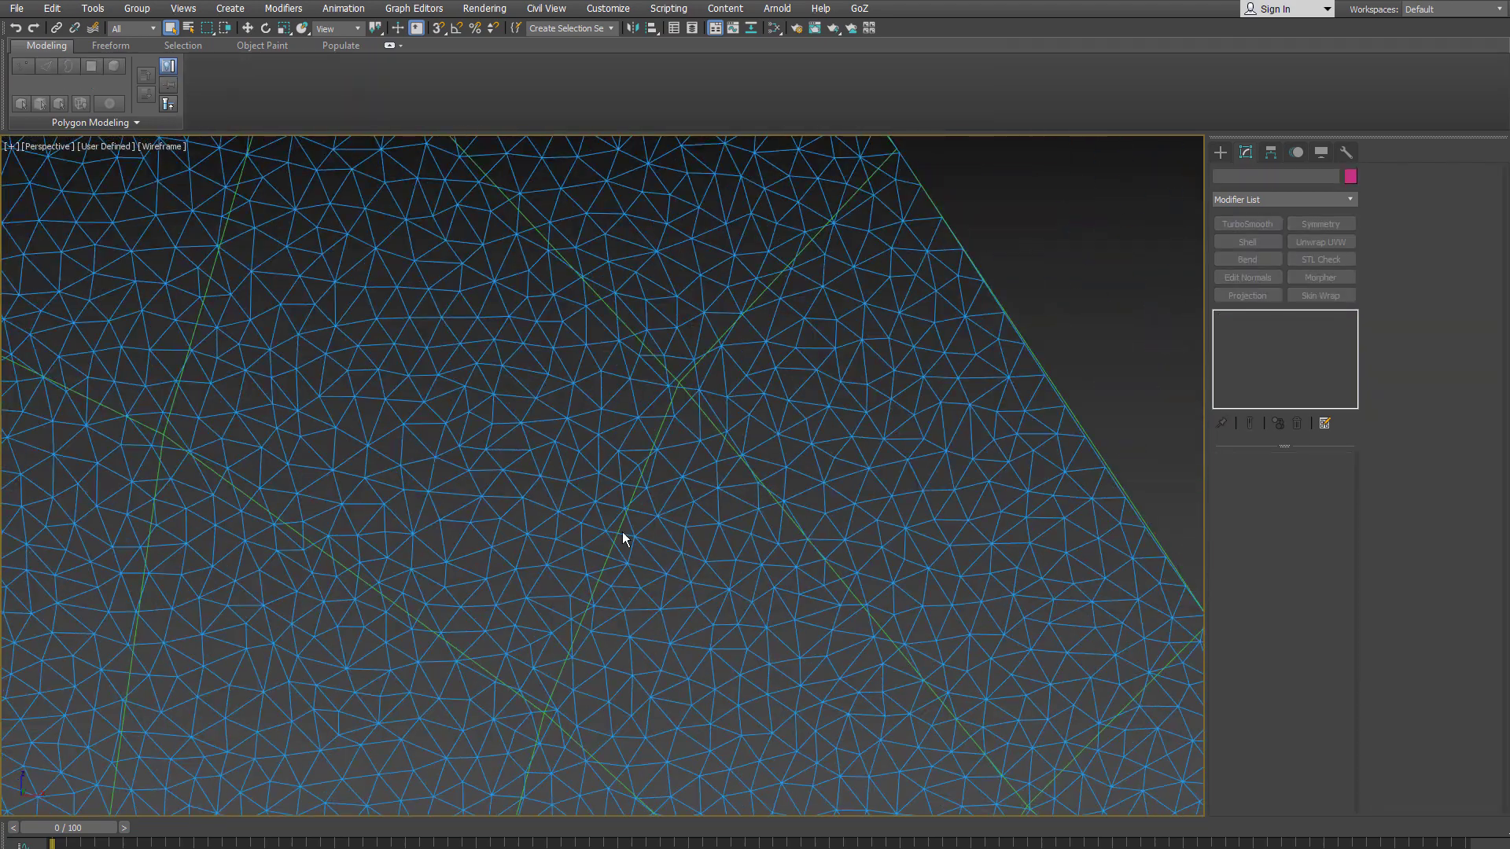
pyautogui.click(620, 529)
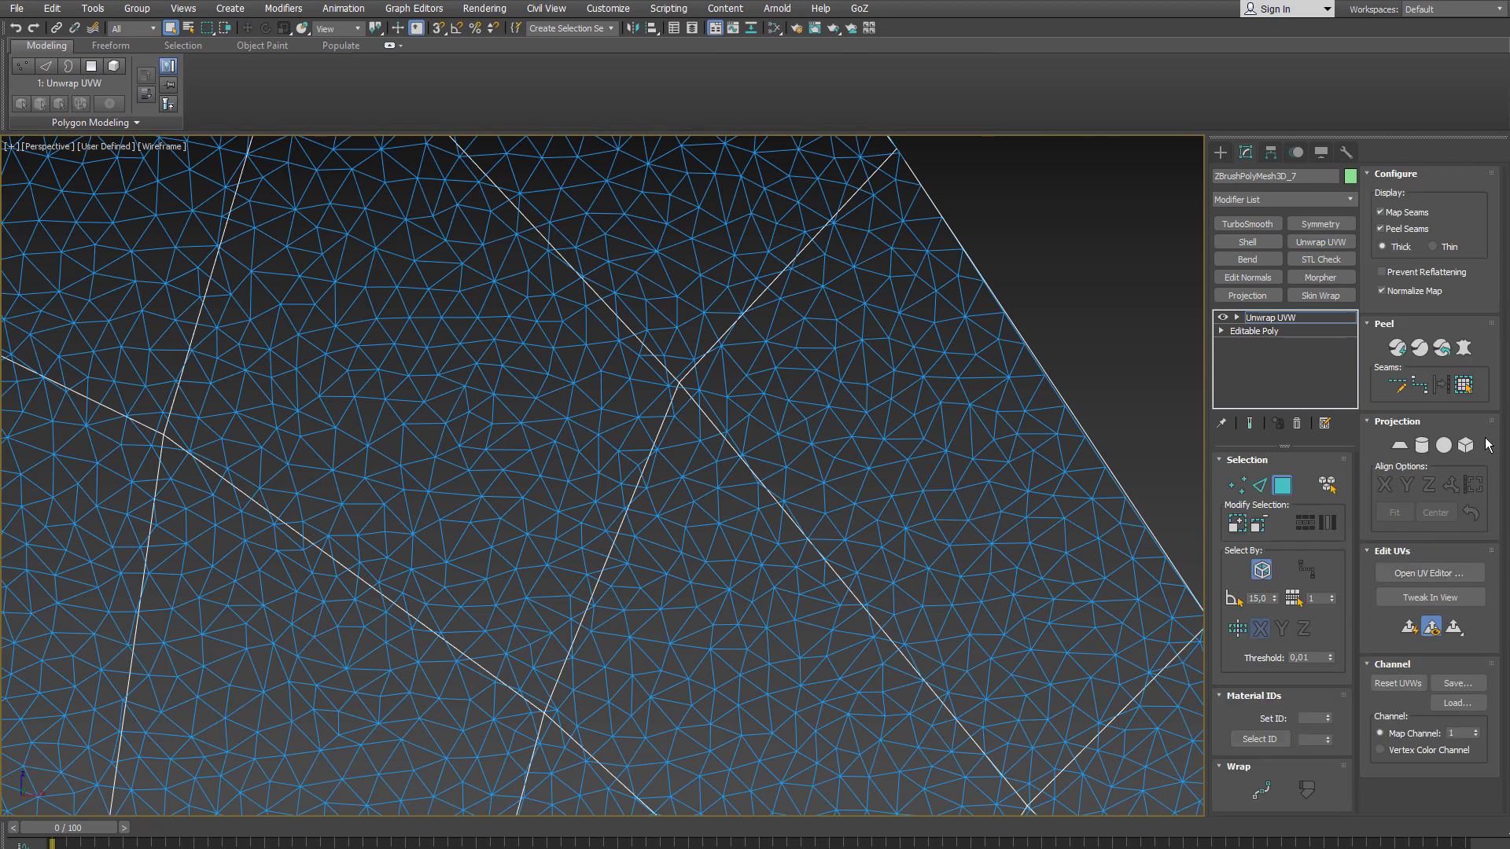
pyautogui.click(1466, 572)
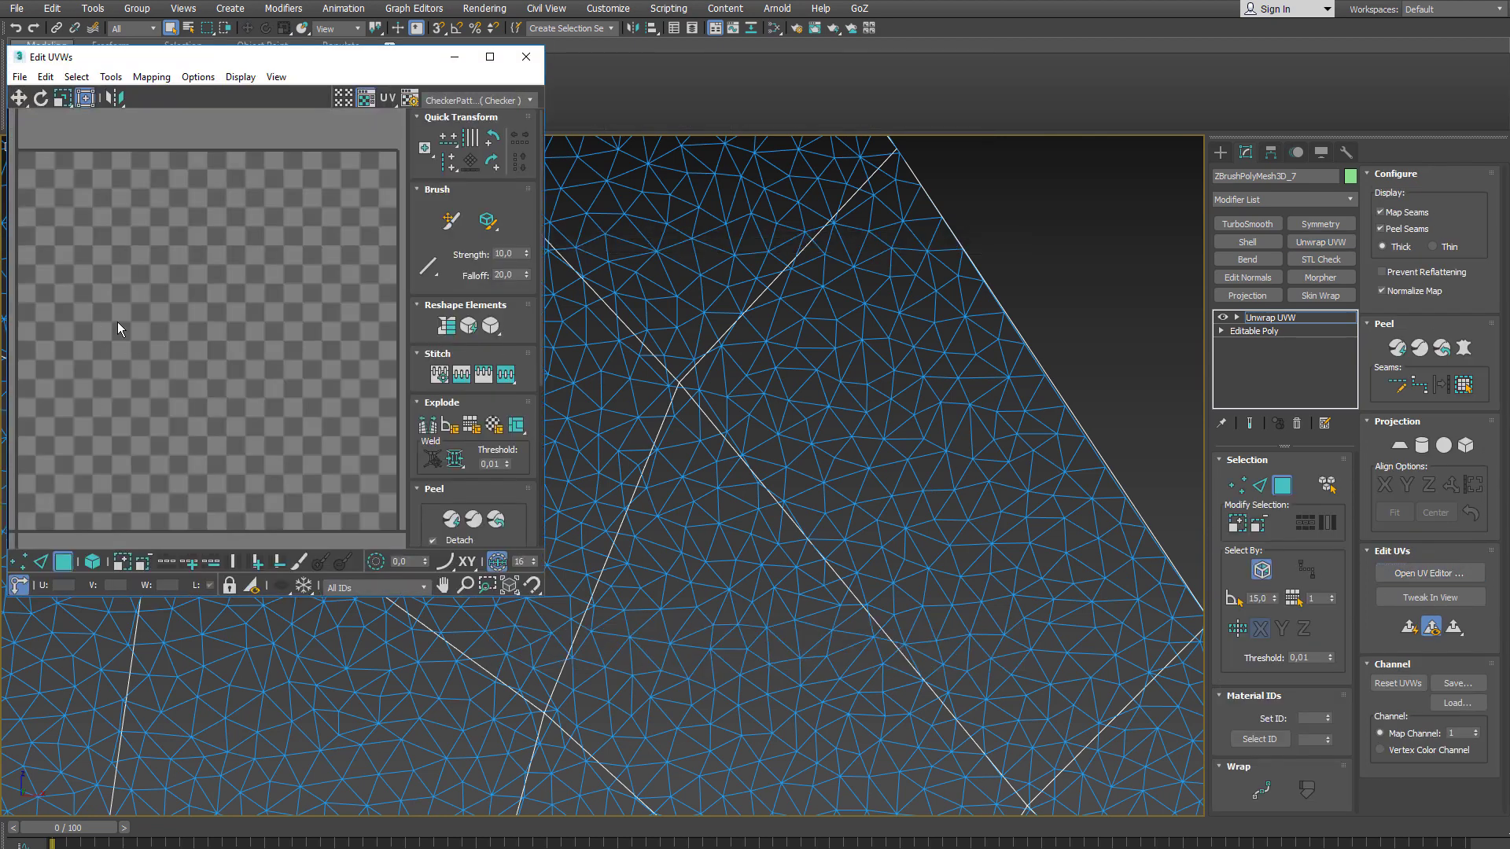
pyautogui.scroll(-2, 116, 322)
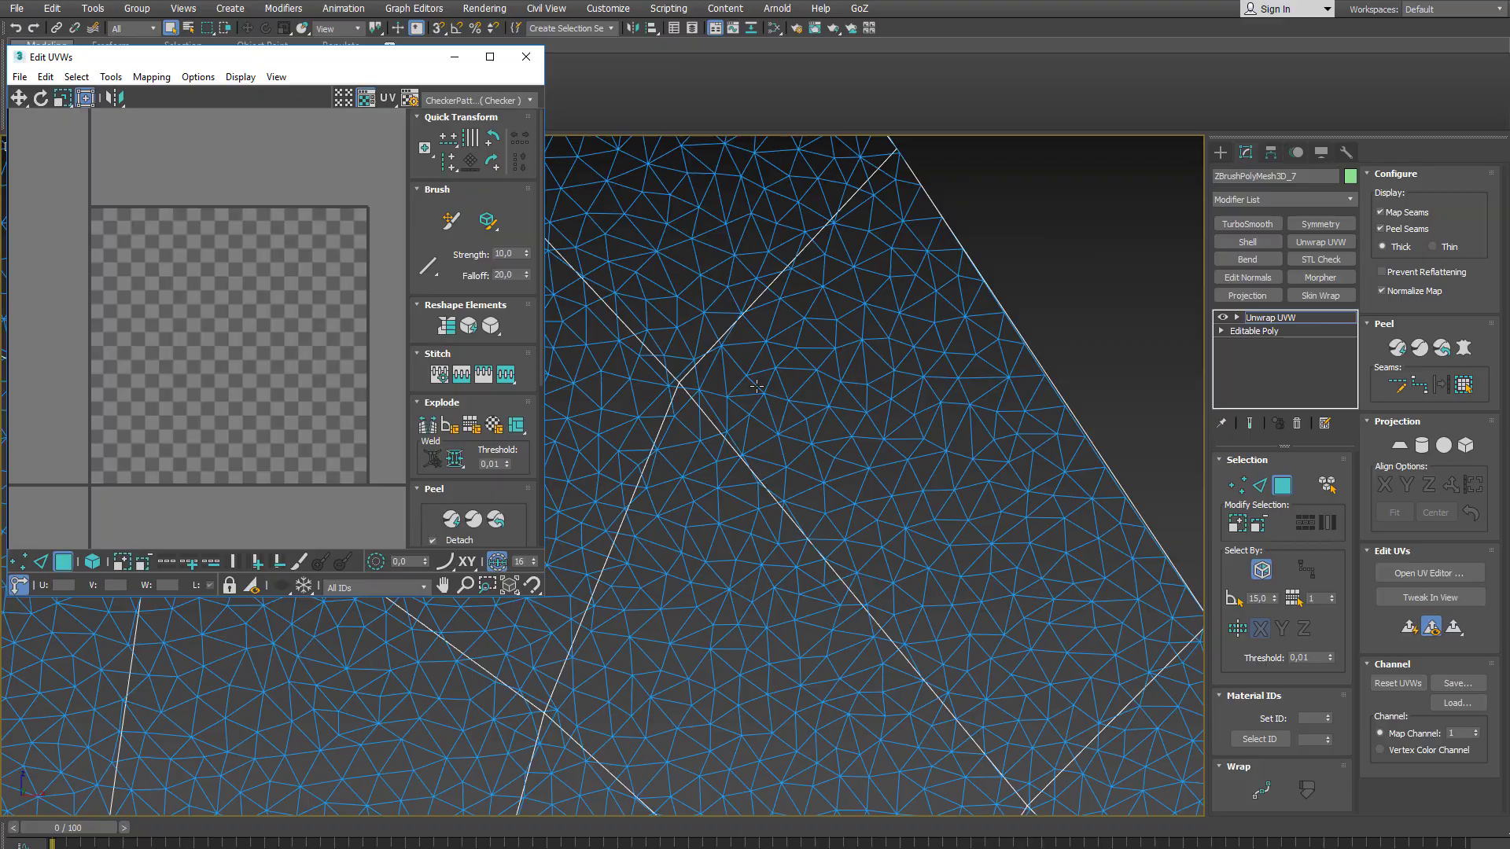
pyautogui.hotkey('ctrl', 'z')
pyautogui.scroll(-6, 931, 437)
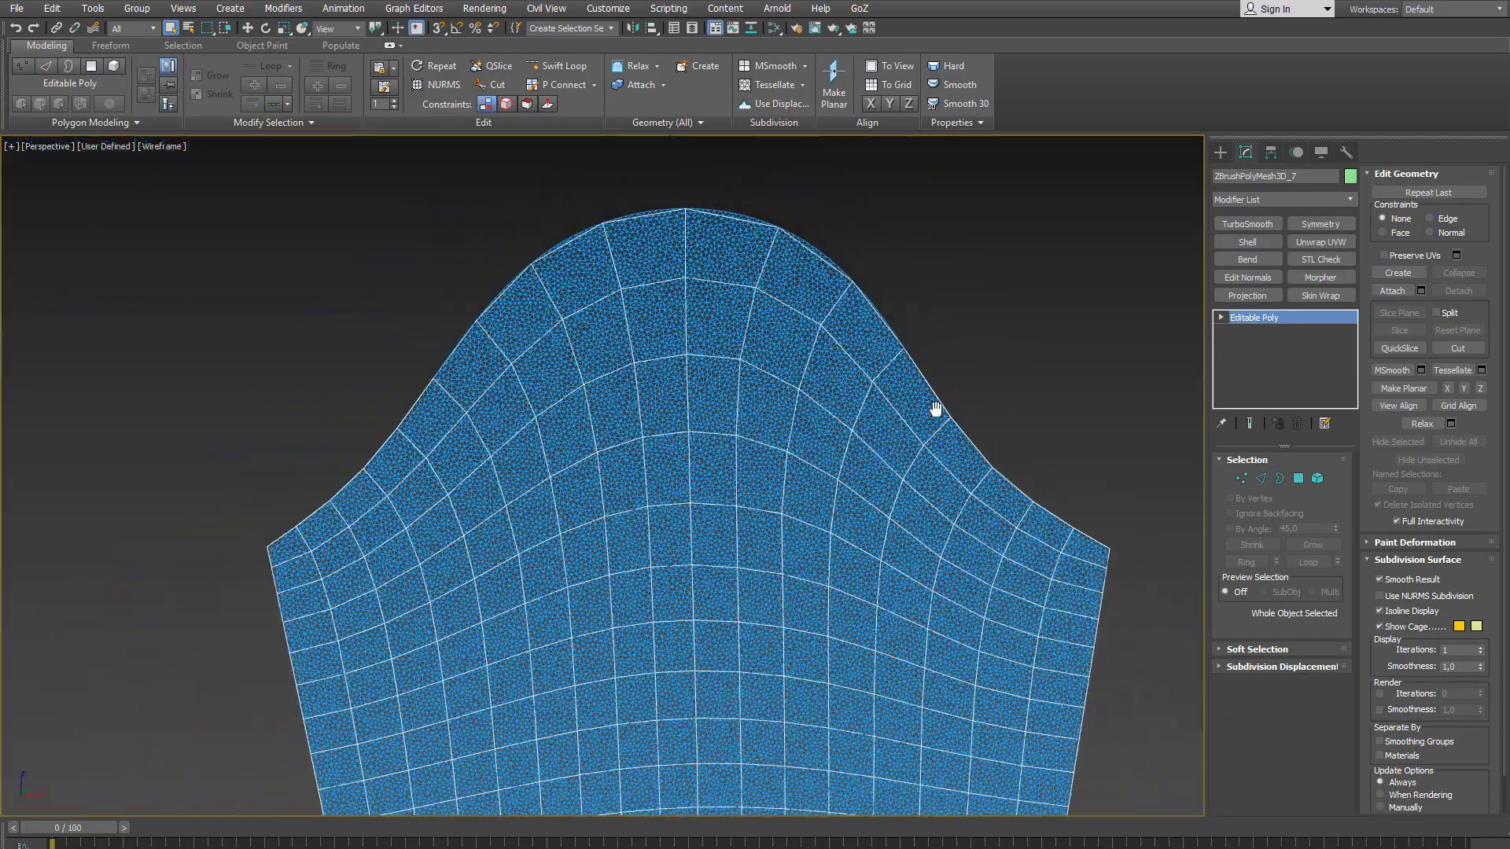
# Step: Add a Projection modifier to the blue flat sleeve and pick the green retopologized sleeve as its reference geometry
pyautogui.moveTo(934, 408)
pyautogui.mouseDown(button='middle')
pyautogui.moveTo(879, 413)
pyautogui.moveTo(951, 405)
pyautogui.mouseUp(button='middle')
pyautogui.scroll(5, 884, 416)
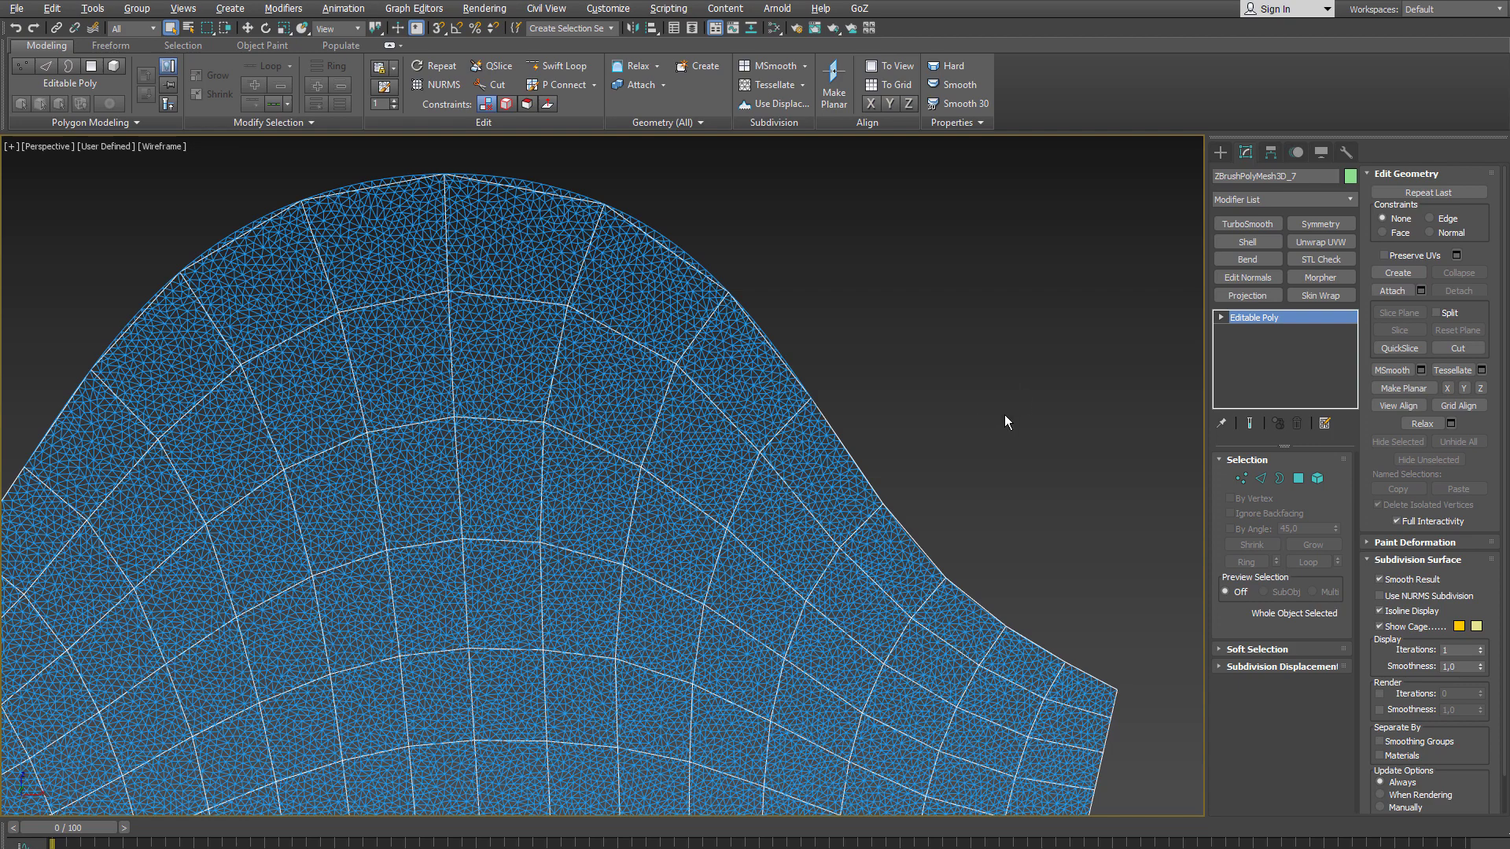
pyautogui.click(897, 458)
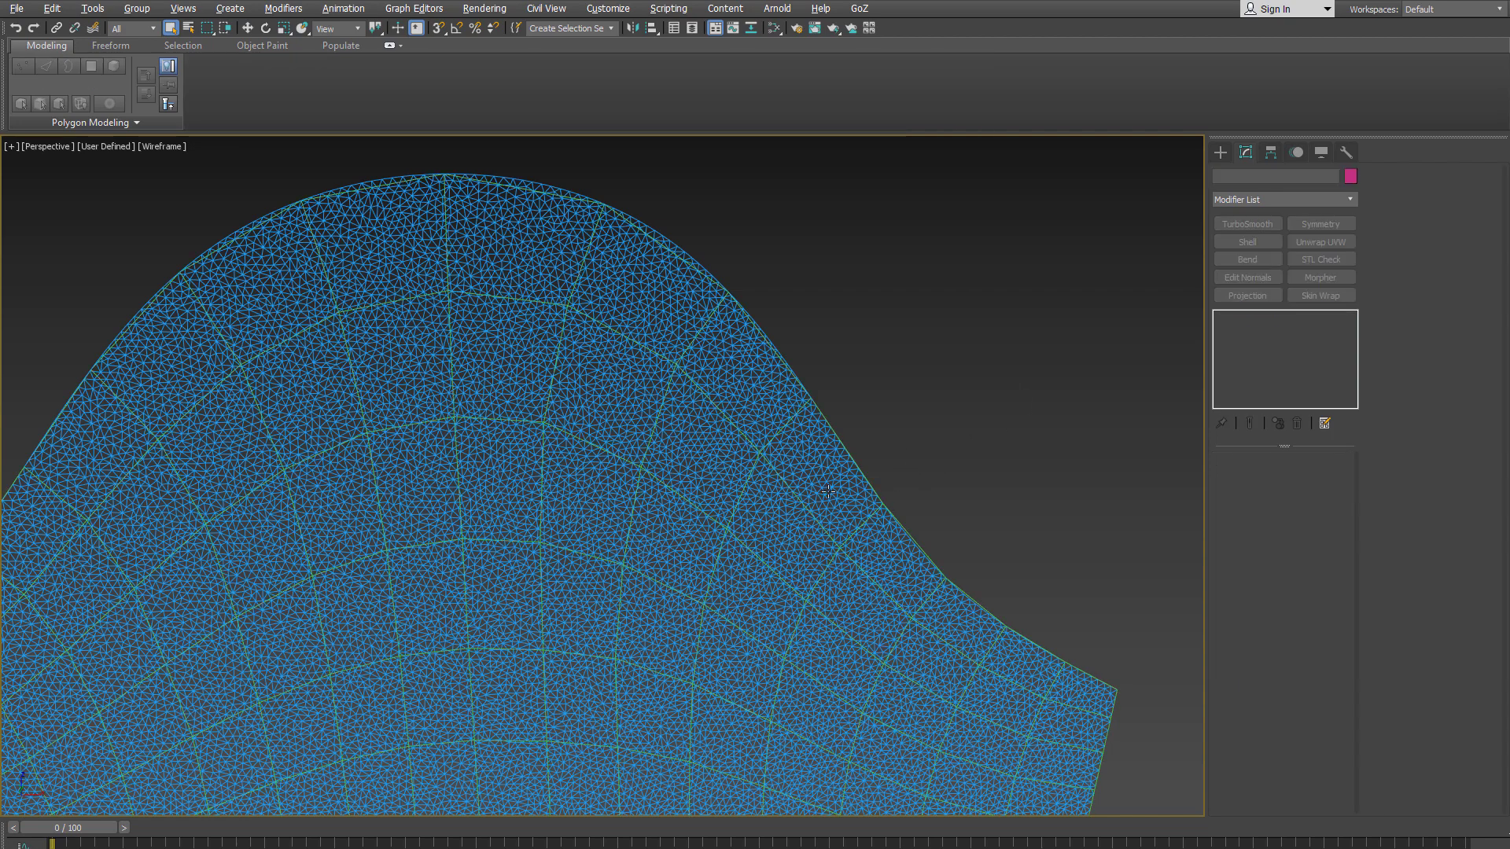
pyautogui.scroll(3, 861, 517)
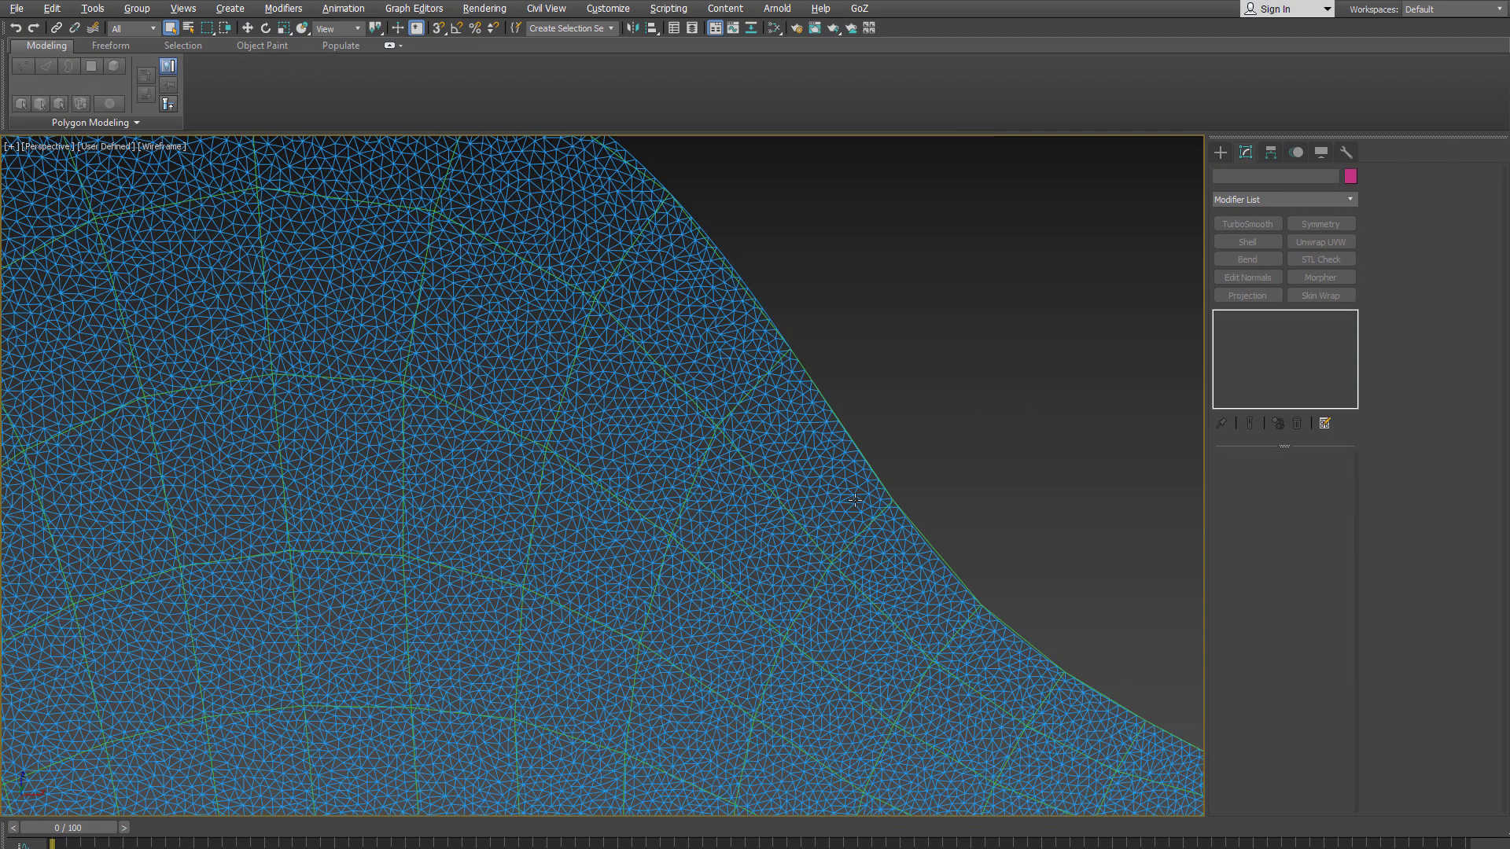
pyautogui.click(813, 482)
pyautogui.scroll(3, 883, 469)
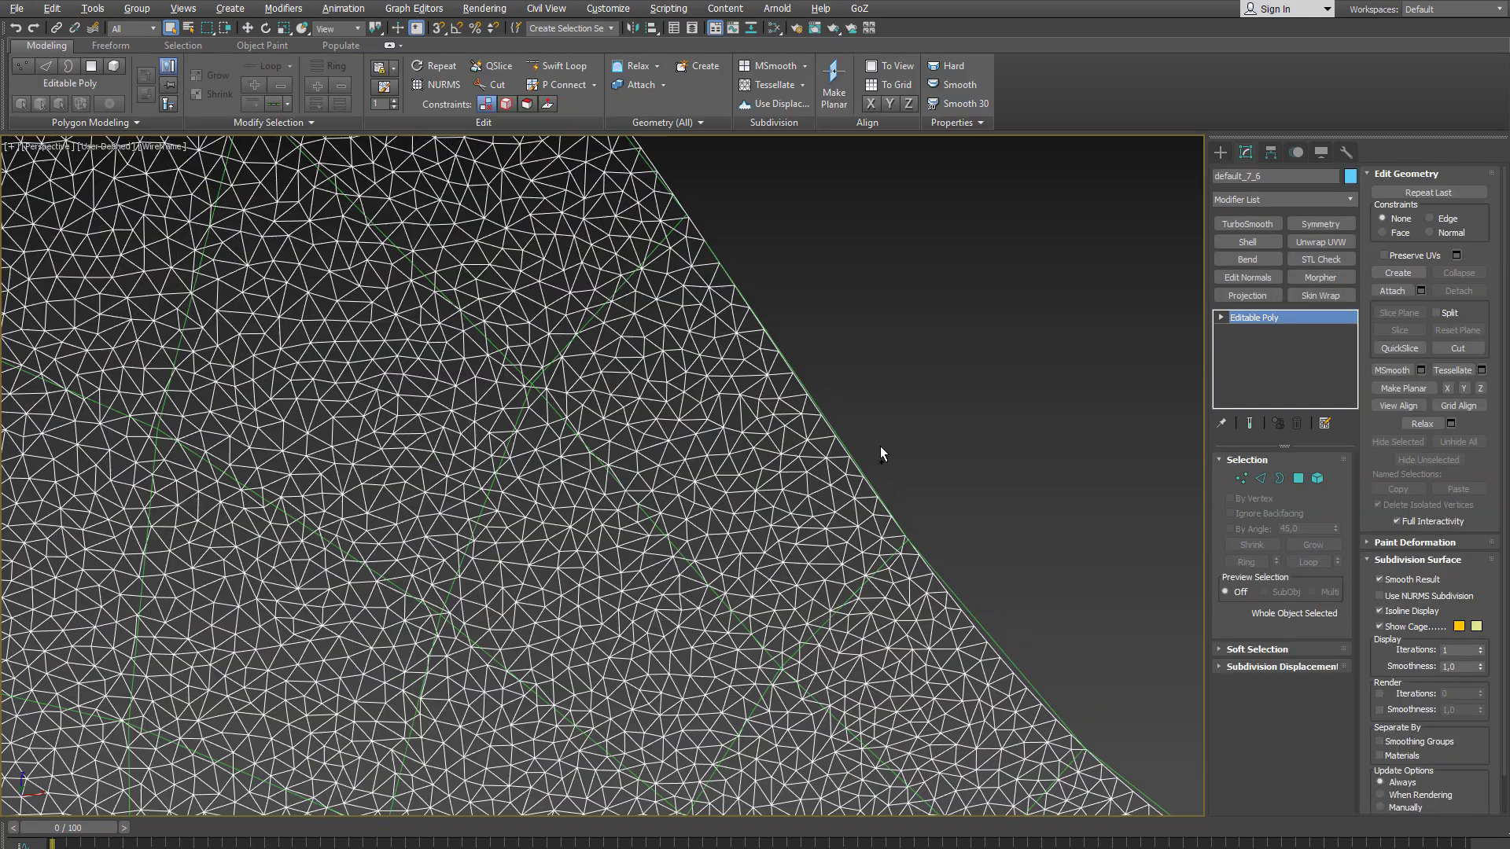
pyautogui.scroll(-5, 998, 363)
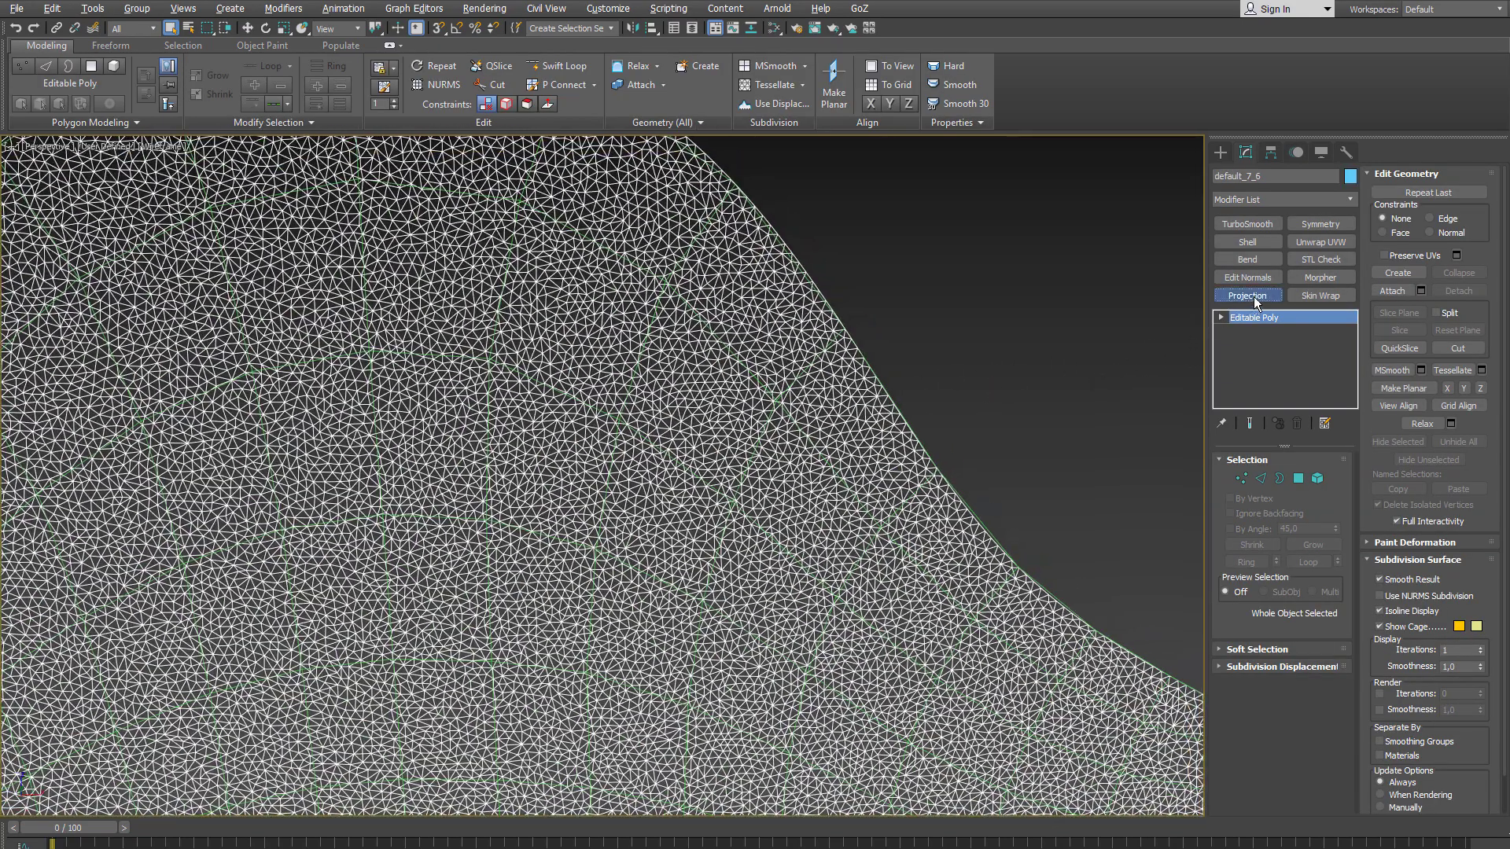
pyautogui.click(1253, 297)
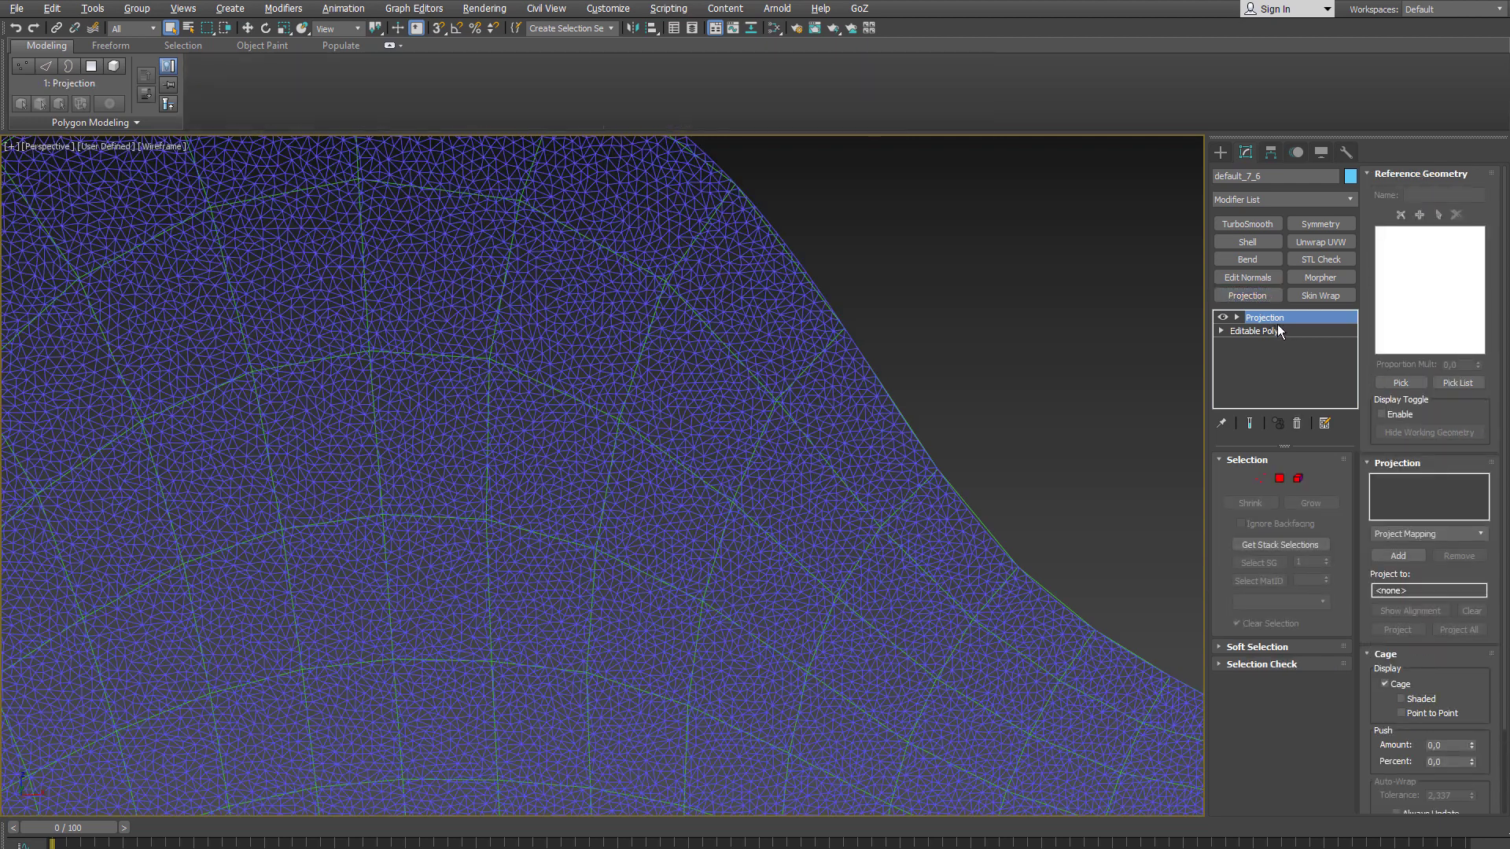
pyautogui.click(1402, 383)
pyautogui.scroll(3, 679, 498)
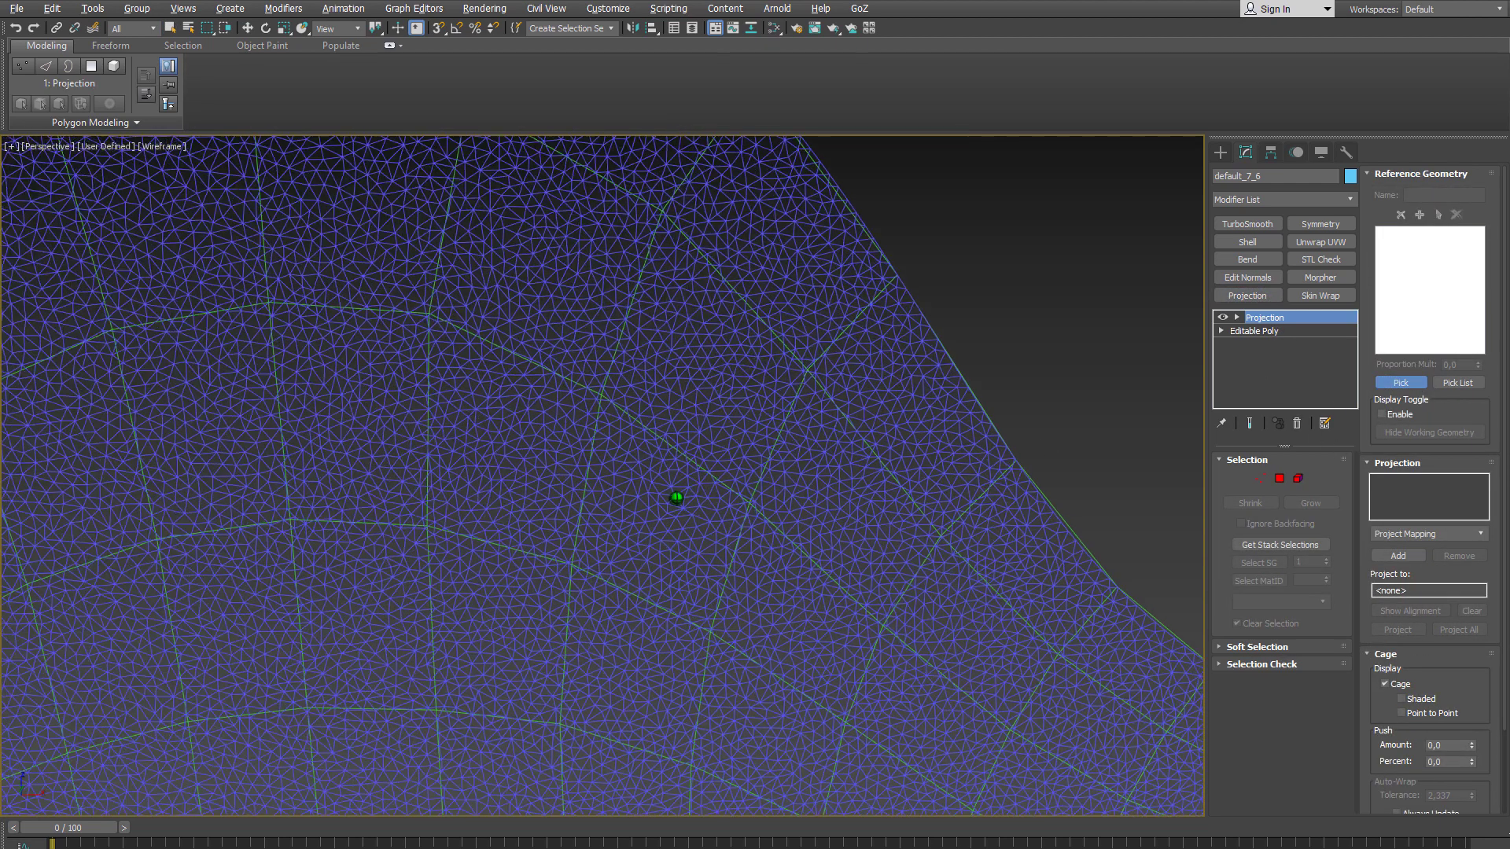
pyautogui.scroll(2, 656, 519)
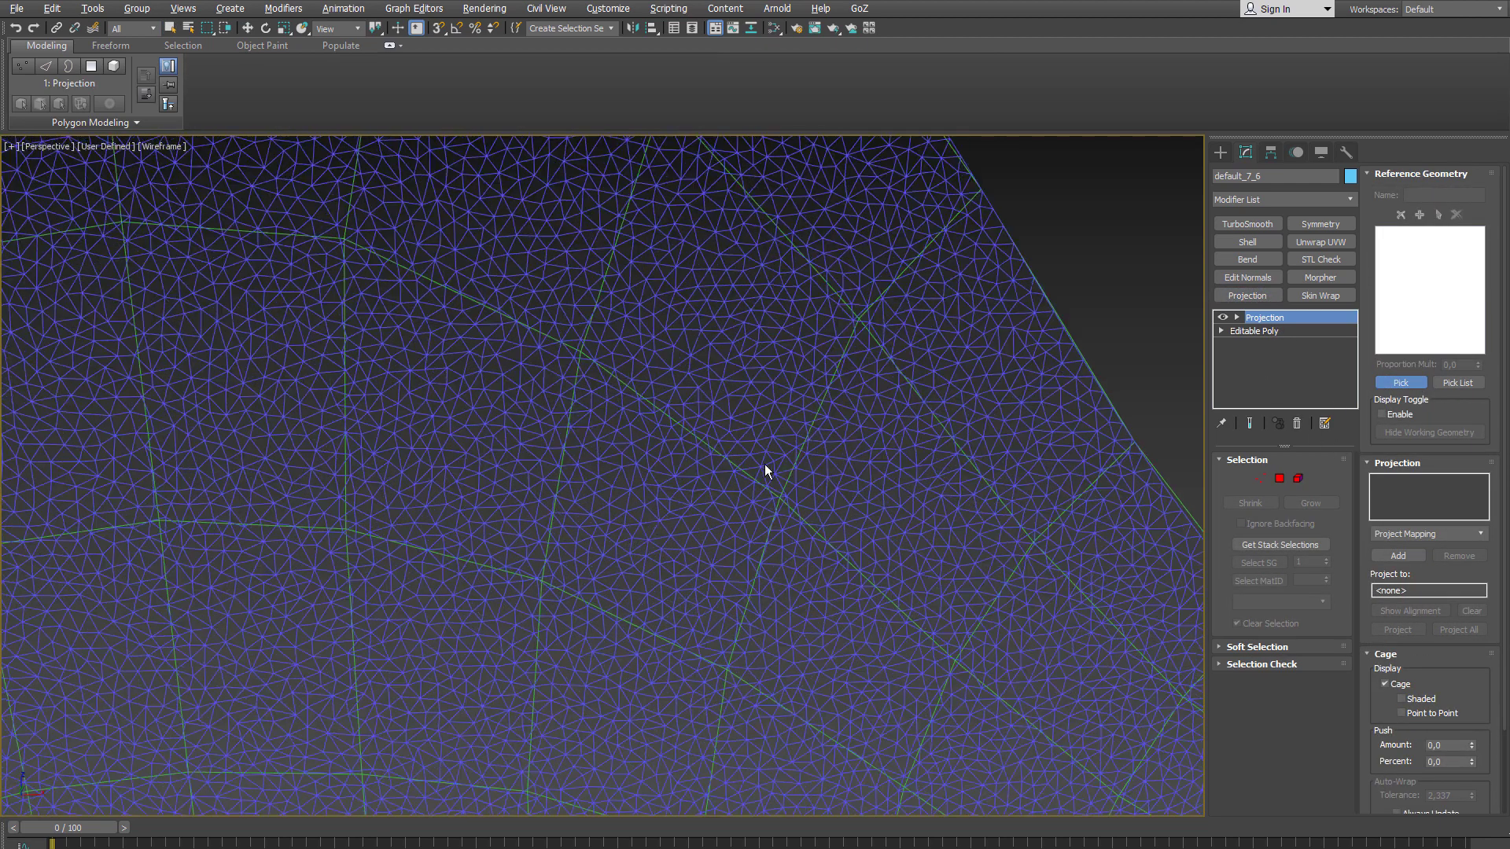
pyautogui.click(748, 475)
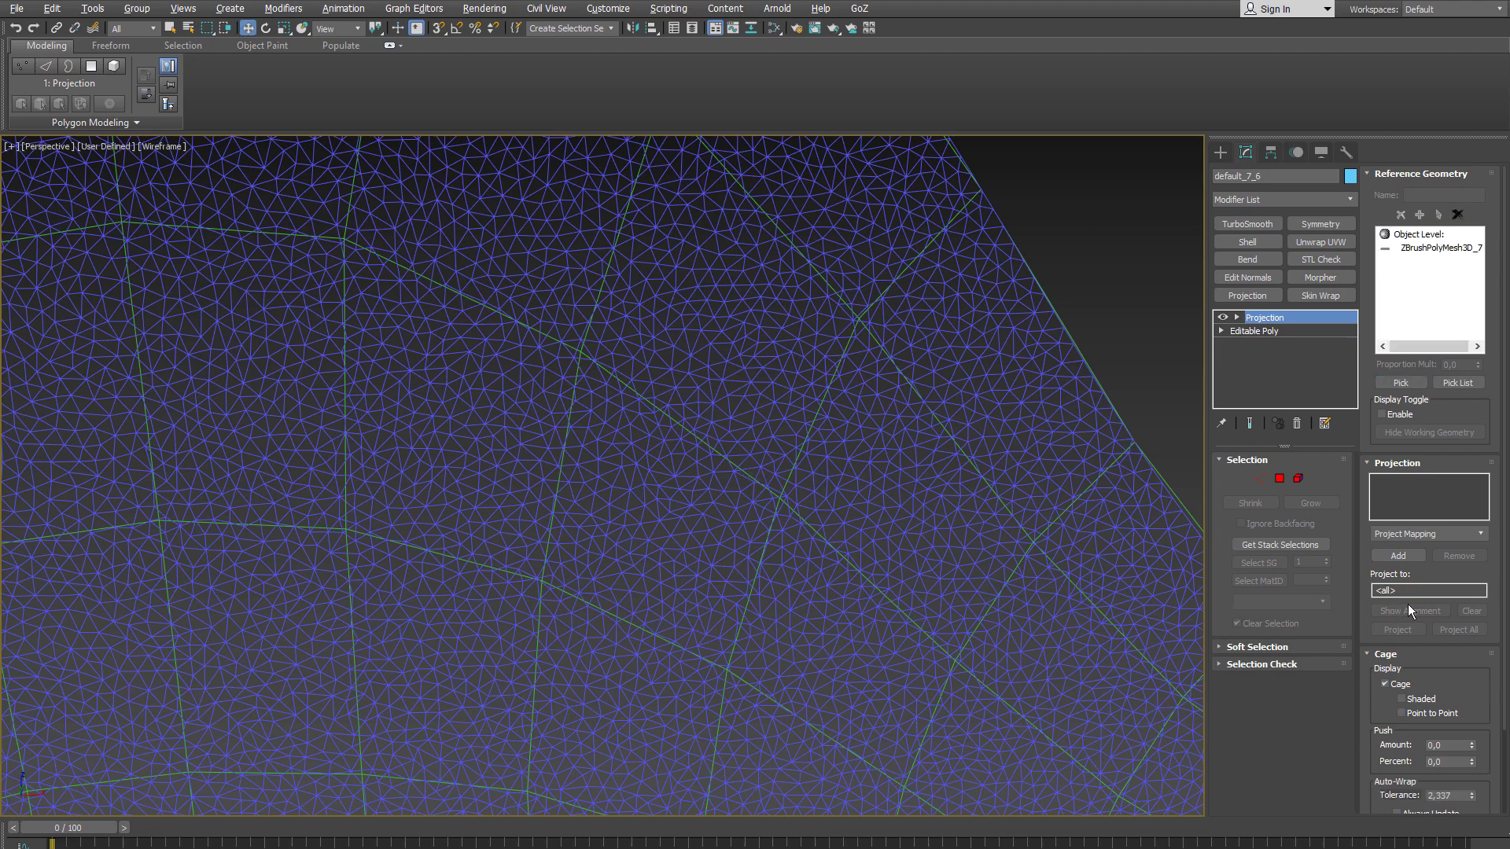
# Step: Add a Project Mapping entry for map channel 1 to the Projection modifier and project it to all reference objects
pyautogui.moveTo(1474, 699); pyautogui.dragTo(1473, 656)
pyautogui.scroll(-1, 1469, 401)
pyautogui.moveTo(1470, 402); pyautogui.dragTo(1470, 401)
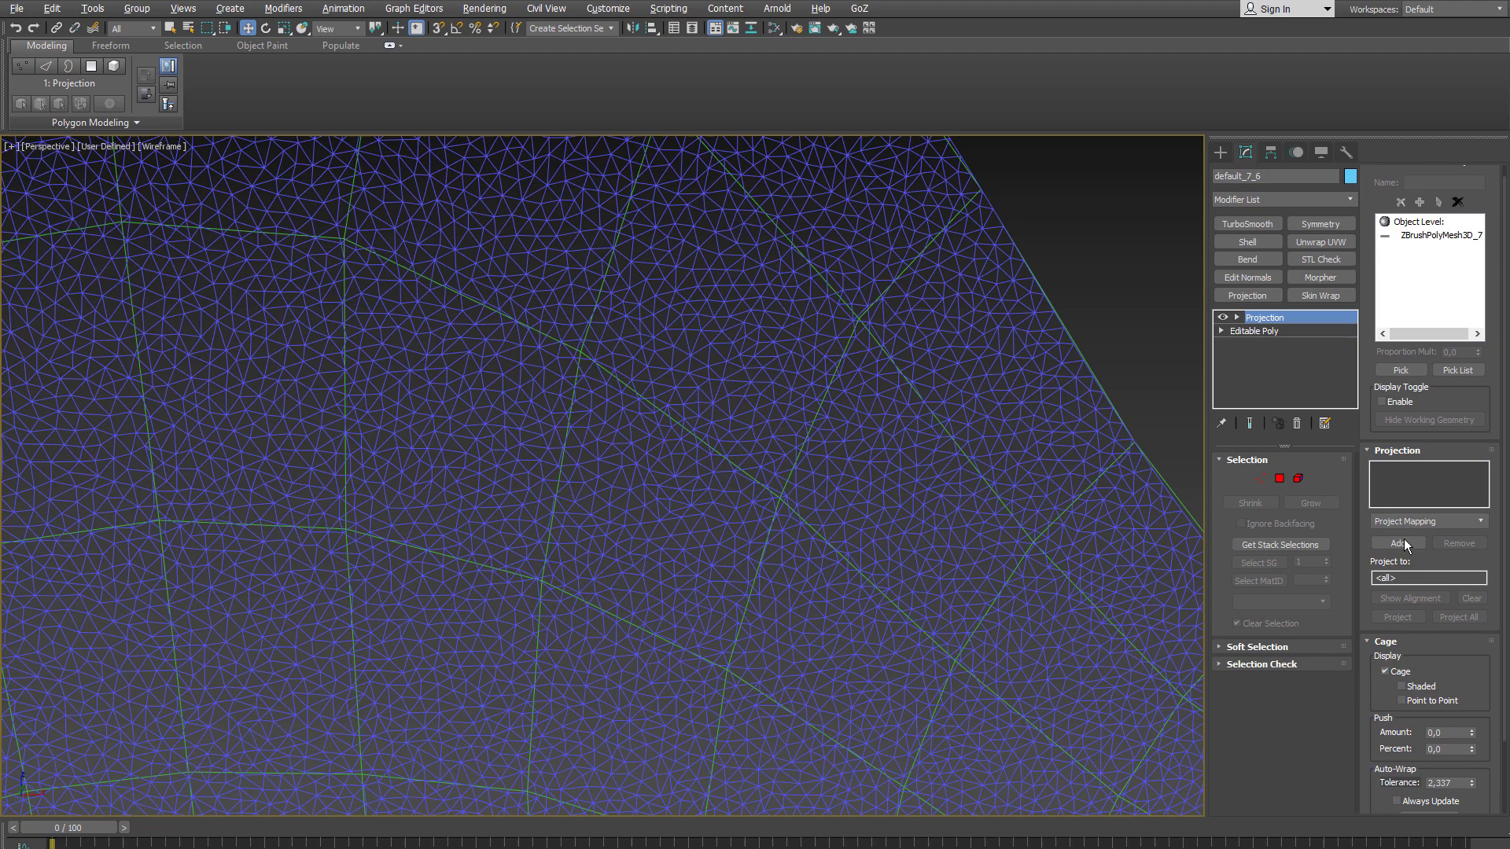
pyautogui.click(1397, 542)
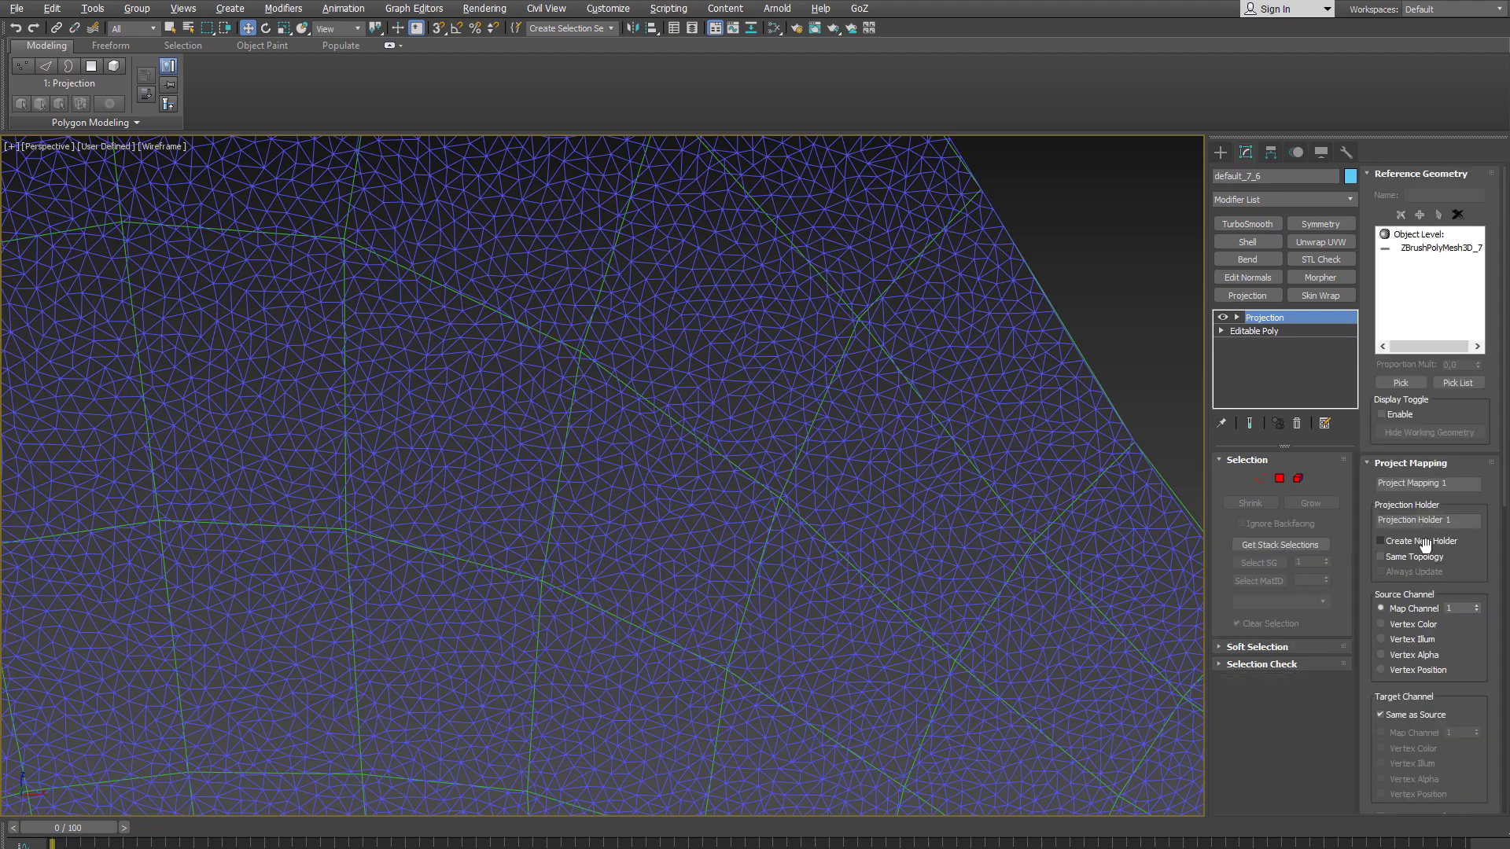
pyautogui.moveTo(1485, 686); pyautogui.dragTo(1473, 323)
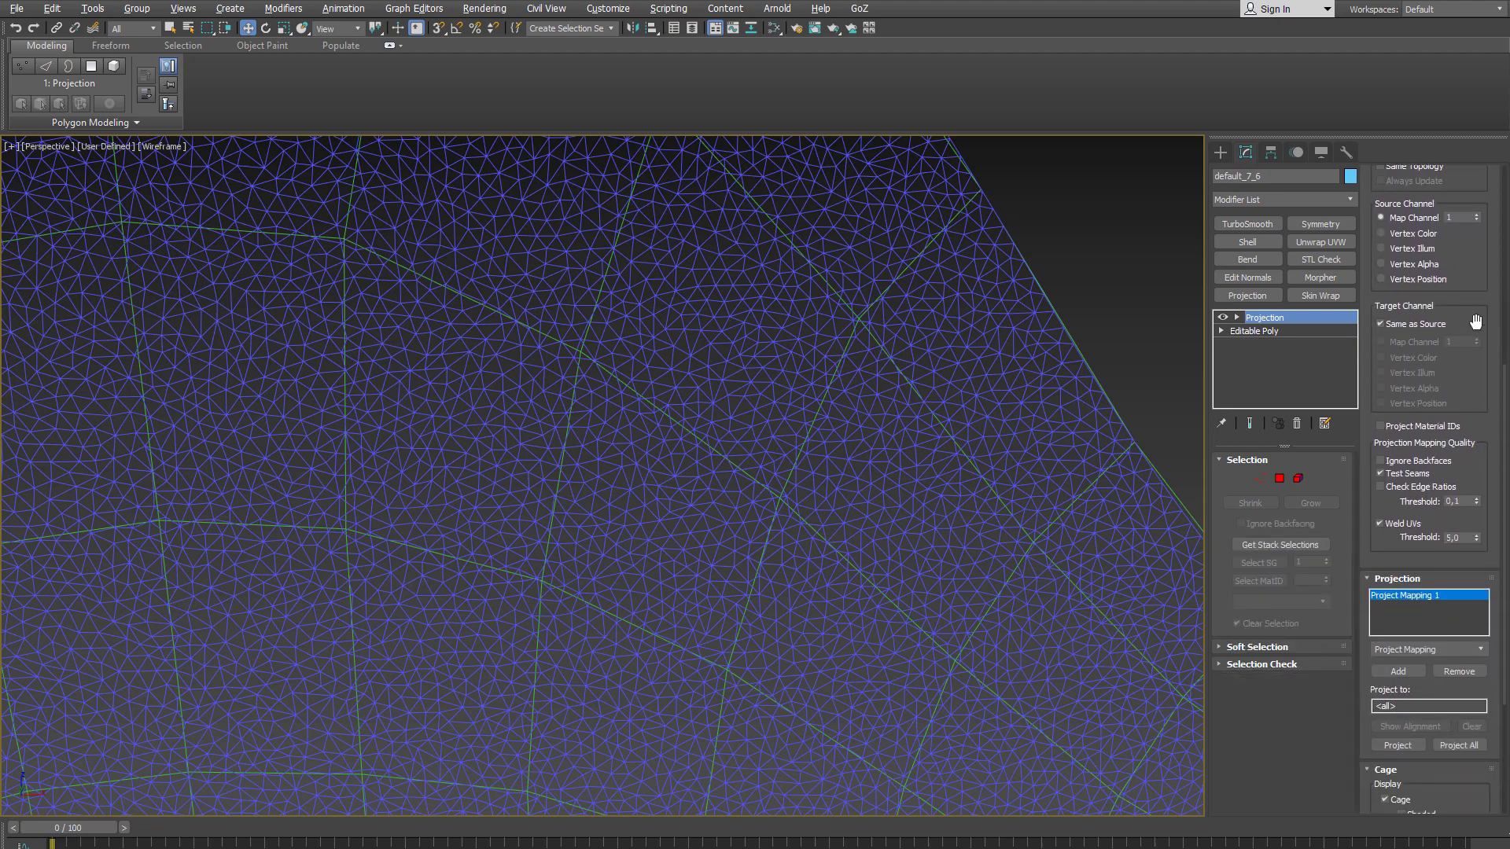
pyautogui.click(1459, 745)
# Step: Select the green retopologized sleeve and clear Projection Holder 1 from its modifier stack, leaving only Editable Poly
pyautogui.moveTo(1140, 500); pyautogui.dragTo(1056, 424, button='middle')
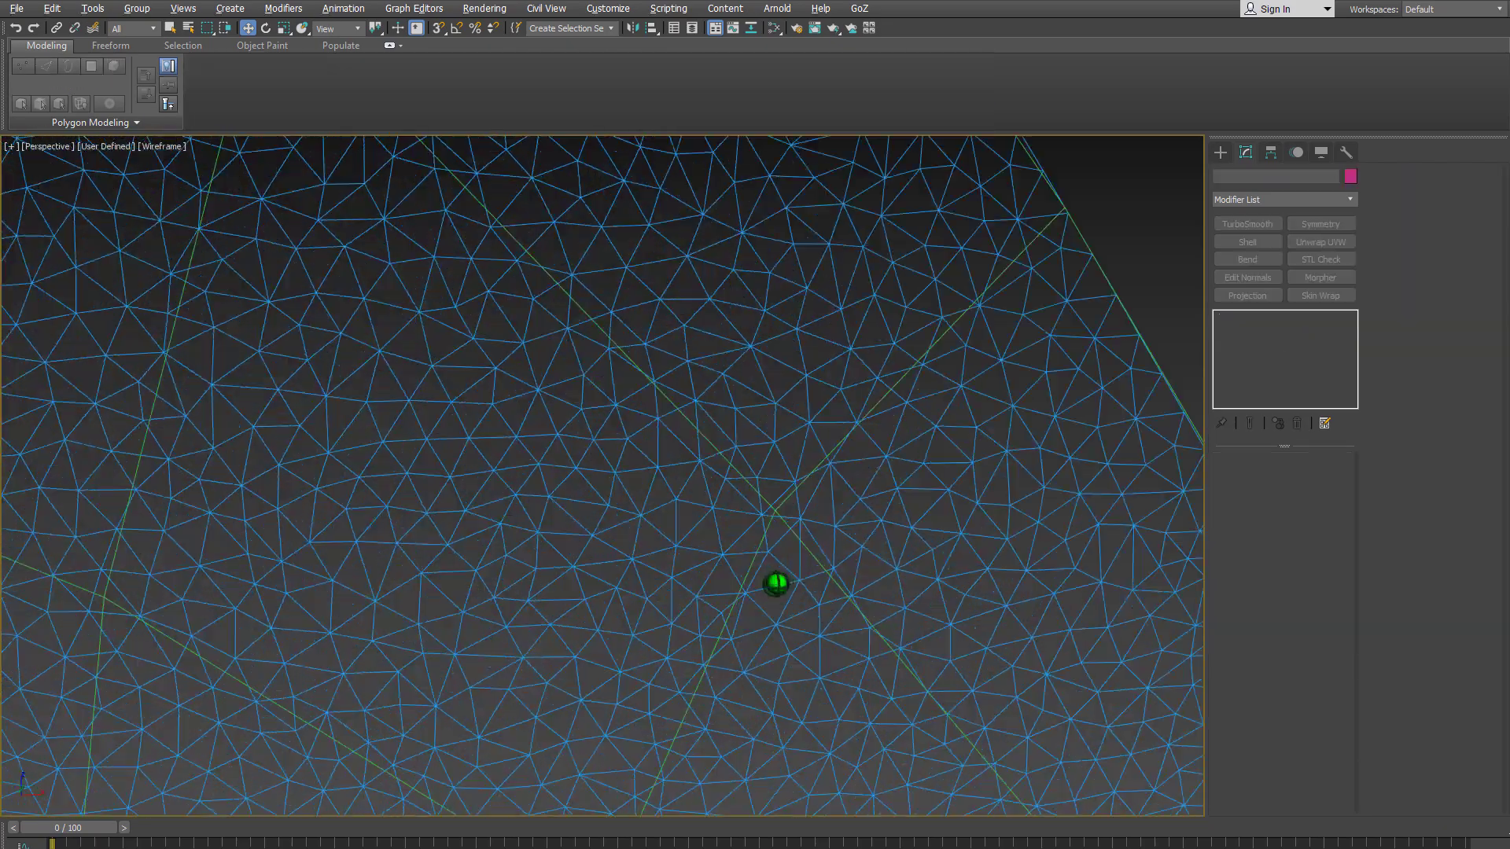
pyautogui.click(818, 565)
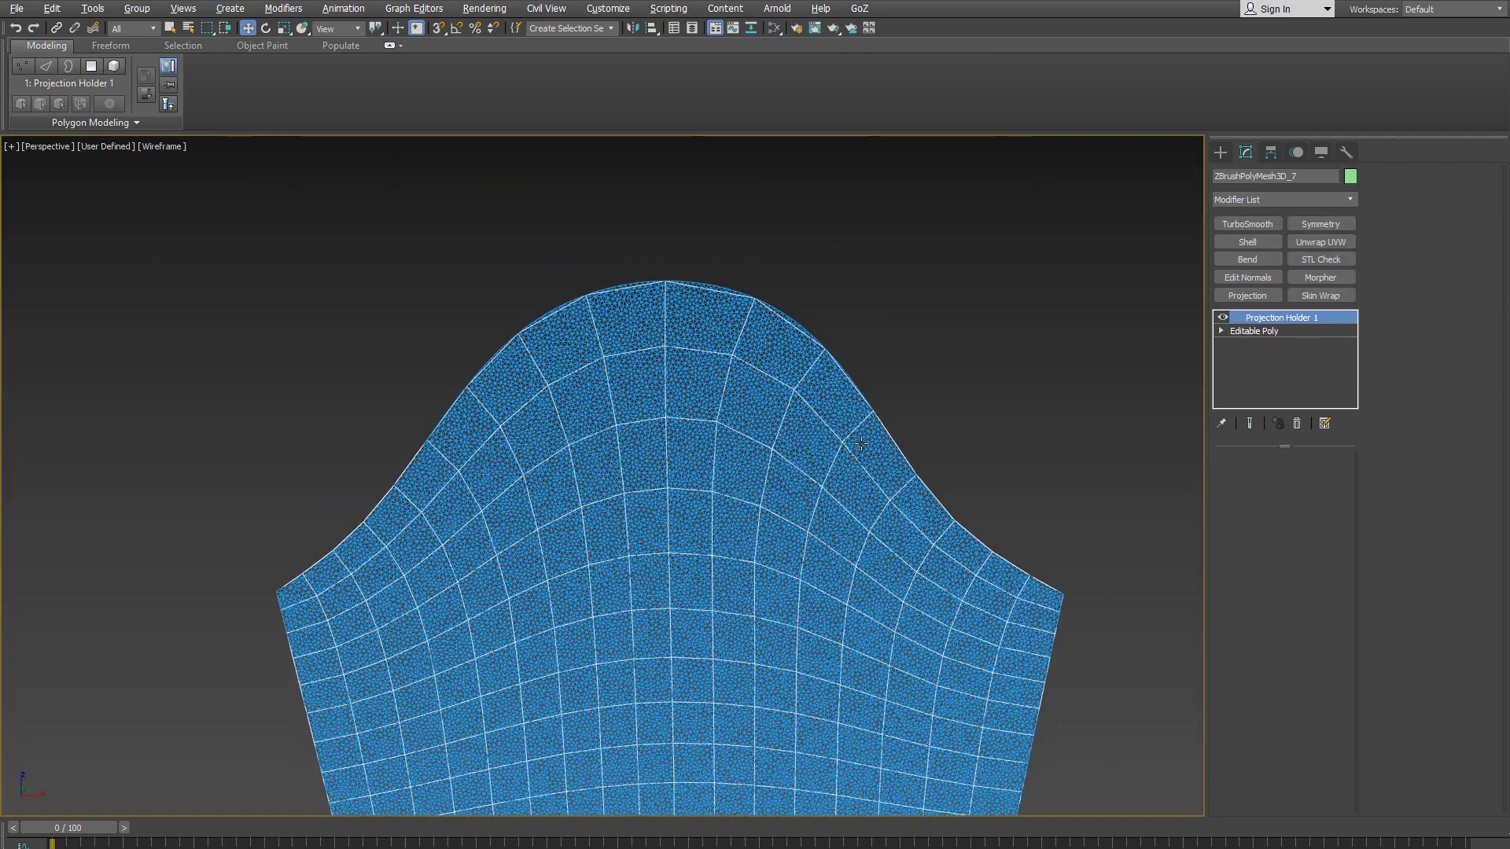
pyautogui.scroll(2, 953, 437)
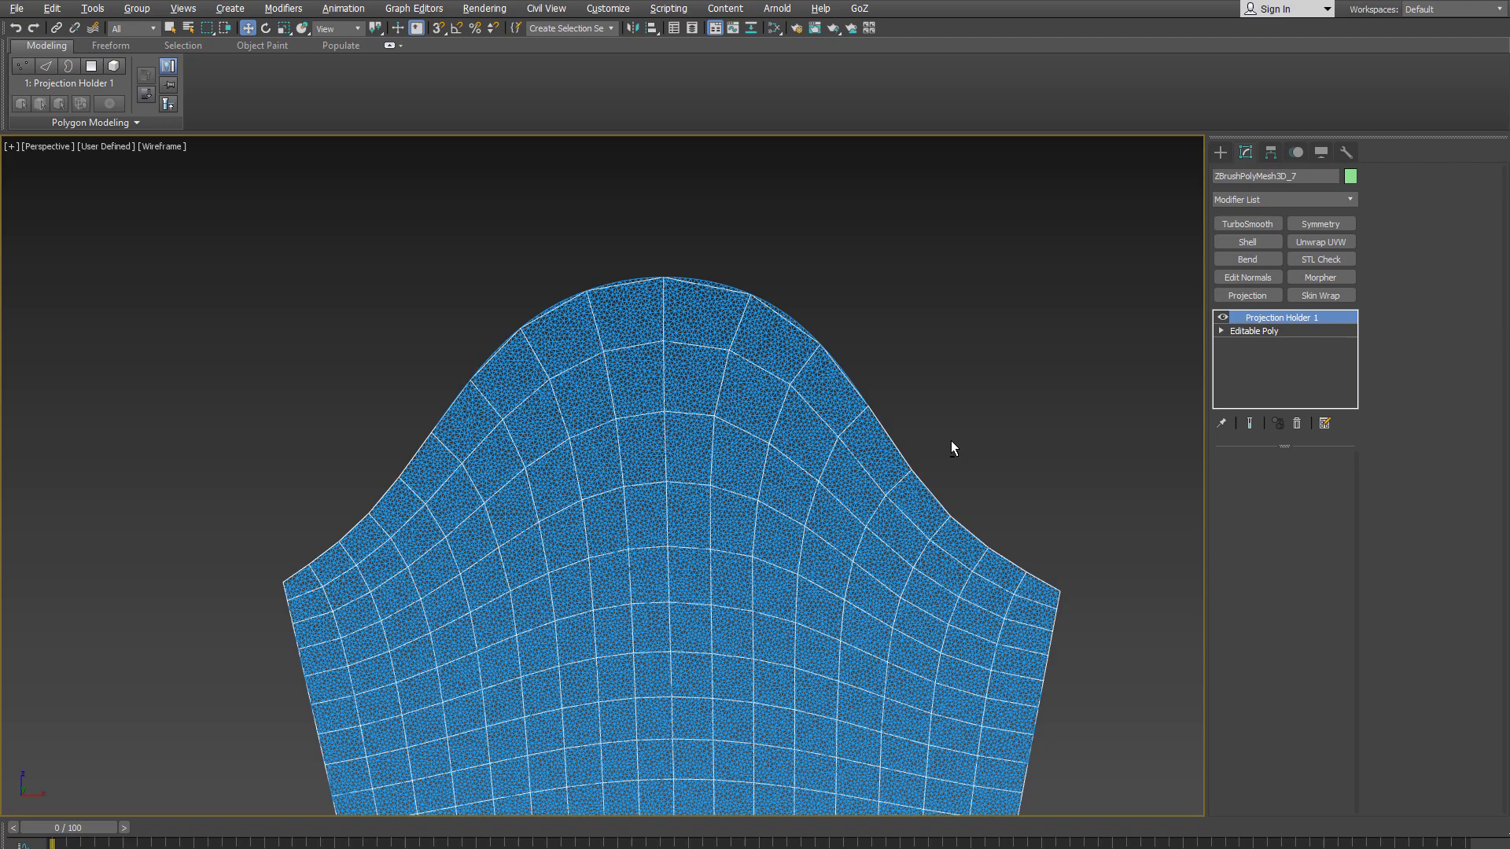
pyautogui.moveTo(979, 409); pyautogui.dragTo(979, 423, button='middle')
pyautogui.click(1296, 423)
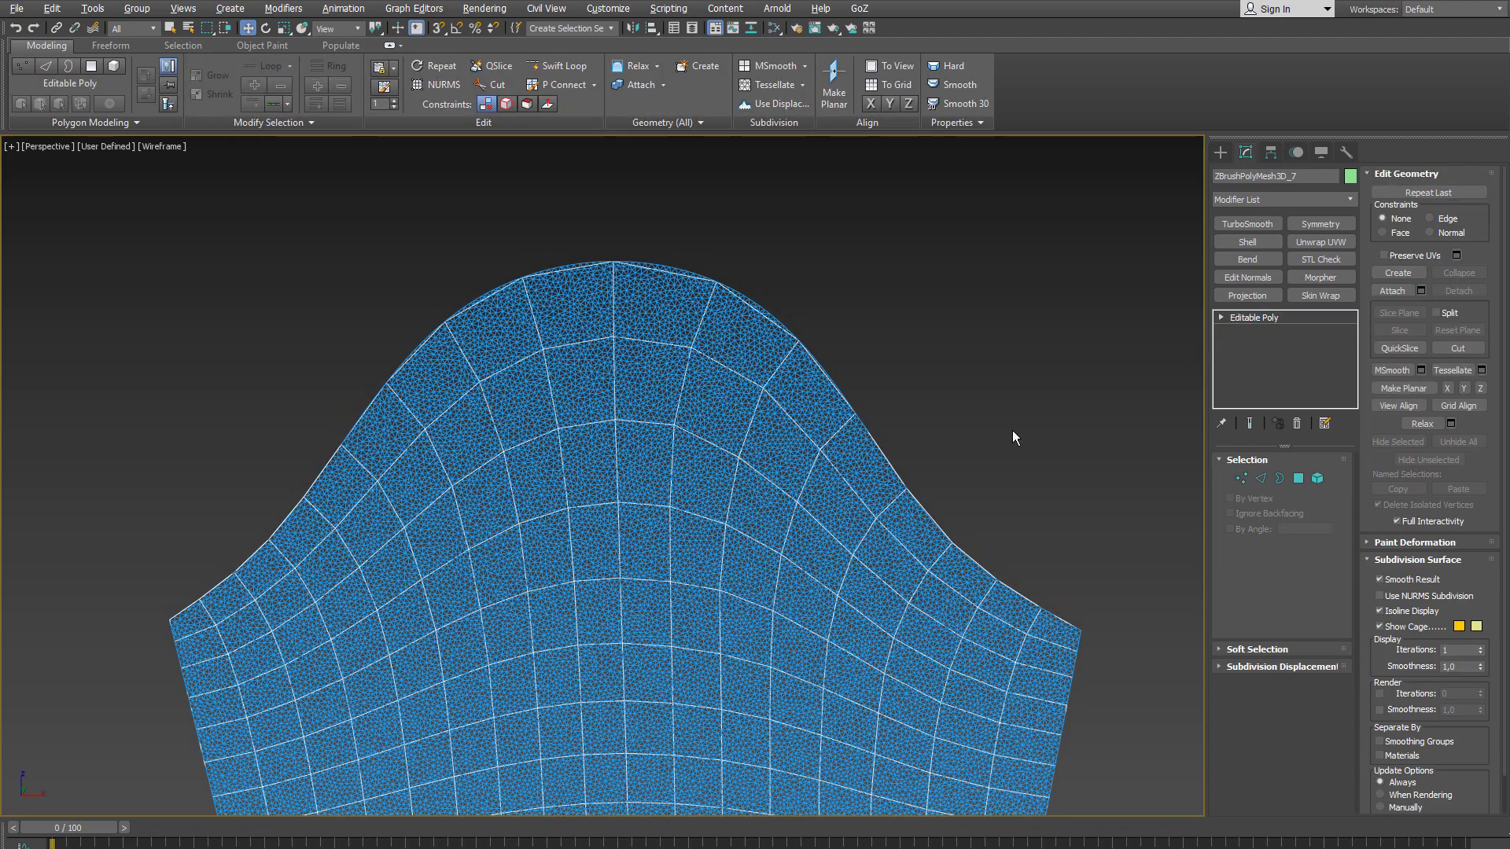
# Step: Check the green retopologized sleeve's projected UVs in the UV editor using a temporary Unwrap UVW modifier
pyautogui.scroll(3, 1019, 435)
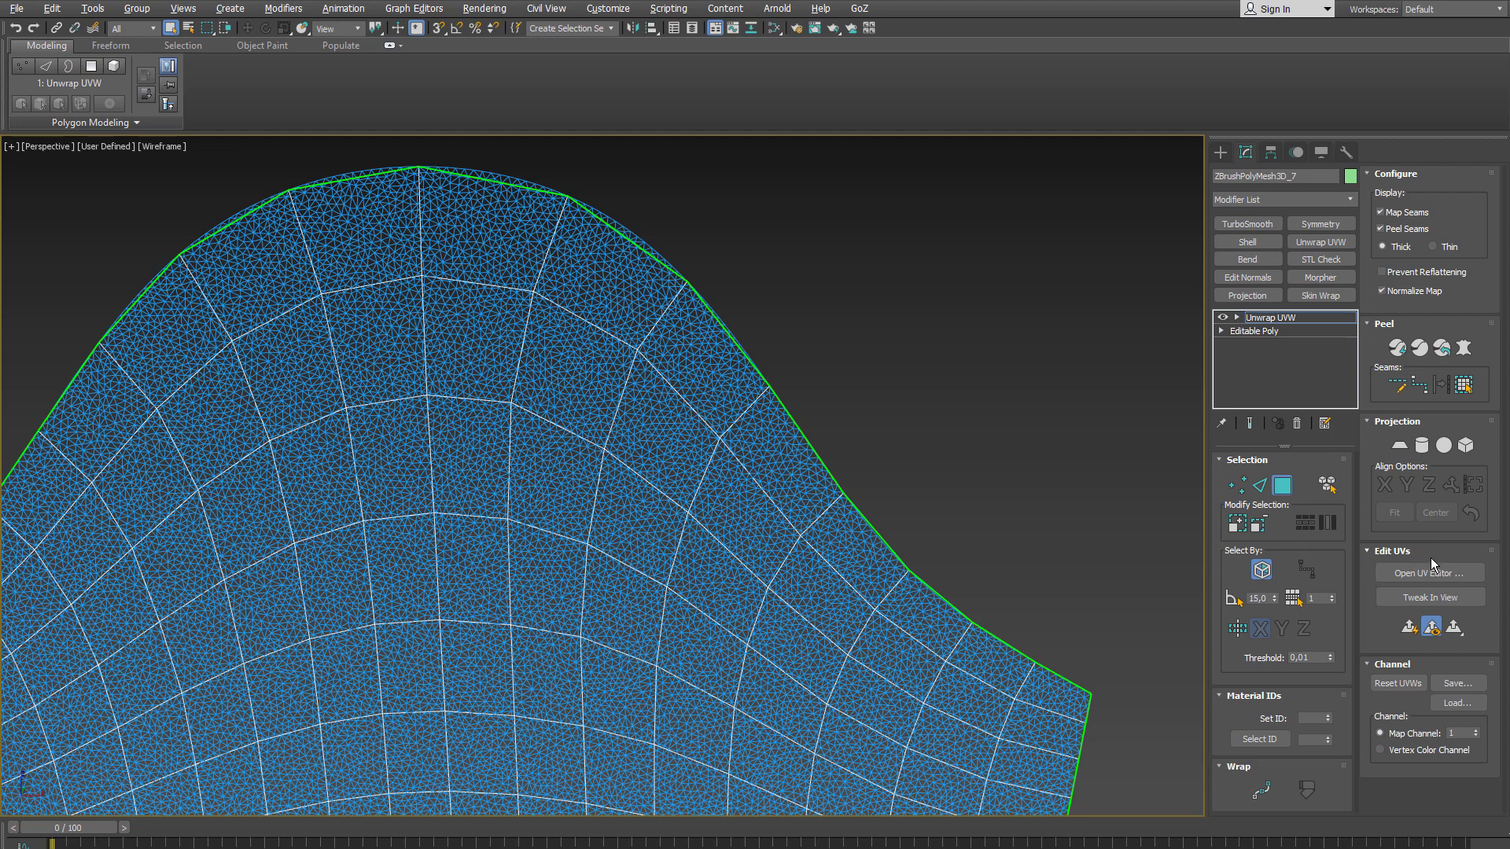
pyautogui.click(1429, 572)
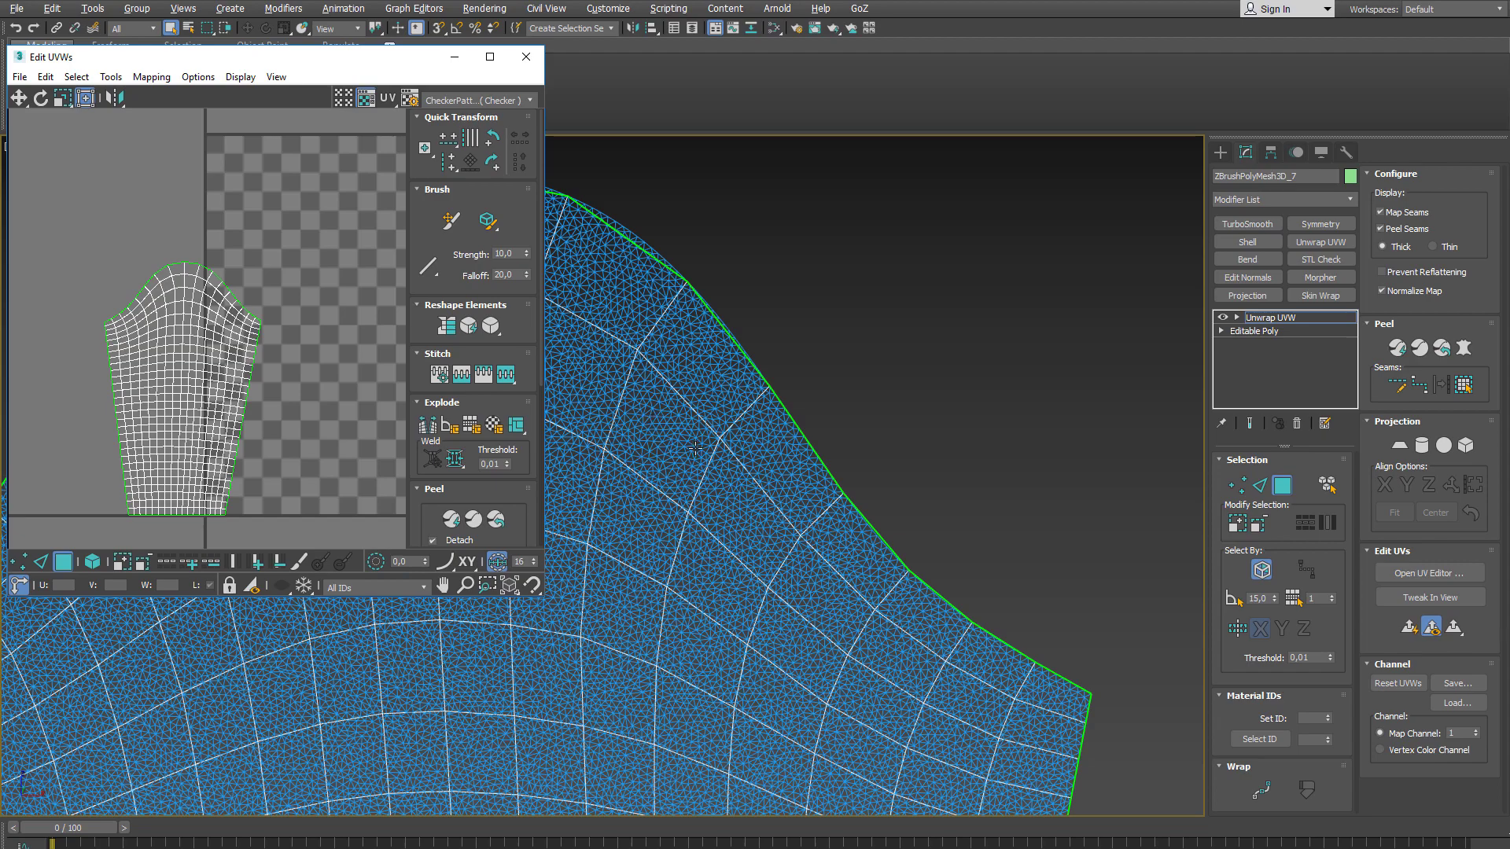
pyautogui.moveTo(255, 433); pyautogui.dragTo(294, 419, button='middle')
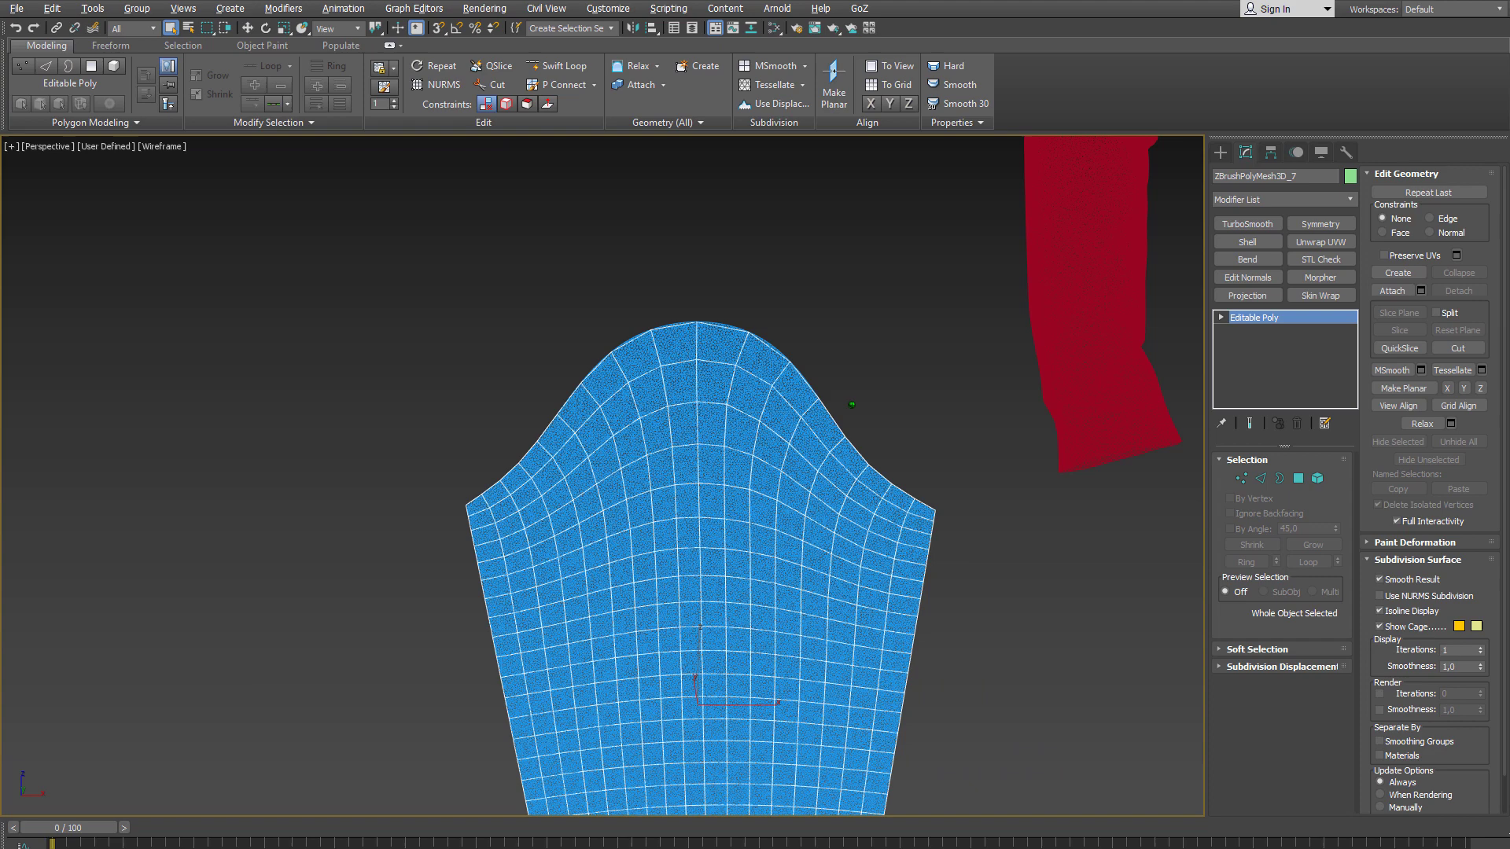
# Step: Add a Skin Wrap modifier to the green retopologized sleeve with the blue flat sleeve as control object and a falloff of 0,001
pyautogui.scroll(-1, 826, 379)
pyautogui.moveTo(825, 379); pyautogui.dragTo(849, 358, button='middle')
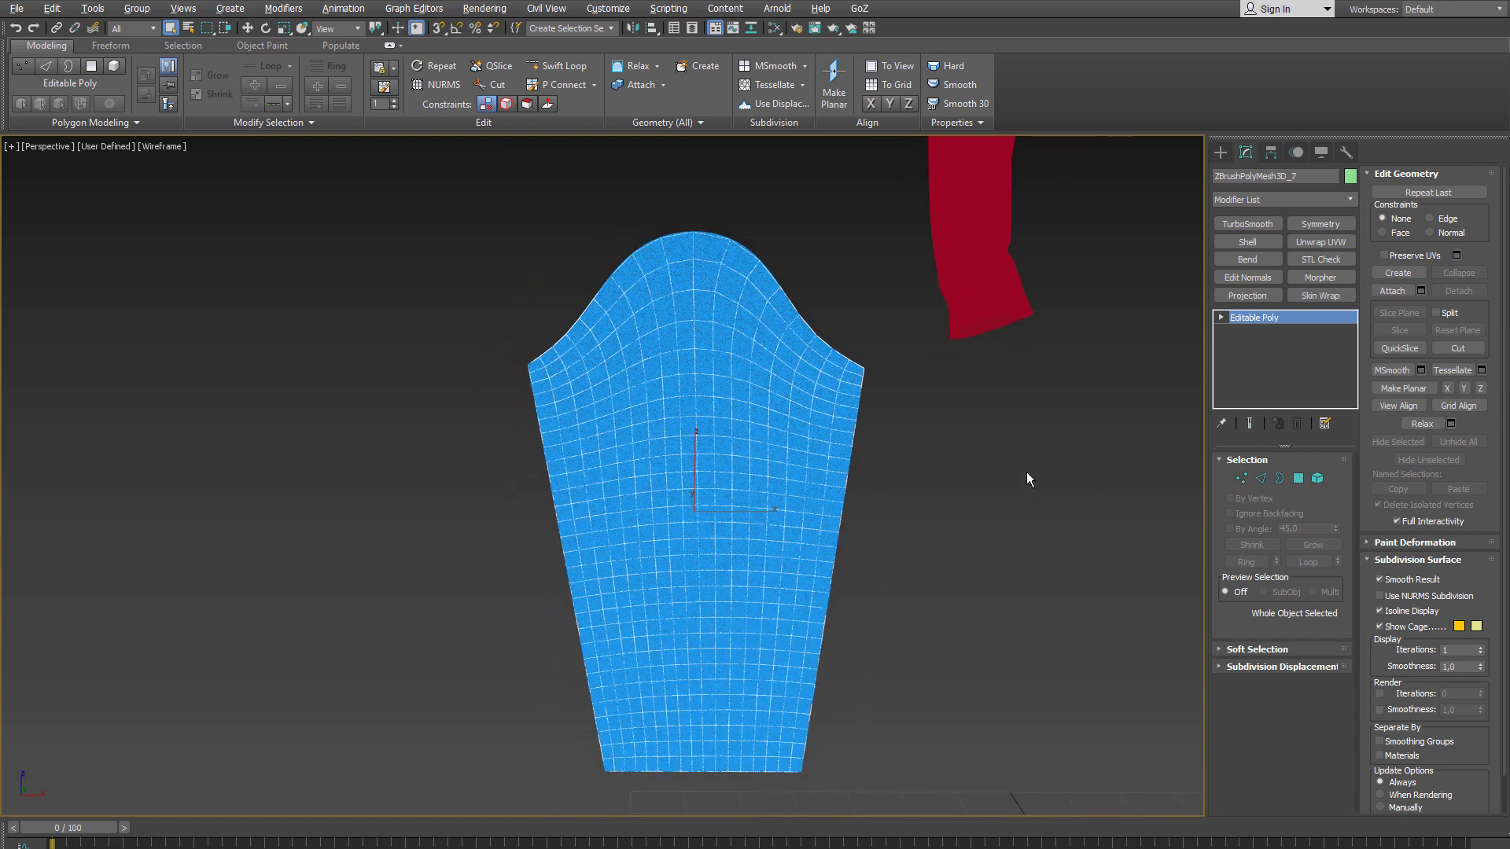
pyautogui.scroll(3, 922, 460)
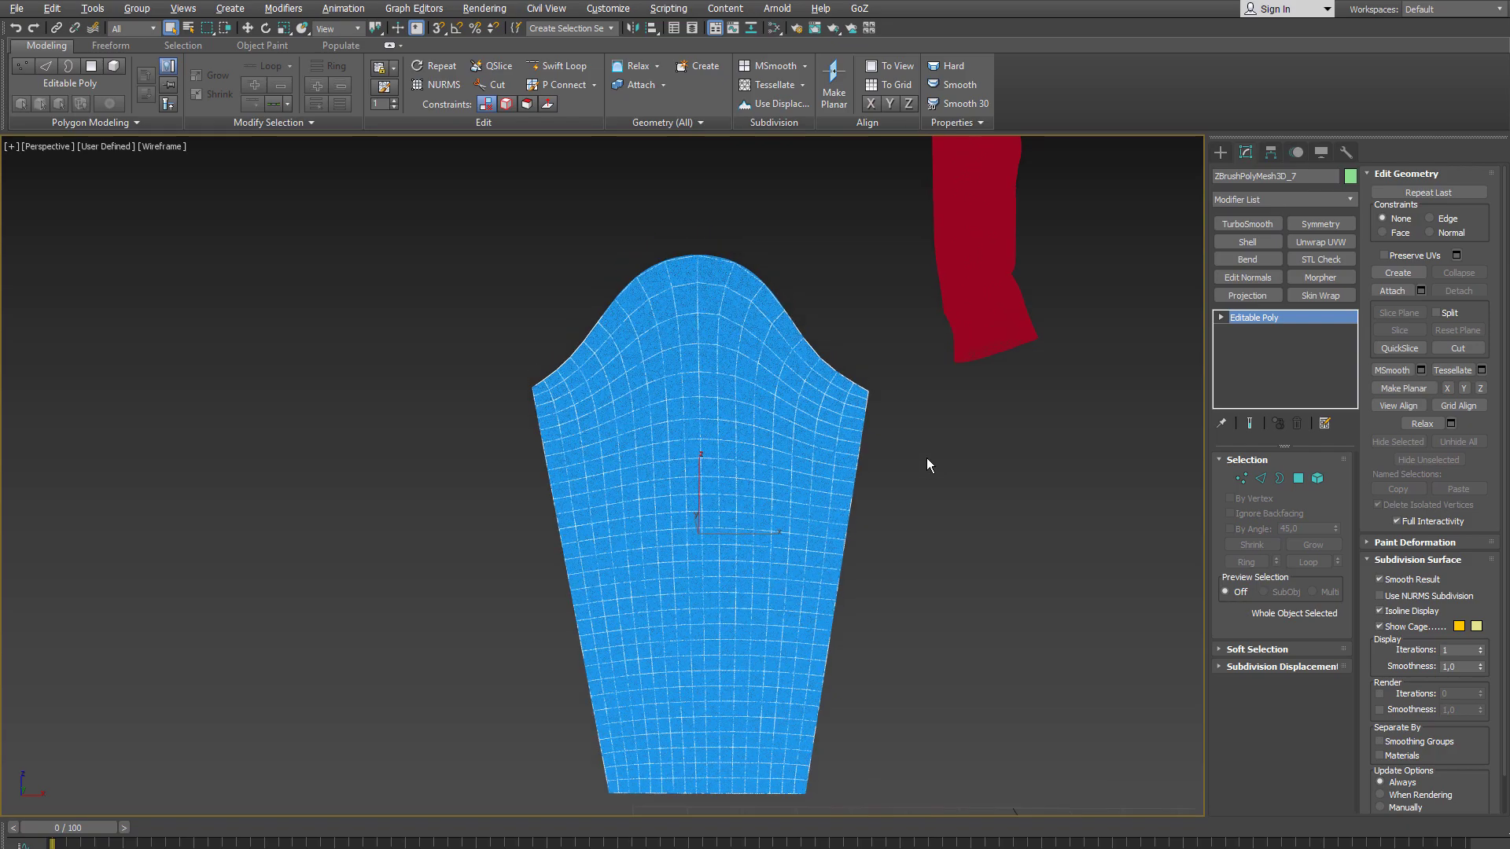
pyautogui.scroll(5, 947, 464)
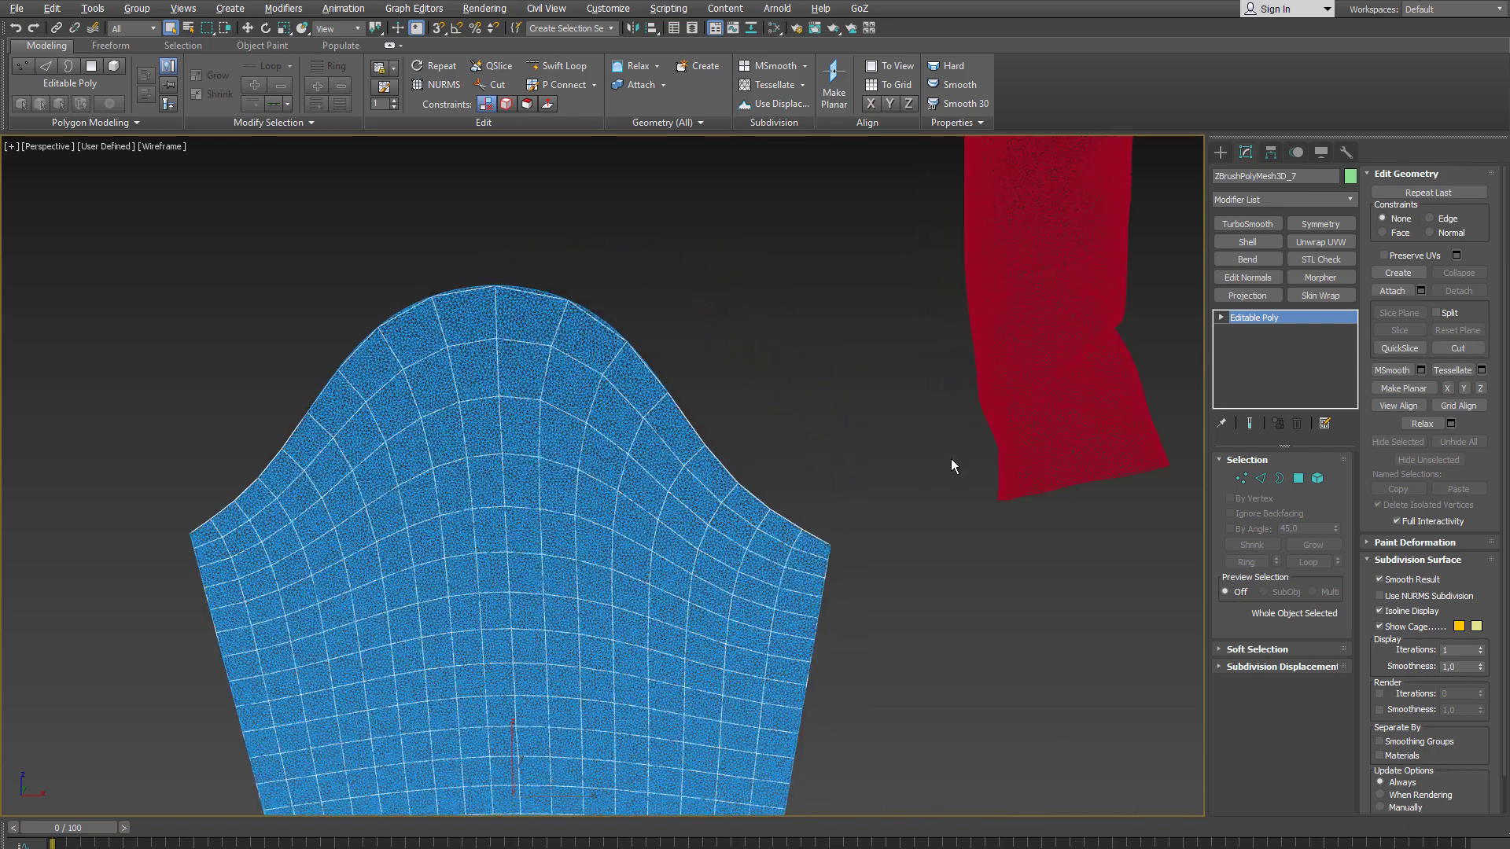
pyautogui.click(1321, 296)
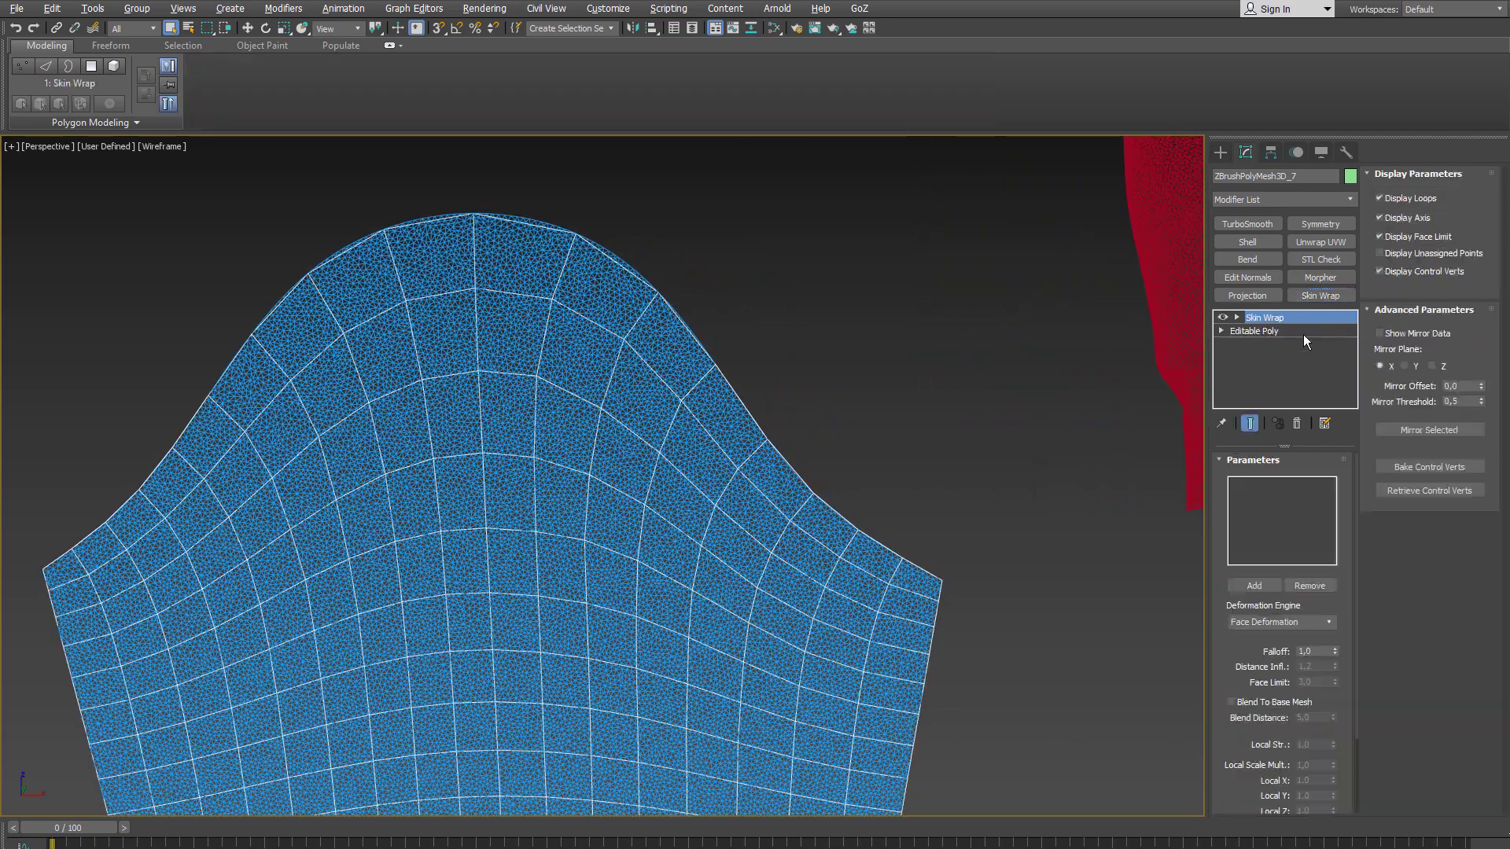
pyautogui.scroll(4, 1114, 429)
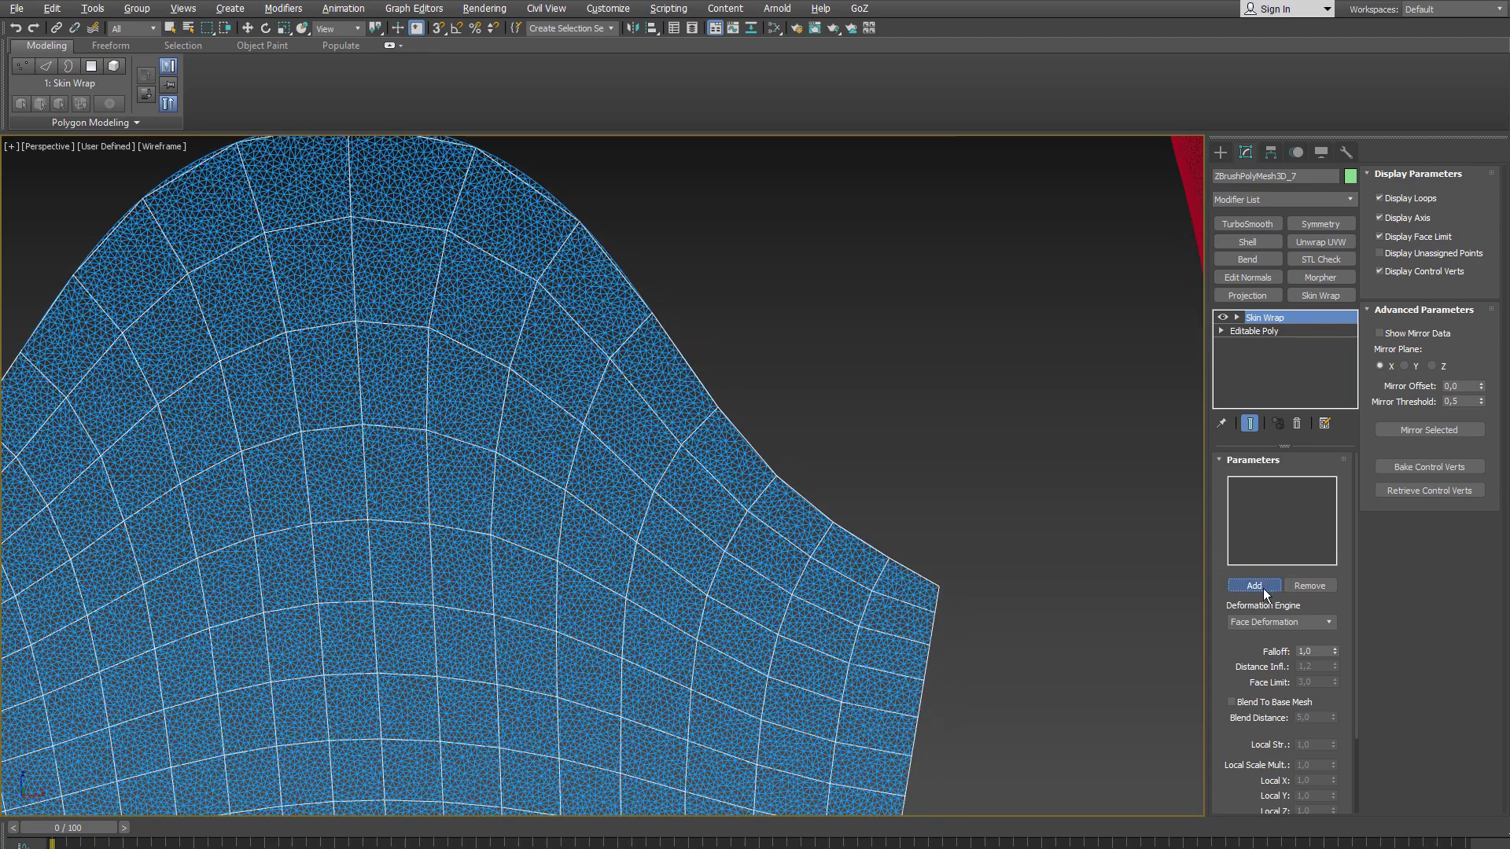
pyautogui.scroll(2, 813, 571)
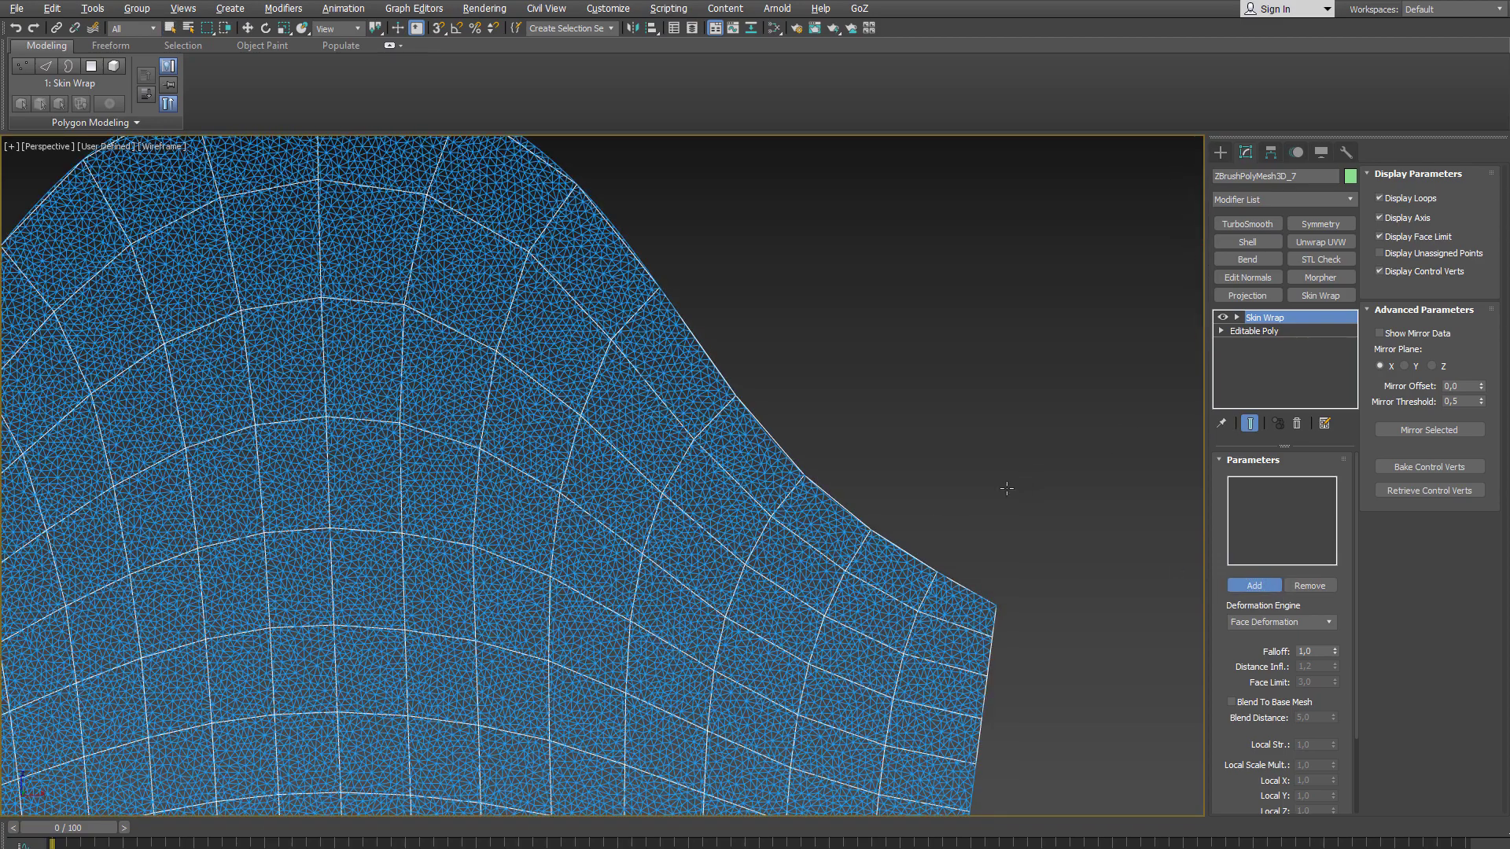
pyautogui.click(1068, 465)
pyautogui.click(1262, 588)
pyautogui.moveTo(1229, 641); pyautogui.dragTo(1315, 598)
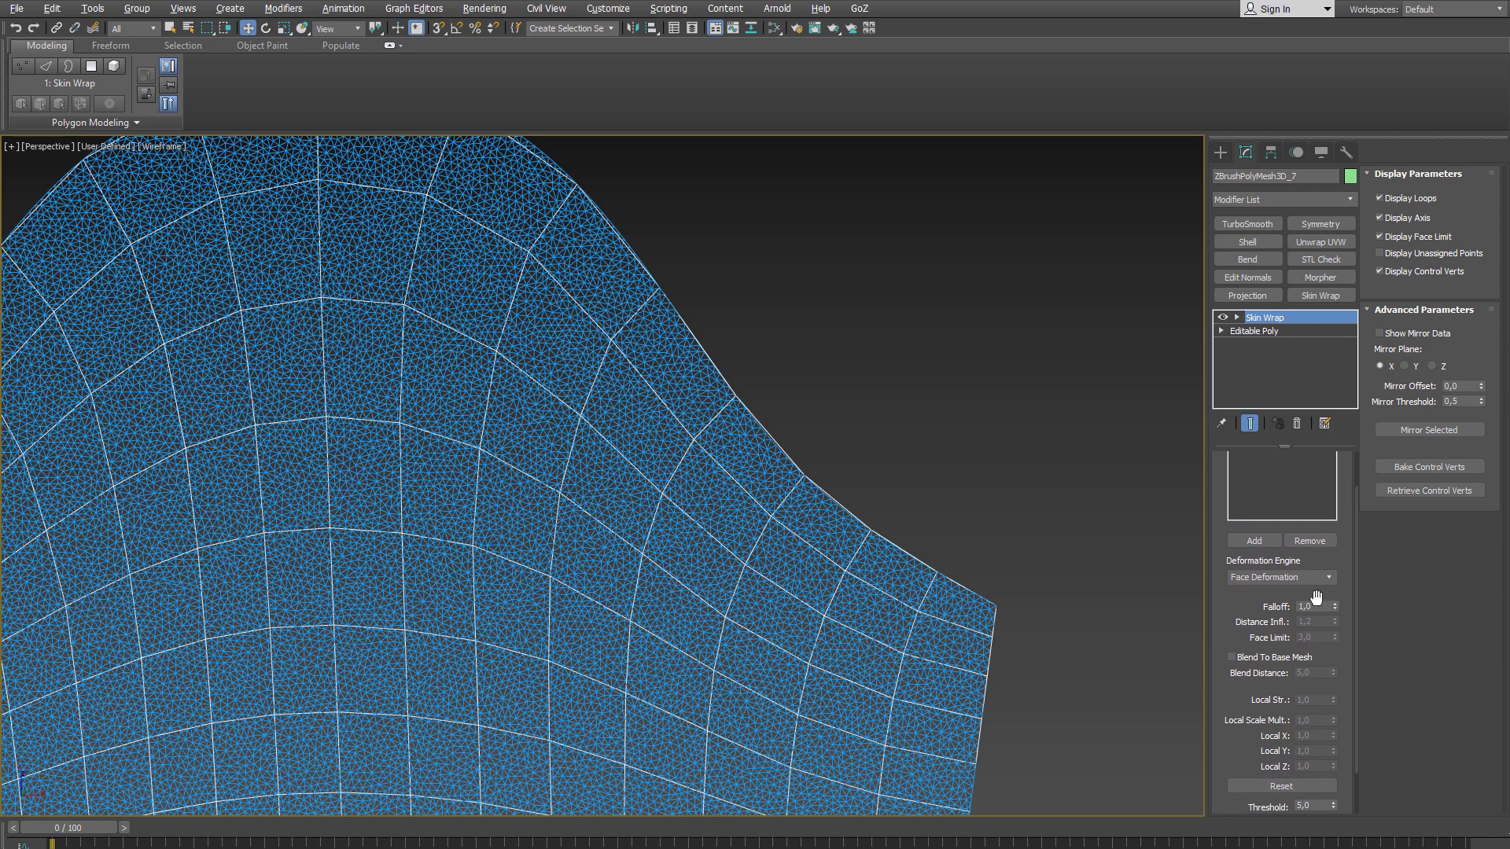
pyautogui.click(1319, 603)
# Step: Add a Morpher modifier to the blue flat sleeve and pick the red simulated sleeve as the first channel's target
pyautogui.moveTo(1070, 438); pyautogui.dragTo(1089, 408, button='middle')
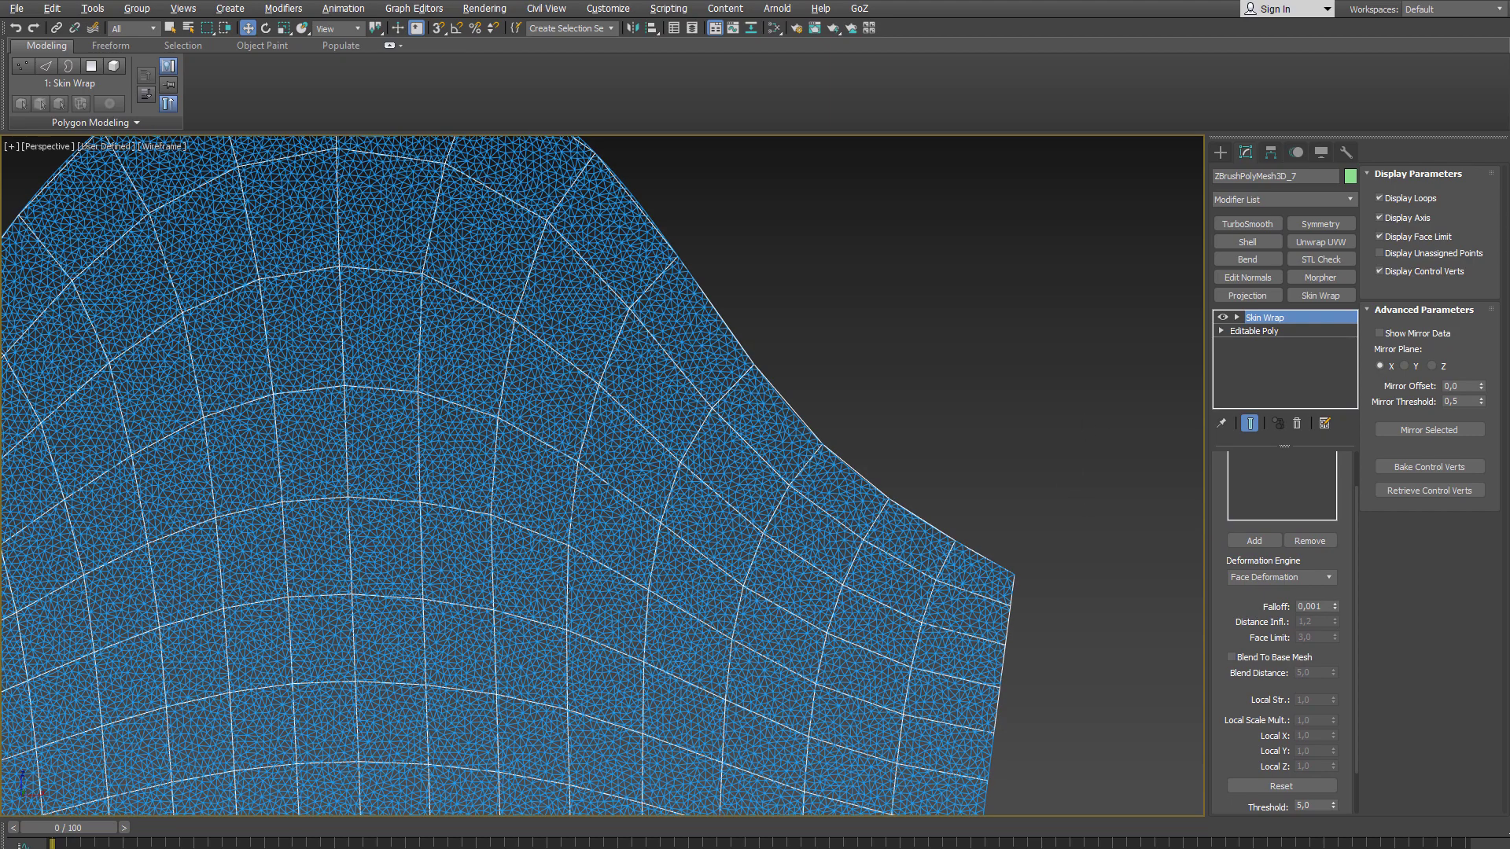
pyautogui.keyDown('alt'); pyautogui.moveTo(889, 478); pyautogui.dragTo(1044, 378, button='middle'); pyautogui.keyUp('alt')
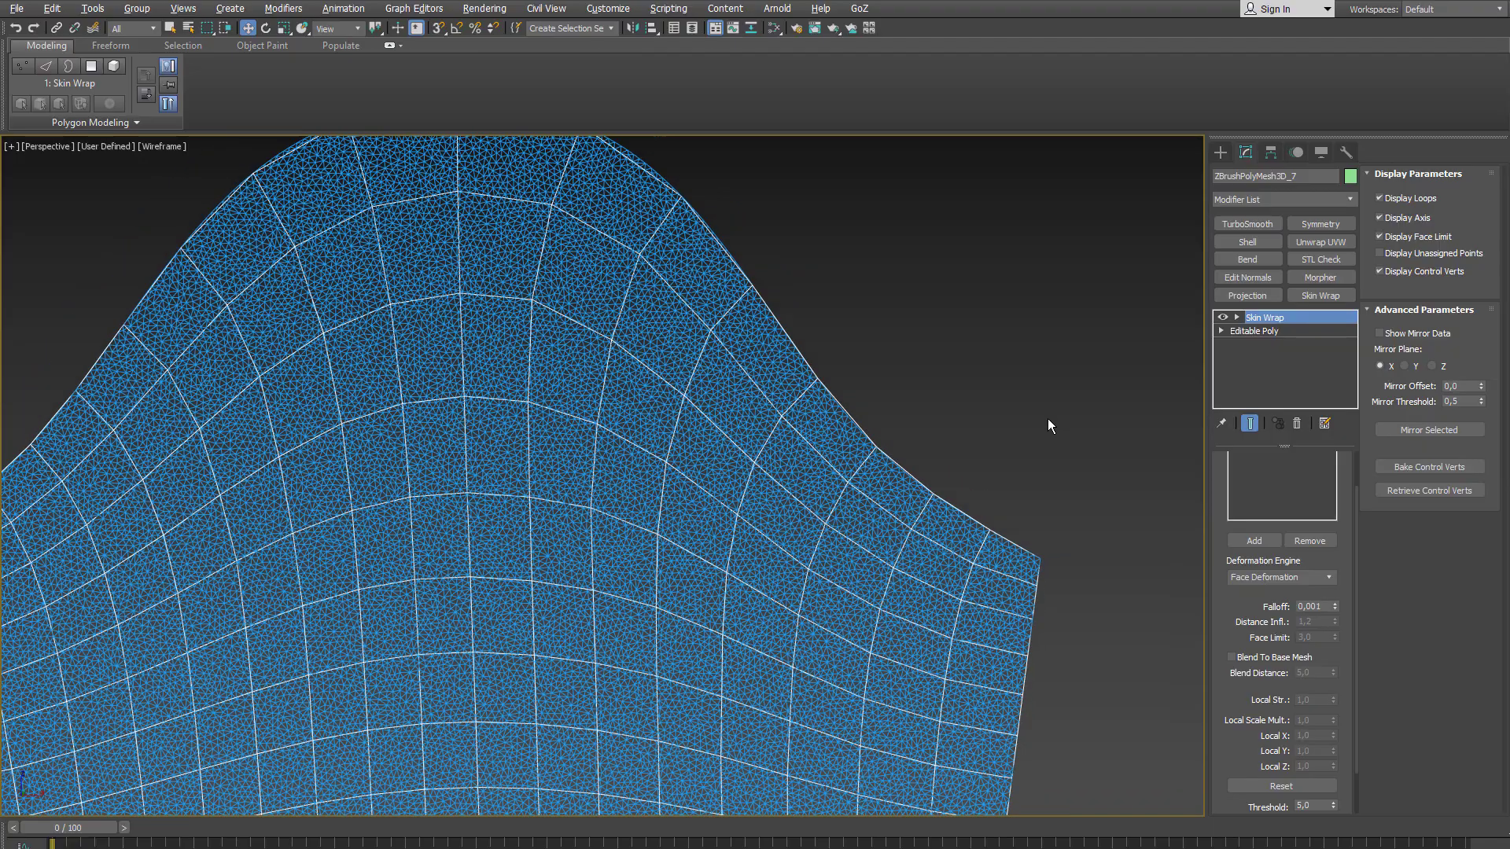
pyautogui.click(1053, 431)
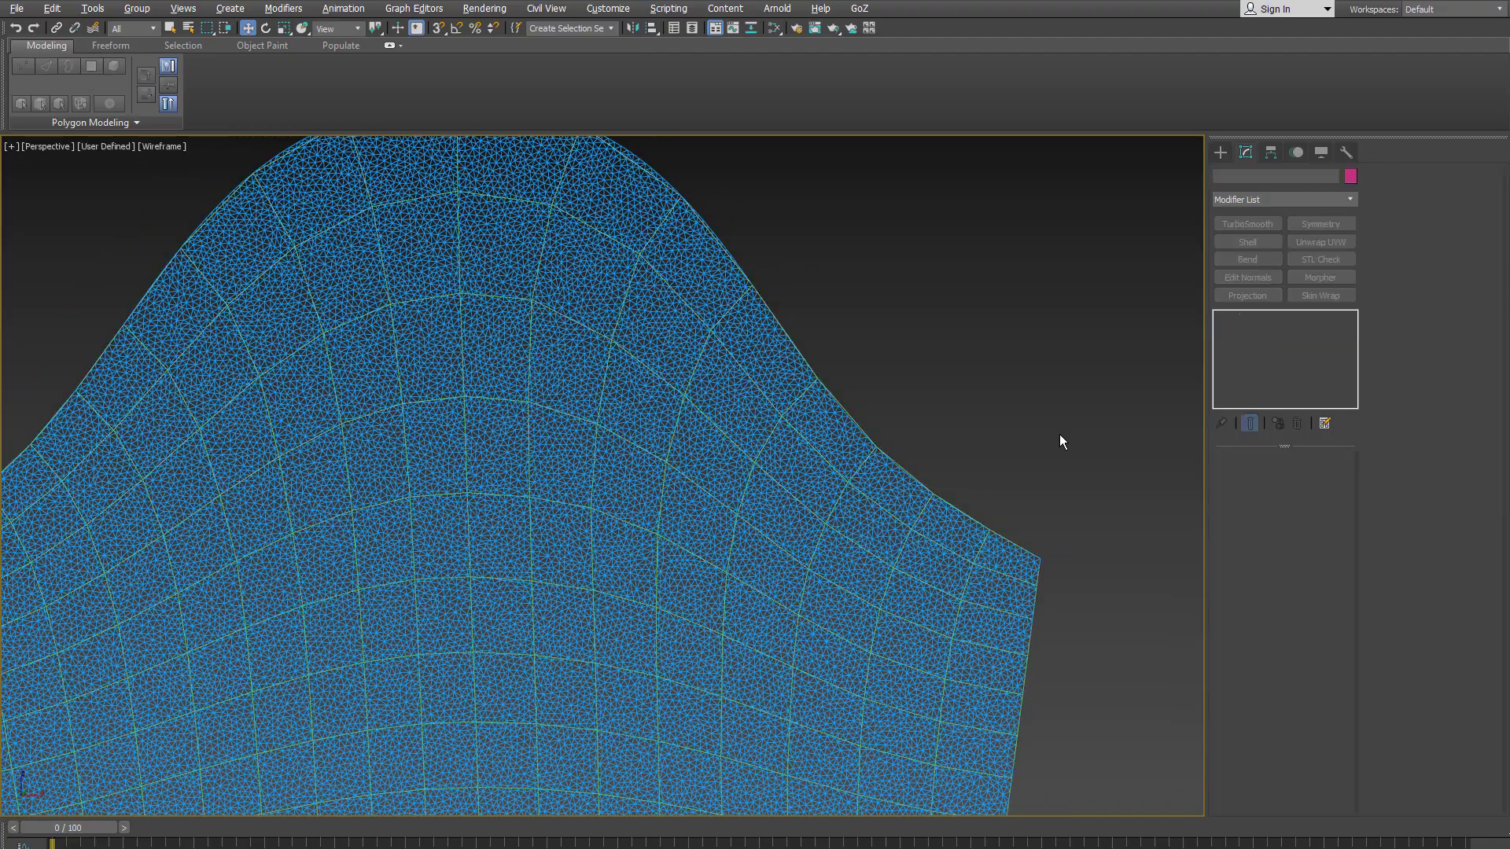
pyautogui.click(846, 440)
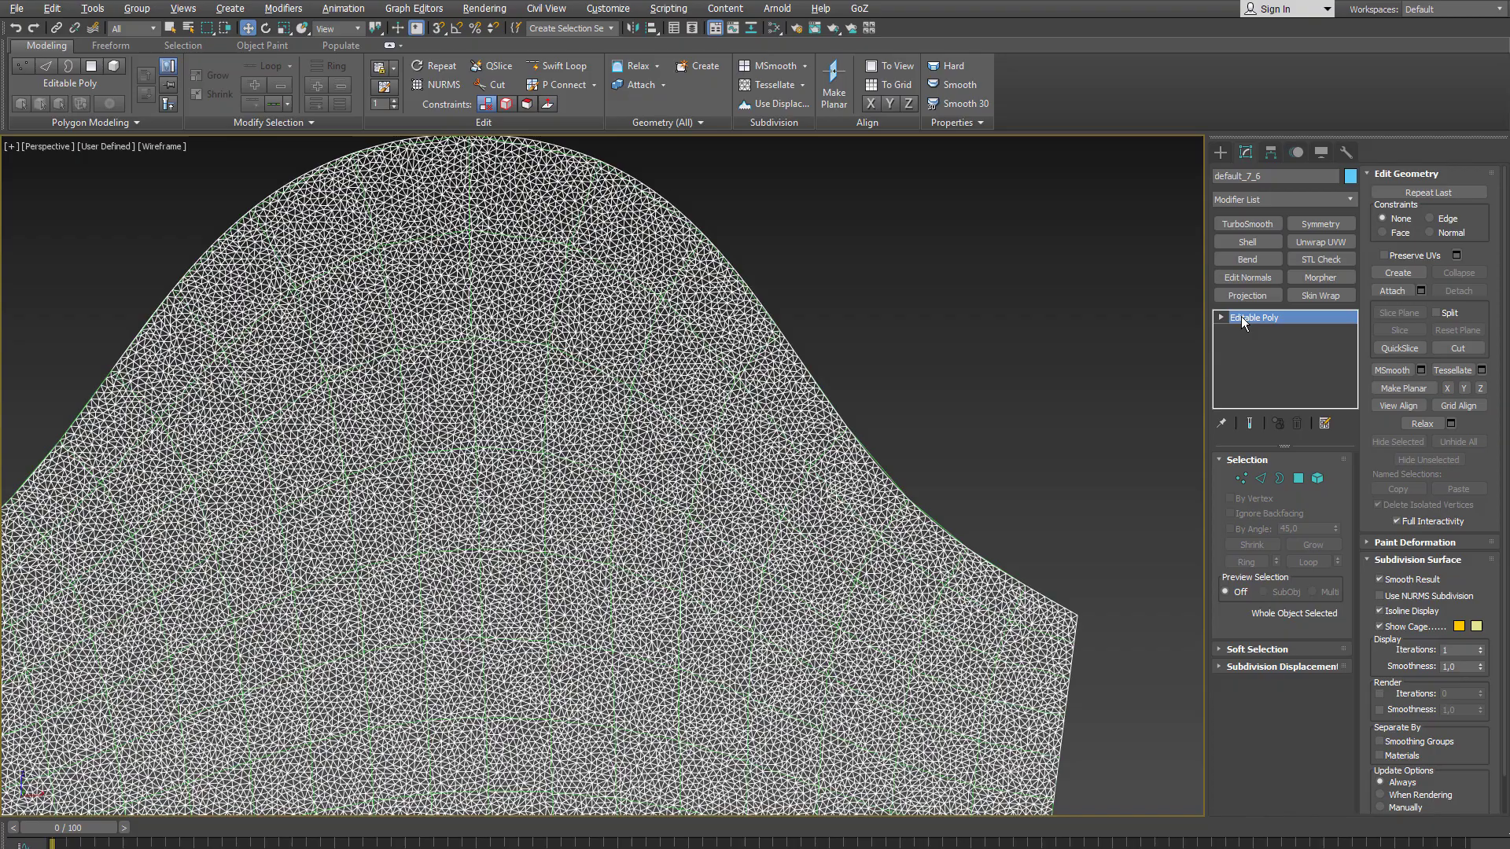
pyautogui.scroll(-1, 1054, 418)
pyautogui.moveTo(1053, 418); pyautogui.dragTo(998, 420, button='middle')
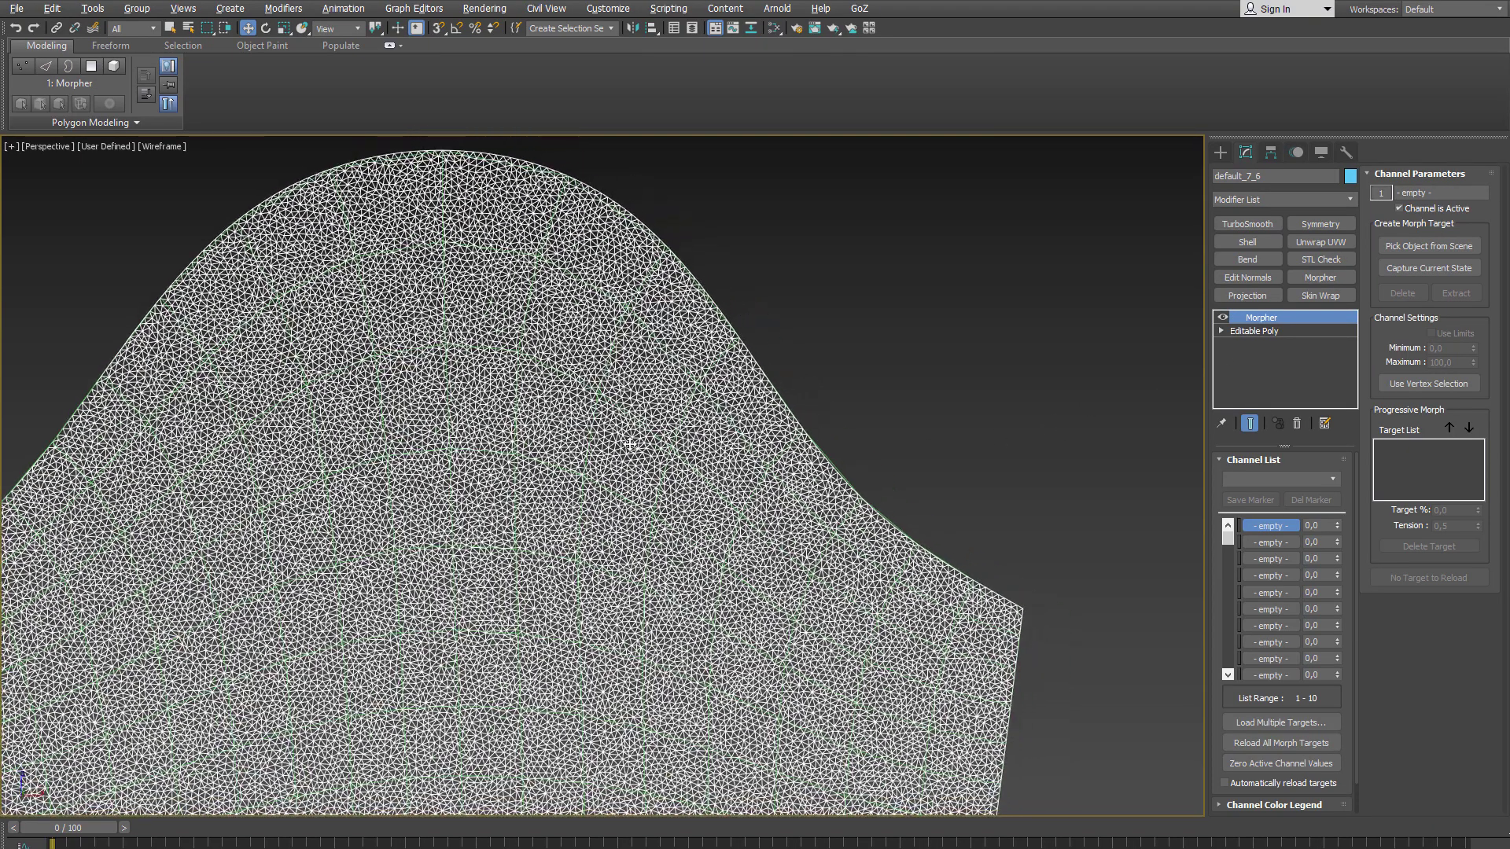
pyautogui.scroll(2, 947, 474)
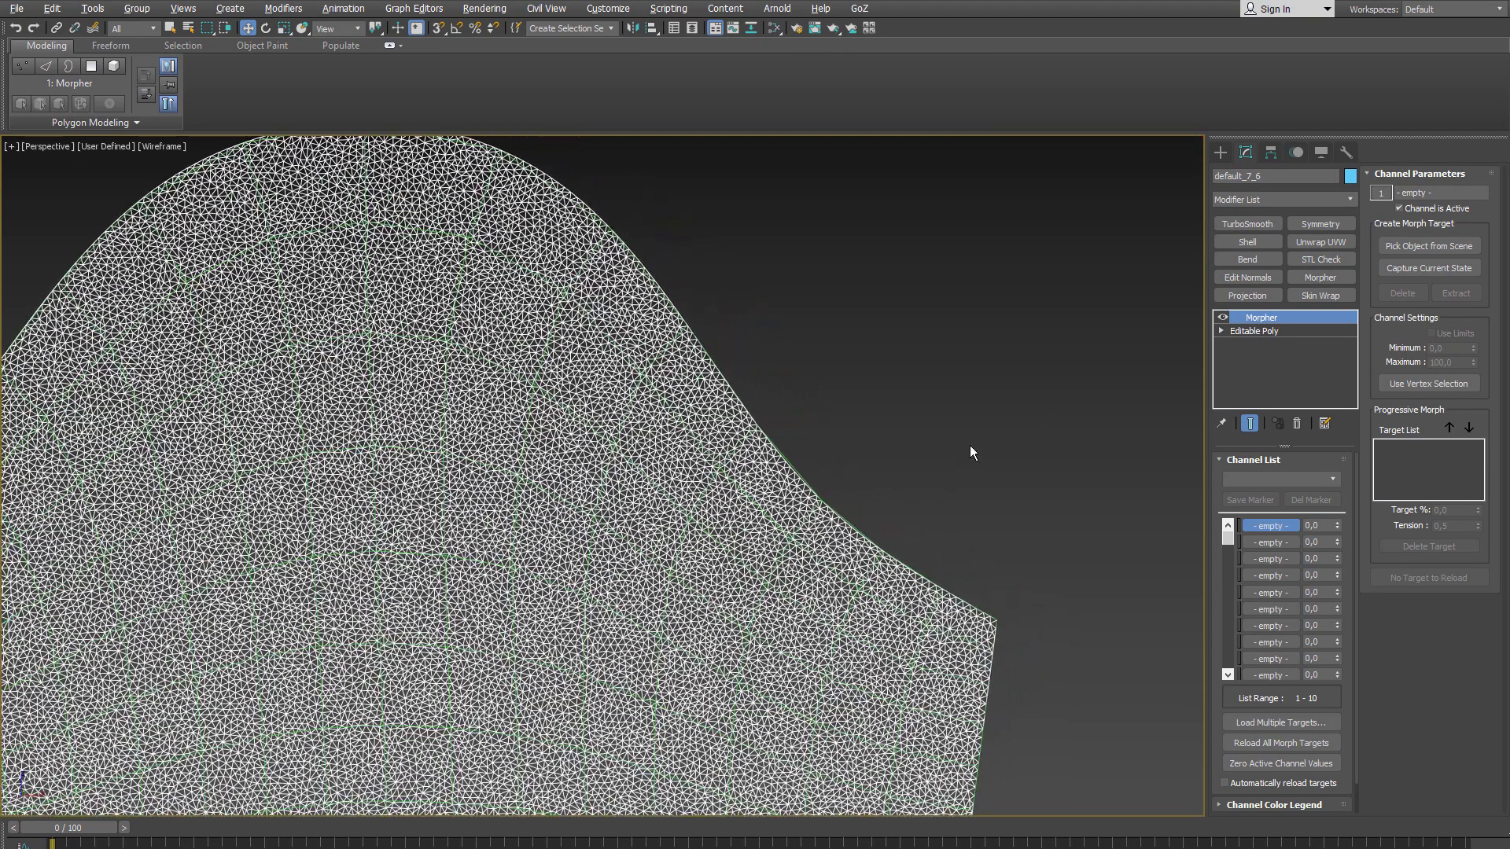
pyautogui.rightClick(1275, 531)
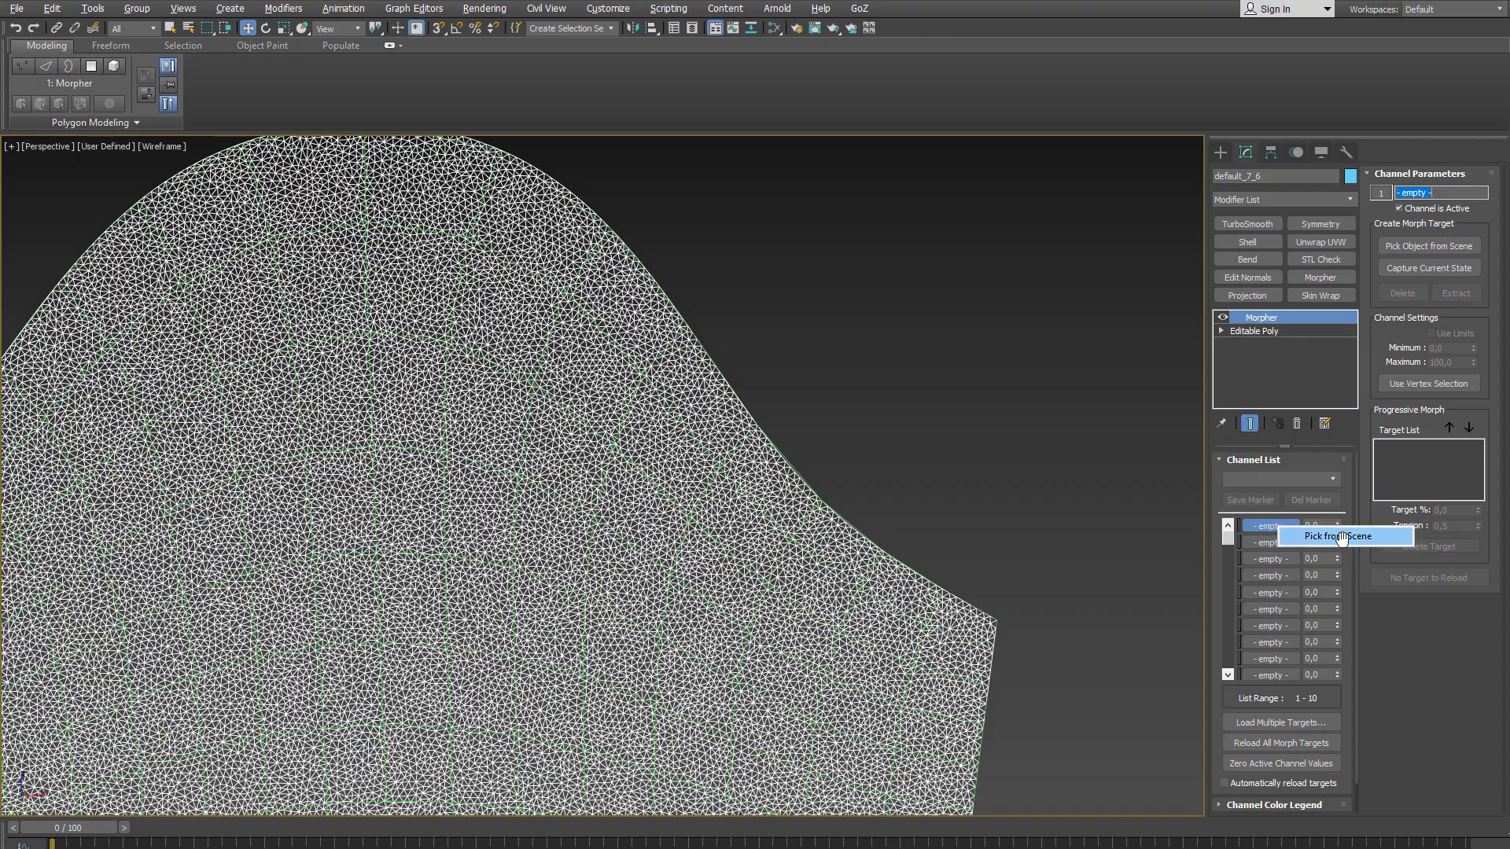
pyautogui.click(1364, 541)
pyautogui.scroll(-5, 1030, 386)
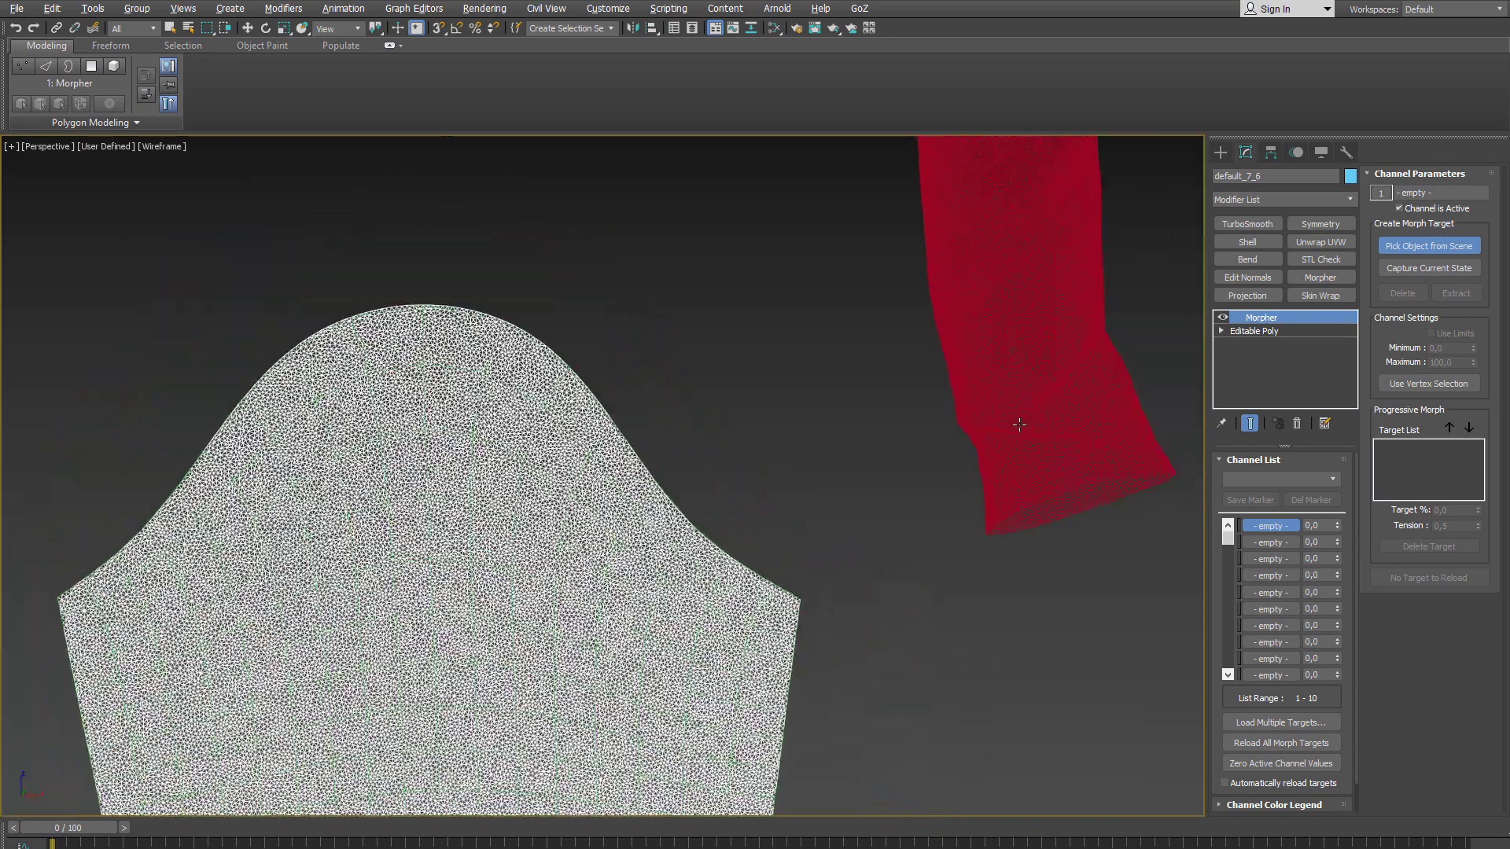
pyautogui.click(988, 488)
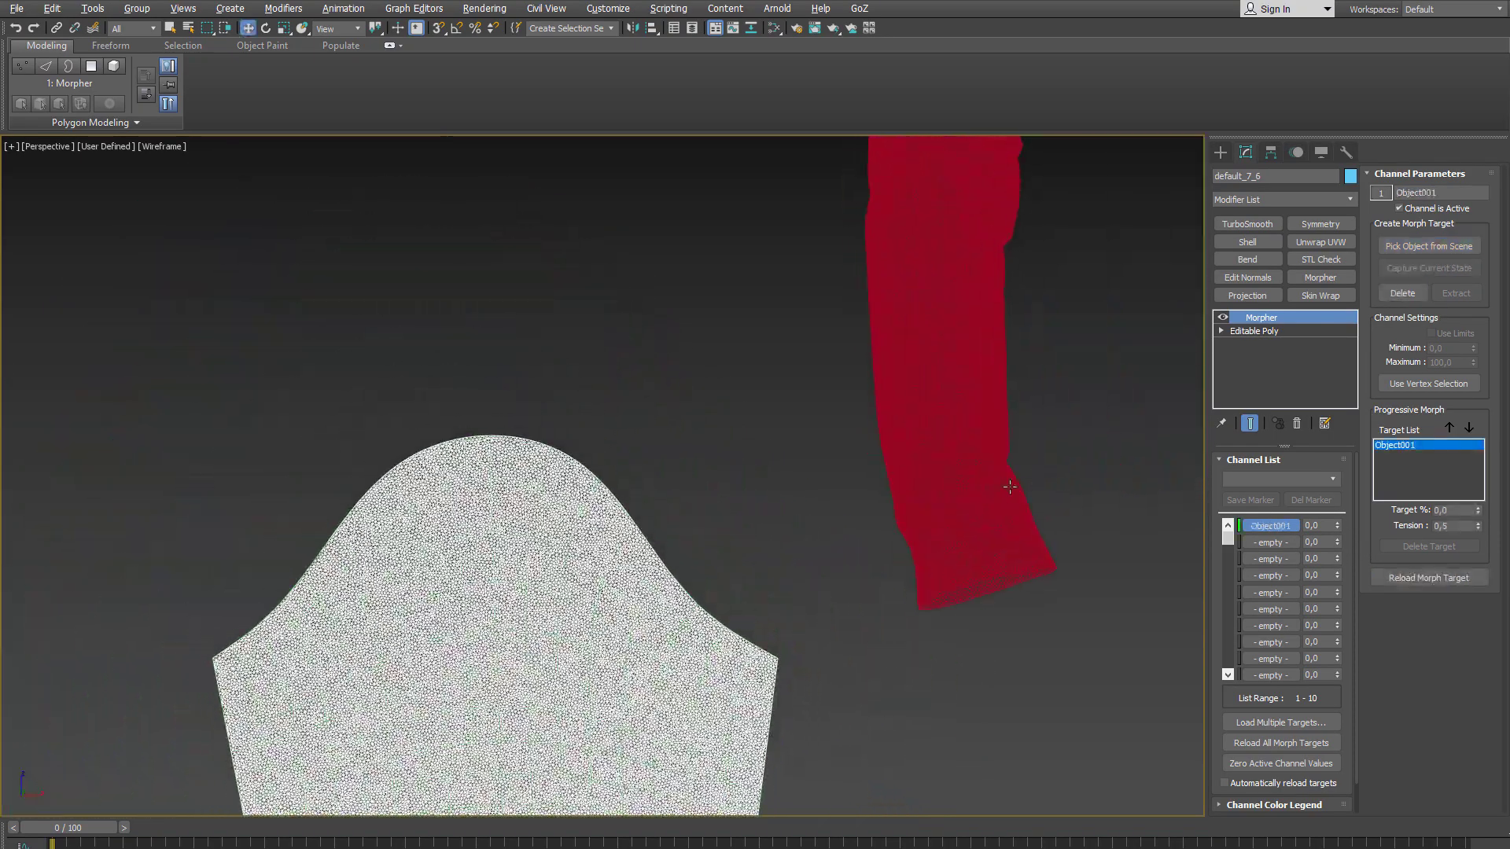
# Step: Display the scene shaded and set the blue sleeve's Object001 morph channel to 100
pyautogui.press('F3')
pyautogui.scroll(-10, 1054, 474)
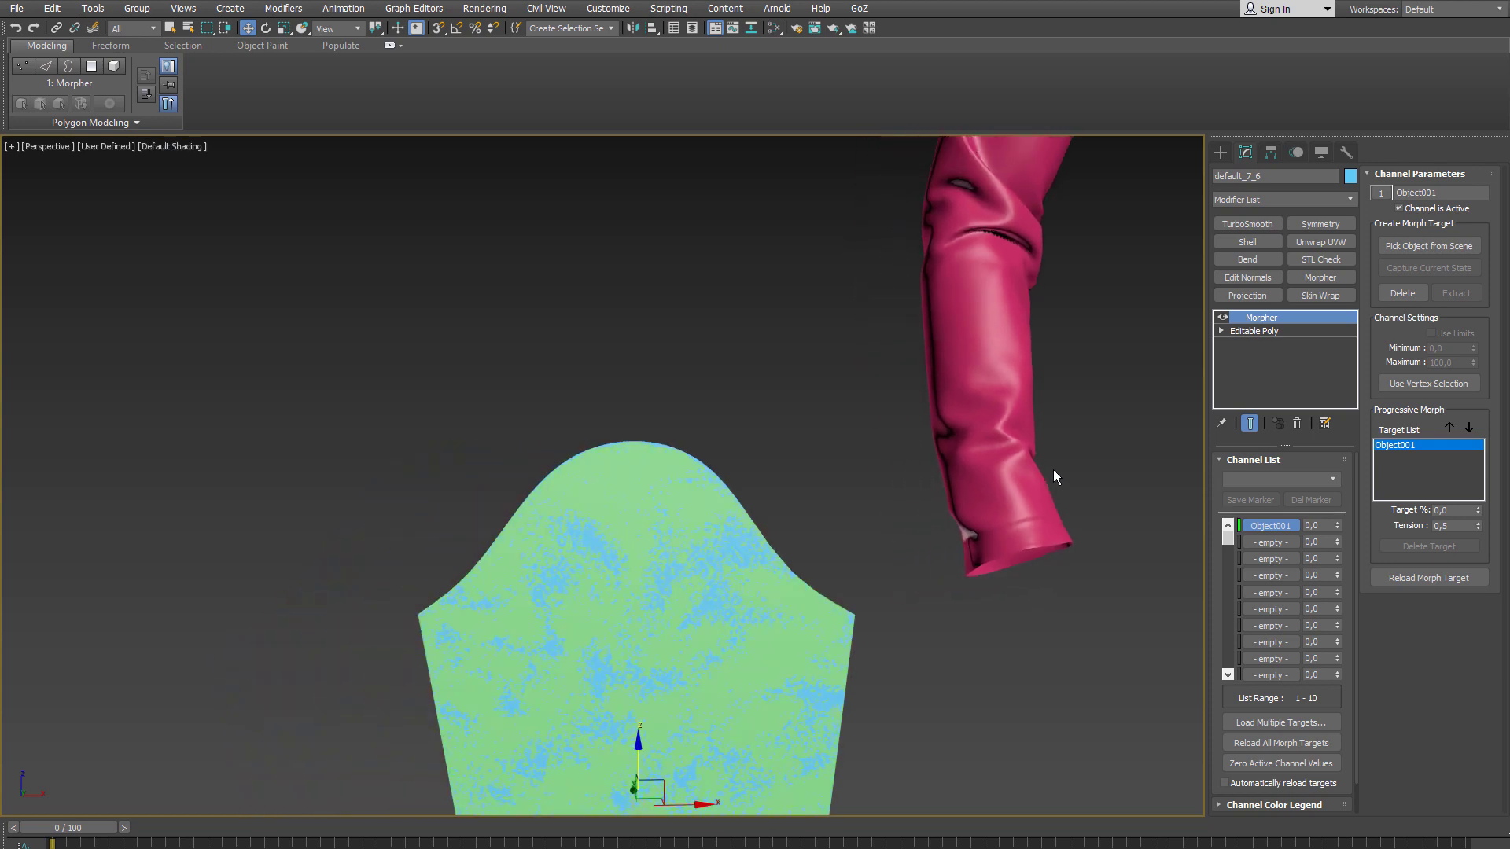
pyautogui.keyDown('alt'); pyautogui.moveTo(1055, 472); pyautogui.dragTo(1101, 469, button='middle'); pyautogui.keyUp('alt')
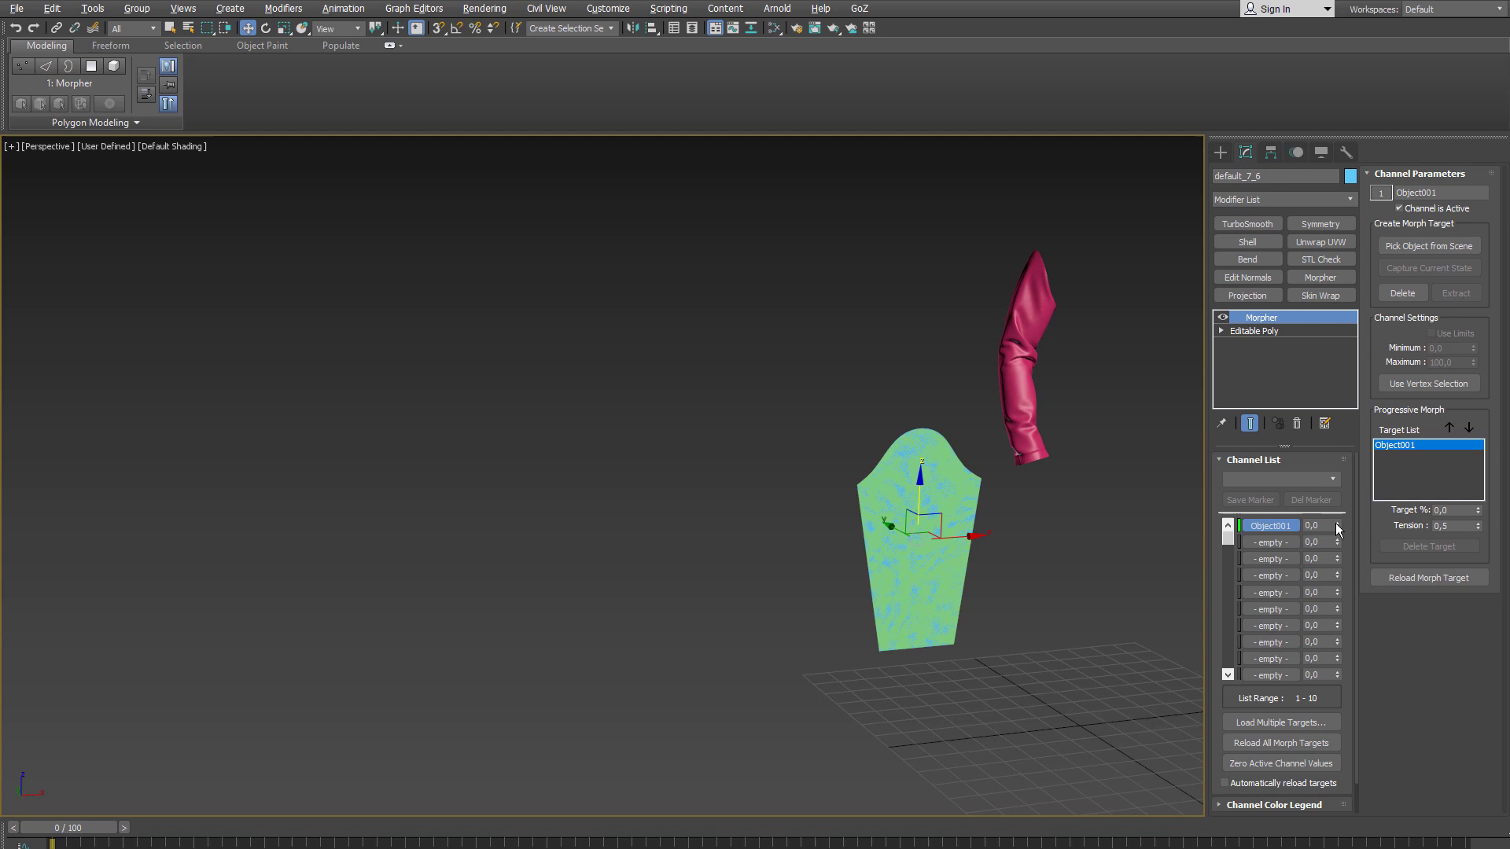
pyautogui.moveTo(1338, 525); pyautogui.dragTo(1320, 433)
# Step: Align the morphed blue sleeve to the red simulated sleeve, center to center on the X, Y and Z positions
pyautogui.hotkey('alt', 'a')
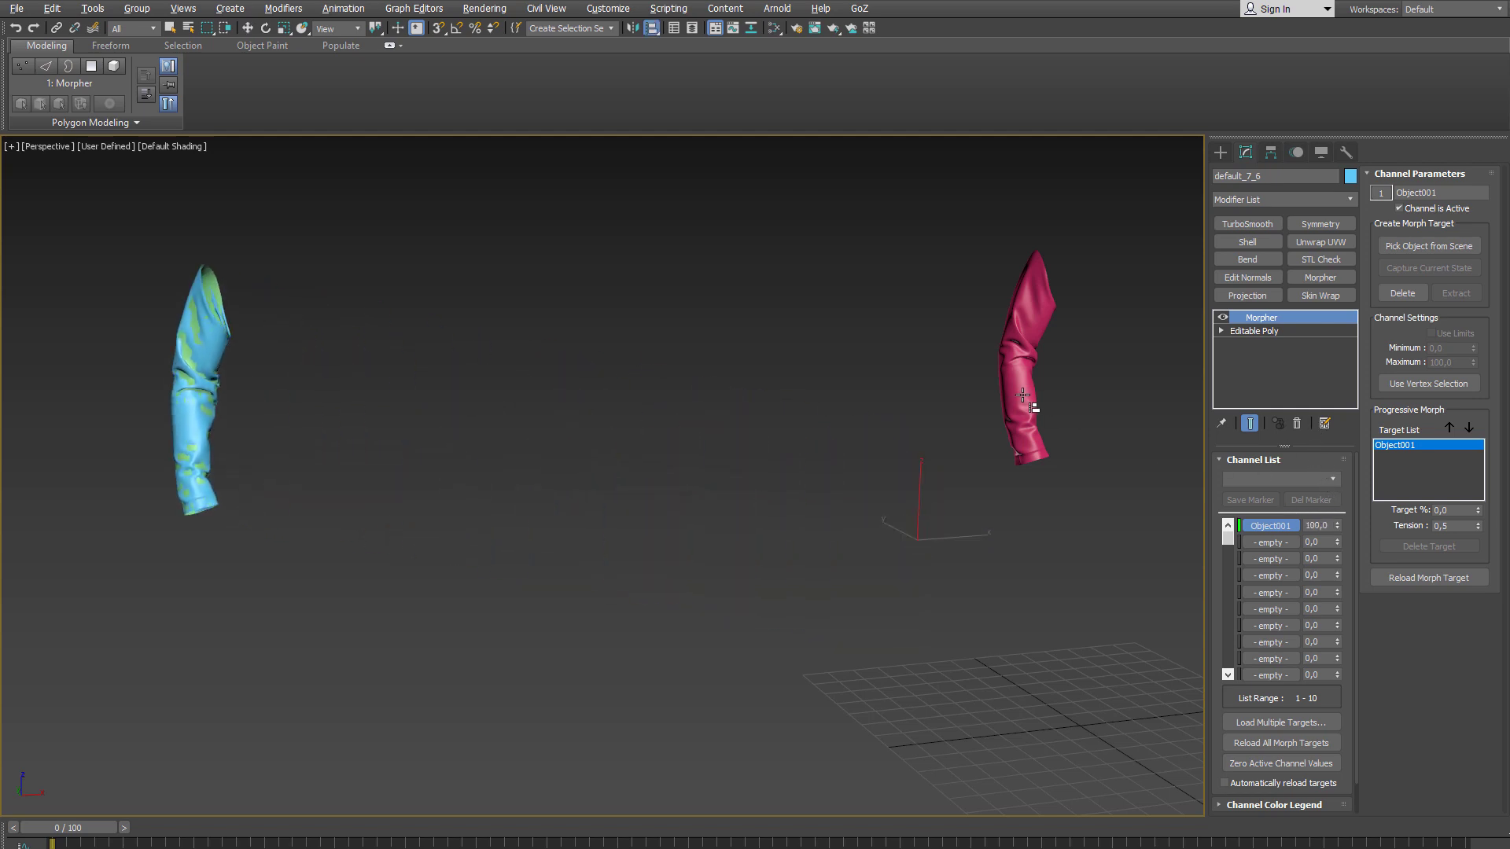
pyautogui.click(1022, 397)
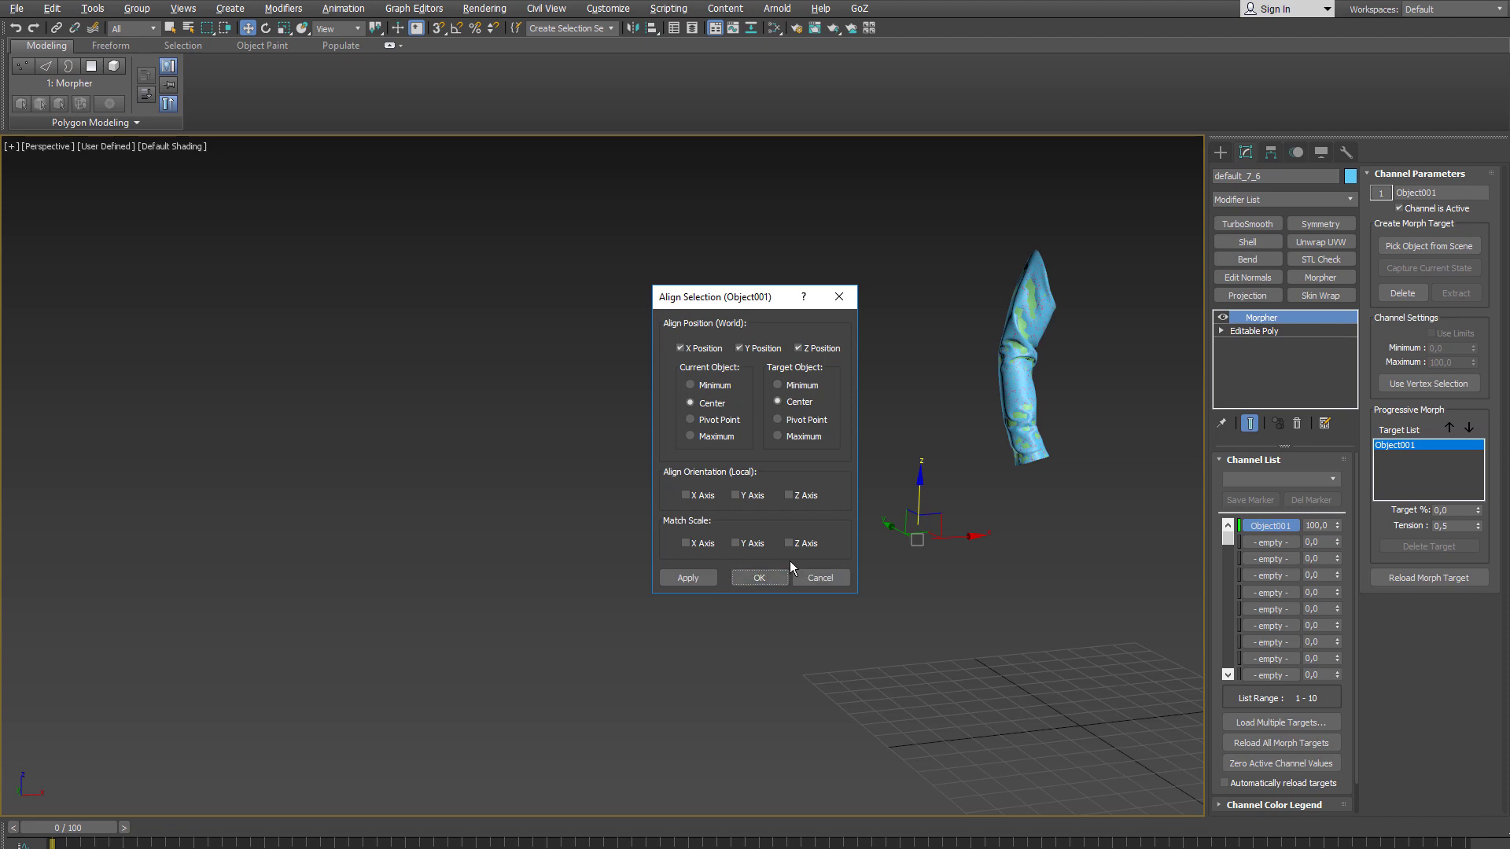
pyautogui.click(759, 577)
# Step: Isolate the green retopologized sleeve with edged faces shown and inspect its wrapped shape from several angles
pyautogui.press('z')
pyautogui.press('F4')
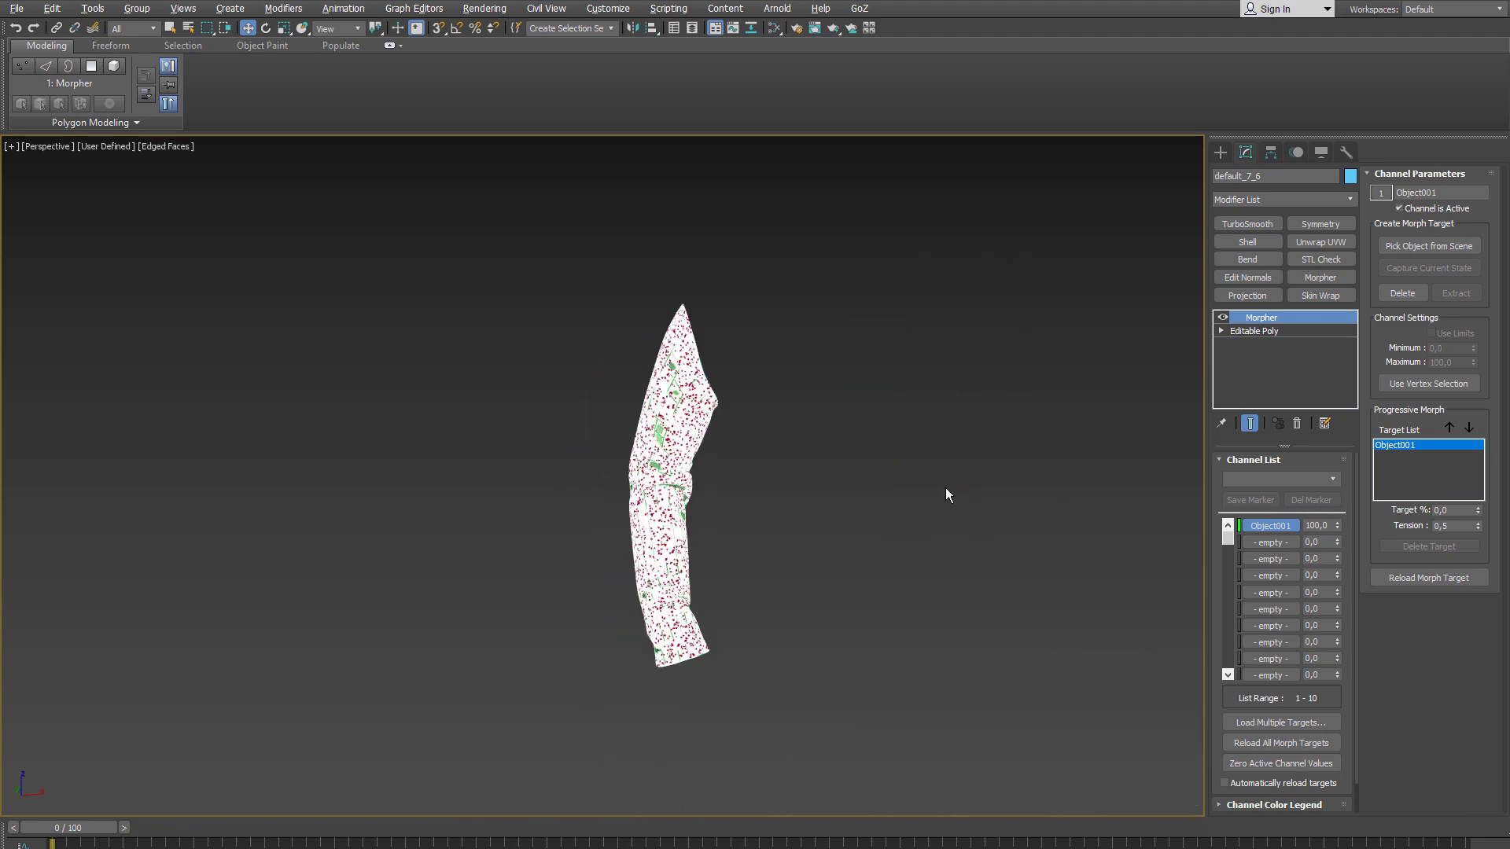
pyautogui.scroll(7, 990, 449)
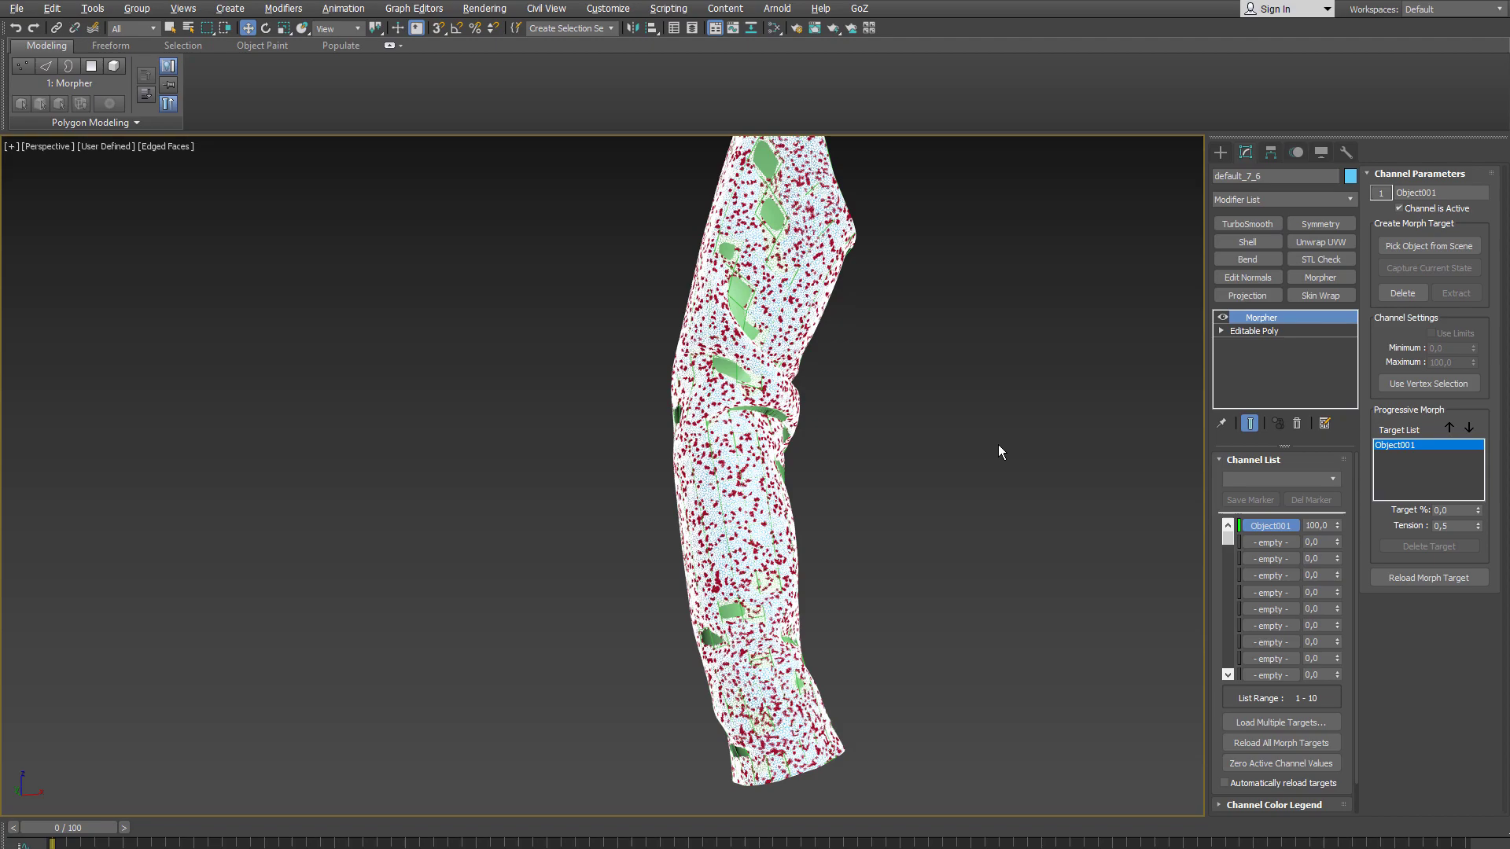
pyautogui.keyDown('alt'); pyautogui.moveTo(1002, 444); pyautogui.dragTo(1032, 442, button='middle'); pyautogui.keyUp('alt')
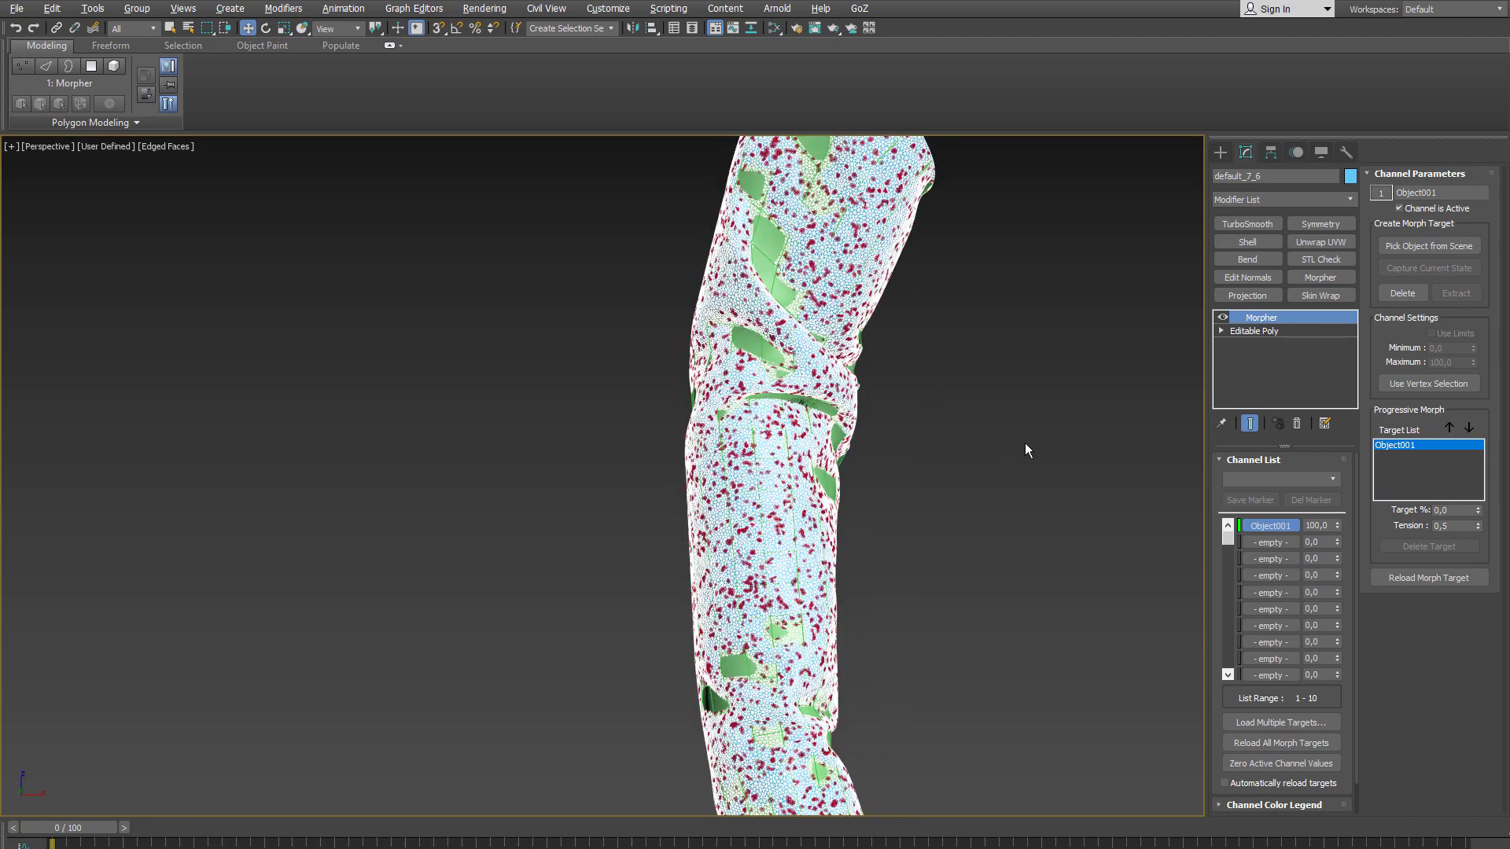
pyautogui.click(751, 342)
pyautogui.hotkey('alt', 'q')
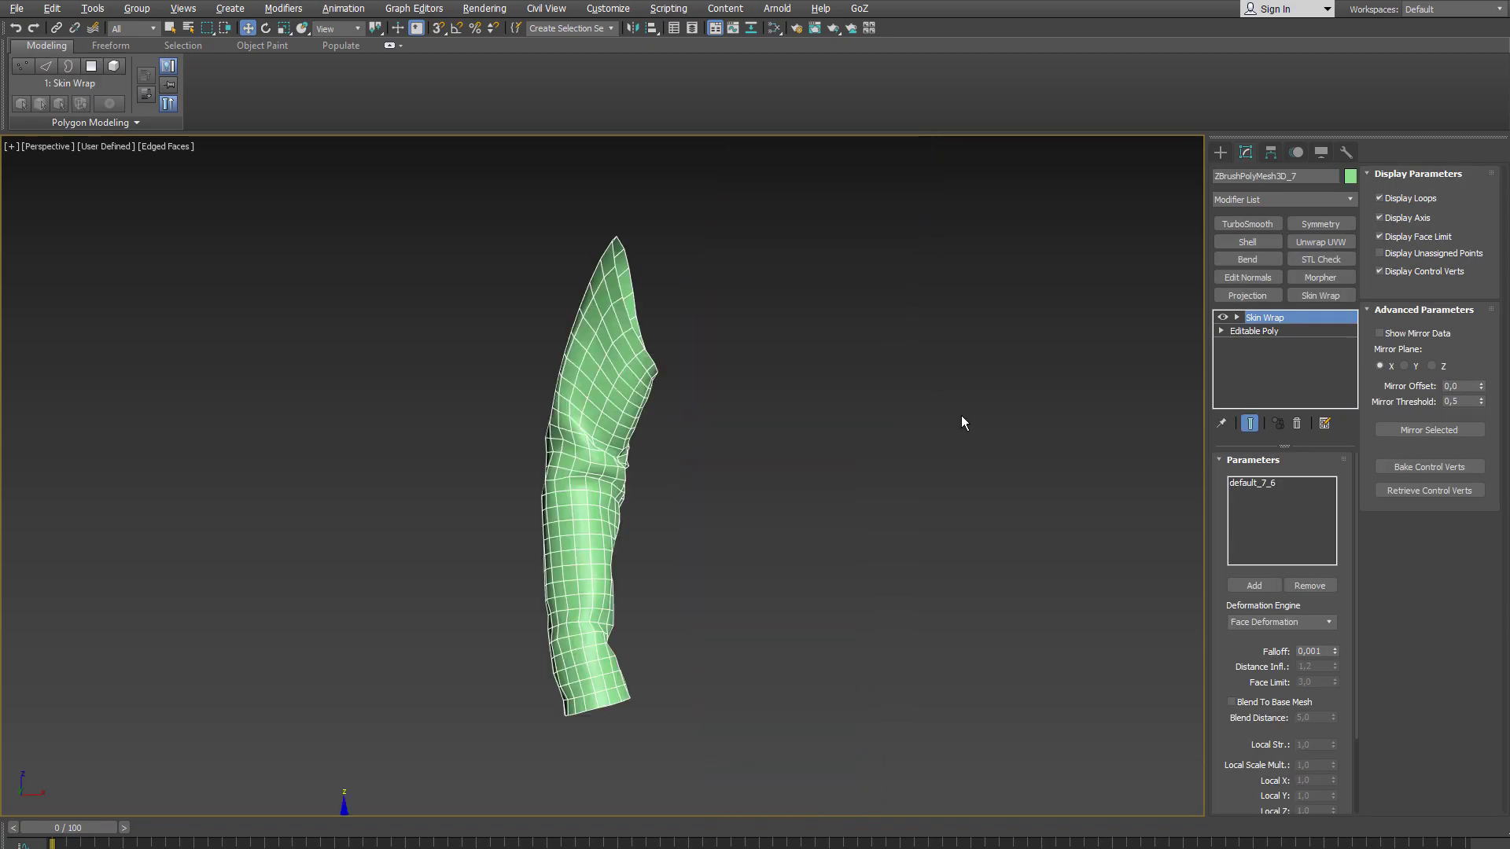
pyautogui.keyDown('alt'); pyautogui.moveTo(961, 417); pyautogui.dragTo(981, 449, button='middle'); pyautogui.keyUp('alt')
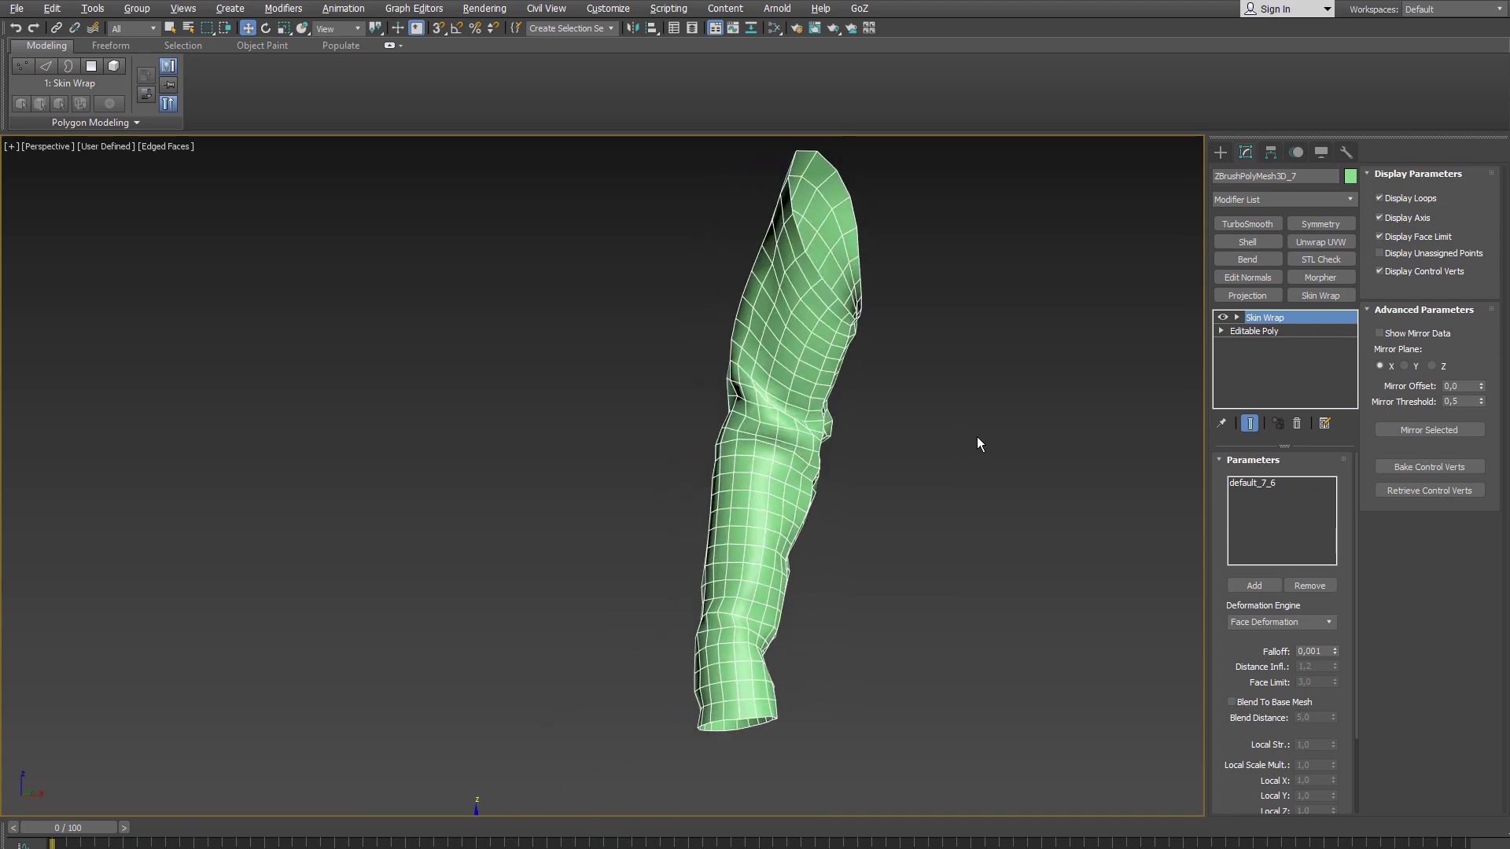
pyautogui.moveTo(977, 438)
pyautogui.keyDown('alt'); pyautogui.mouseDown(button='middle')
pyautogui.moveTo(1006, 433)
pyautogui.moveTo(970, 455)
pyautogui.mouseUp(button='middle'); pyautogui.keyUp('alt')
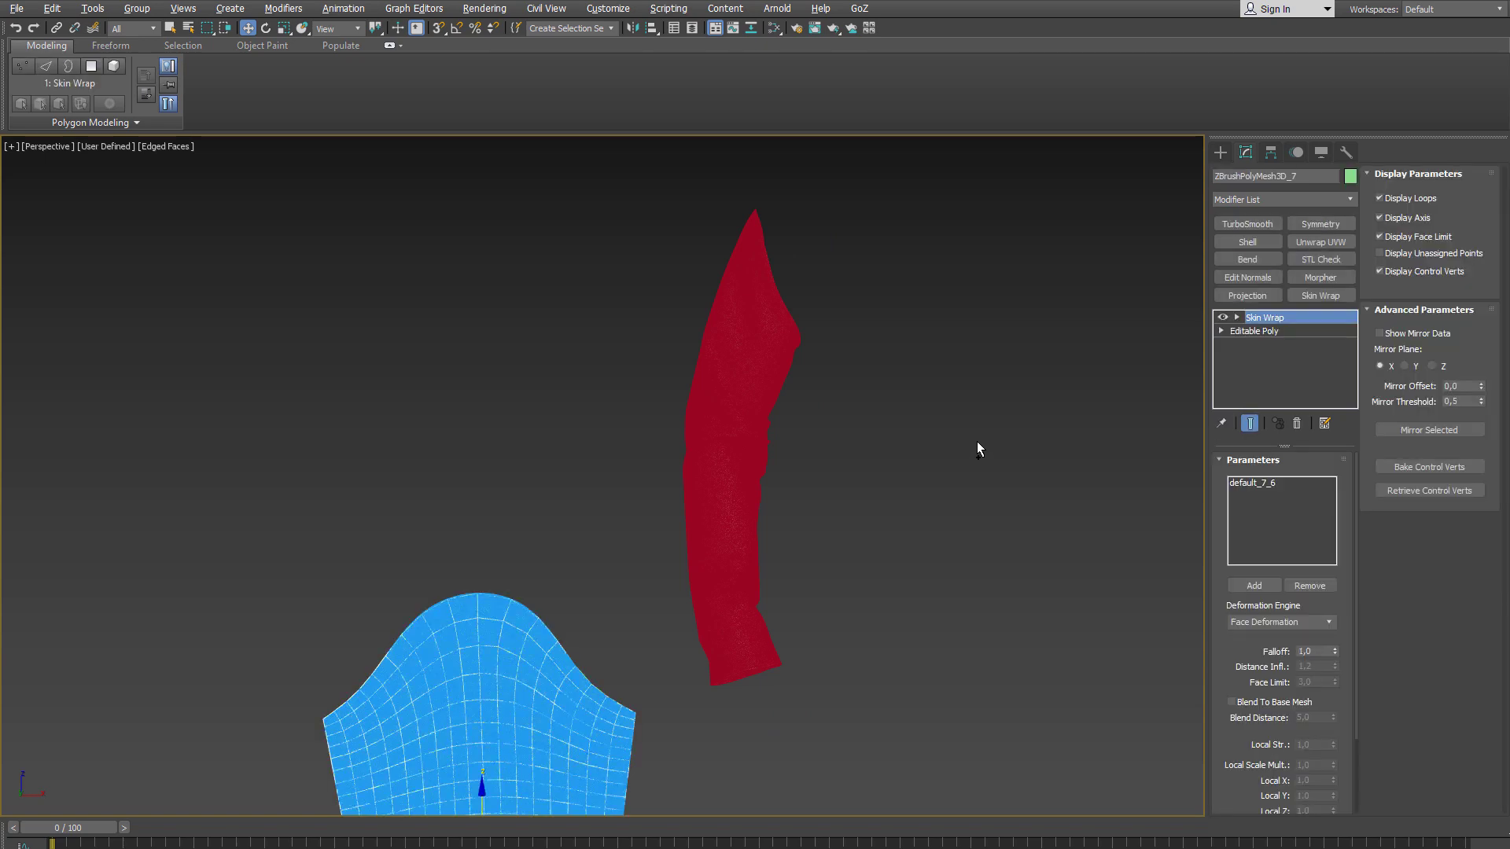
# Step: Undo the morph and Skin Wrap edits until the green sleeve's stack holds only Editable Poly
pyautogui.hotkey('ctrl', 'z')
pyautogui.hotkey('ctrl', 'z')
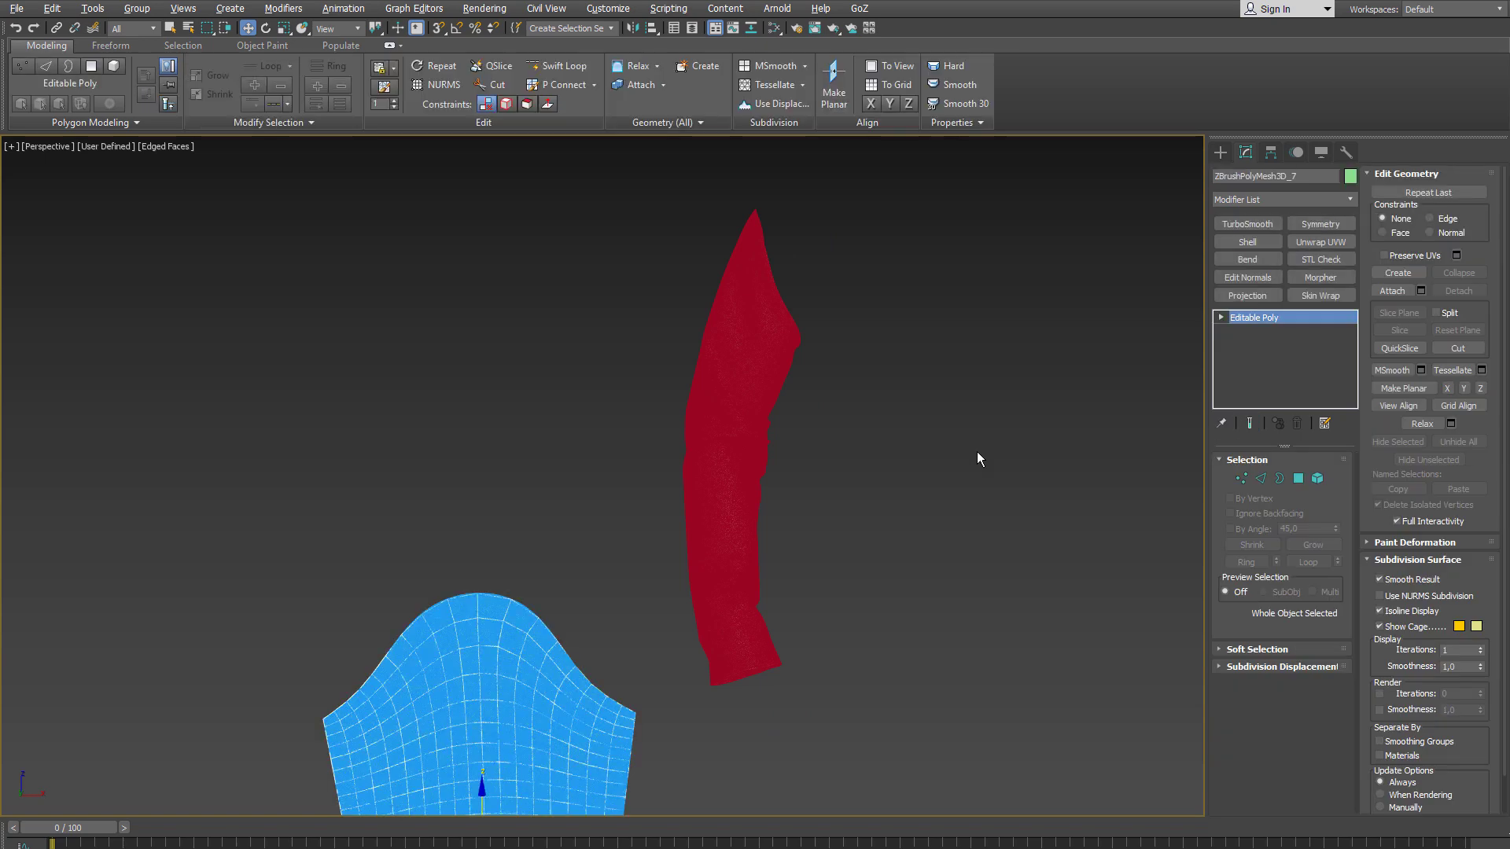
# Step: Move the green retopologized sleeve straight up until it sits clear above the blue flat sleeve
pyautogui.scroll(-6, 973, 452)
pyautogui.scroll(3, 681, 532)
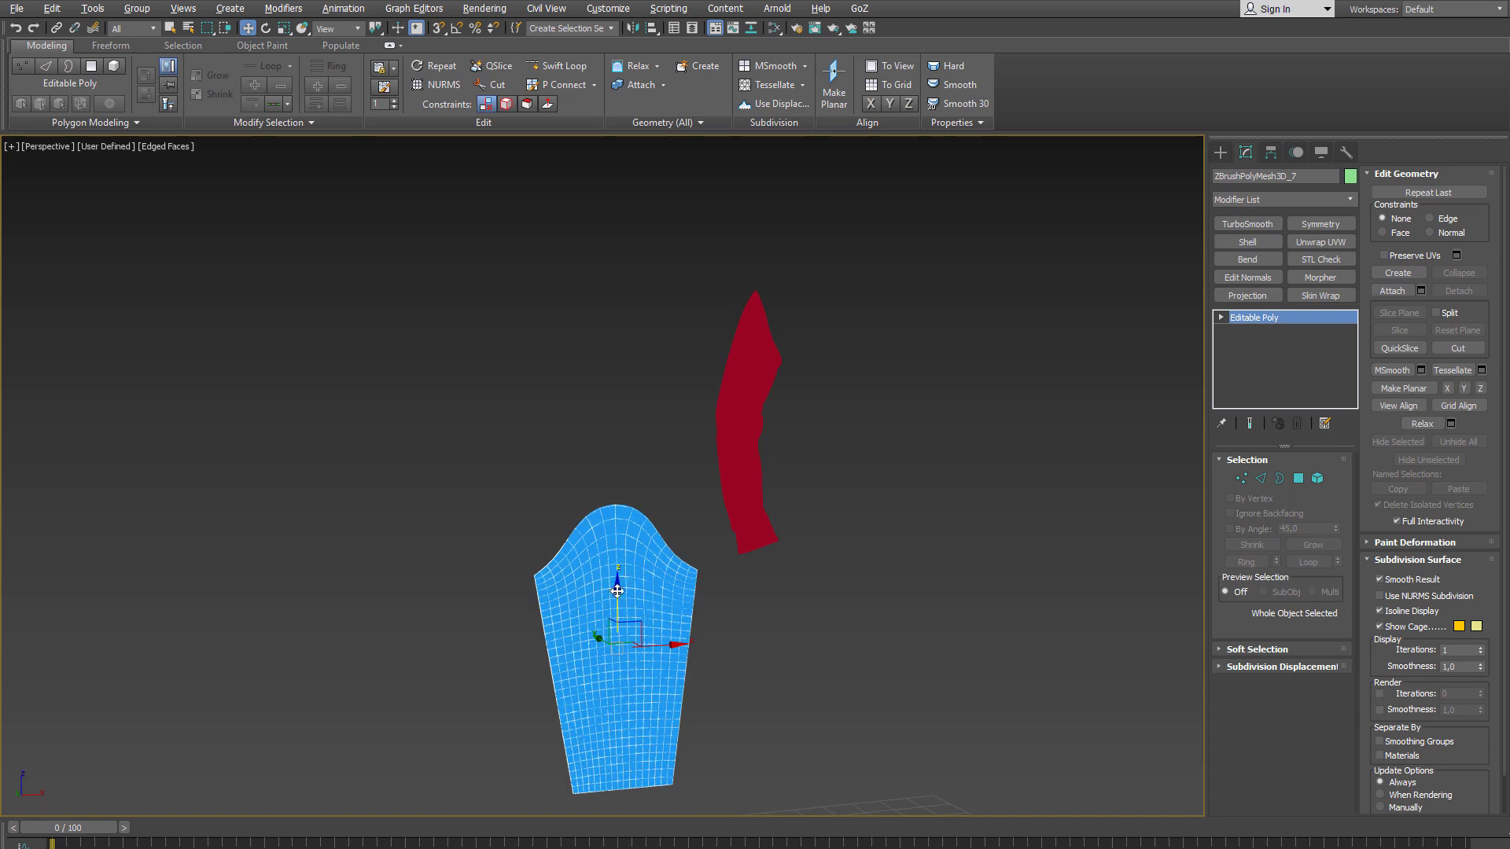
pyautogui.keyDown('shift'); pyautogui.moveTo(618, 590); pyautogui.dragTo(617, 282); pyautogui.keyUp('shift')
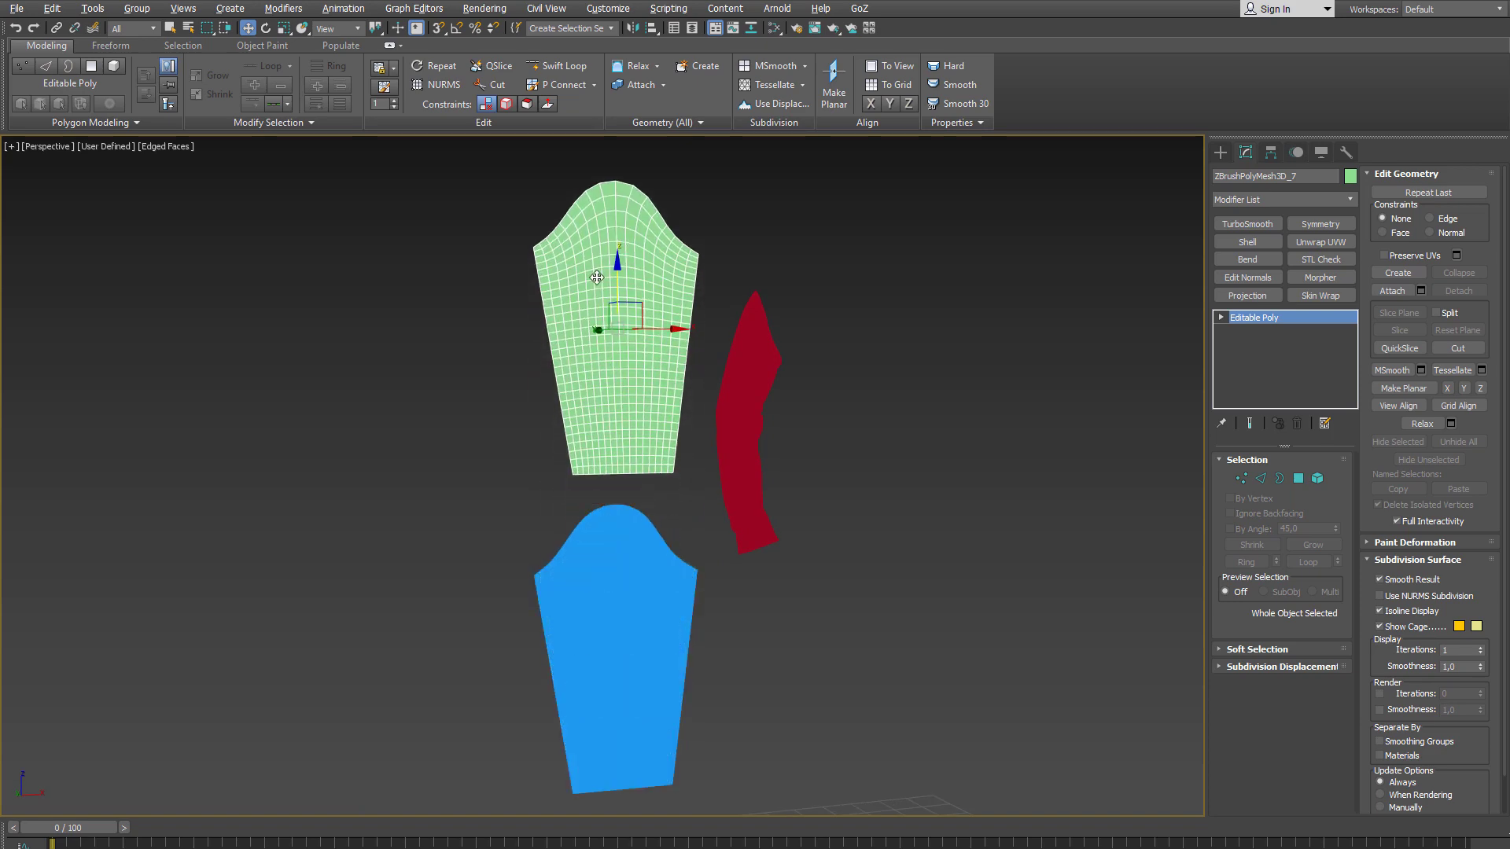
# Step: Run the GladiatorTools_MDto3DS.ms script from the Startup scripts folder
pyautogui.click(670, 10)
pyautogui.click(720, 202)
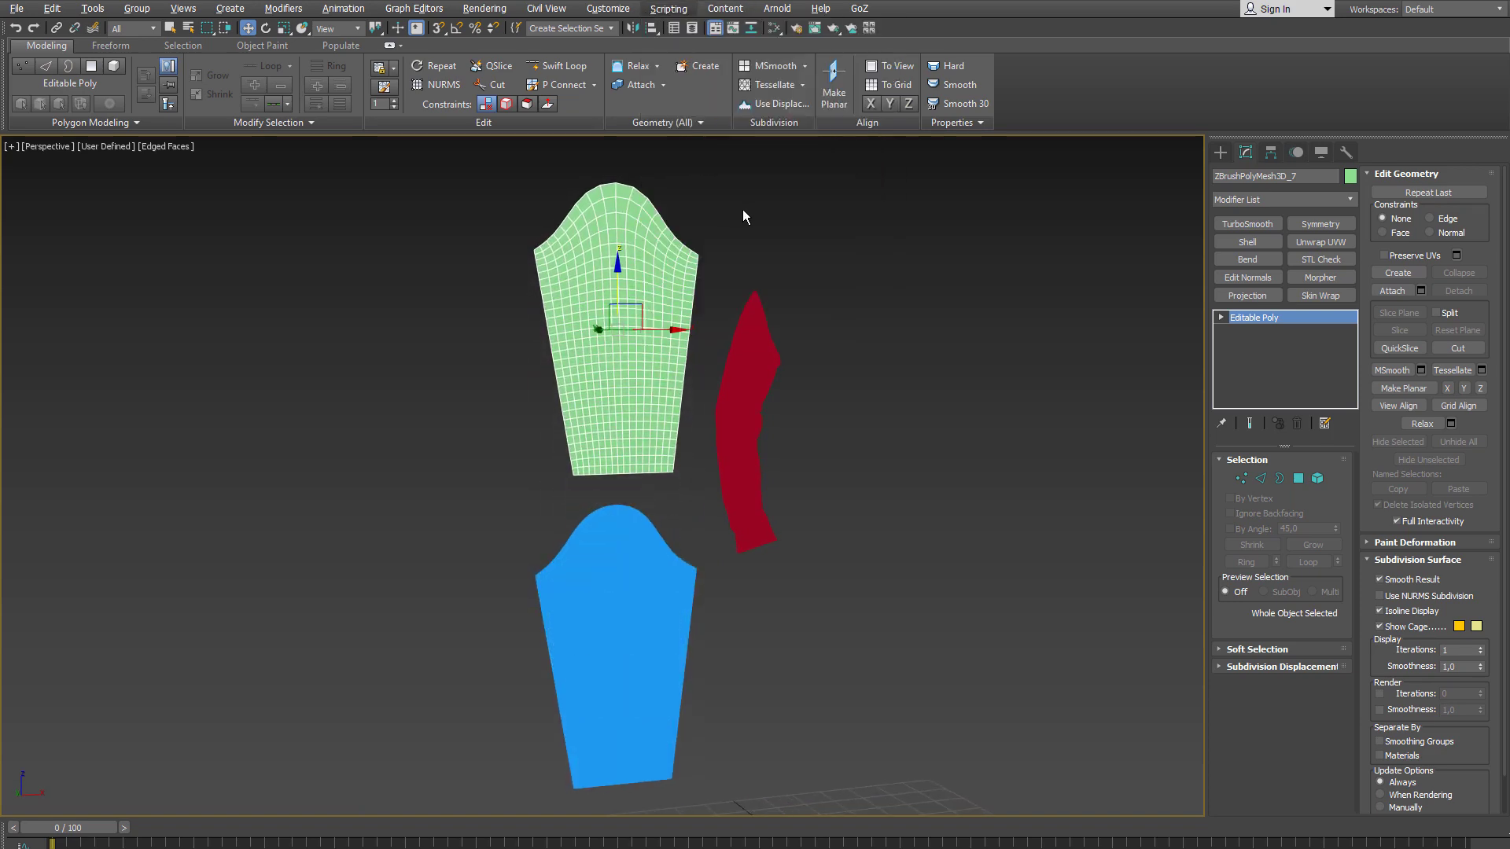
pyautogui.click(1038, 236)
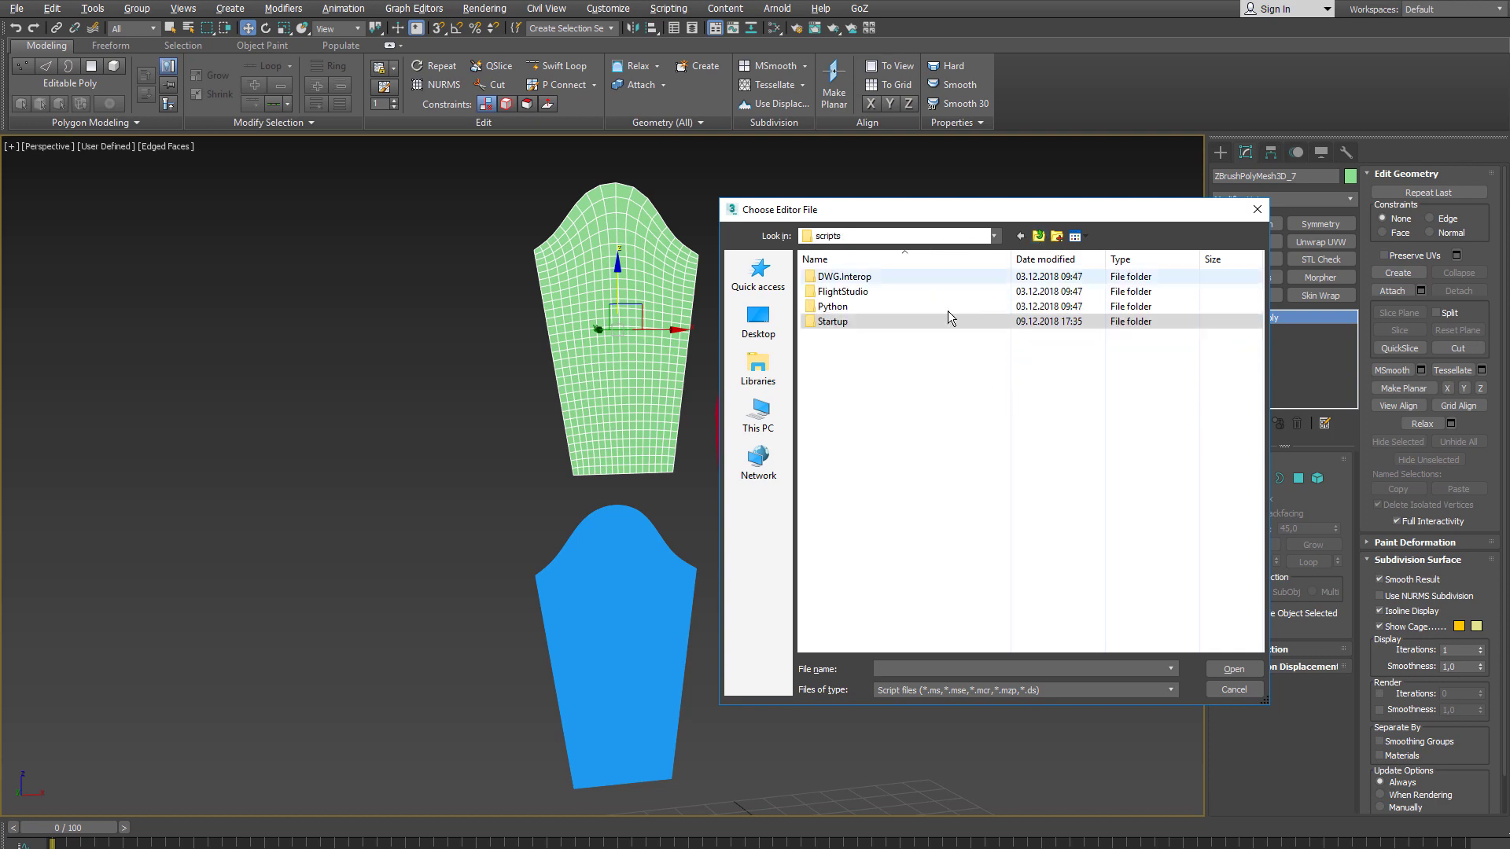
pyautogui.doubleClick(866, 322)
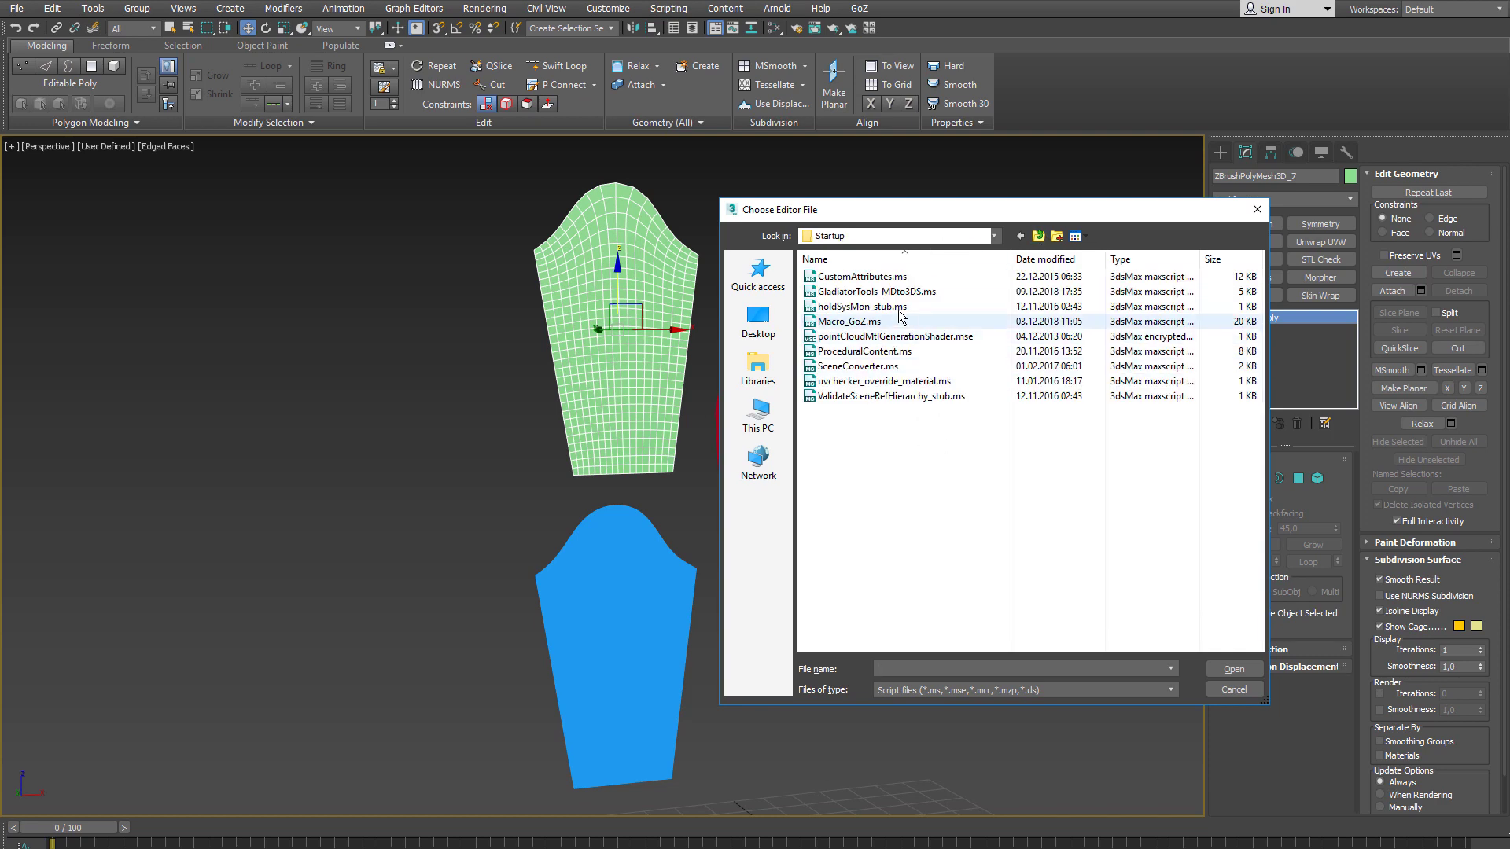
pyautogui.doubleClick(916, 293)
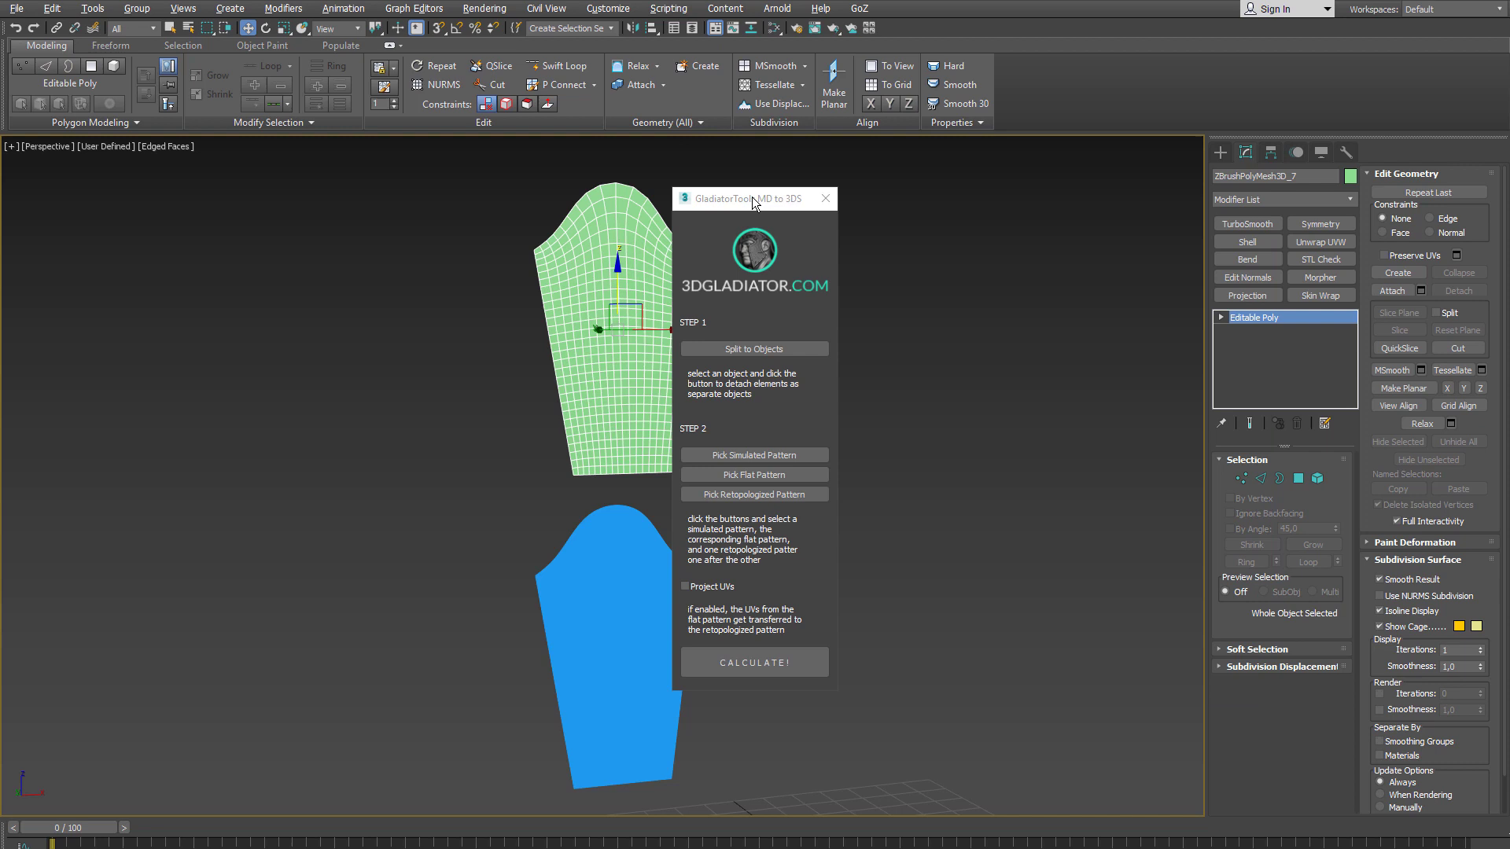
# Step: Move the GladiatorTools window clear of the sleeves and pick the red sleeve as the simulated pattern
pyautogui.moveTo(755, 202); pyautogui.dragTo(1015, 197)
pyautogui.click(1025, 454)
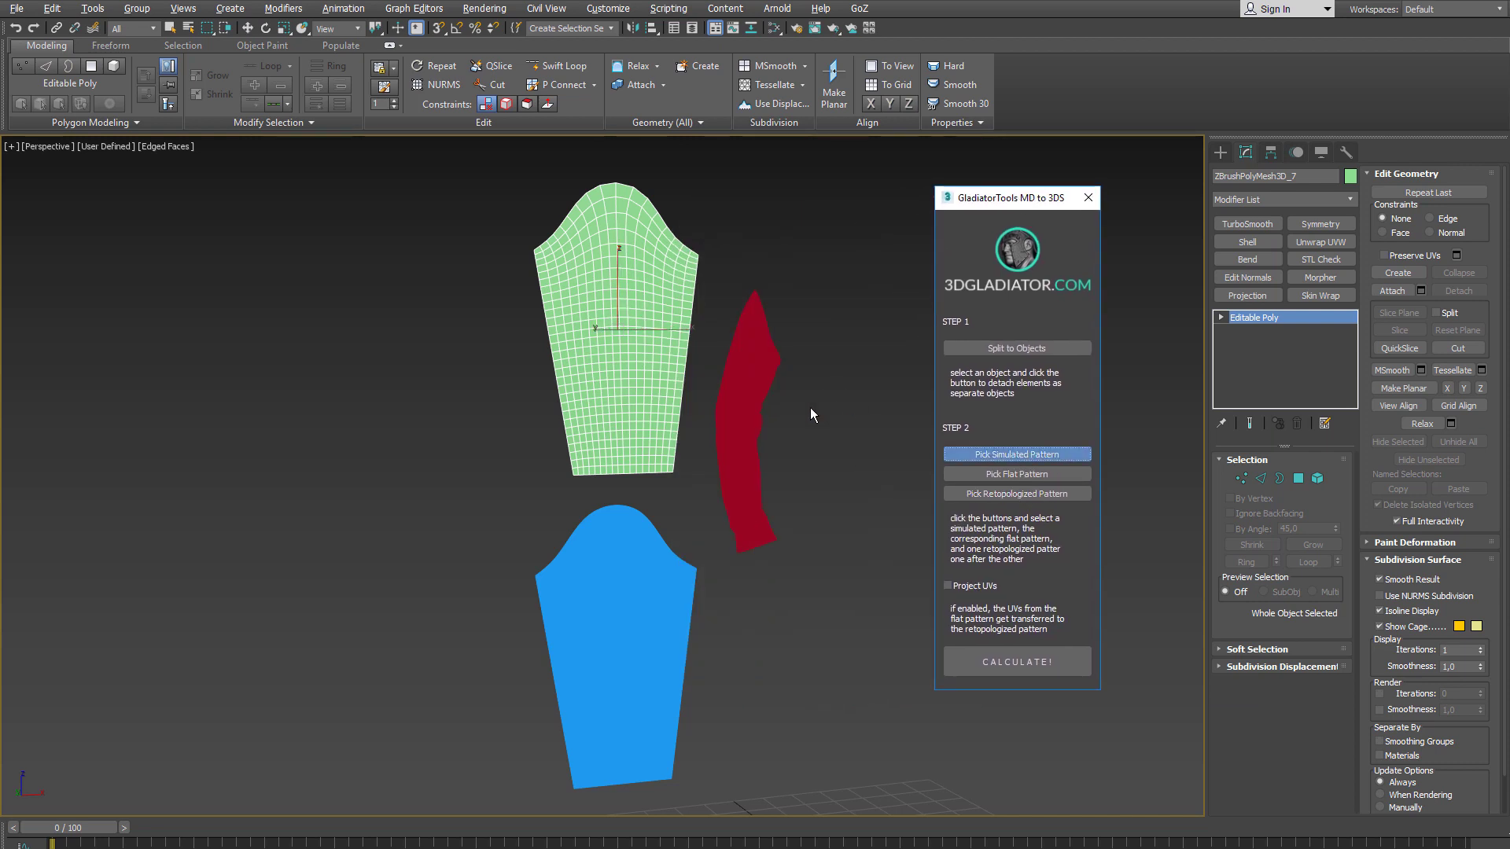
pyautogui.click(744, 442)
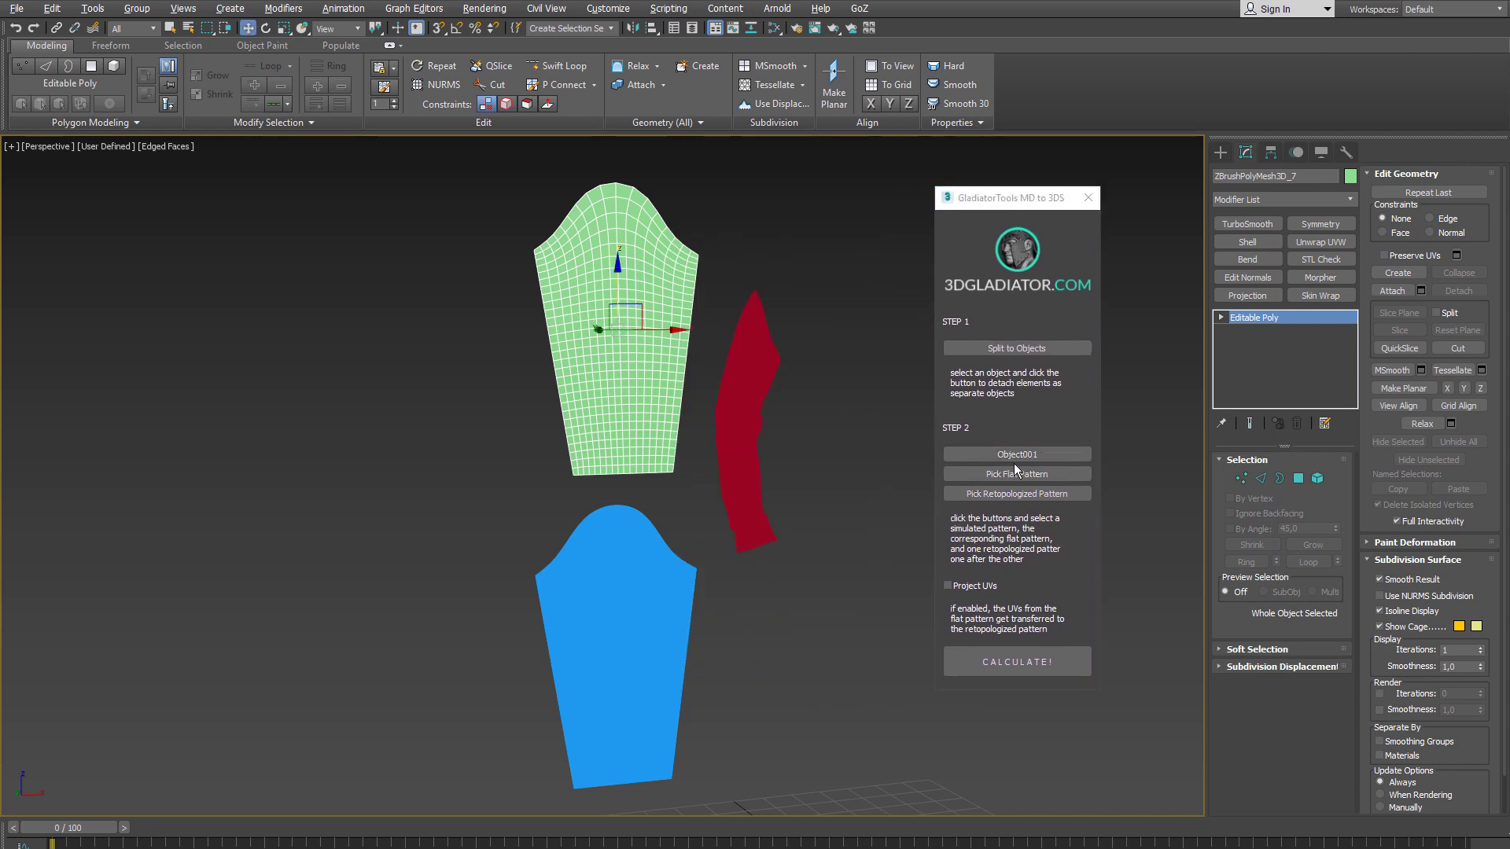
# Step: Pick the blue sleeve as flat pattern and the green sleeve as retopologized pattern, enable Project UVs and calculate the transfer
pyautogui.click(644, 587)
pyautogui.click(668, 416)
pyautogui.click(964, 591)
pyautogui.click(1017, 661)
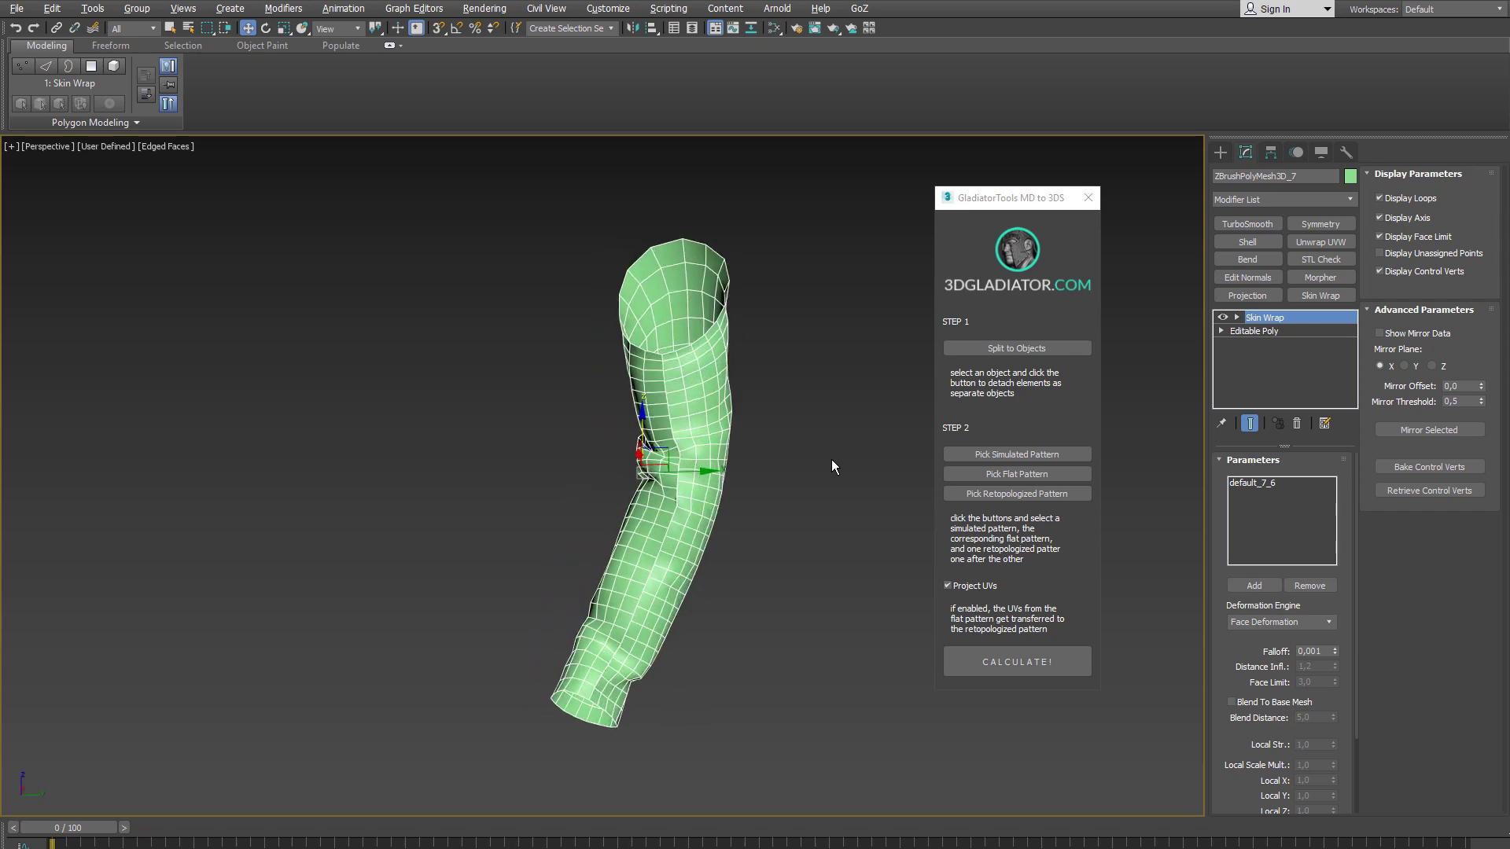
# Step: Collapse the green sleeve's whole modifier stack, including the Skin Wrap, to an Editable Poly
pyautogui.keyDown('alt'); pyautogui.moveTo(831, 459); pyautogui.dragTo(851, 525, button='middle'); pyautogui.keyUp('alt')
pyautogui.scroll(2, 815, 494)
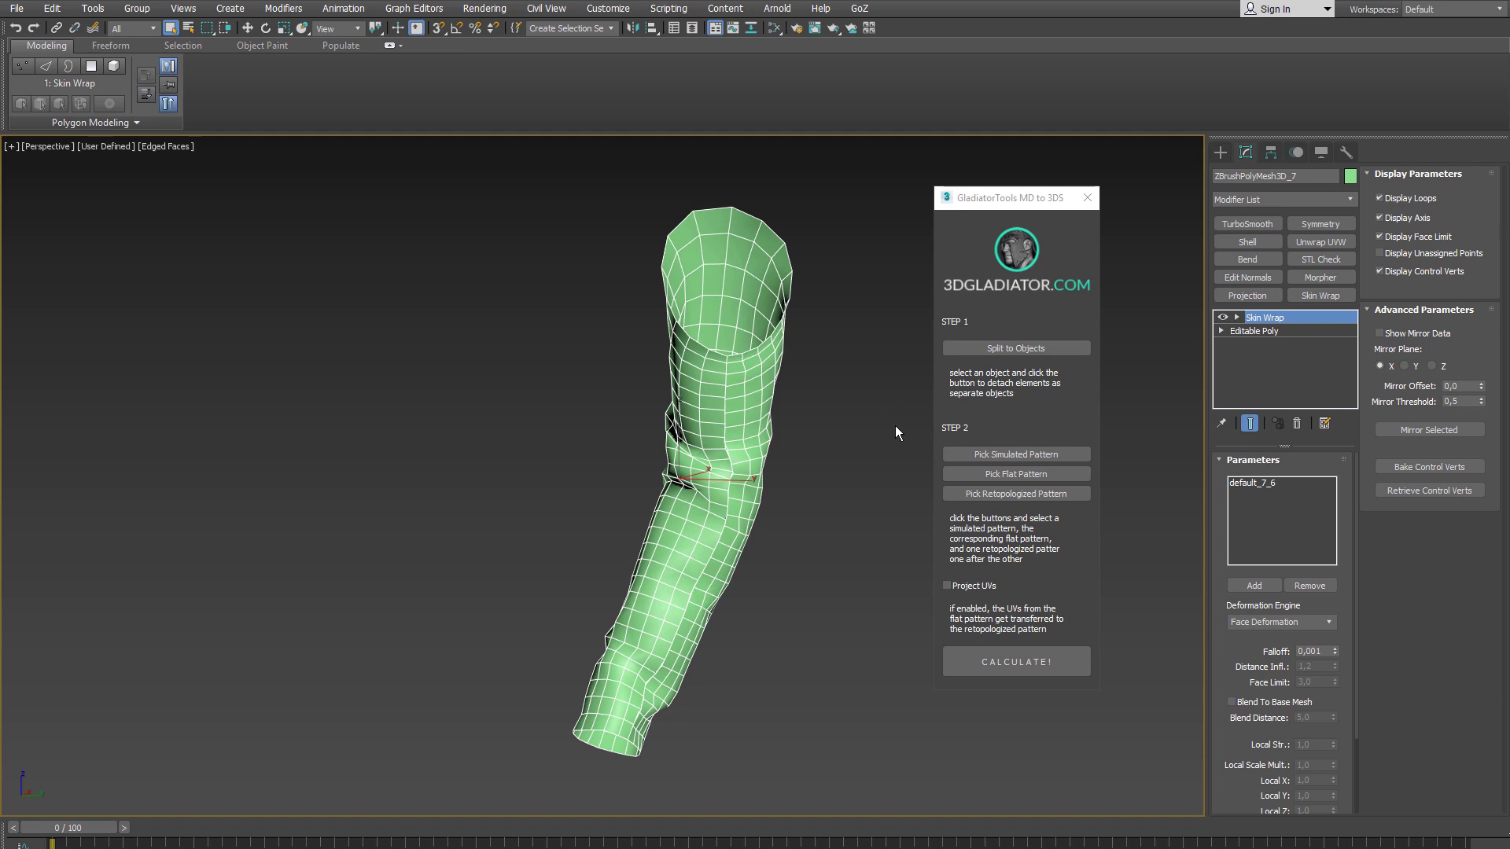
pyautogui.keyDown('alt'); pyautogui.moveTo(893, 428); pyautogui.dragTo(879, 435, button='middle'); pyautogui.keyUp('alt')
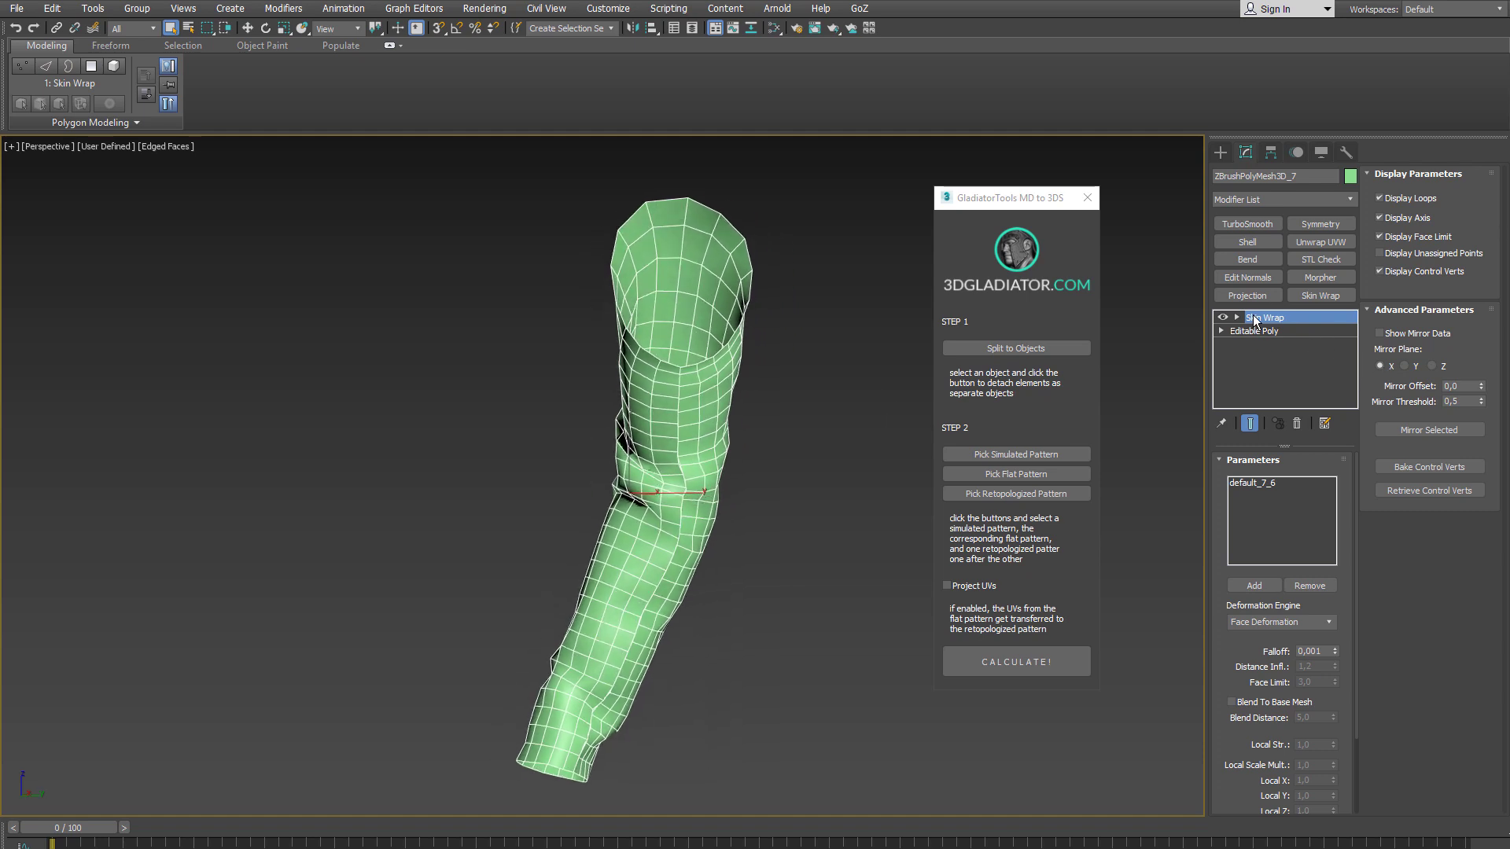
pyautogui.rightClick(1277, 319)
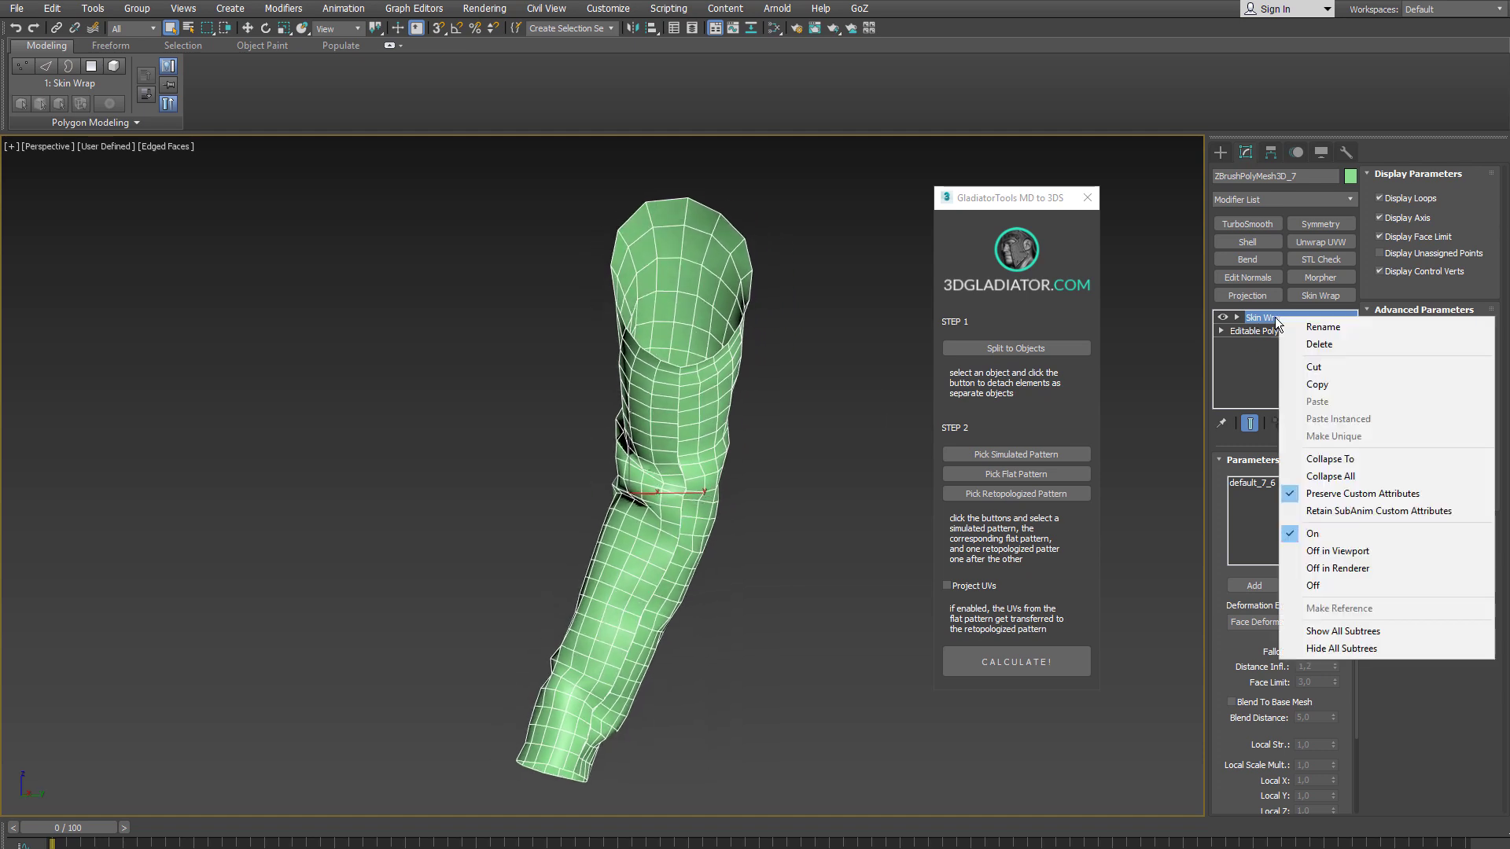
pyautogui.click(1361, 476)
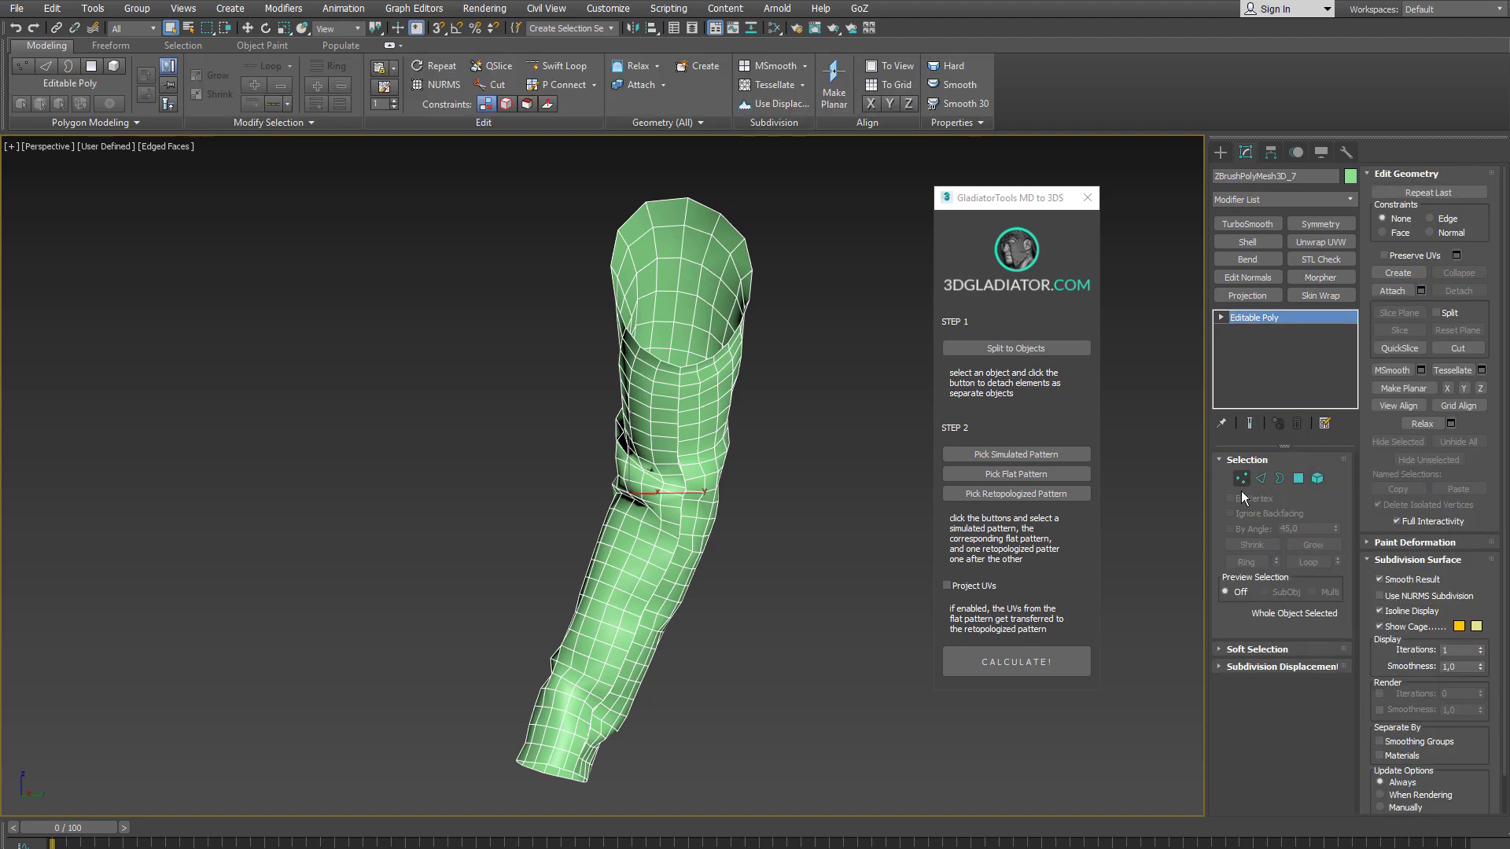
# Step: Target-weld the split vertex pairs along the sleeve's seam above the elbow and leave vertex editing
pyautogui.click(1239, 481)
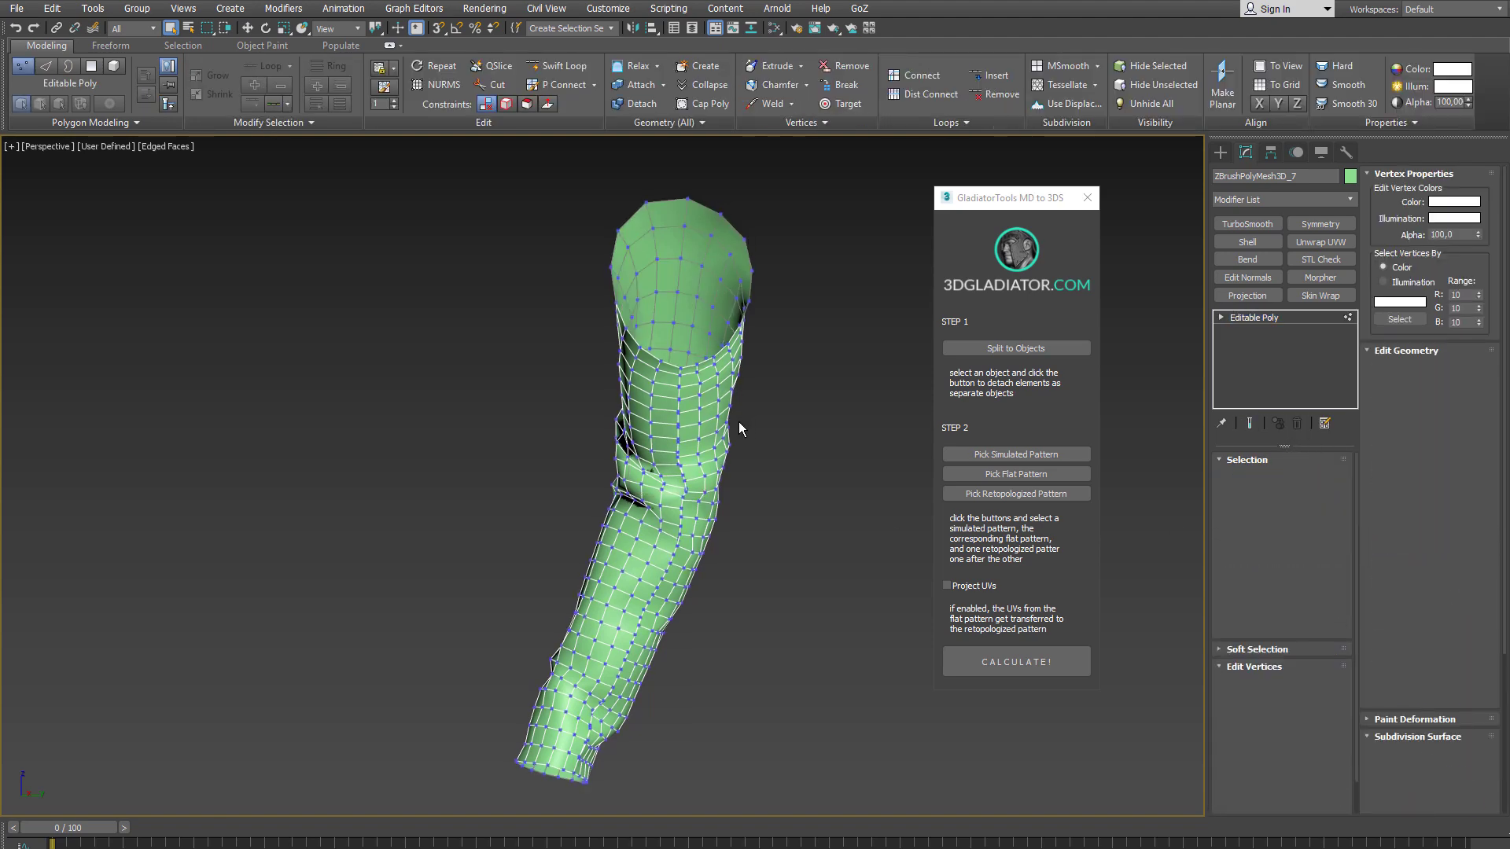
pyautogui.scroll(10, 736, 421)
pyautogui.rightClick(673, 479)
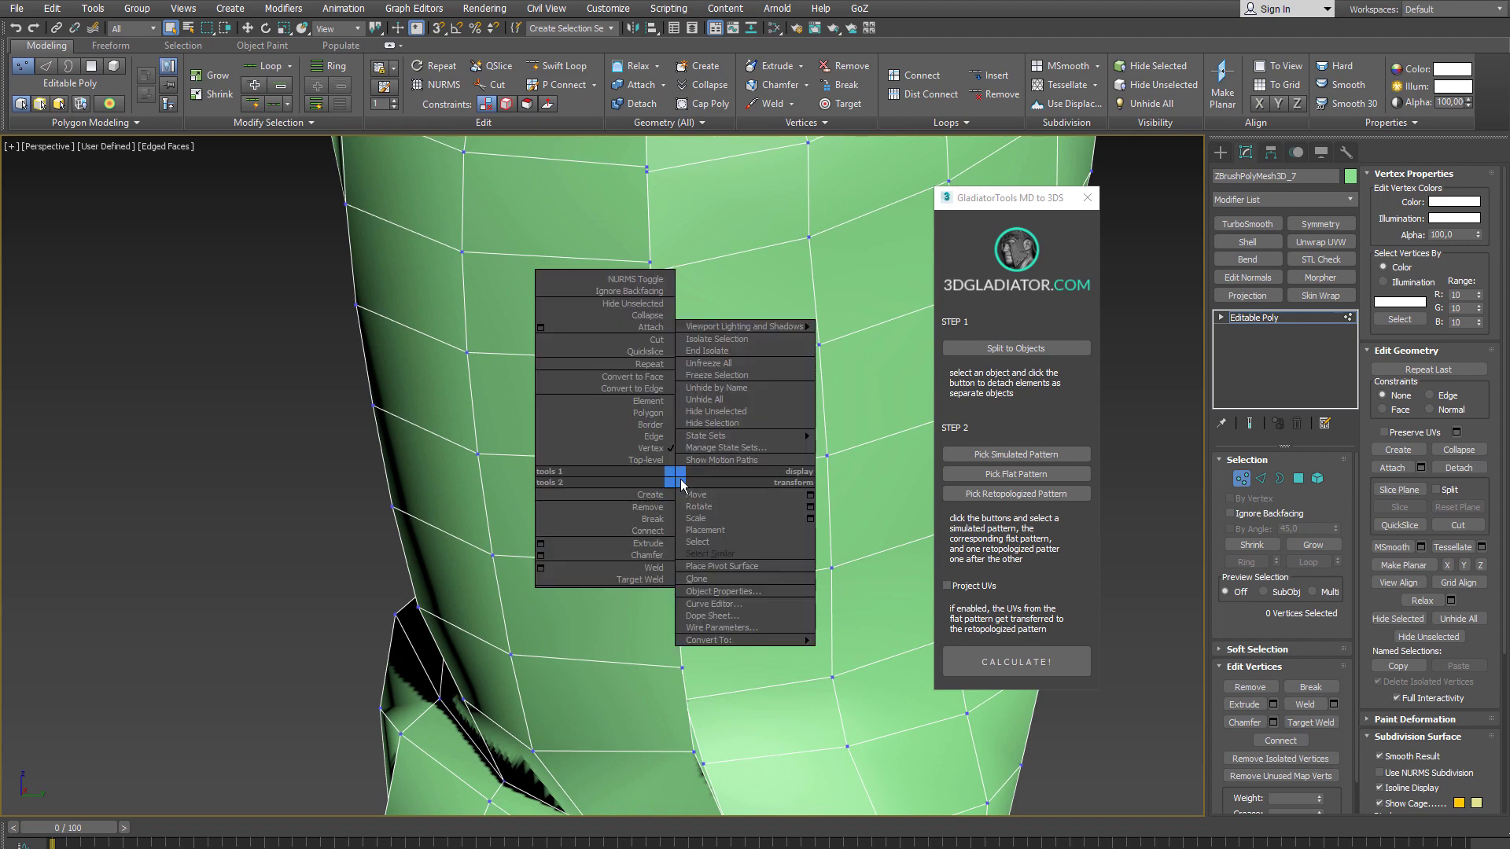
pyautogui.click(654, 588)
pyautogui.keyDown('alt'); pyautogui.moveTo(715, 431); pyautogui.dragTo(714, 418, button='middle'); pyautogui.keyUp('alt')
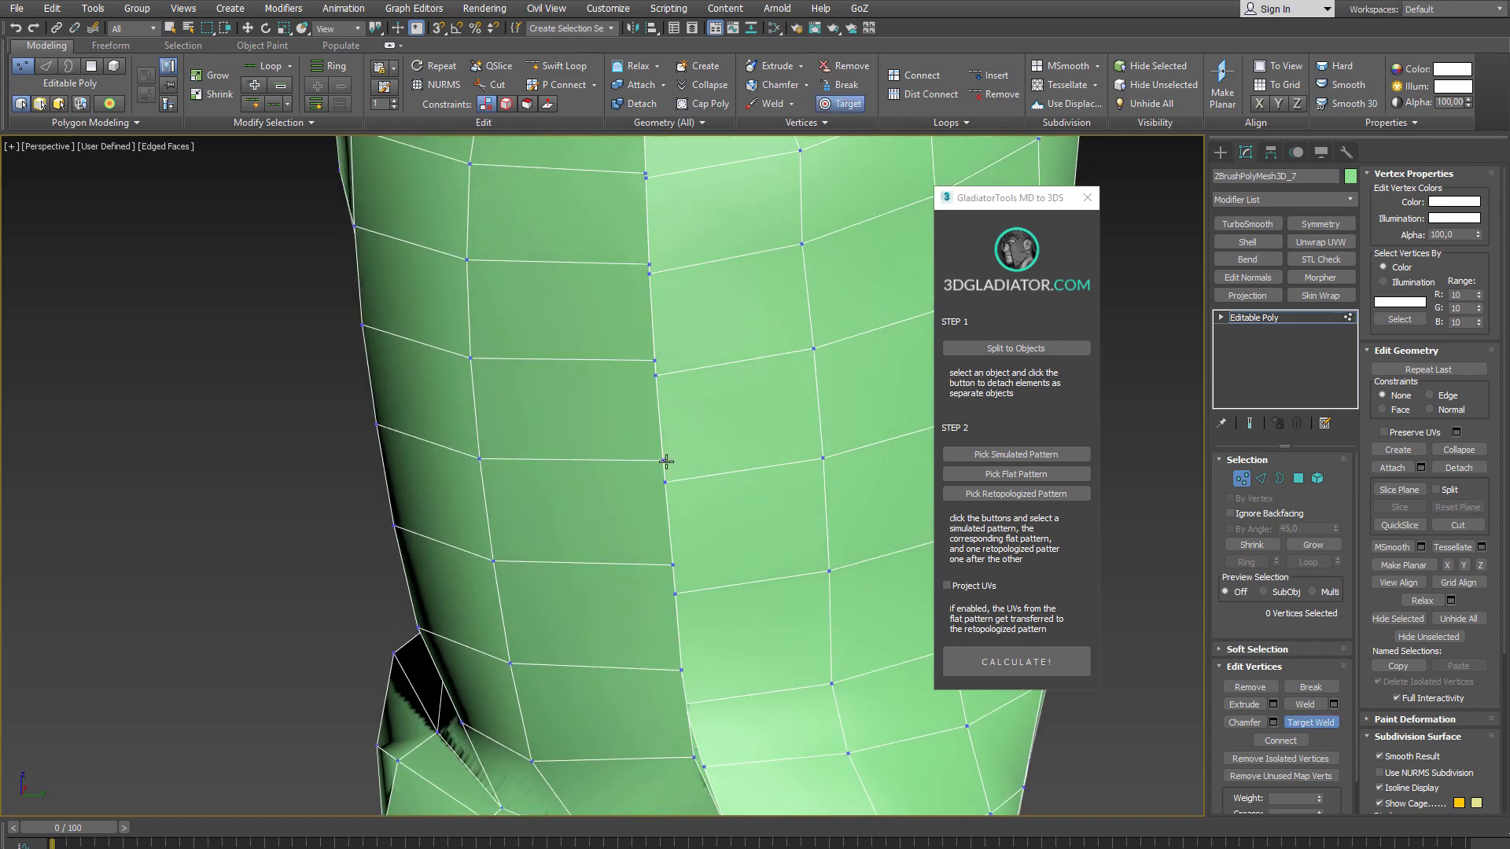
pyautogui.keyDown('alt'); pyautogui.moveTo(664, 478); pyautogui.dragTo(764, 612, button='middle'); pyautogui.keyUp('alt')
pyautogui.click(706, 656)
pyautogui.rightClick(740, 616)
pyautogui.click(1242, 478)
# Step: Run an STL Check for every error type on the green sleeve and reveal the flagged faces through an Edit Mesh modifier's face level
pyautogui.scroll(-1, 842, 494)
pyautogui.keyDown('alt'); pyautogui.moveTo(842, 494); pyautogui.dragTo(857, 503, button='middle'); pyautogui.keyUp('alt')
pyautogui.scroll(-3, 861, 503)
pyautogui.click(1321, 260)
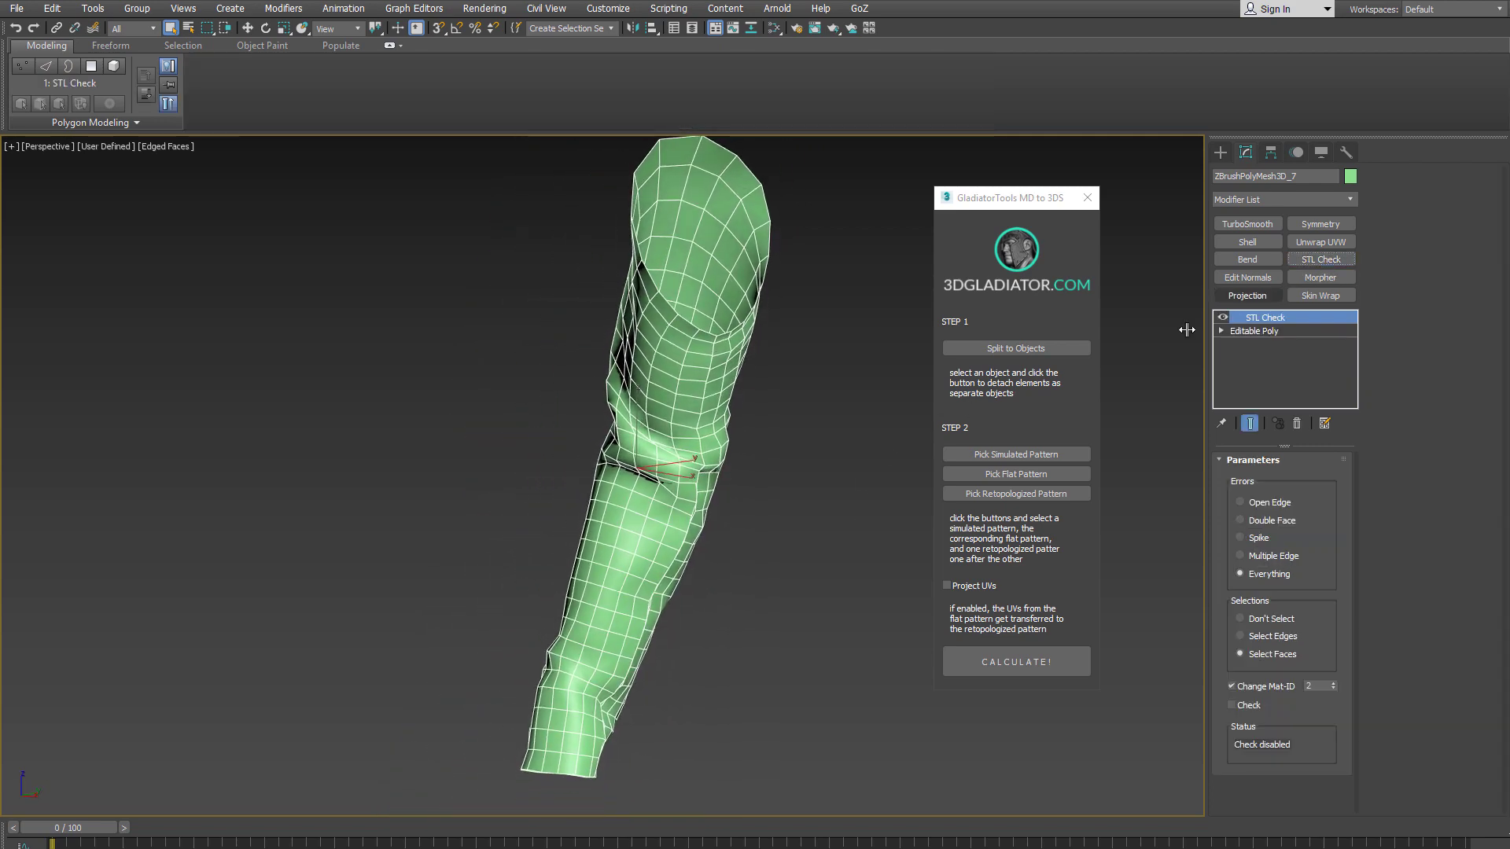
pyautogui.keyDown('alt'); pyautogui.moveTo(728, 517); pyautogui.dragTo(790, 504, button='middle'); pyautogui.keyUp('alt')
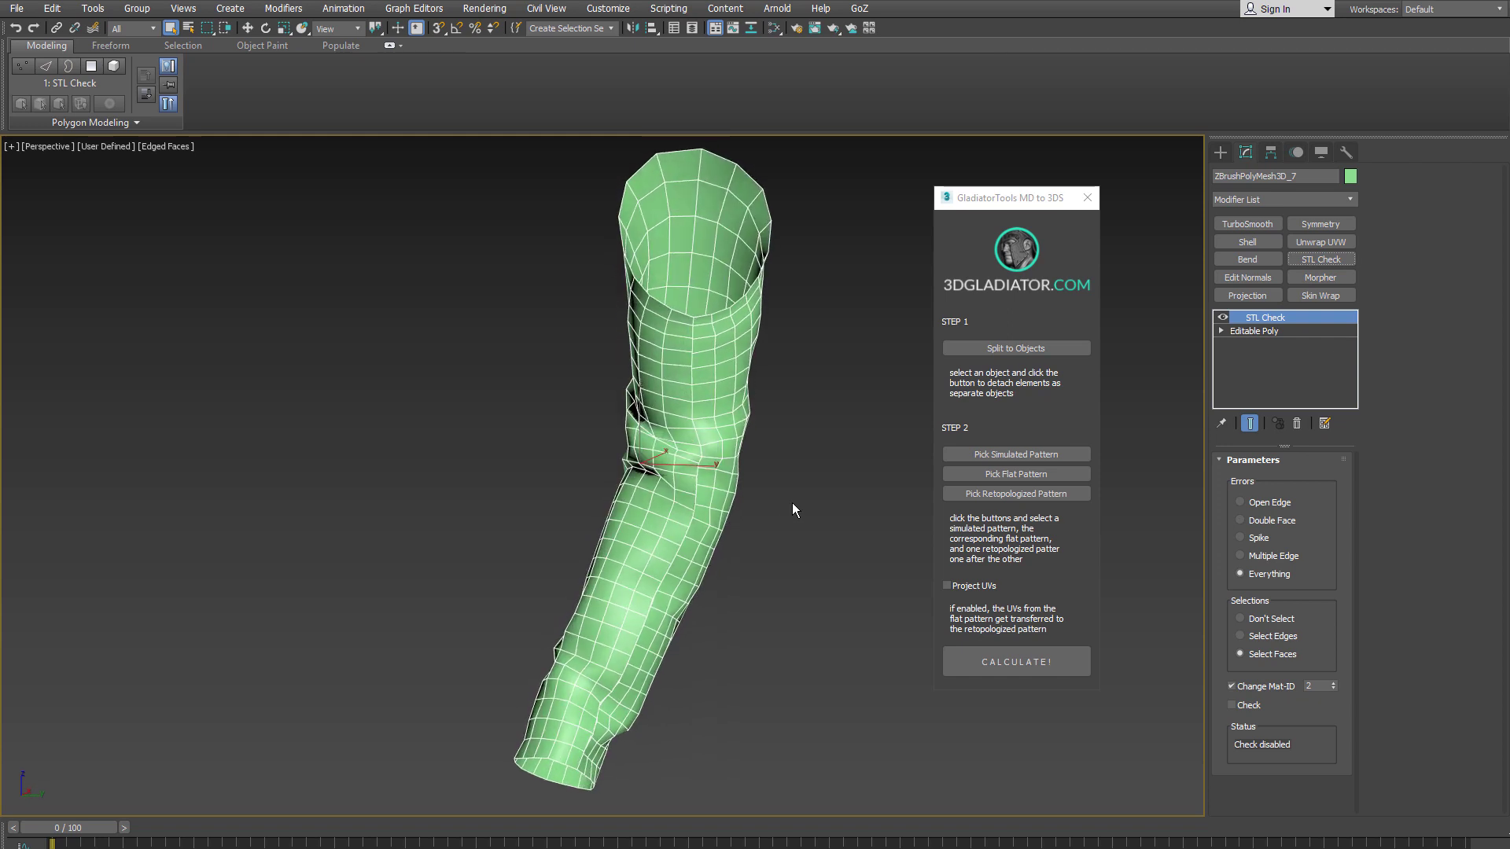
pyautogui.keyDown('alt'); pyautogui.moveTo(793, 509); pyautogui.dragTo(802, 506, button='middle'); pyautogui.keyUp('alt')
pyautogui.scroll(-2, 787, 504)
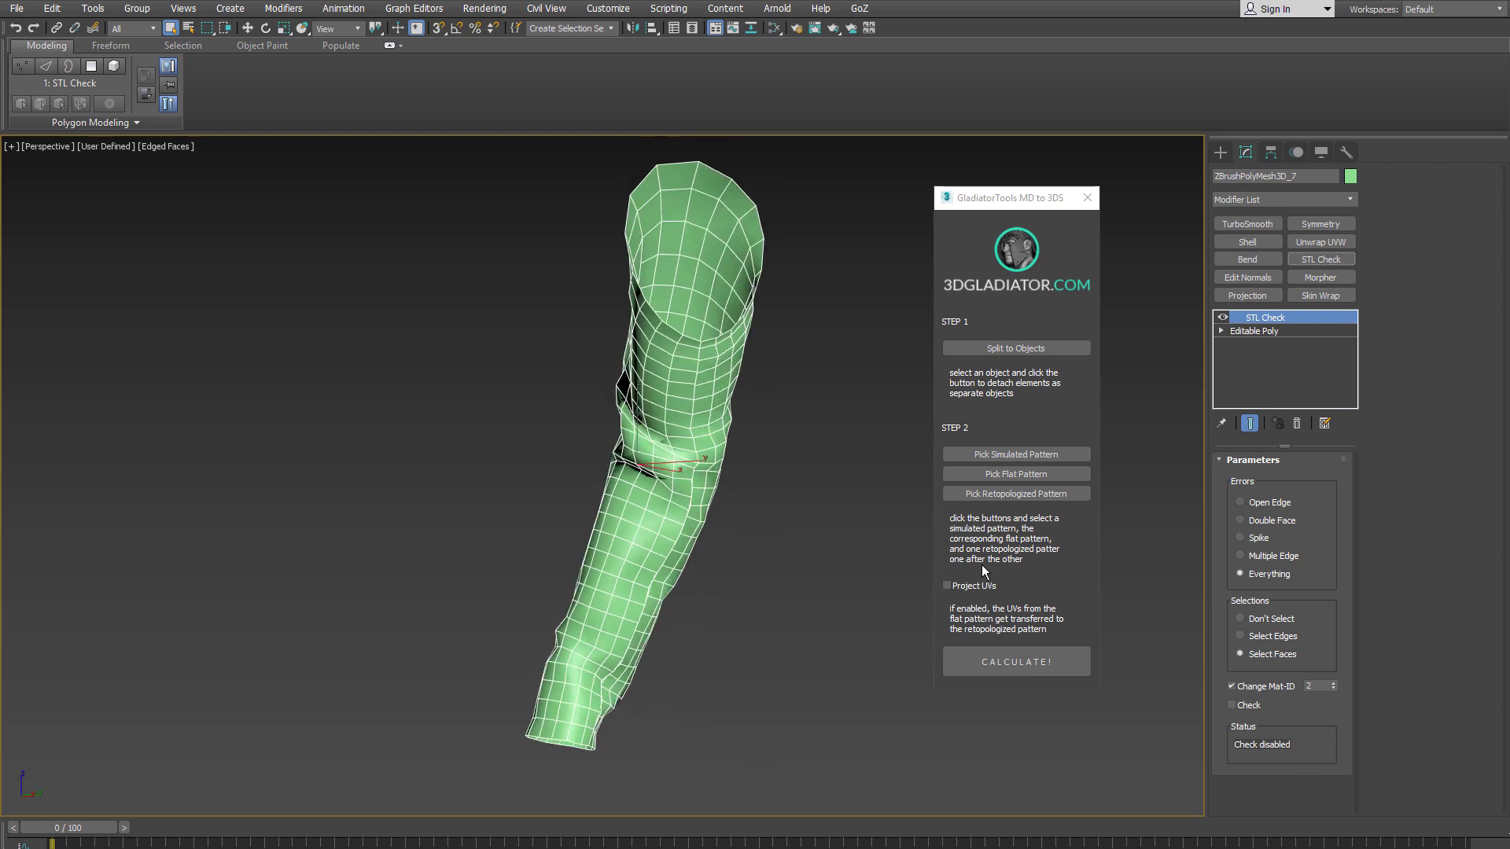
pyautogui.click(1337, 200)
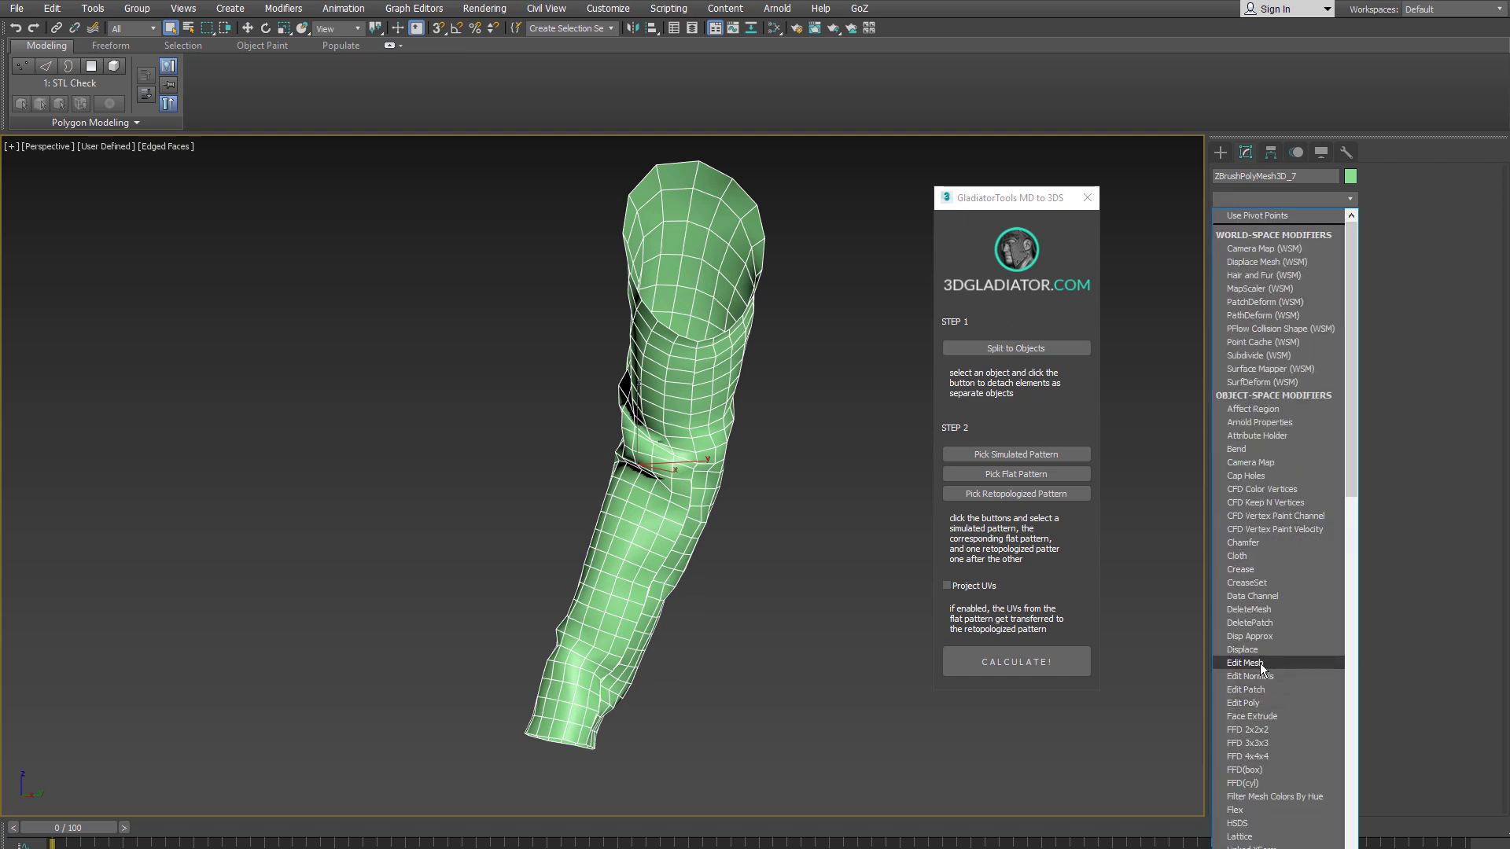
pyautogui.click(1250, 663)
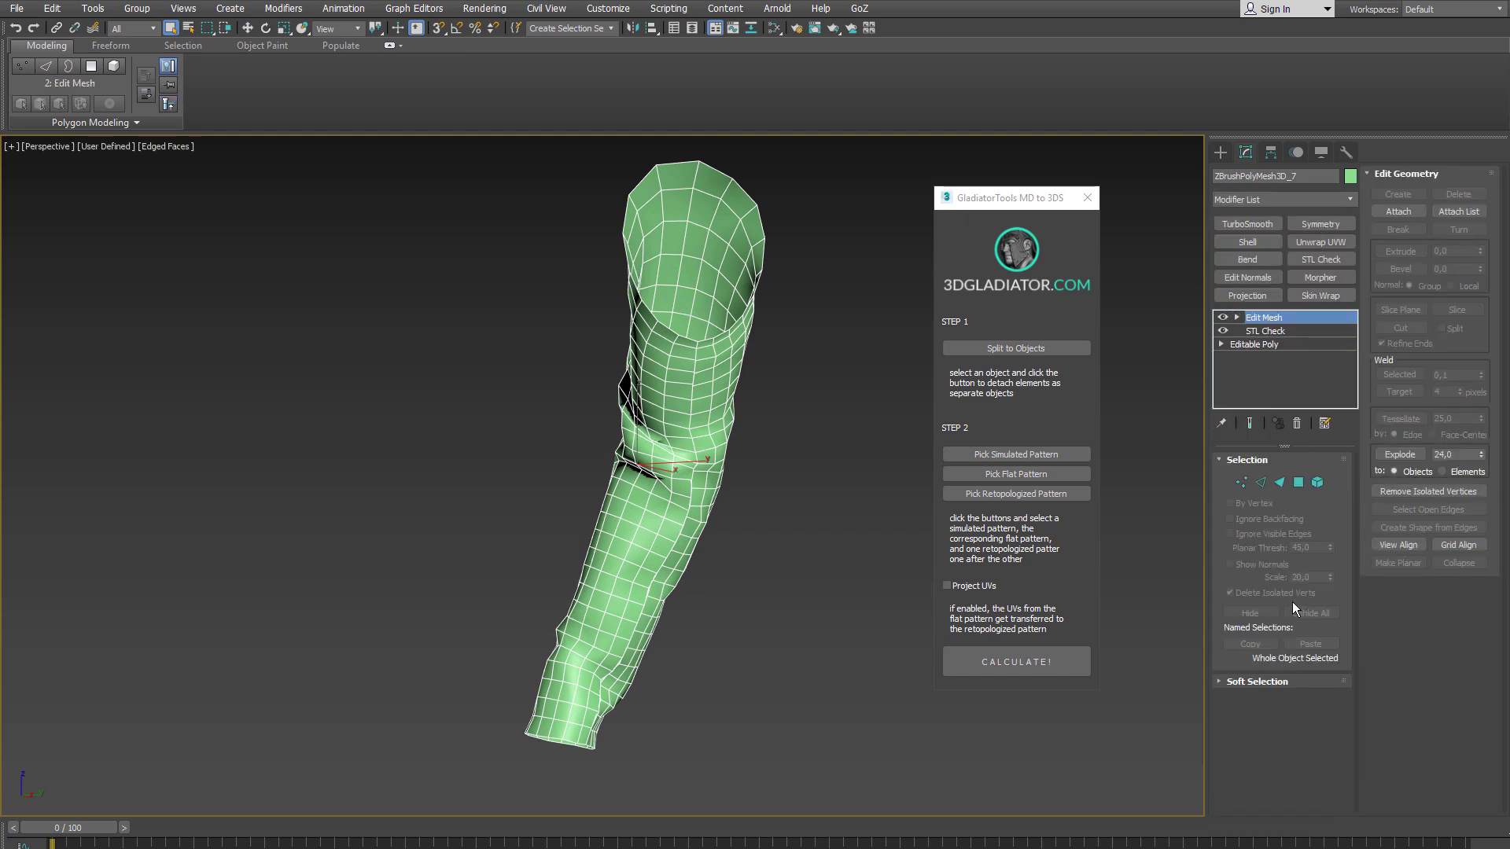
pyautogui.click(1282, 480)
pyautogui.scroll(4, 728, 532)
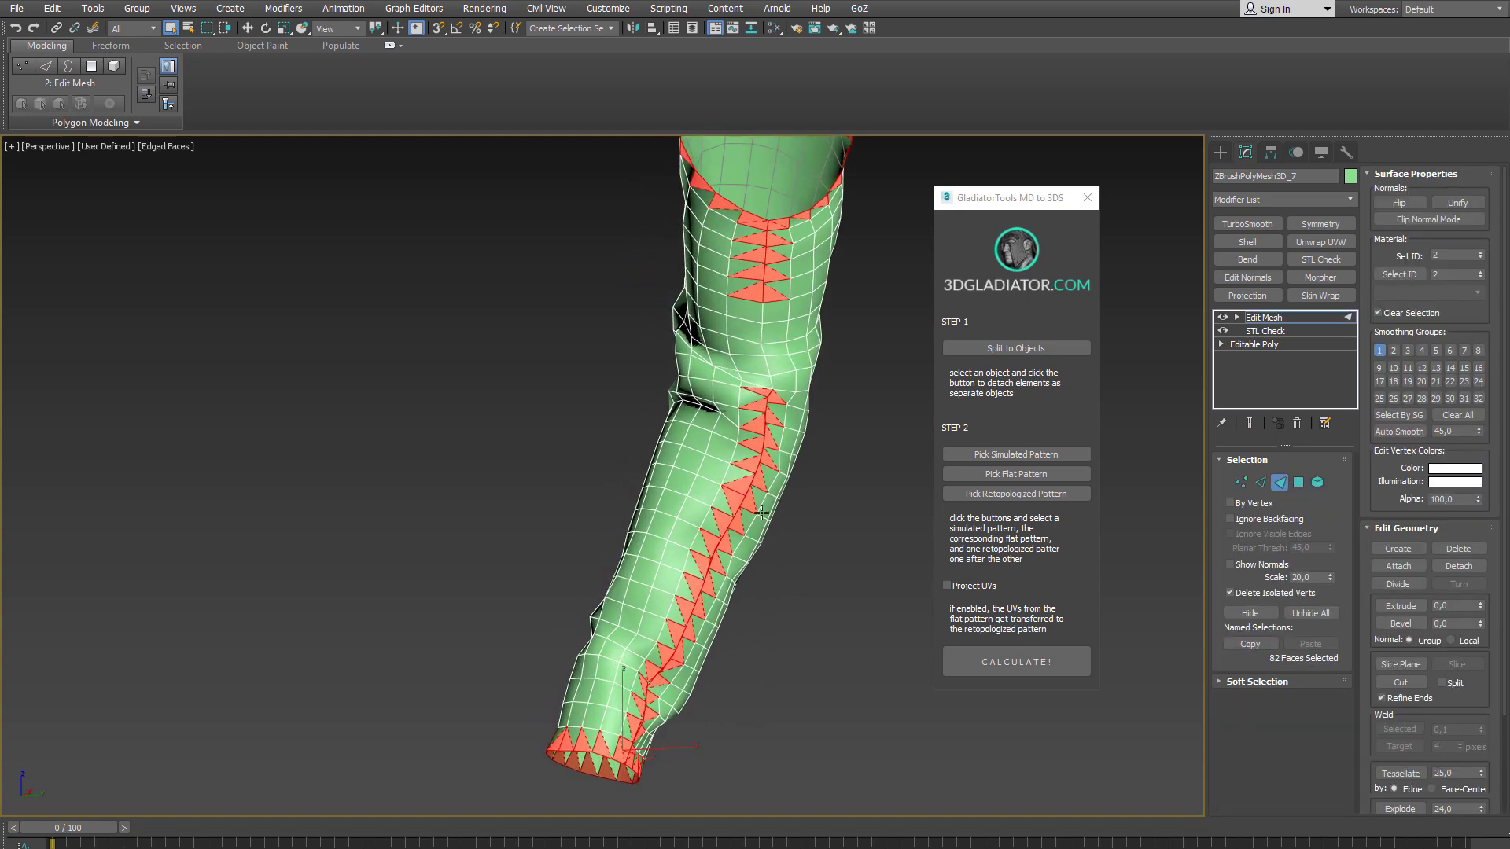
# Step: Inspect the flagged faces along the sleeve's seam and openings, and undo the STL Check and Edit Mesh modifiers
pyautogui.keyDown('alt'); pyautogui.moveTo(765, 468); pyautogui.dragTo(674, 586, button='middle'); pyautogui.keyUp('alt')
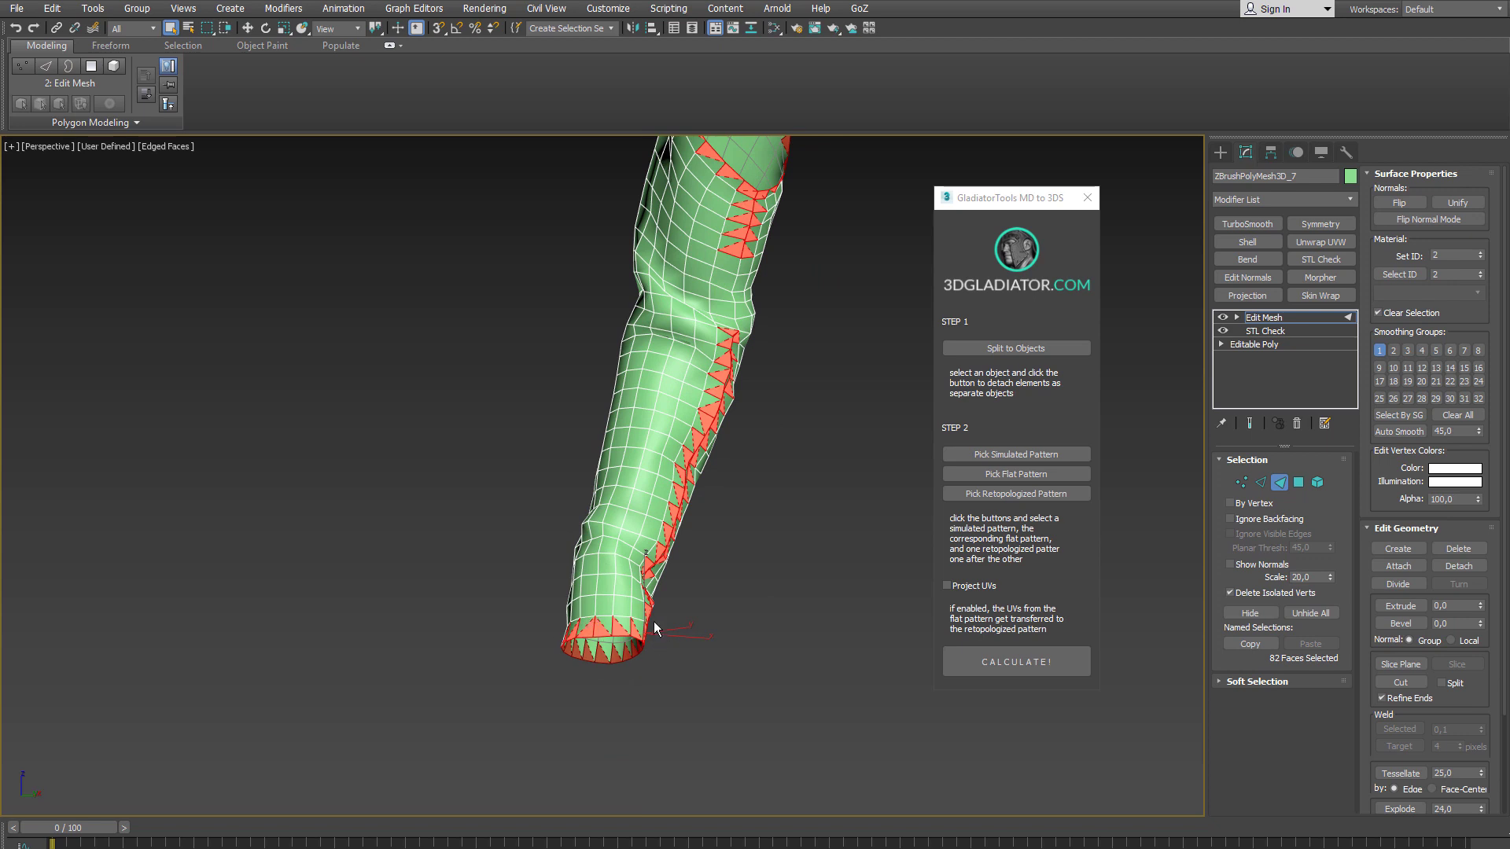
pyautogui.moveTo(794, 472); pyautogui.dragTo(799, 472, button='middle')
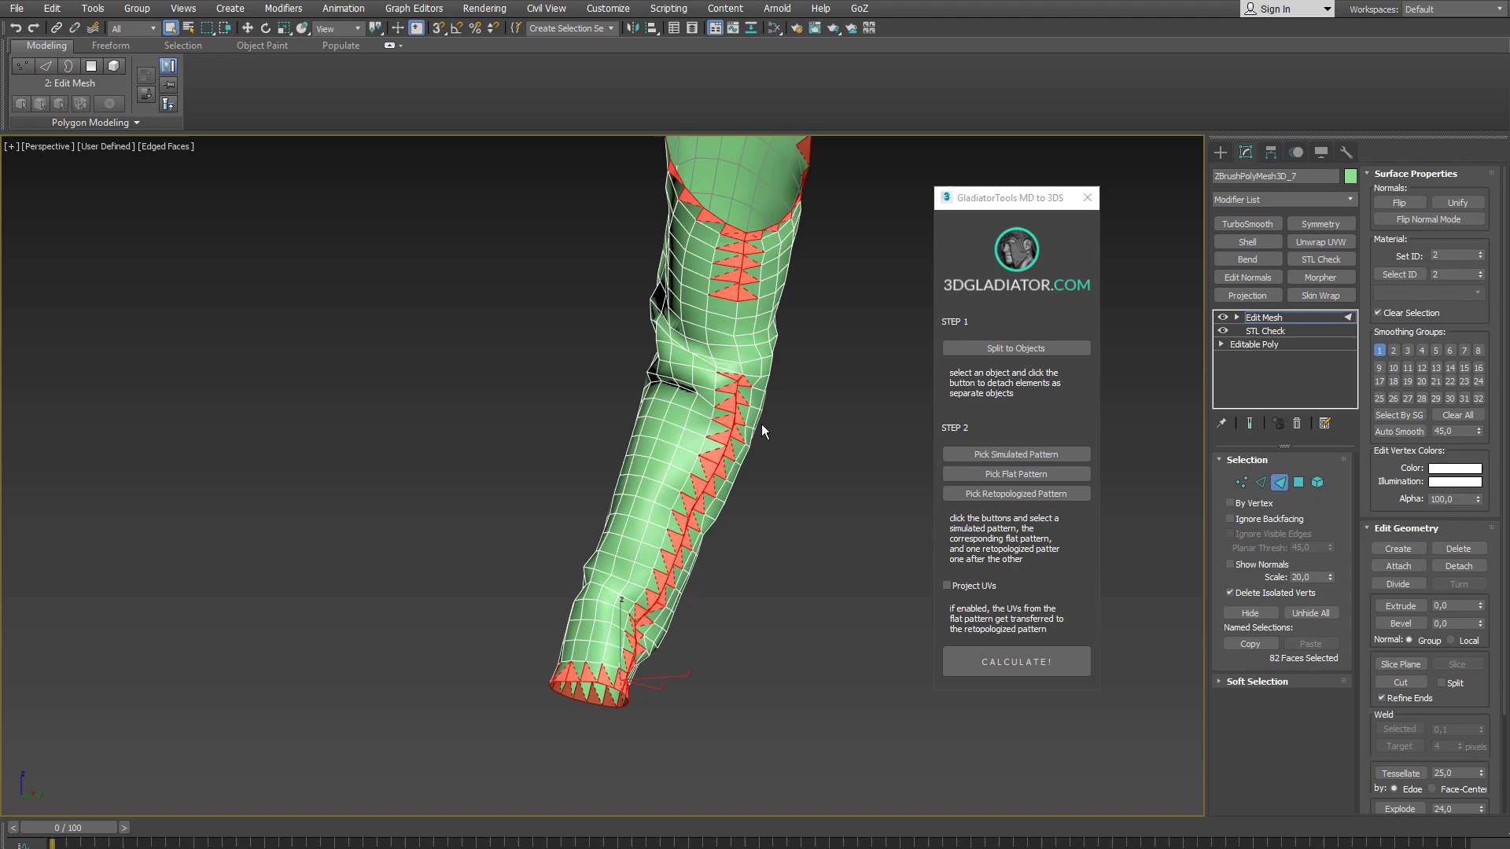
pyautogui.keyDown('alt'); pyautogui.moveTo(761, 423); pyautogui.dragTo(720, 481, button='middle'); pyautogui.keyUp('alt')
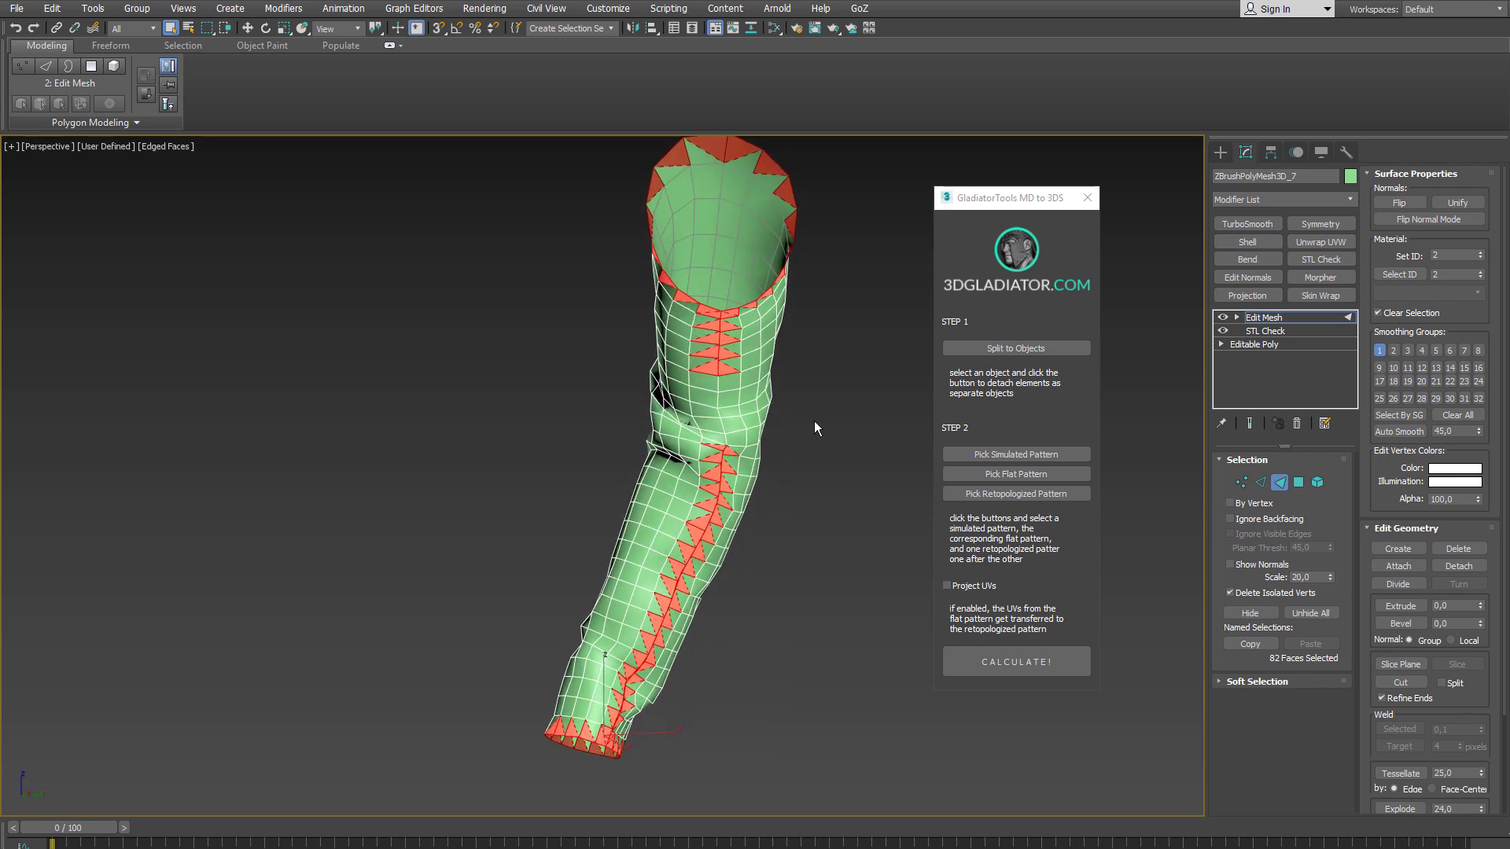
pyautogui.hotkey('ctrl', 'z')
pyautogui.hotkey('ctrl', 'z')
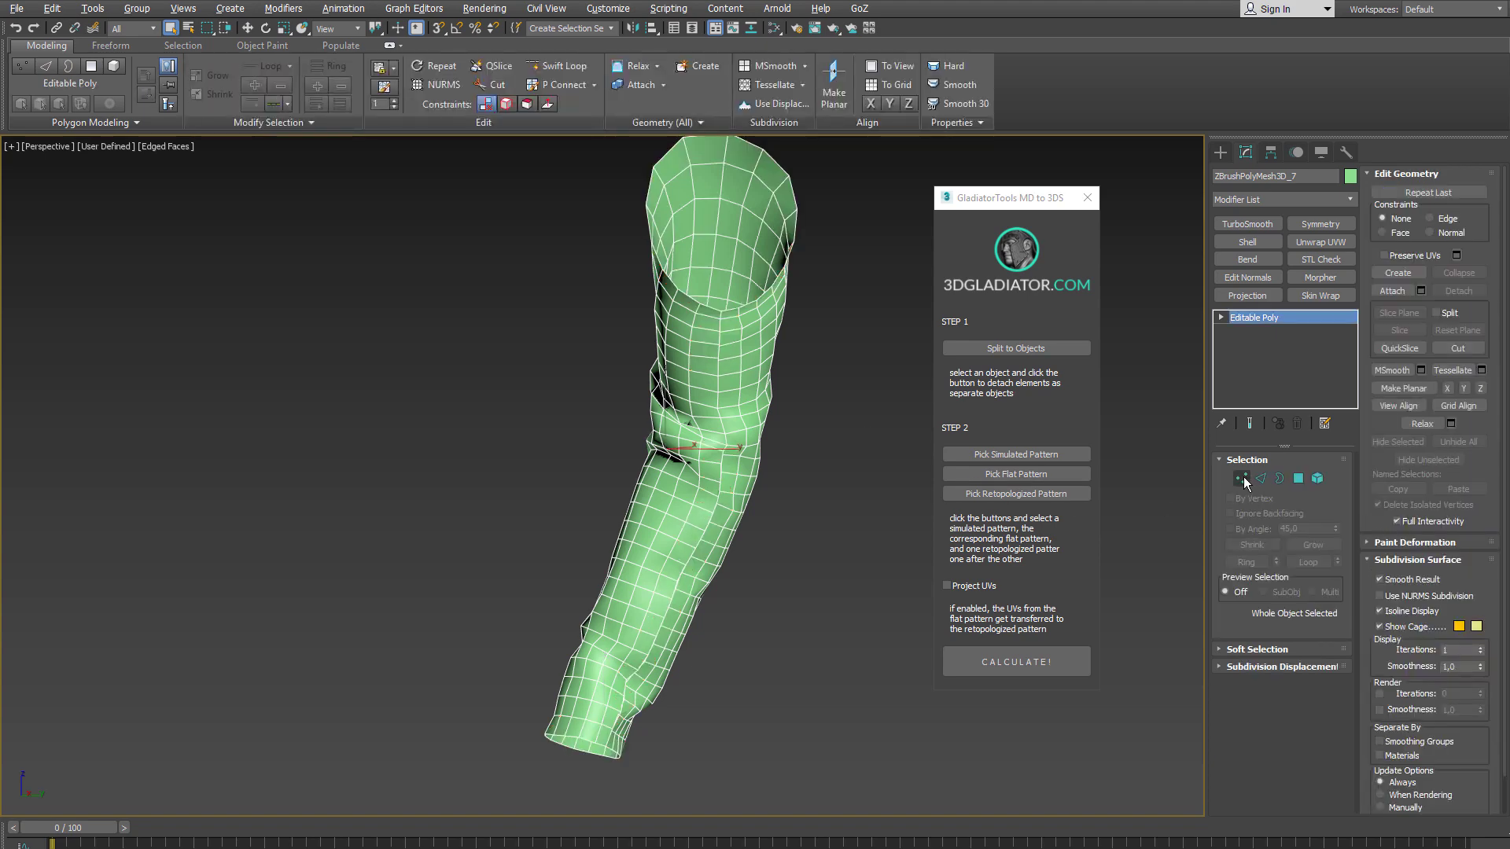
# Step: Target-weld the still separate vertex pairs along the sleeve's seam near the elbow fold
pyautogui.click(1242, 478)
pyautogui.scroll(4, 838, 459)
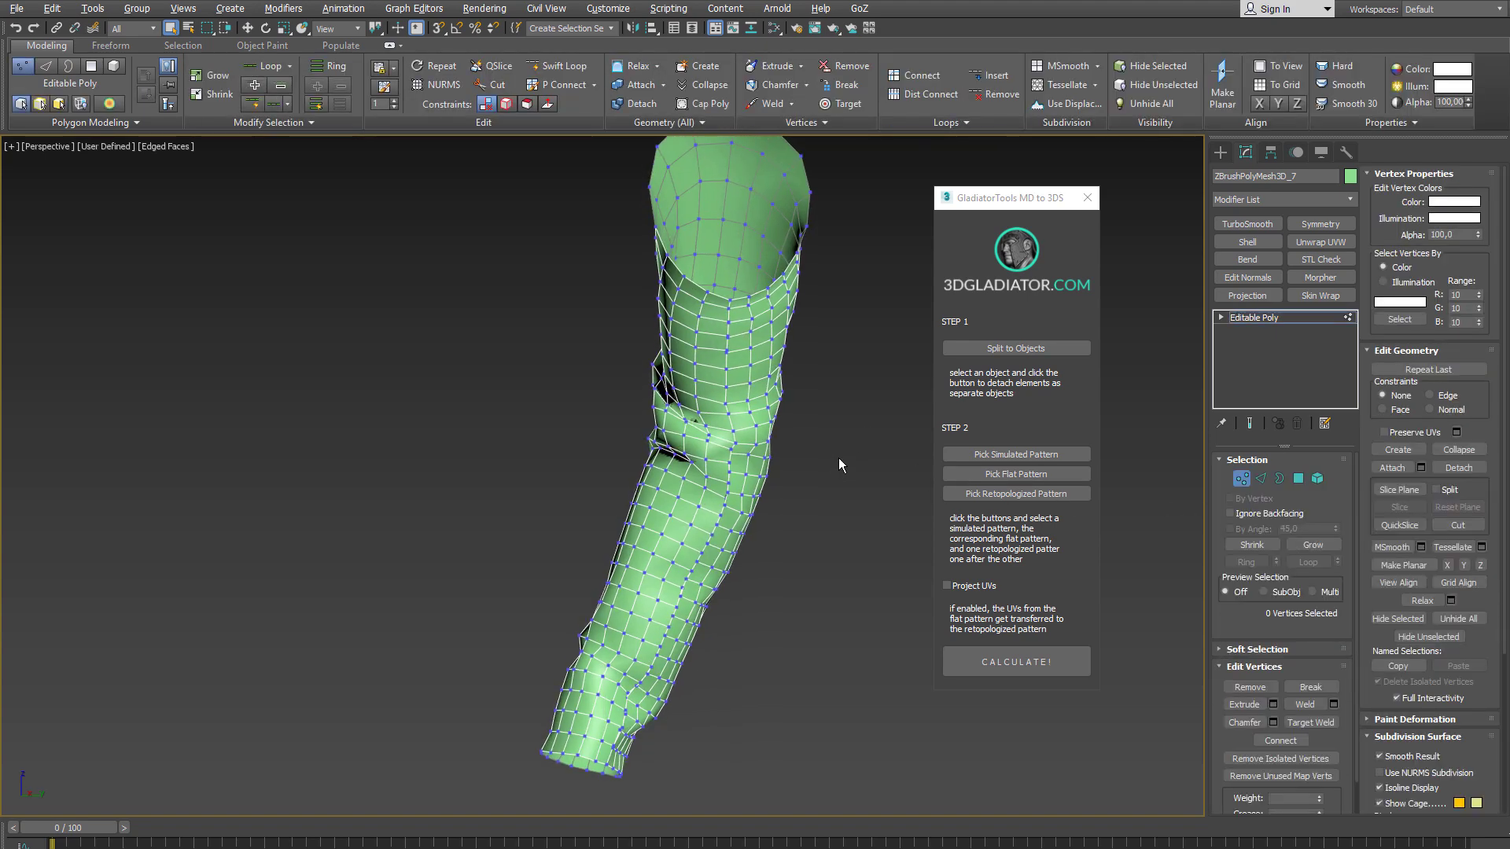
pyautogui.scroll(8, 838, 459)
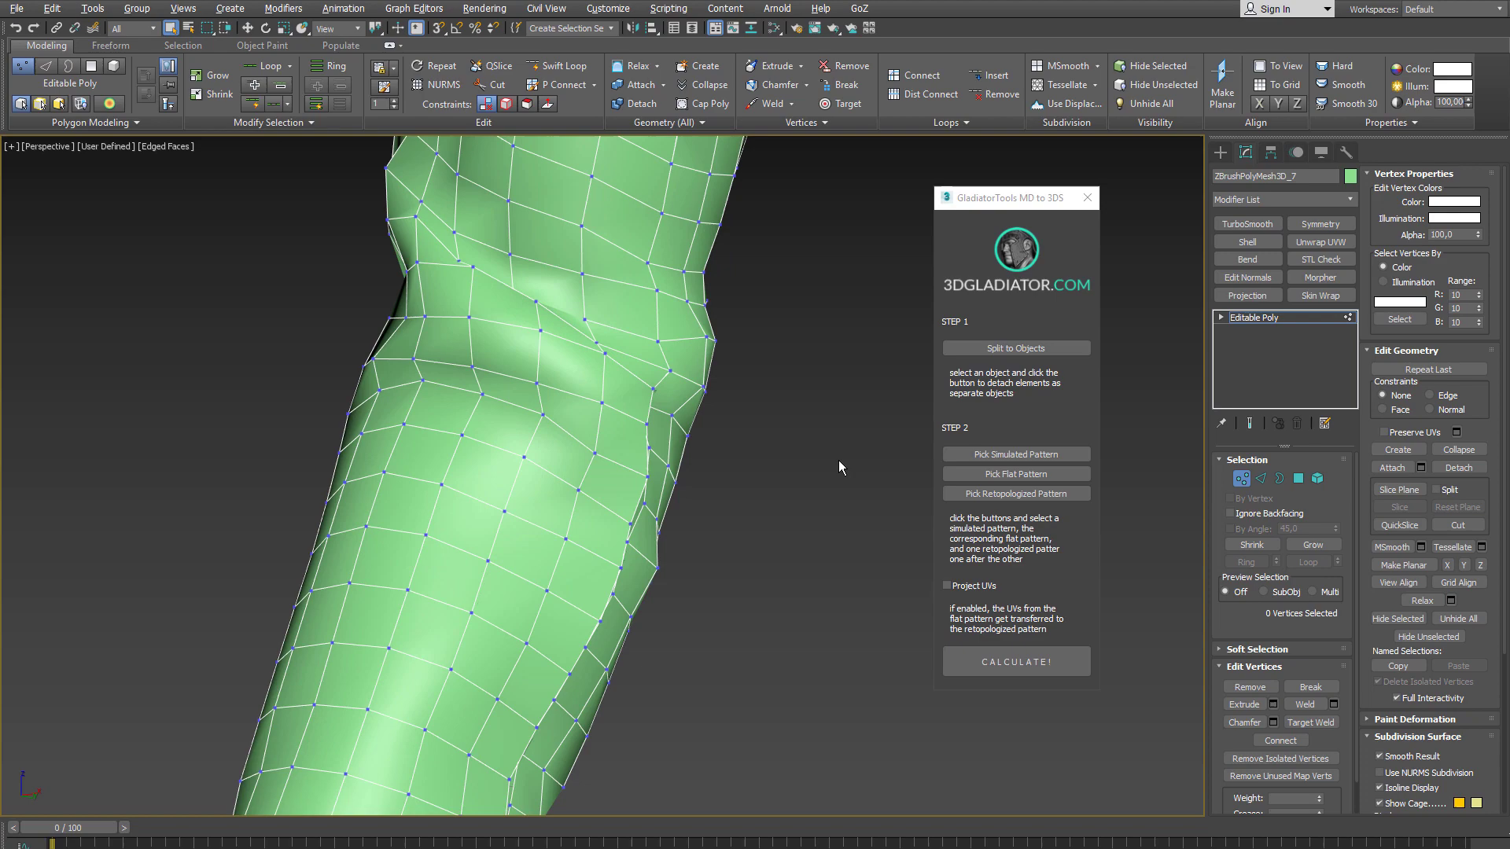
pyautogui.keyDown('alt'); pyautogui.moveTo(839, 462); pyautogui.dragTo(708, 412, button='middle'); pyautogui.keyUp('alt')
pyautogui.rightClick(708, 412)
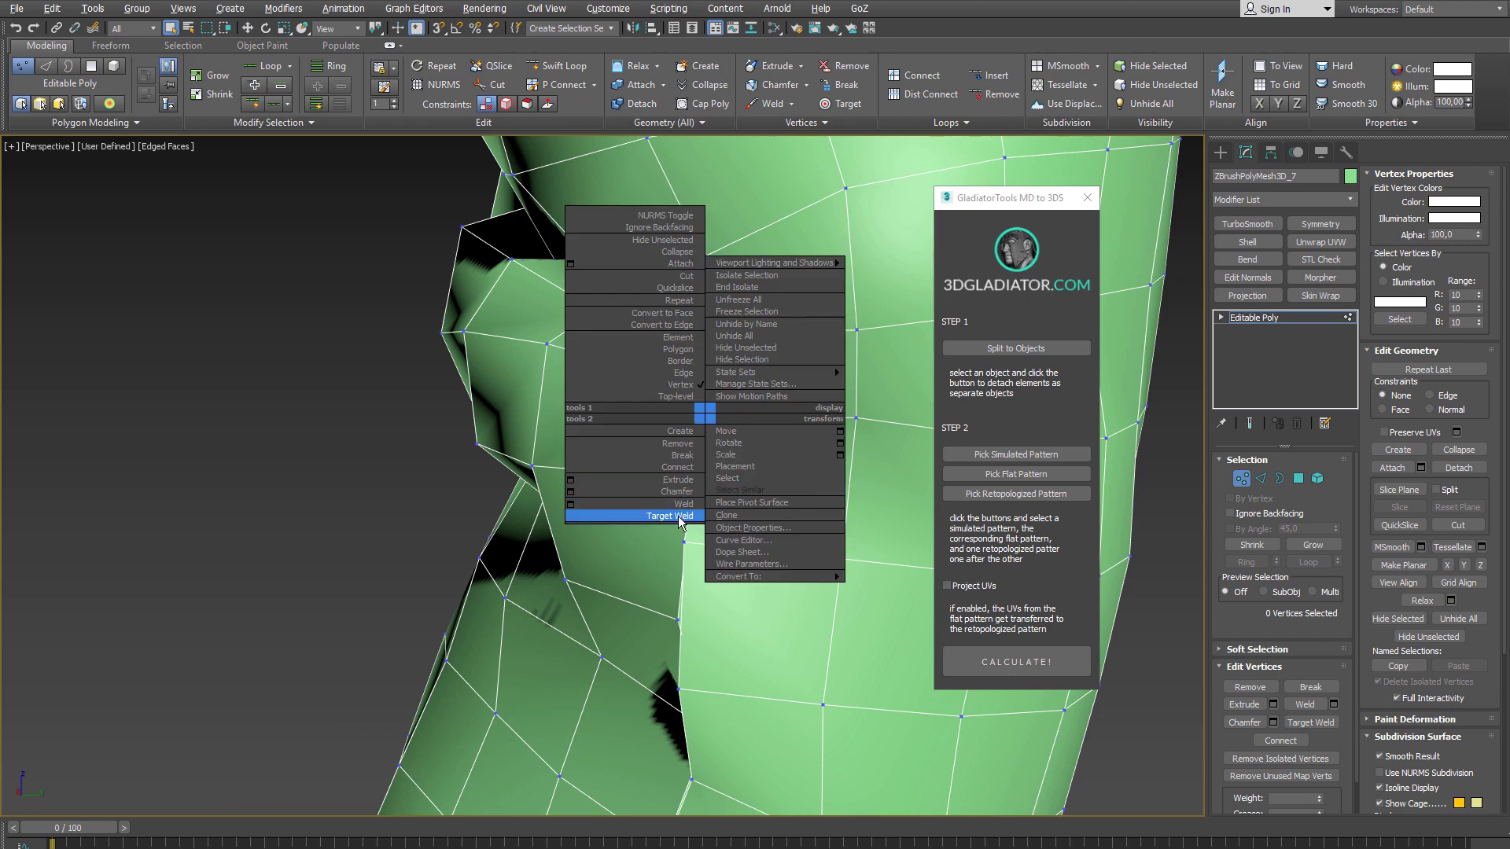
pyautogui.click(641, 512)
pyautogui.click(691, 384)
pyautogui.keyDown('alt'); pyautogui.moveTo(709, 434); pyautogui.dragTo(743, 465, button='middle'); pyautogui.keyUp('alt')
pyautogui.moveTo(689, 542)
pyautogui.keyDown('alt'); pyautogui.mouseDown(button='middle')
pyautogui.moveTo(742, 560)
pyautogui.moveTo(678, 555)
pyautogui.mouseUp(button='middle'); pyautogui.keyUp('alt')
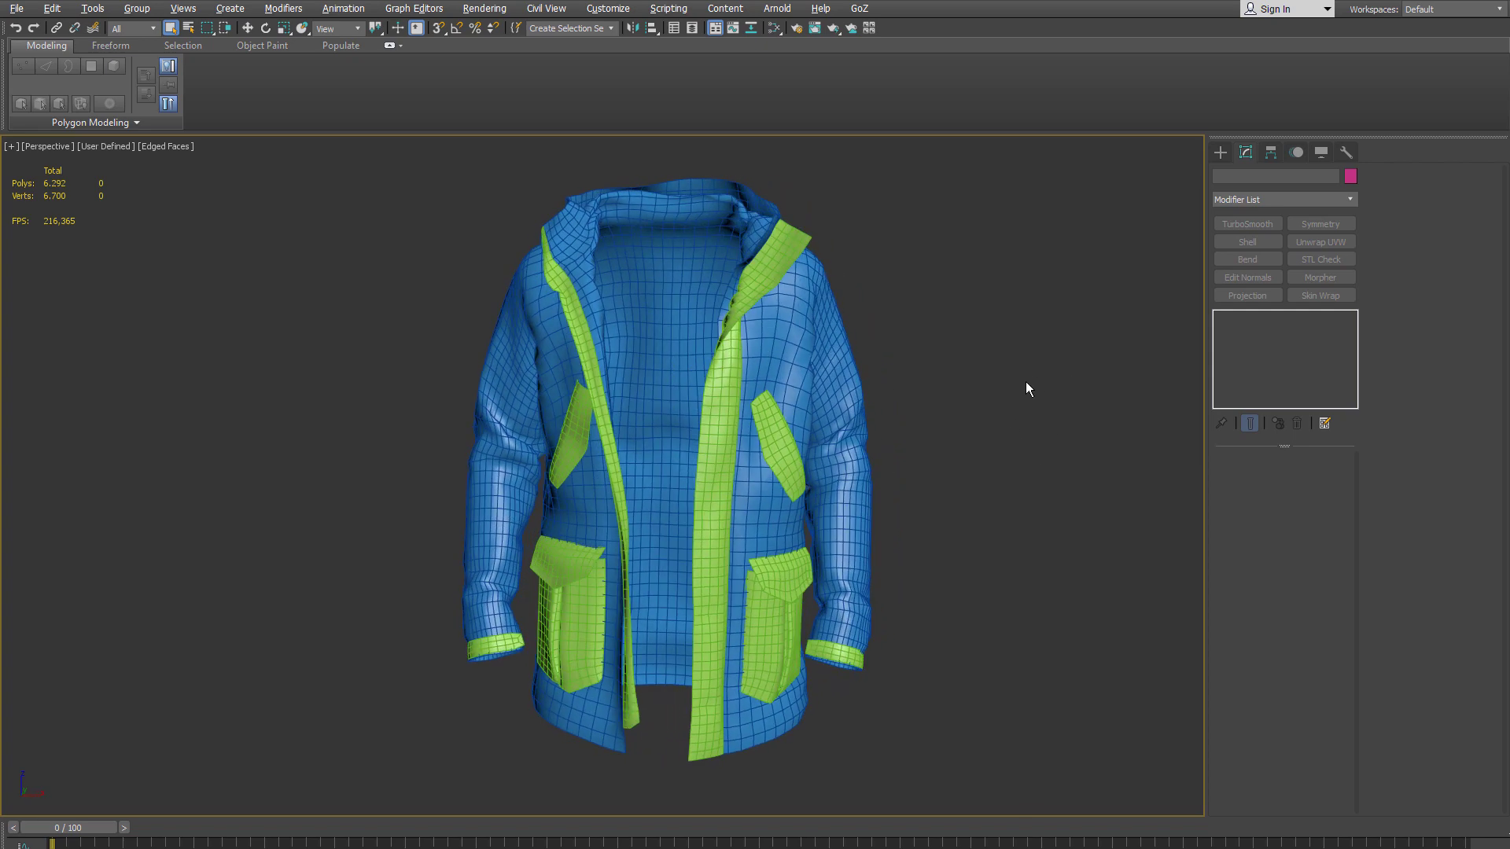
# Step: Check the blue jacket mesh with STL Check and inspect the flagged faces through an Edit Mesh modifier's face level
pyautogui.click(866, 474)
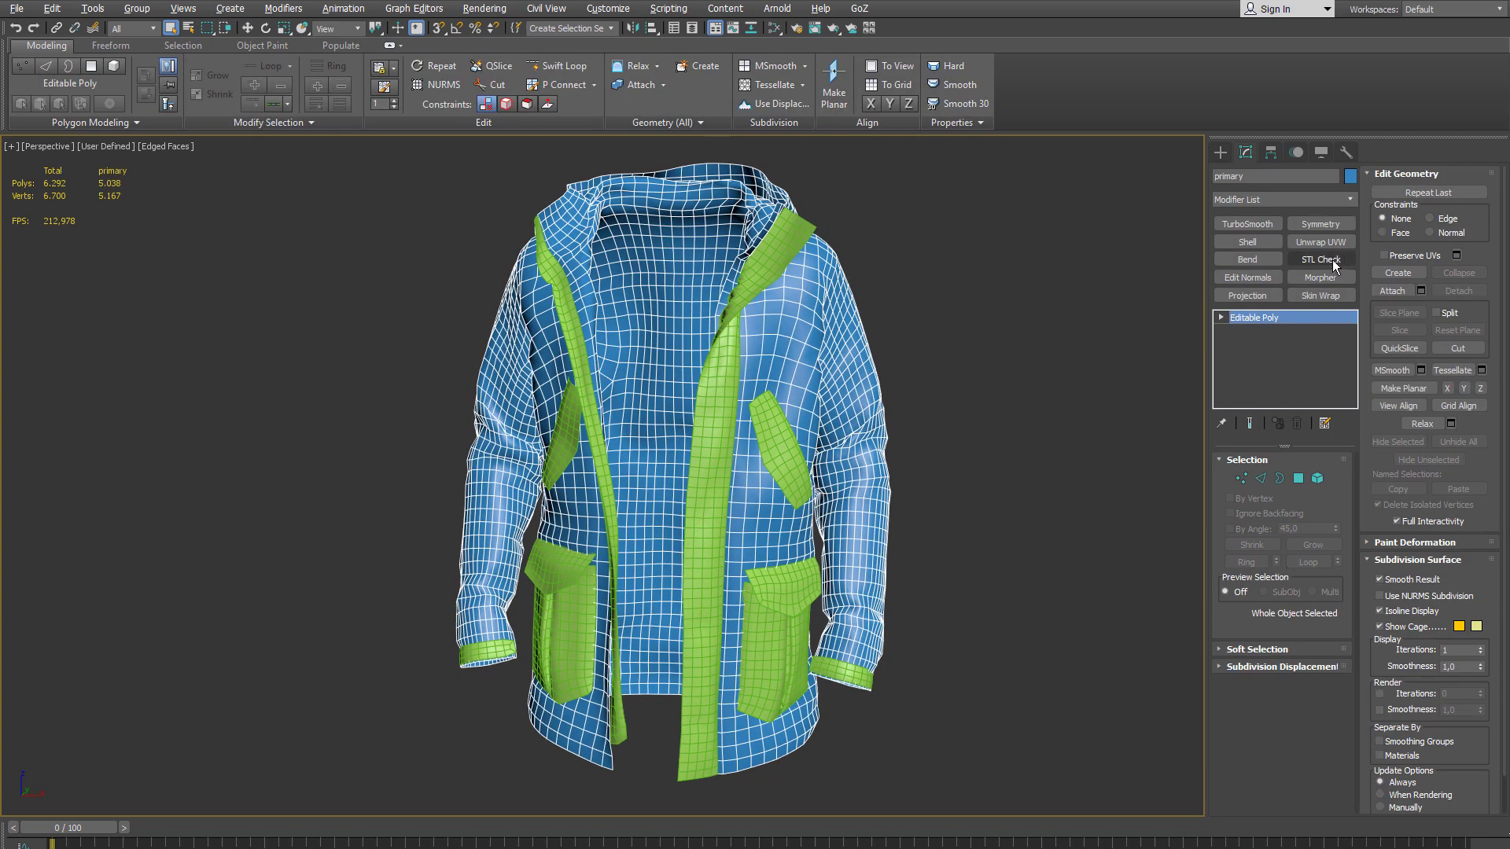
pyautogui.click(1330, 260)
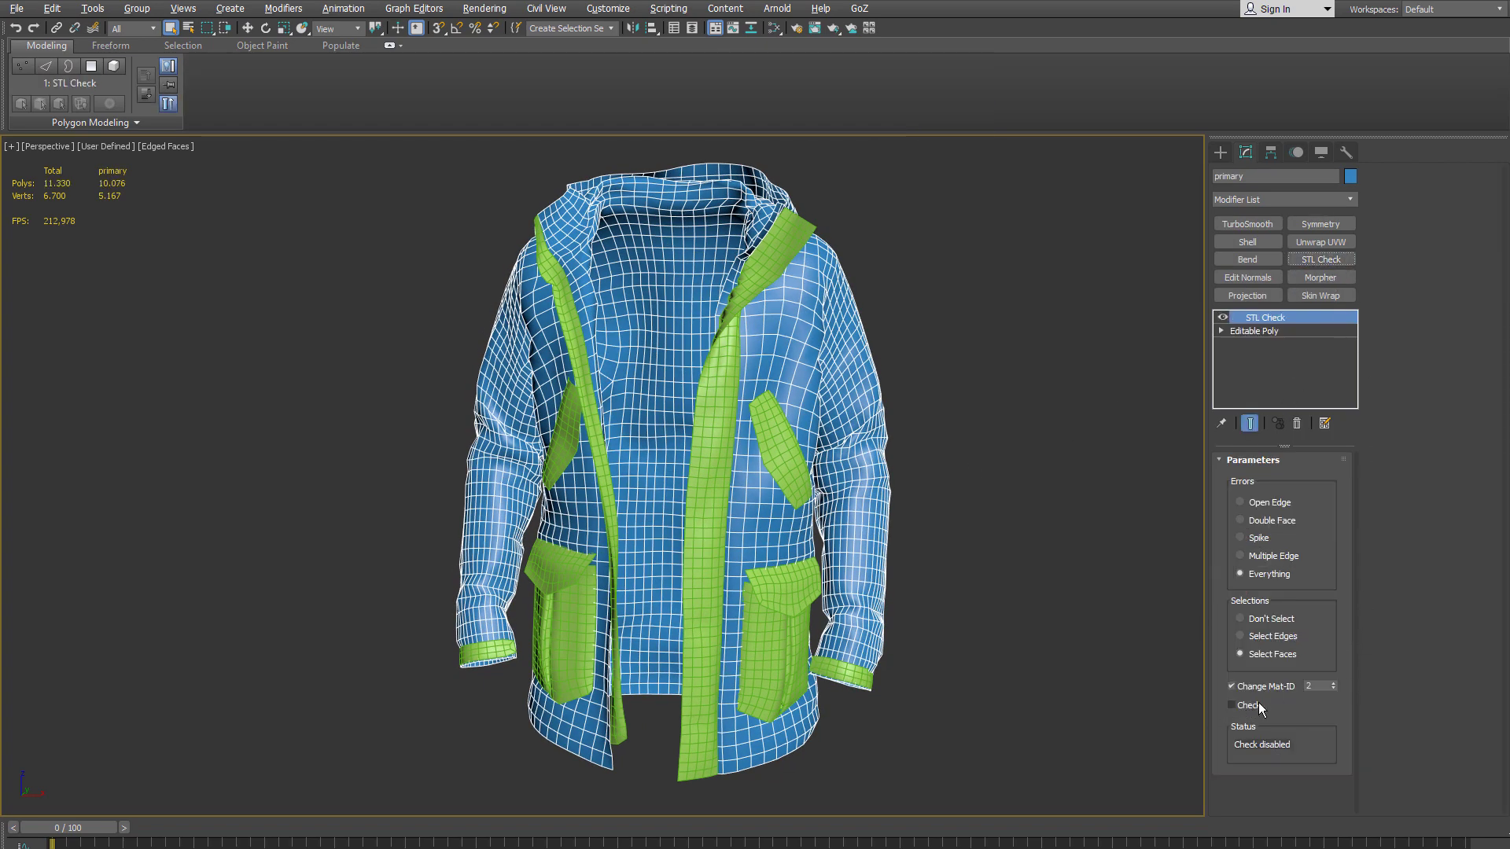
pyautogui.click(1316, 201)
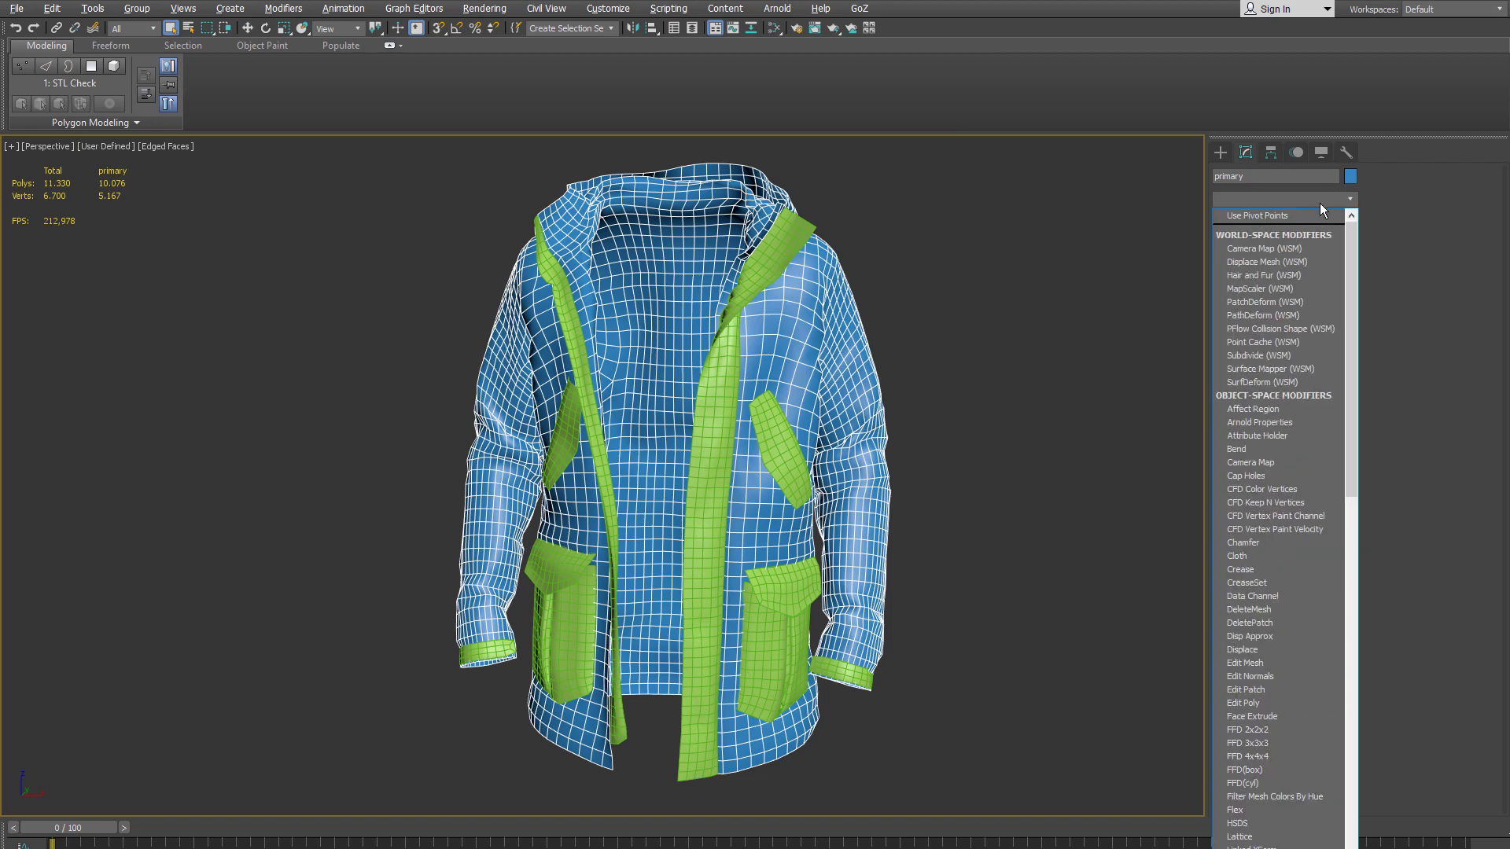
pyautogui.click(1275, 665)
pyautogui.click(1282, 488)
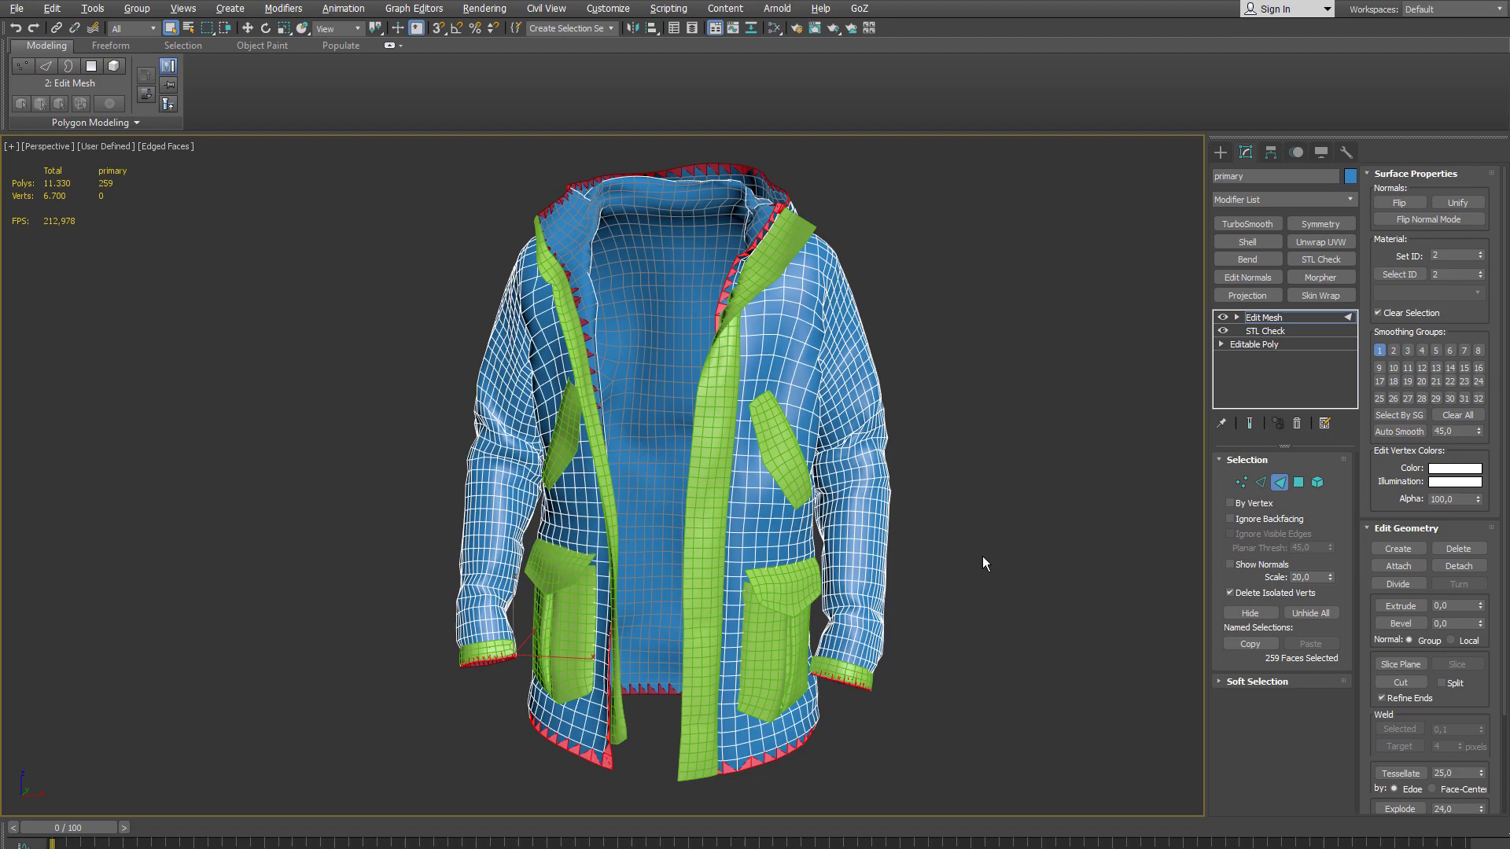
pyautogui.keyDown('alt'); pyautogui.moveTo(983, 555); pyautogui.dragTo(1008, 554, button='middle'); pyautogui.keyUp('alt')
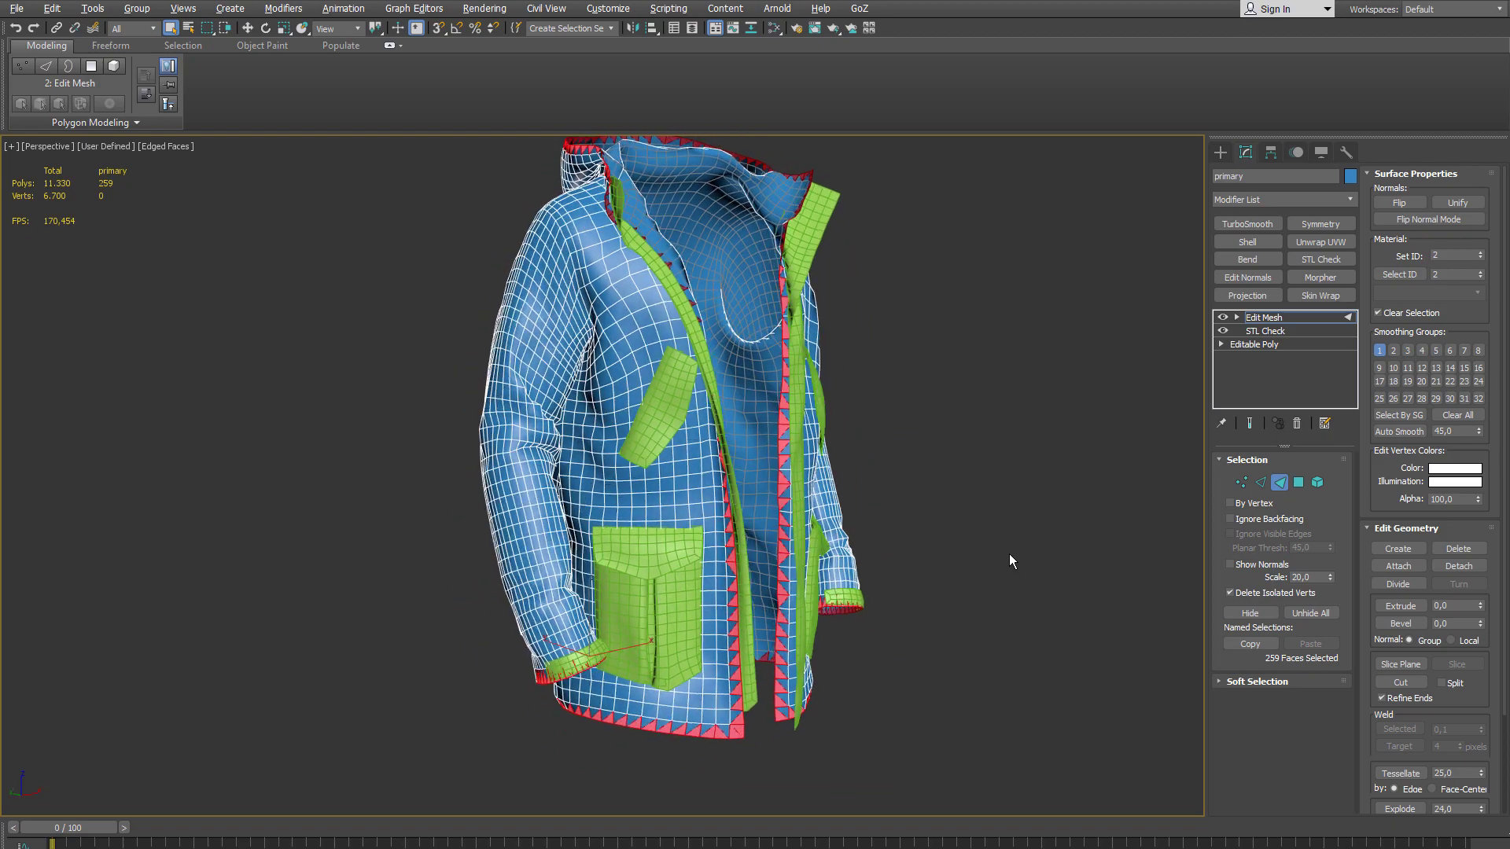
pyautogui.keyDown('alt'); pyautogui.moveTo(783, 622); pyautogui.dragTo(1075, 458, button='middle'); pyautogui.keyUp('alt')
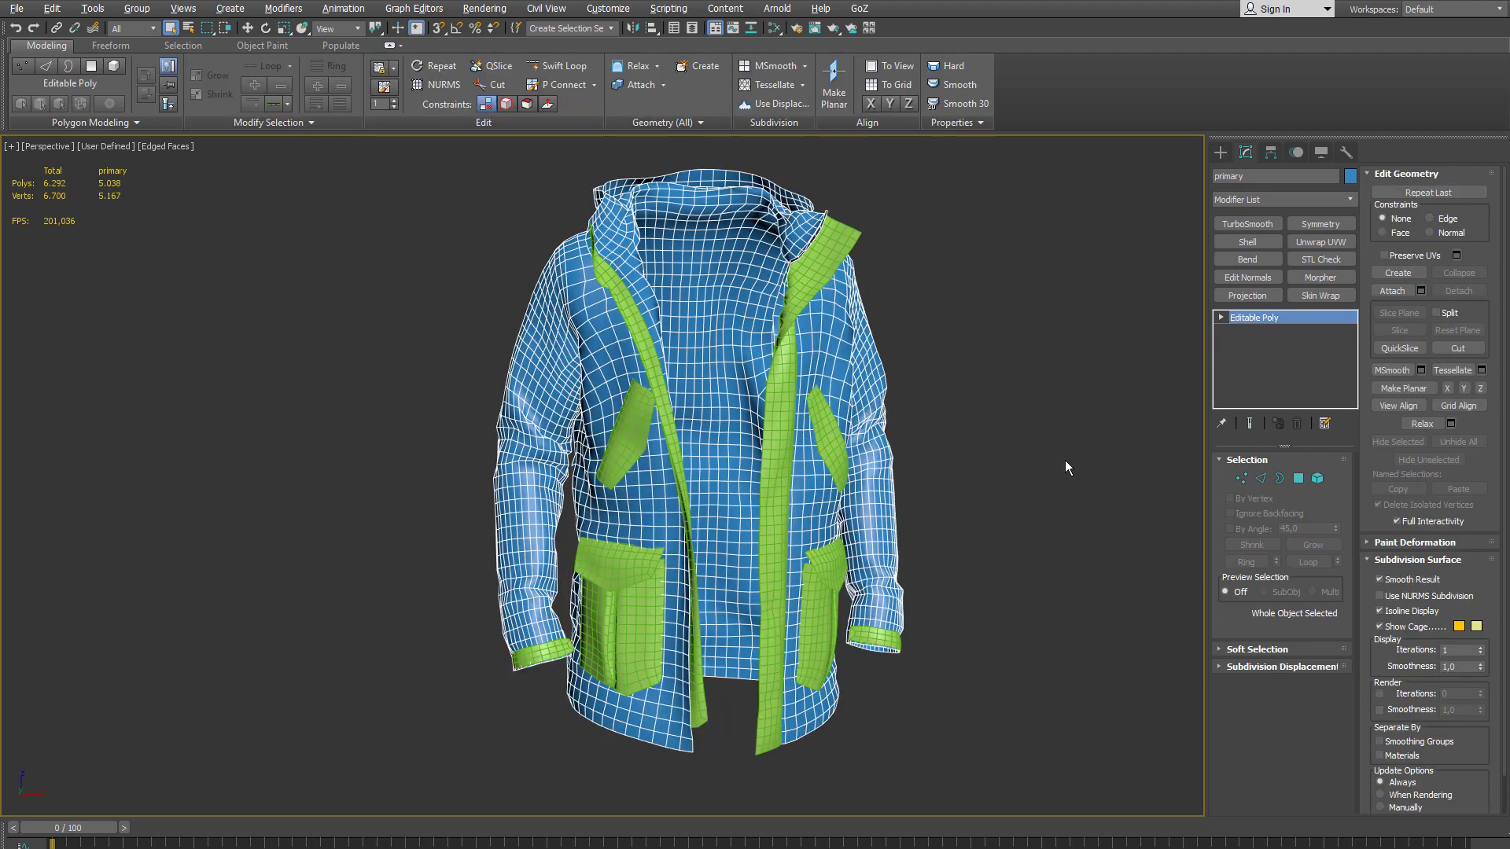
pyautogui.keyDown('alt'); pyautogui.moveTo(1065, 461); pyautogui.dragTo(862, 336, button='middle'); pyautogui.keyUp('alt')
pyautogui.click(1040, 476)
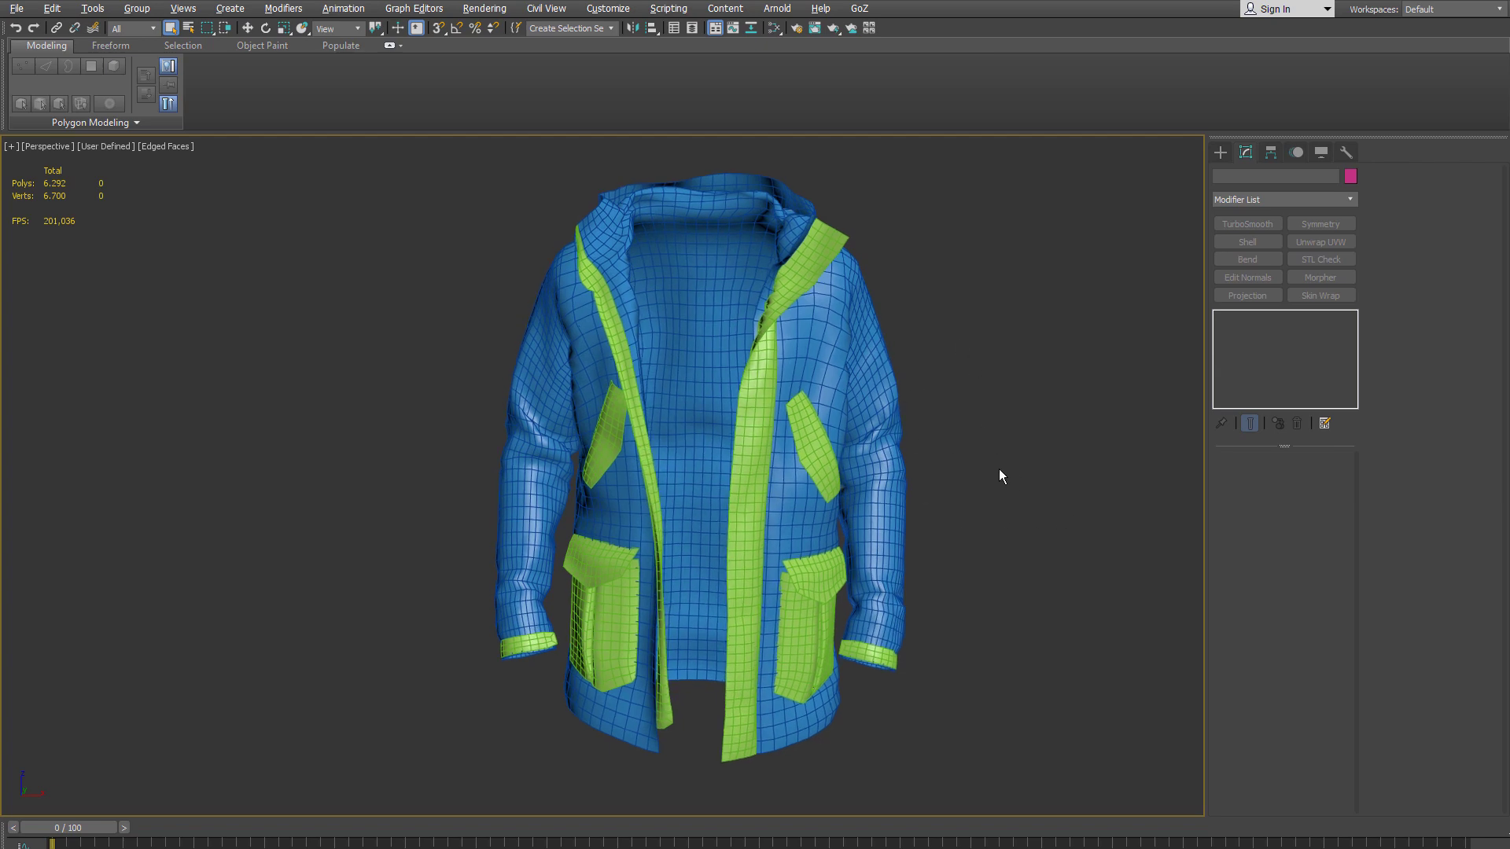
pyautogui.keyDown('alt'); pyautogui.moveTo(1006, 467); pyautogui.dragTo(952, 442, button='middle'); pyautogui.keyUp('alt')
pyautogui.moveTo(951, 448); pyautogui.dragTo(895, 511)
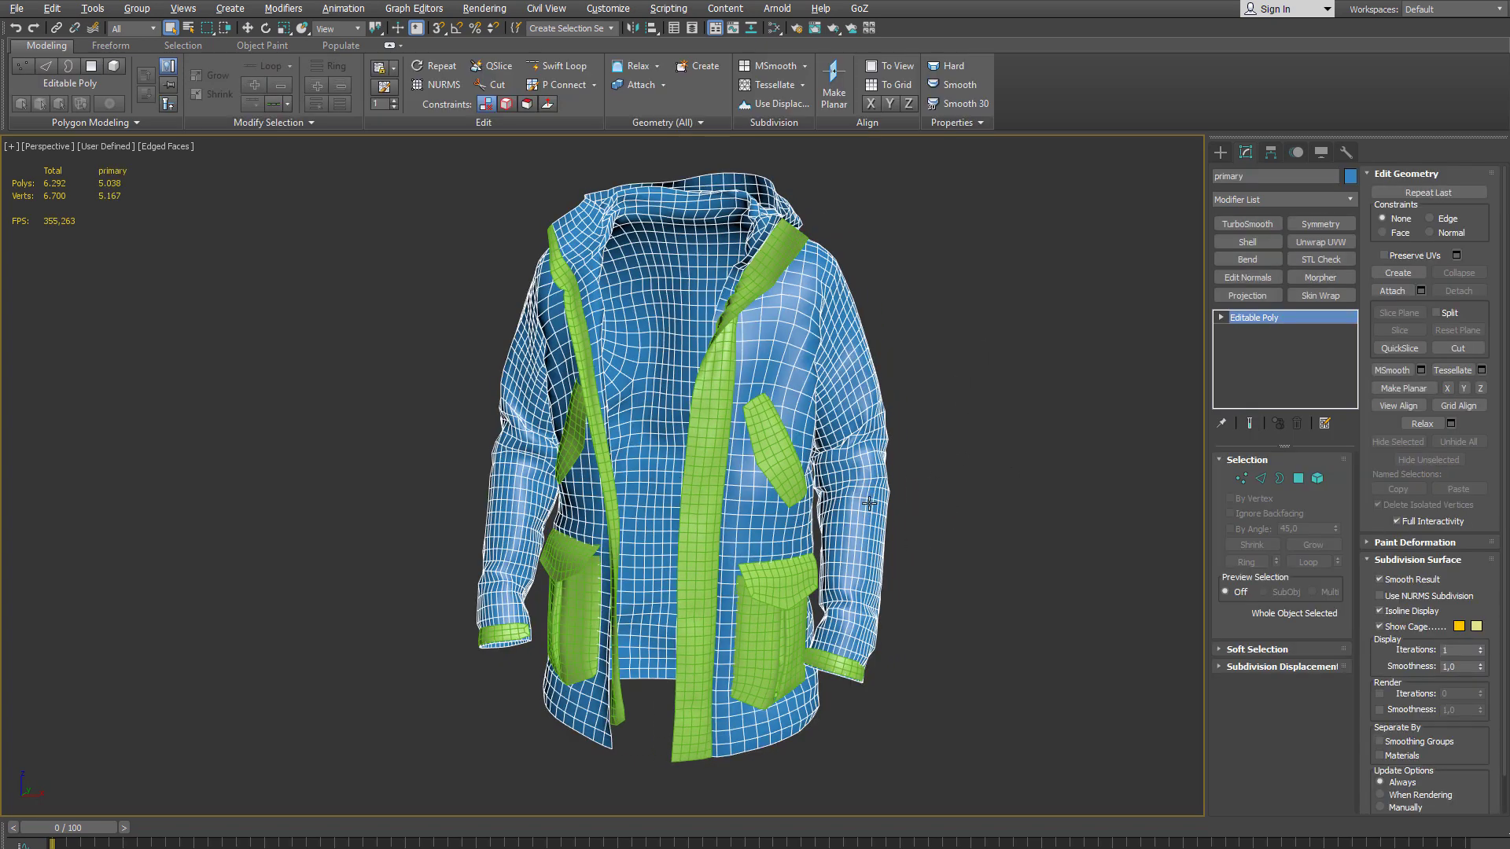
pyautogui.keyDown('alt'); pyautogui.moveTo(869, 503); pyautogui.dragTo(947, 500, button='middle'); pyautogui.keyUp('alt')
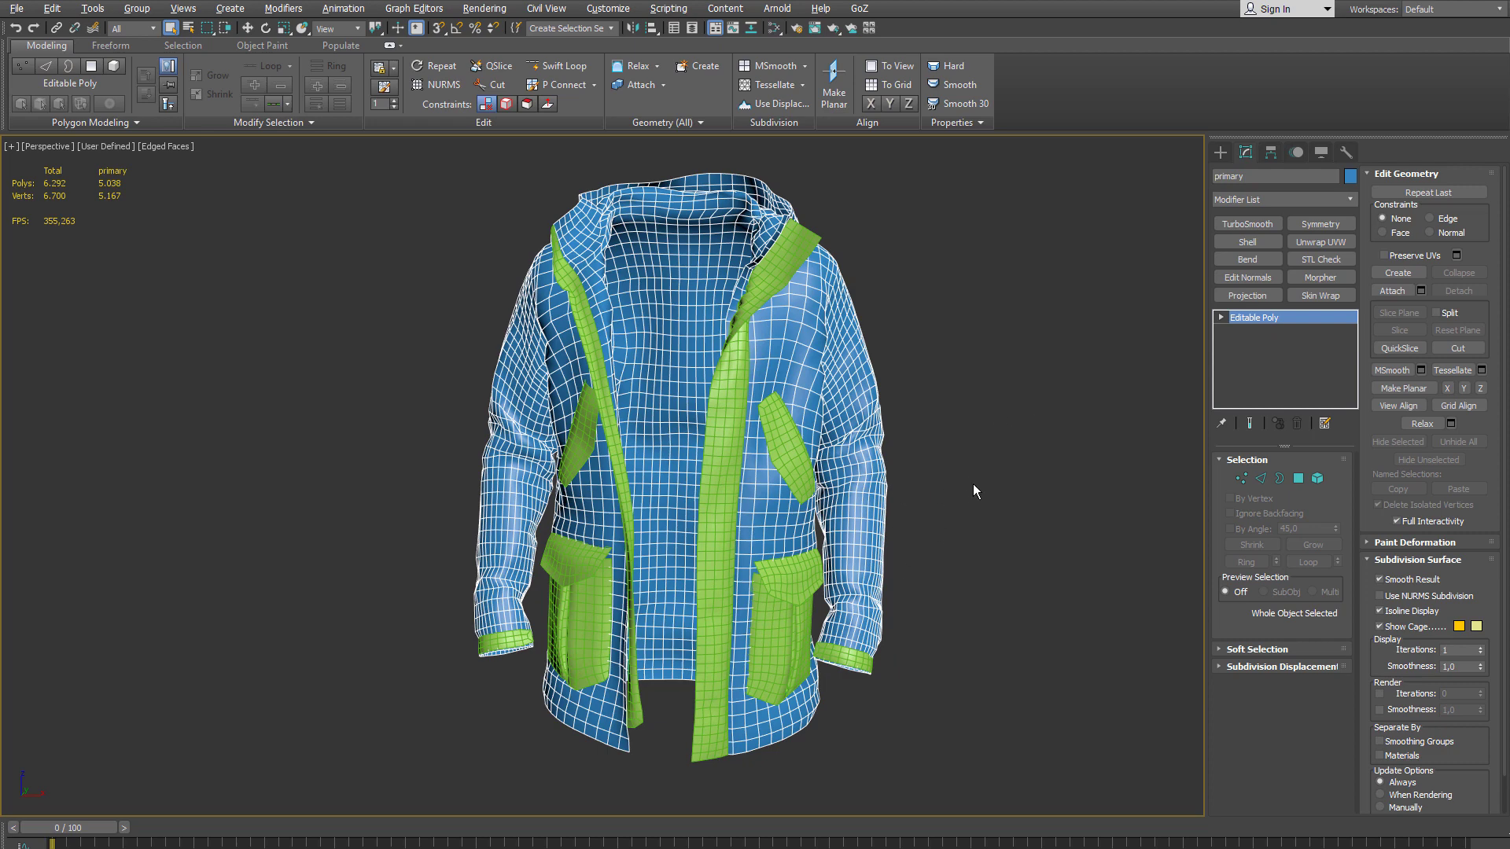
pyautogui.click(973, 485)
pyautogui.keyDown('alt'); pyautogui.moveTo(1034, 520); pyautogui.dragTo(1006, 463, button='middle'); pyautogui.keyUp('alt')
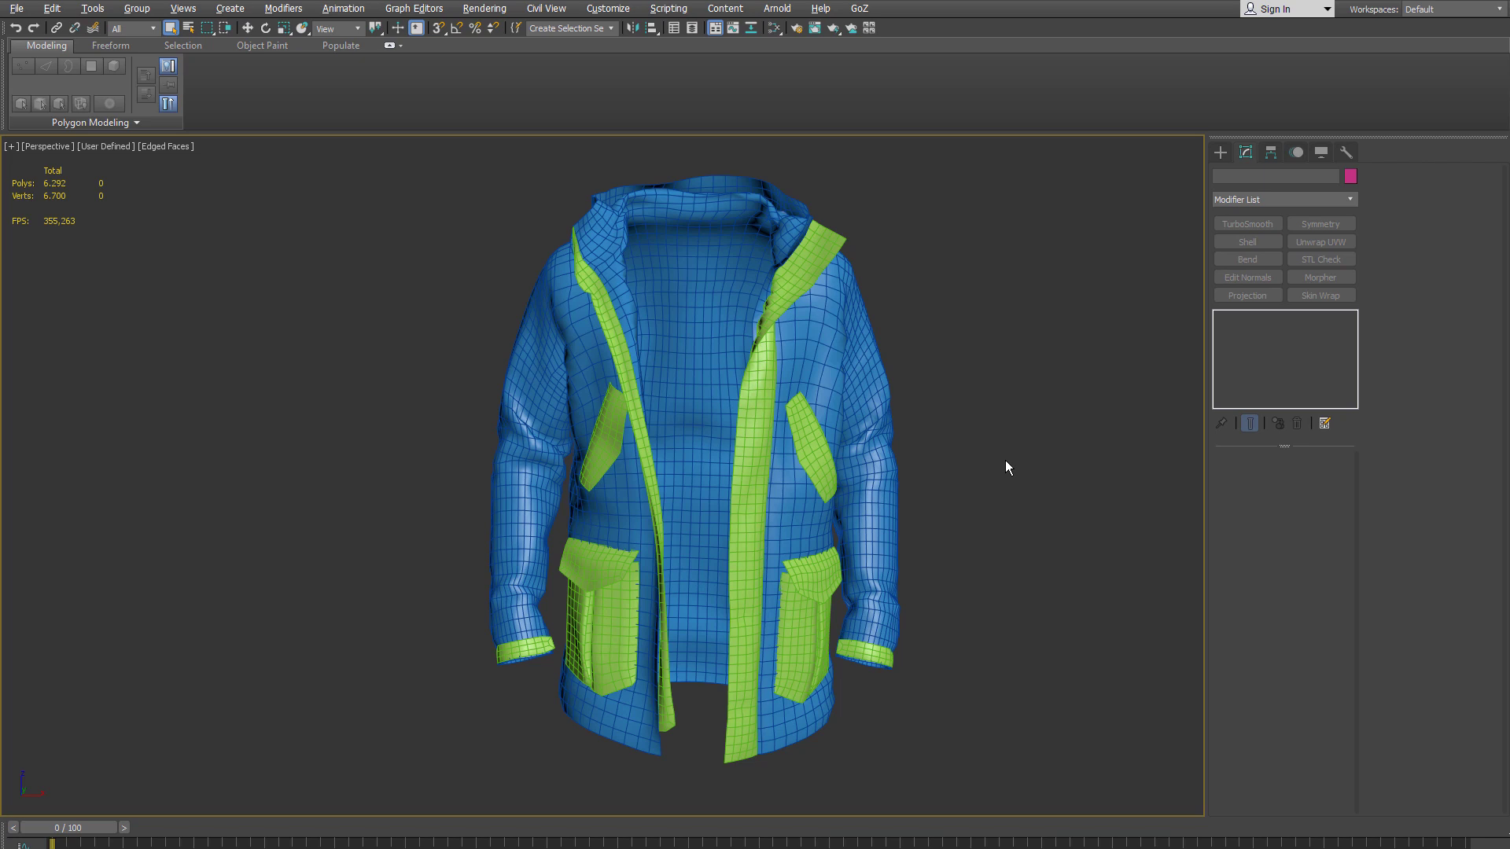